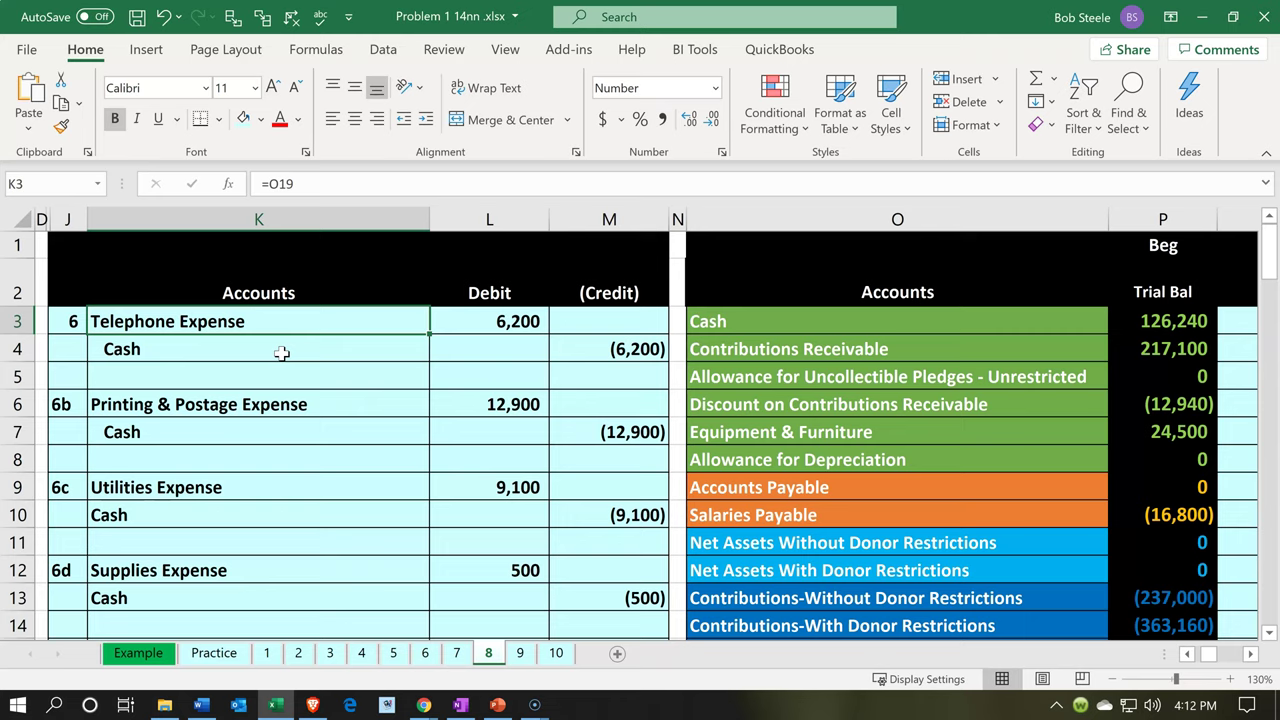
Review the telephone expense journal entry and the beginning and ending trial balance figures for telephone expense and cash.
left_click(281, 353)
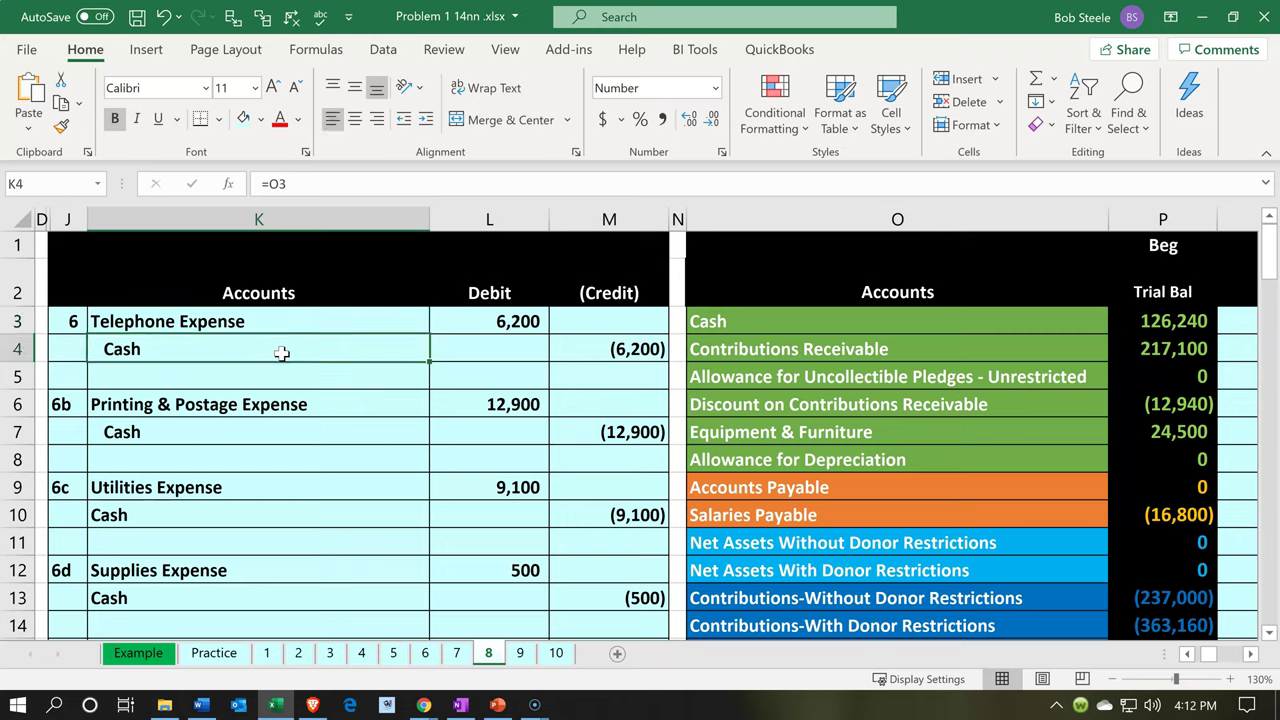
key("Up")
key("Right")
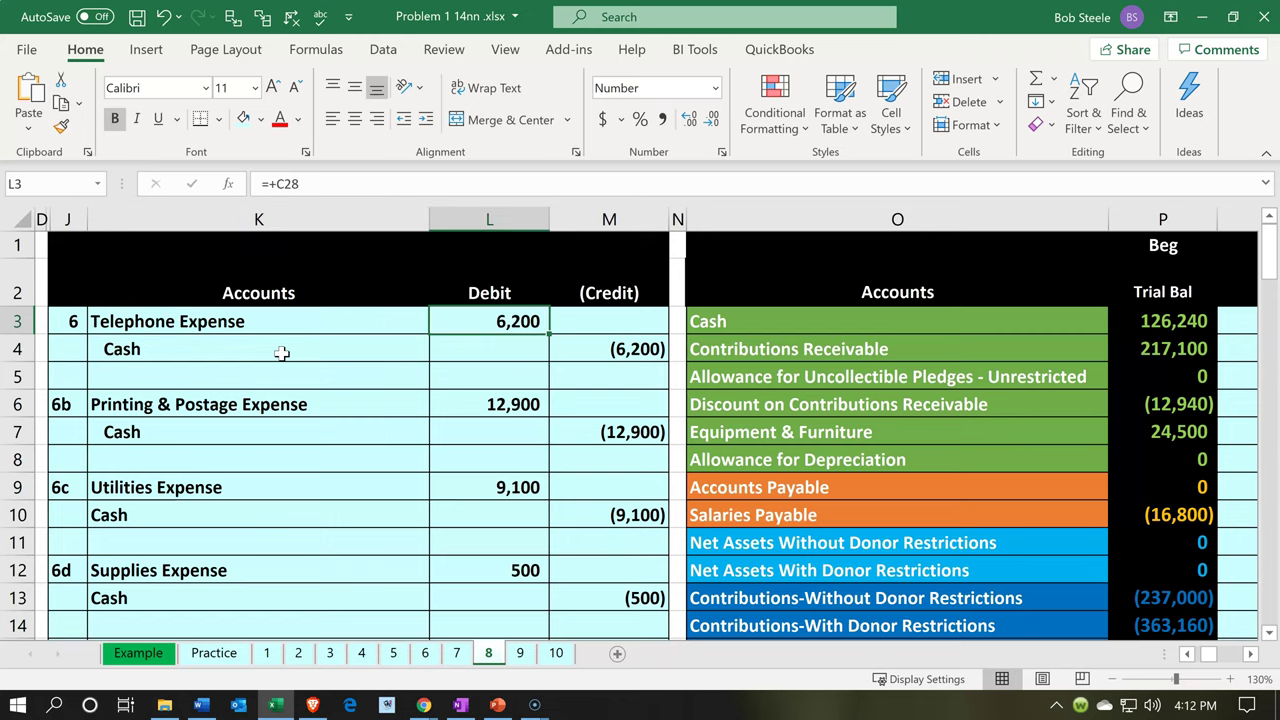
key("Right")
key("Right")
key("Right")
key("Right")
key("Right")
key("Right")
key("Right")
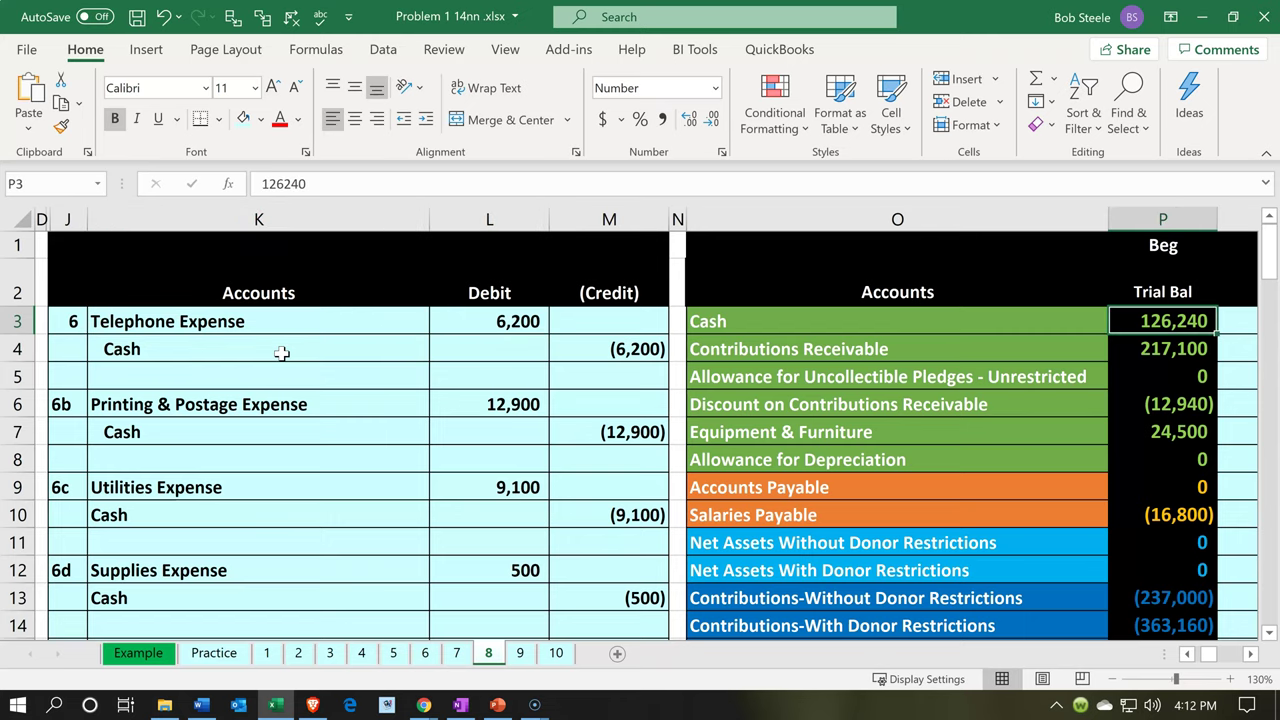
scroll(403, 470, "down", 4)
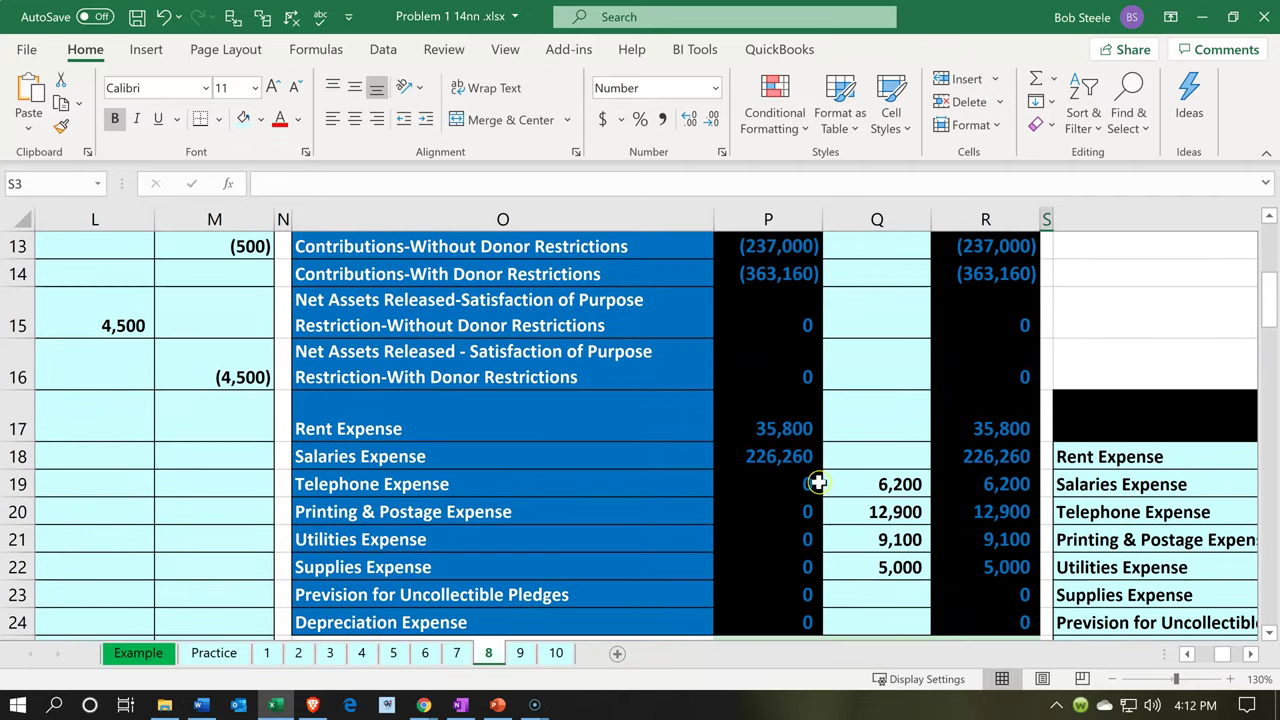
left_click(956, 483)
scroll(956, 483, "up", 4)
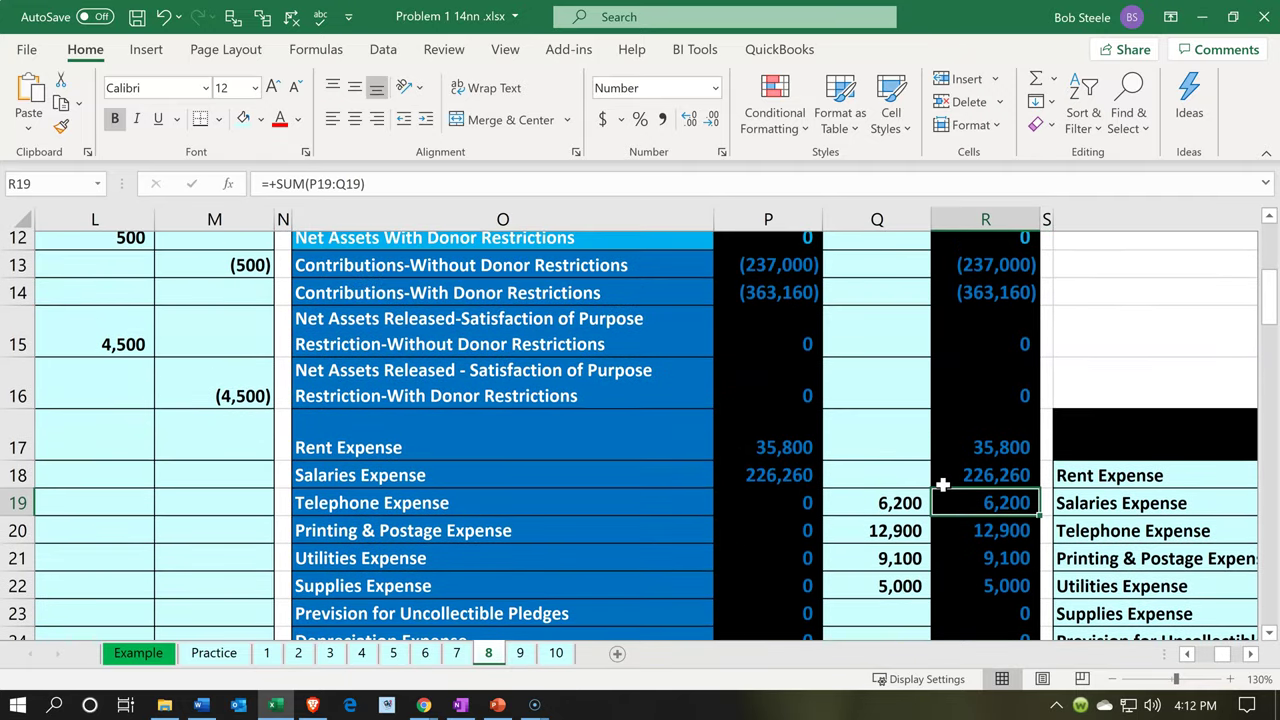
left_click(980, 322)
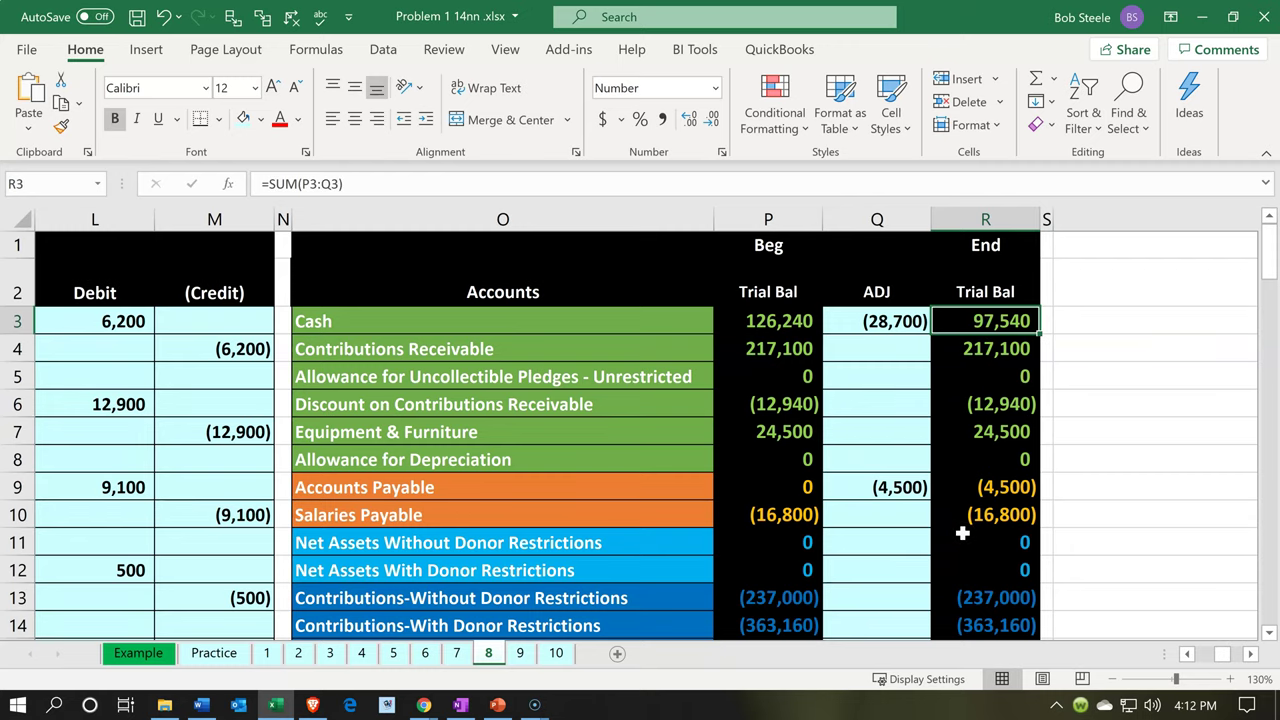
Examine the Statement of Activities below the expense table and balance sheet, comparing its without and with donor restrictions columns.
key("Right")
key("Right")
key("Right")
key("Right")
key("Right")
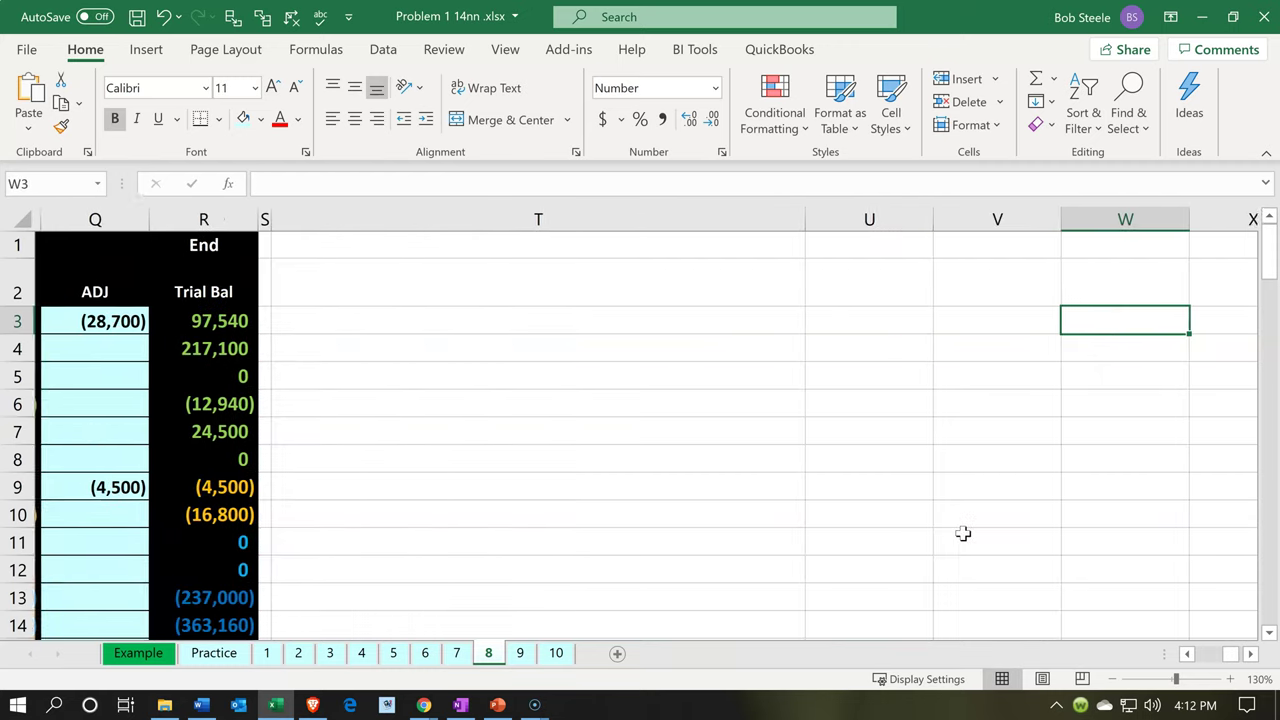
scroll(706, 472, "down", 6)
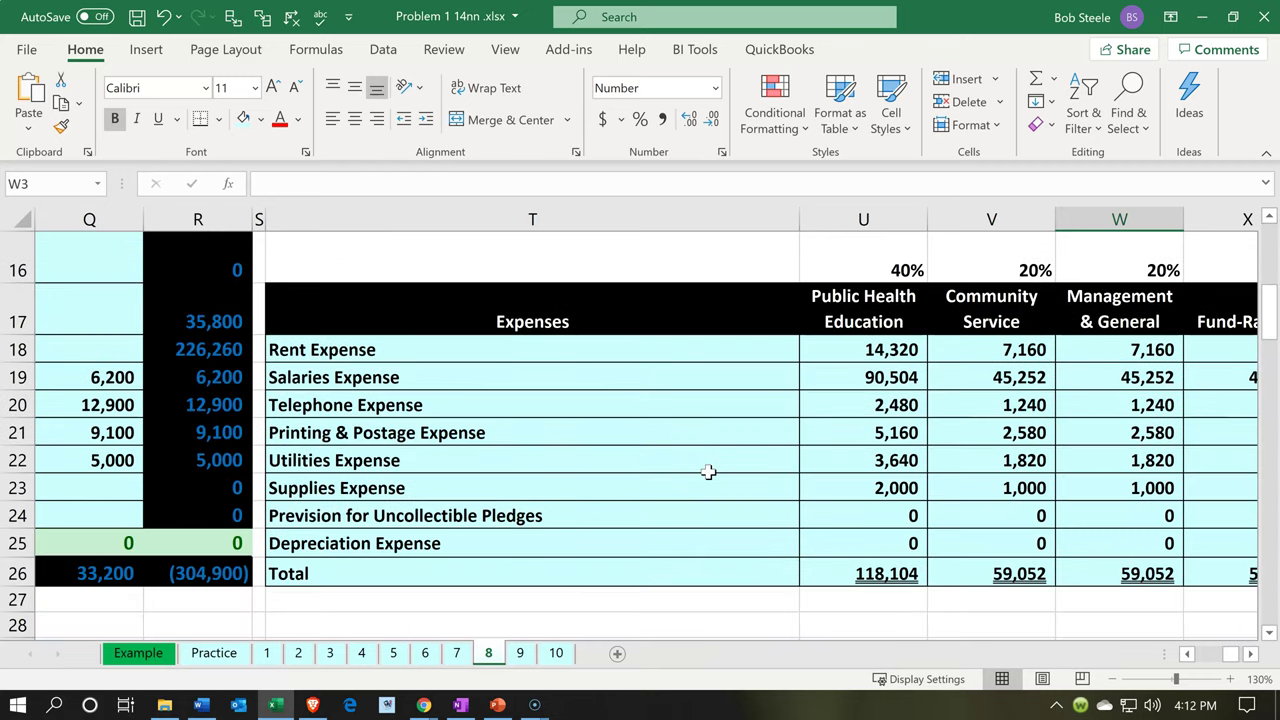
scroll(707, 472, "down", 8)
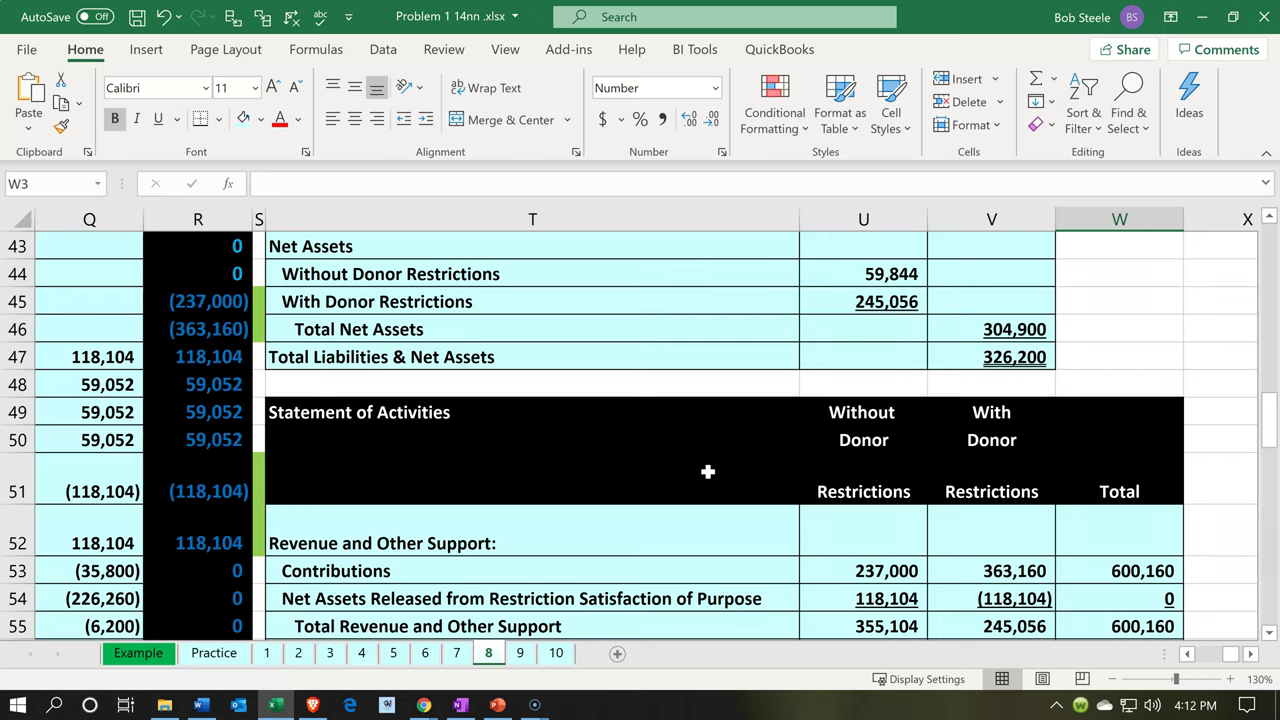
scroll(707, 472, "down", 1)
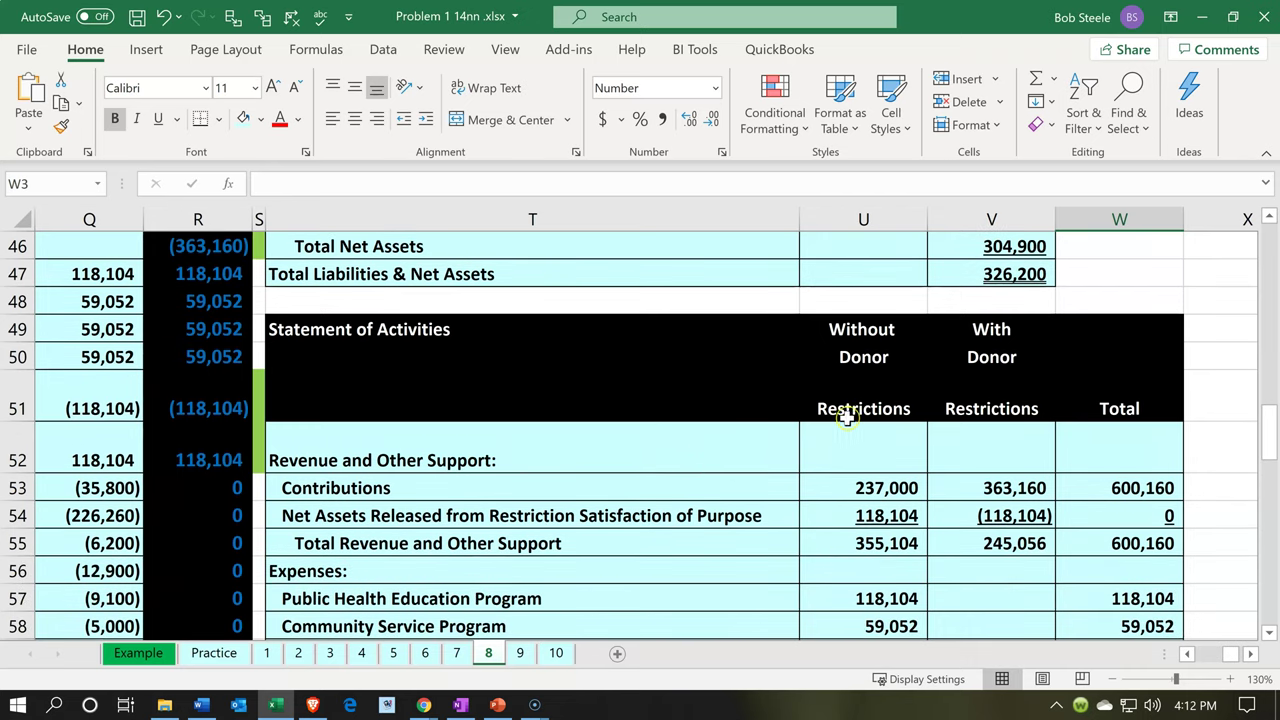
left_click(846, 418)
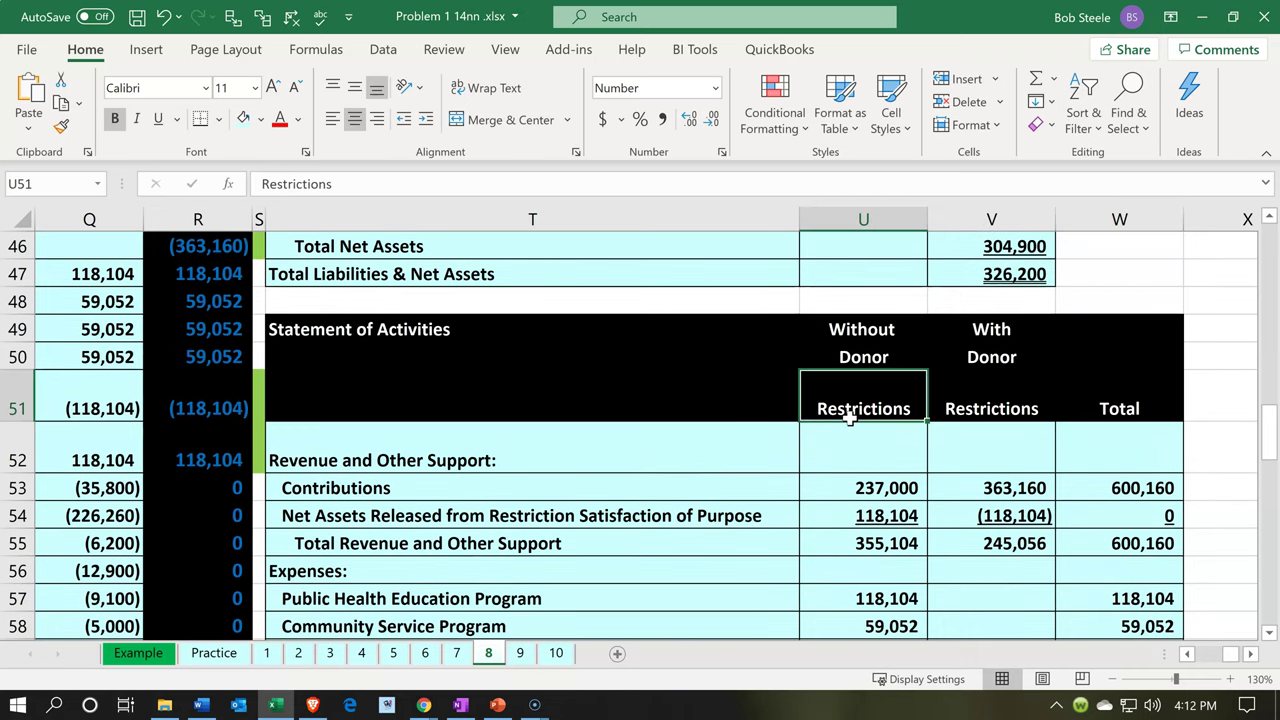
key("Right")
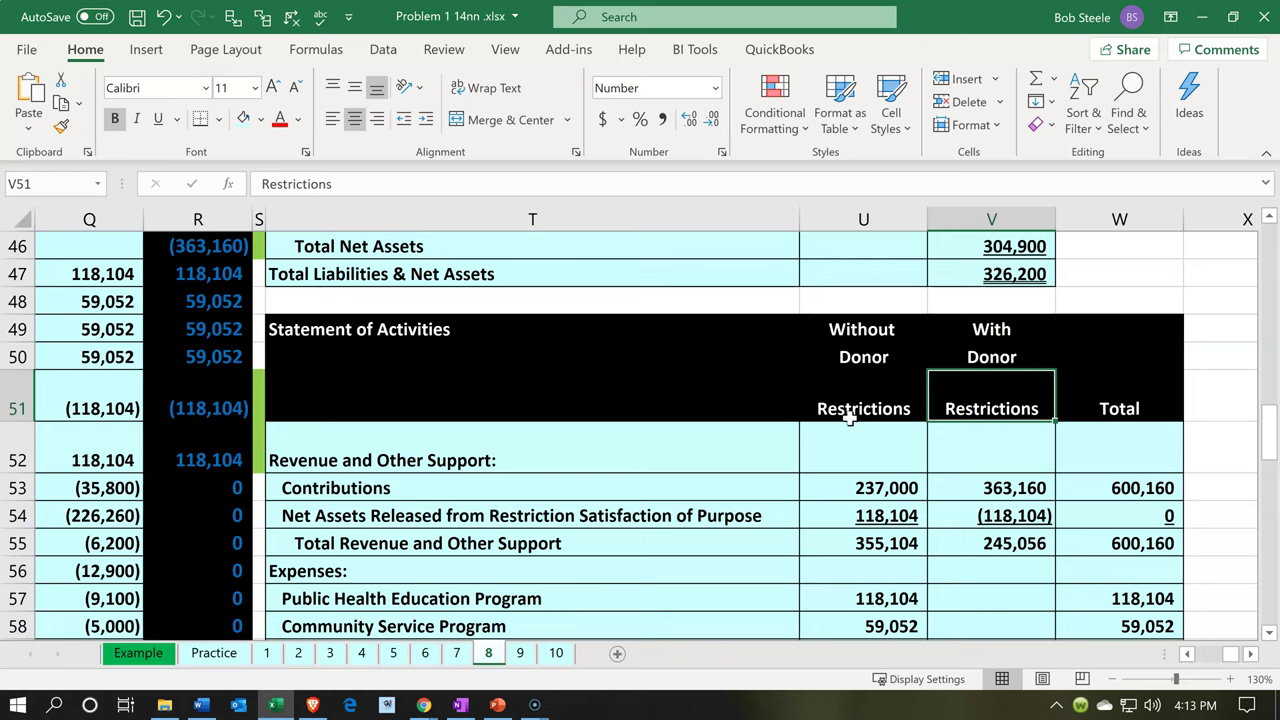
left_click(849, 418)
Examine the functional expense table's rent row and its column headings from Public Health Education through Fund-Raising to Total.
scroll(849, 418, "up", 7)
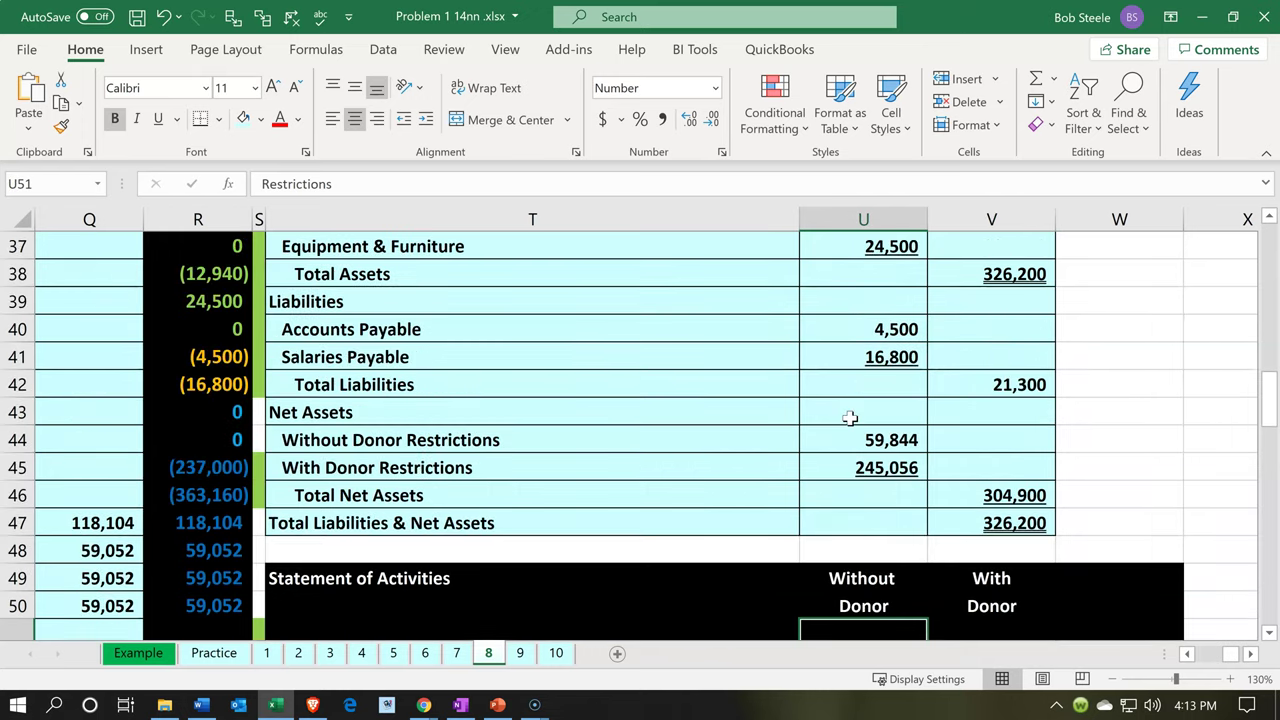
scroll(849, 418, "up", 2)
scroll(849, 418, "up", 1)
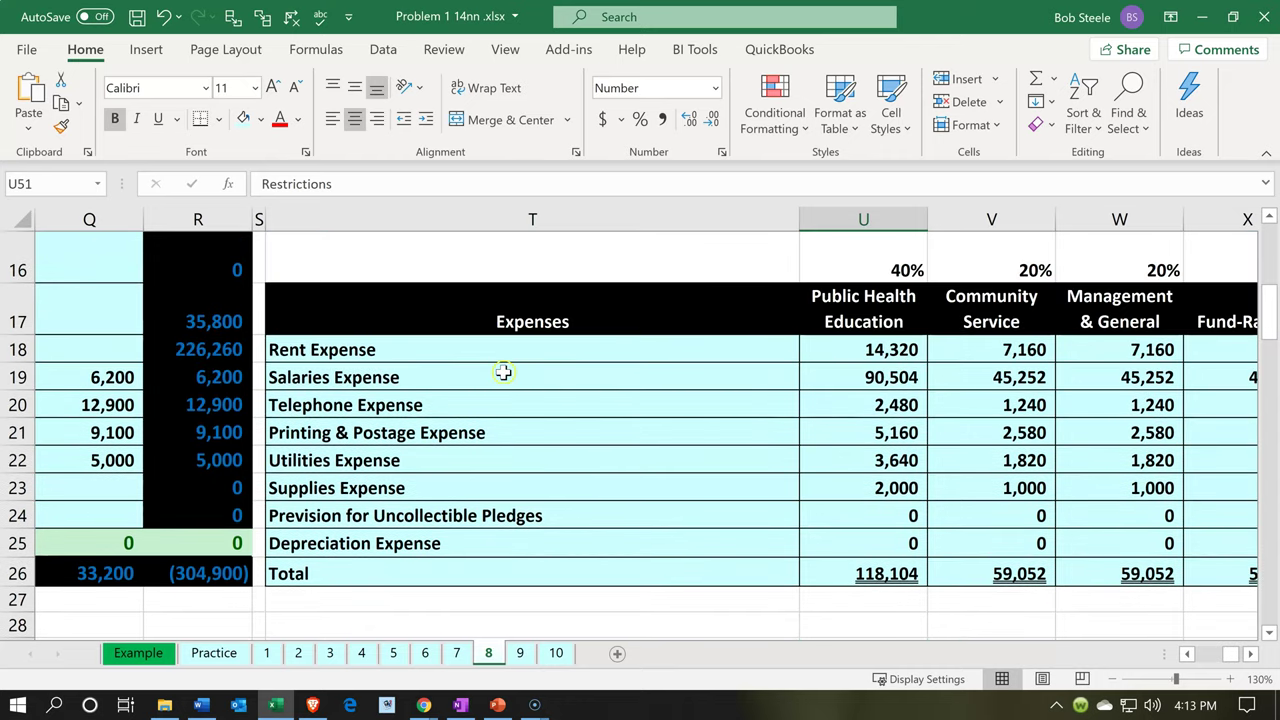
left_click(466, 347)
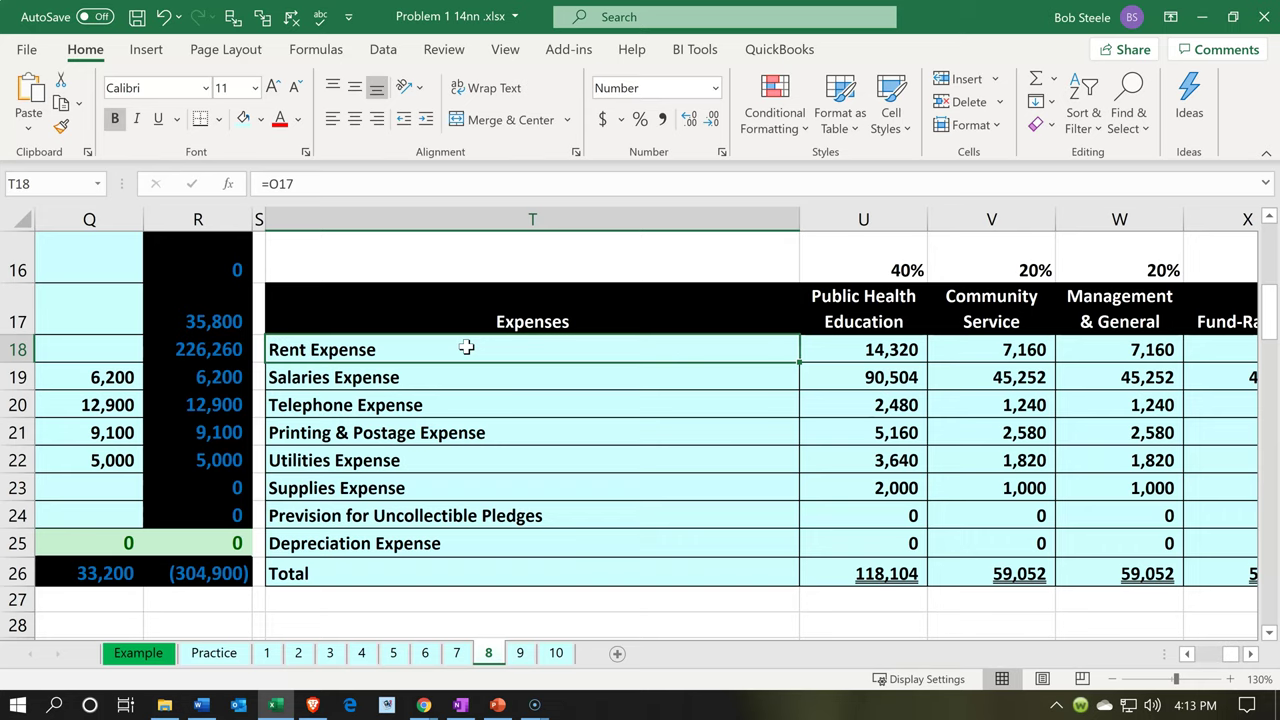
left_click(820, 306)
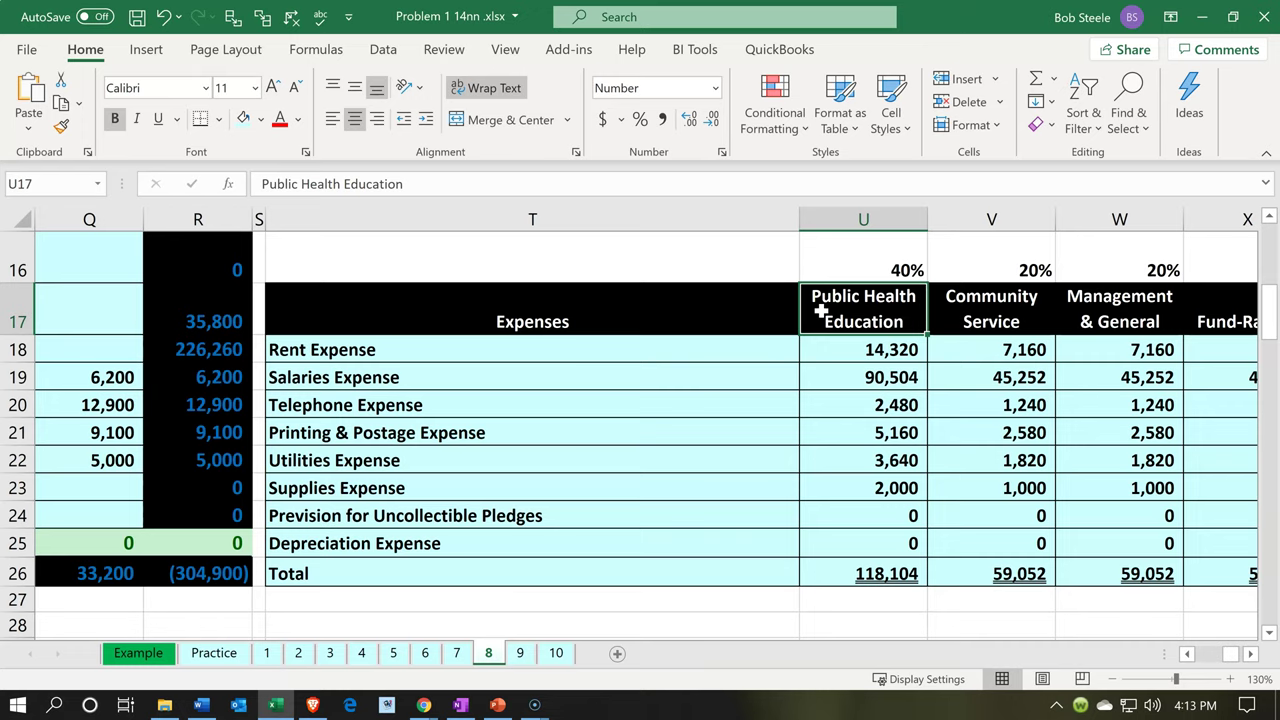
key("Right")
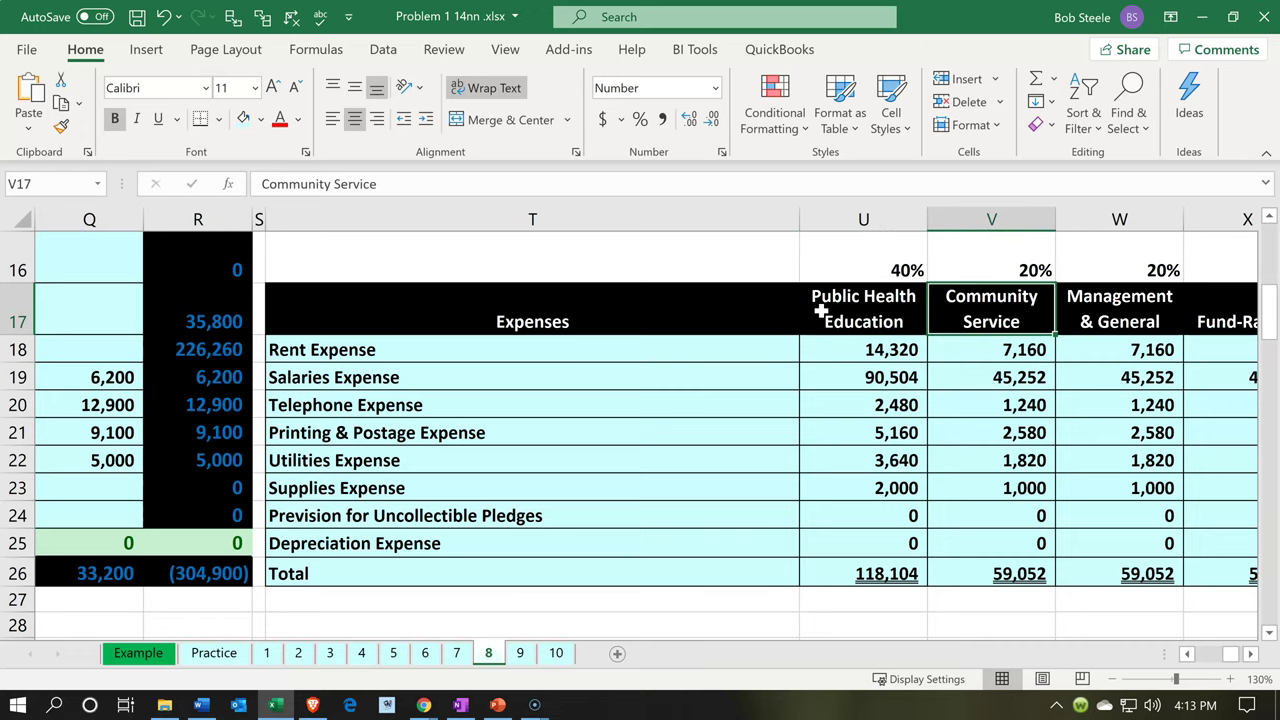
key("Right")
key("Right")
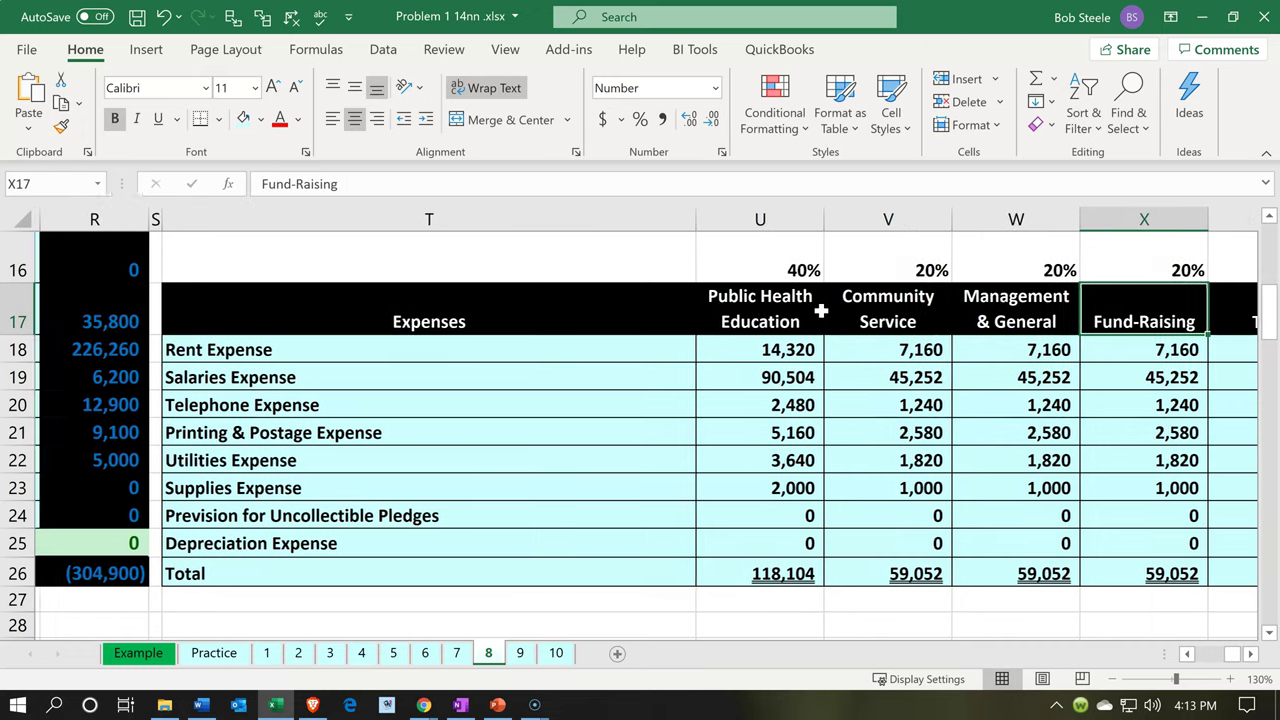
key("Right")
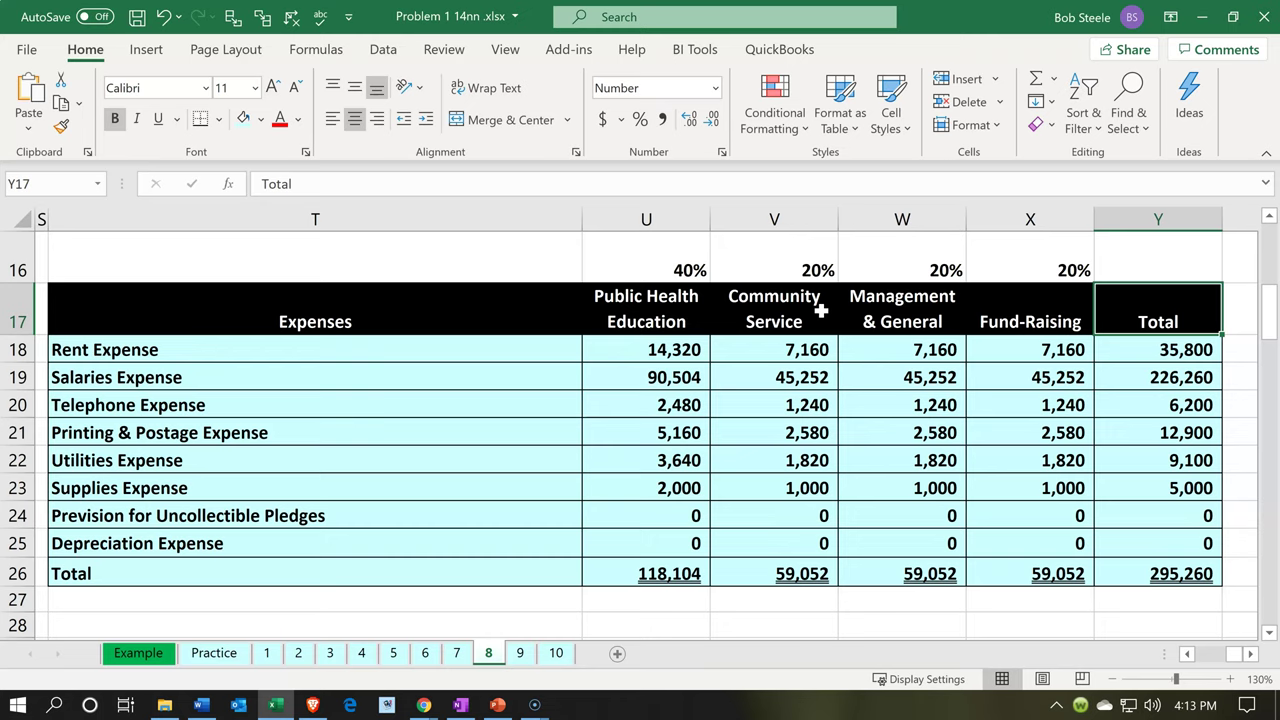
Examine how the expense rows are split across the function columns, including the Total formula for rent and the allocation percentages.
left_click(521, 366)
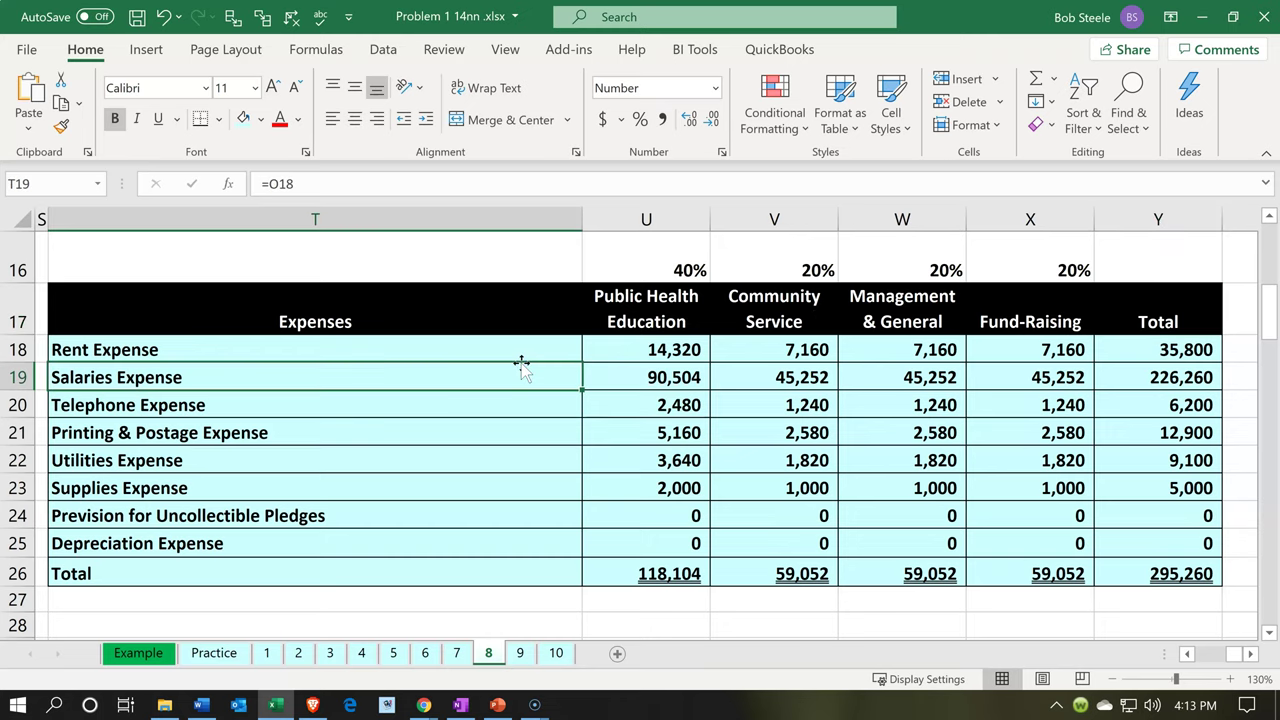
scroll(521, 366, "down", 3)
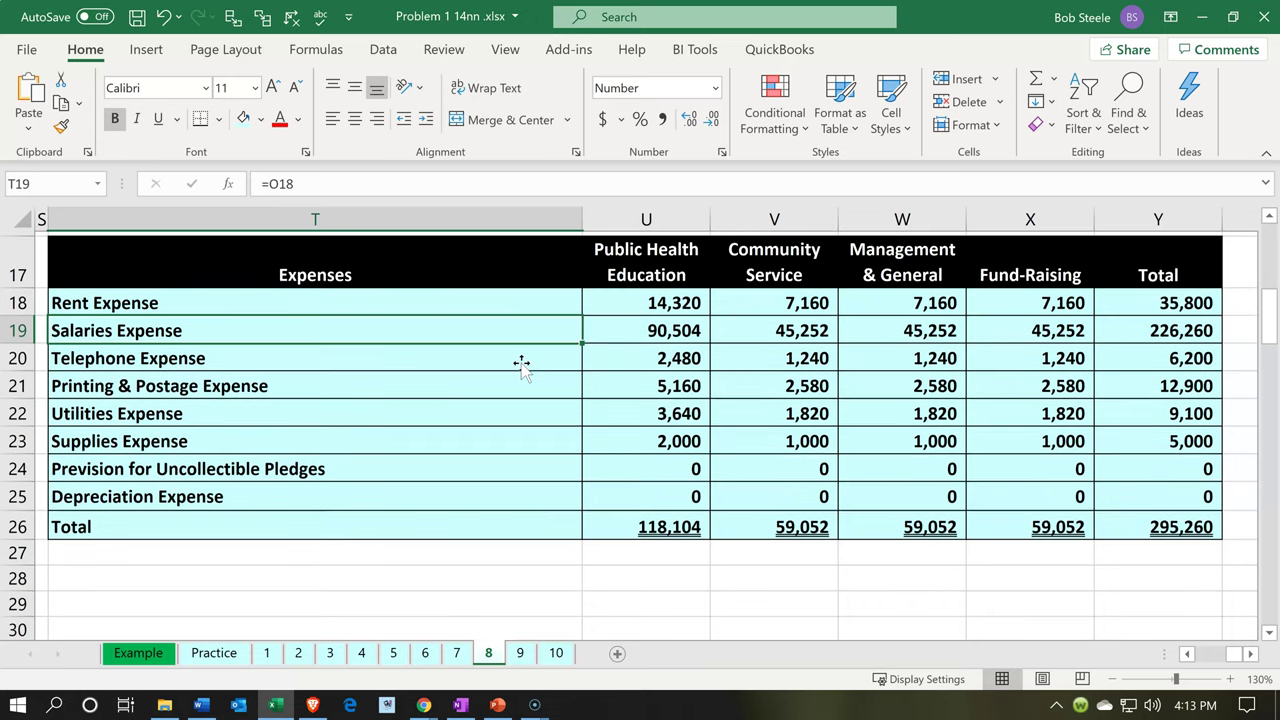
scroll(521, 366, "up", 1)
scroll(521, 366, "up", 3)
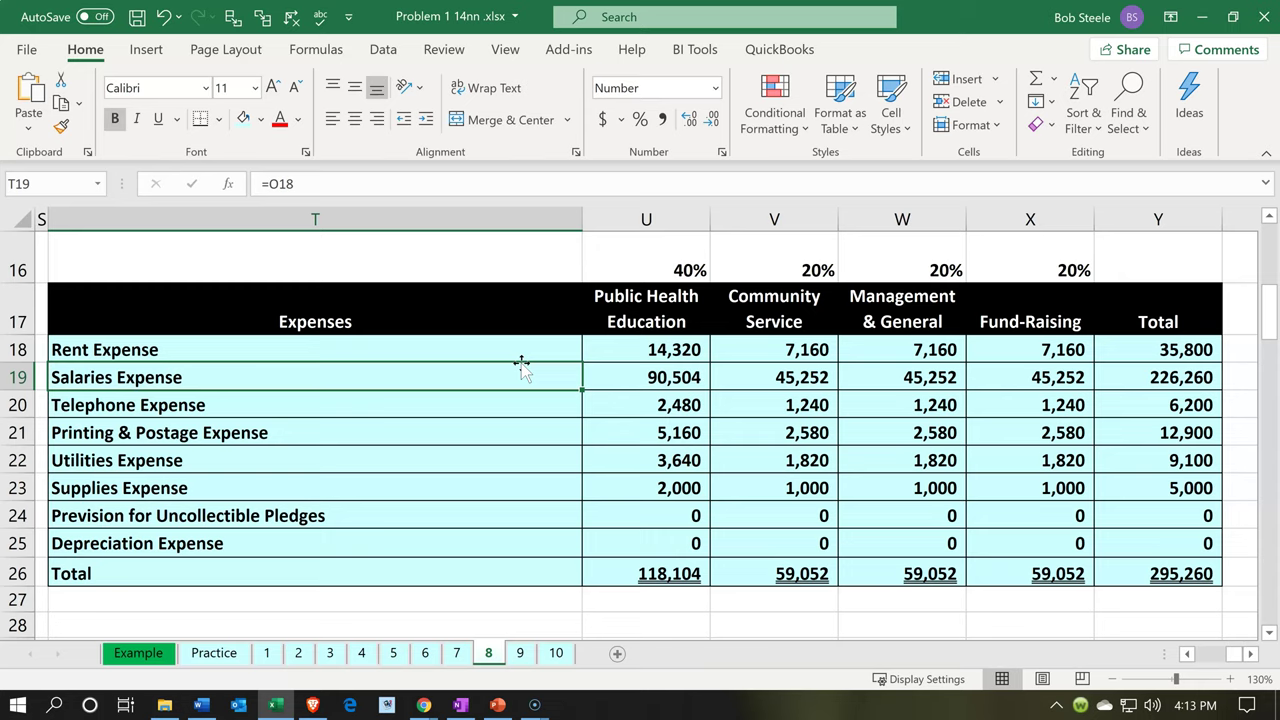
left_click(634, 316)
key("Right")
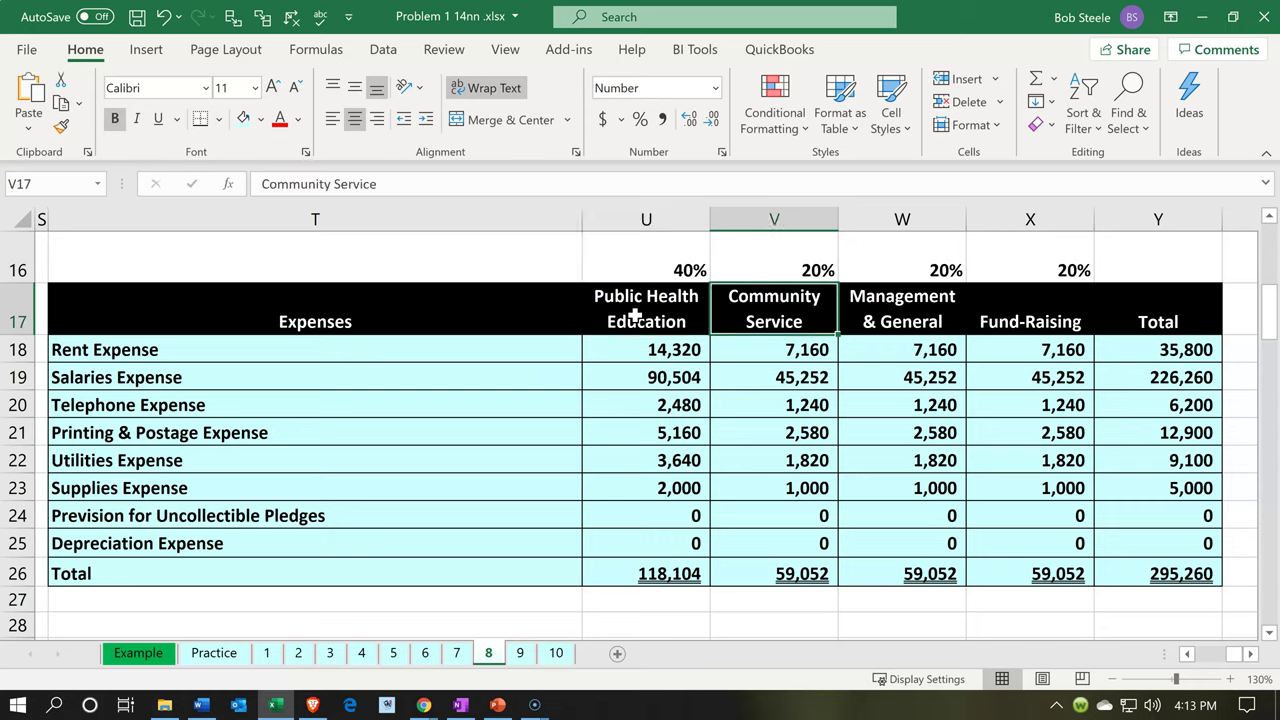
key("Right")
key("Right")
key("Right")
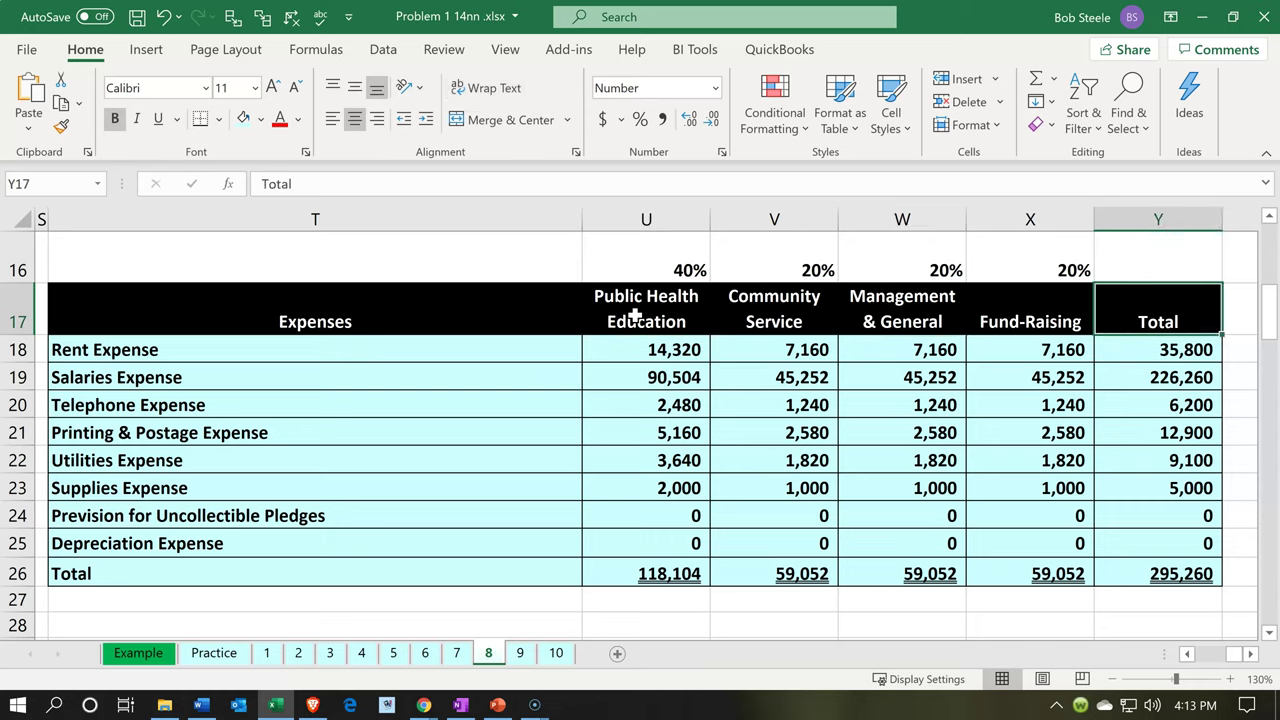
key("Down")
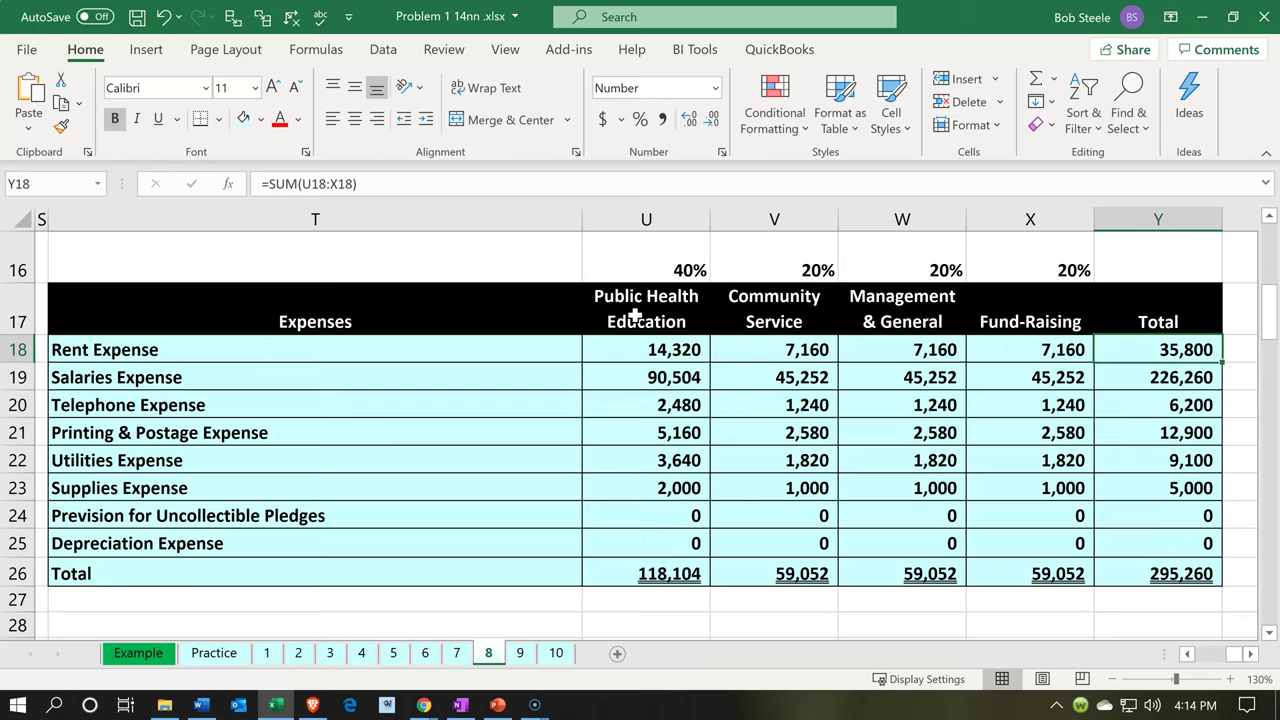
left_click(680, 250)
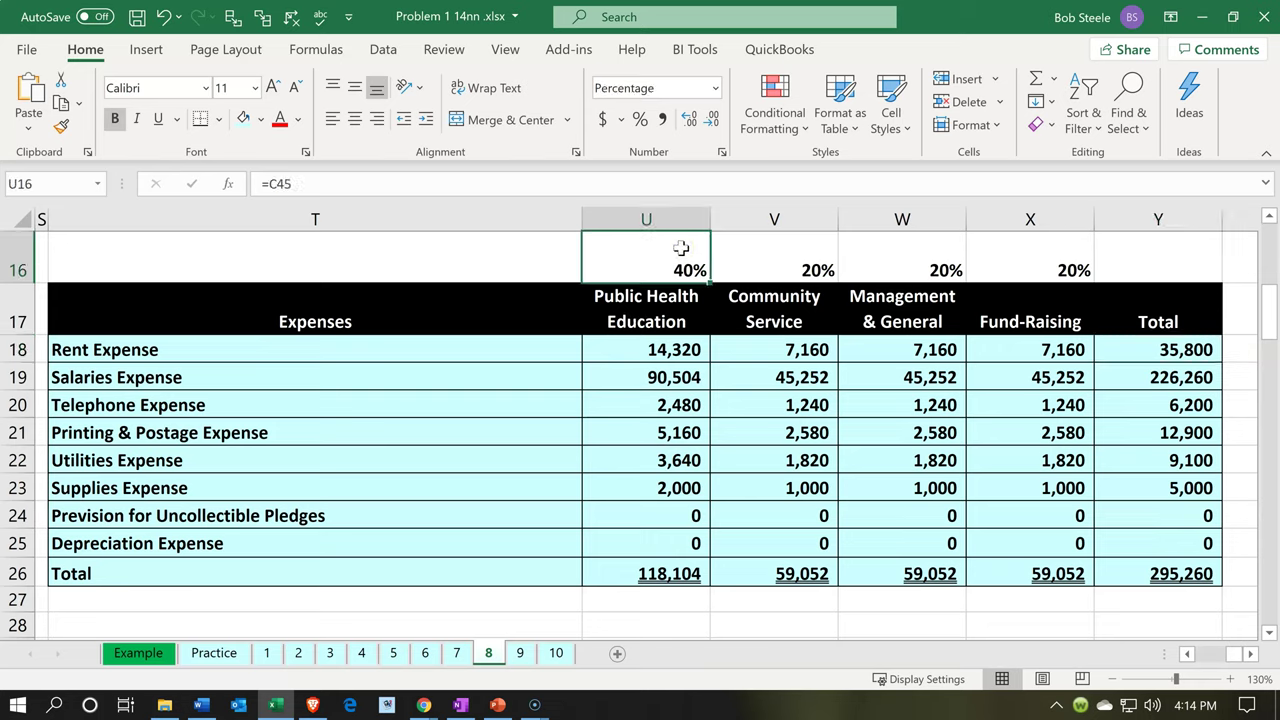
key("Right")
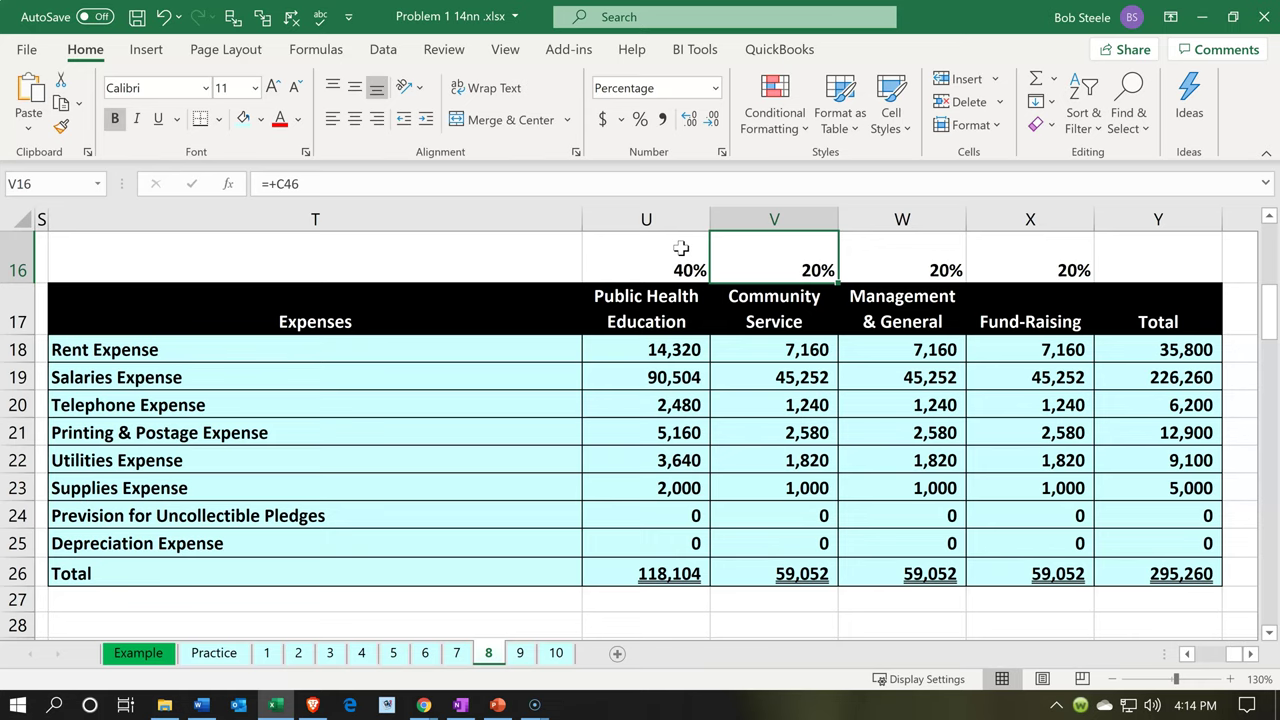
Return to the journal entries and review the telephone, printing and postage, and utilities expense entries with their cash credits.
key("Left")
key("Left")
key("Left")
key("Left")
key("Left")
key("Left")
key("Left")
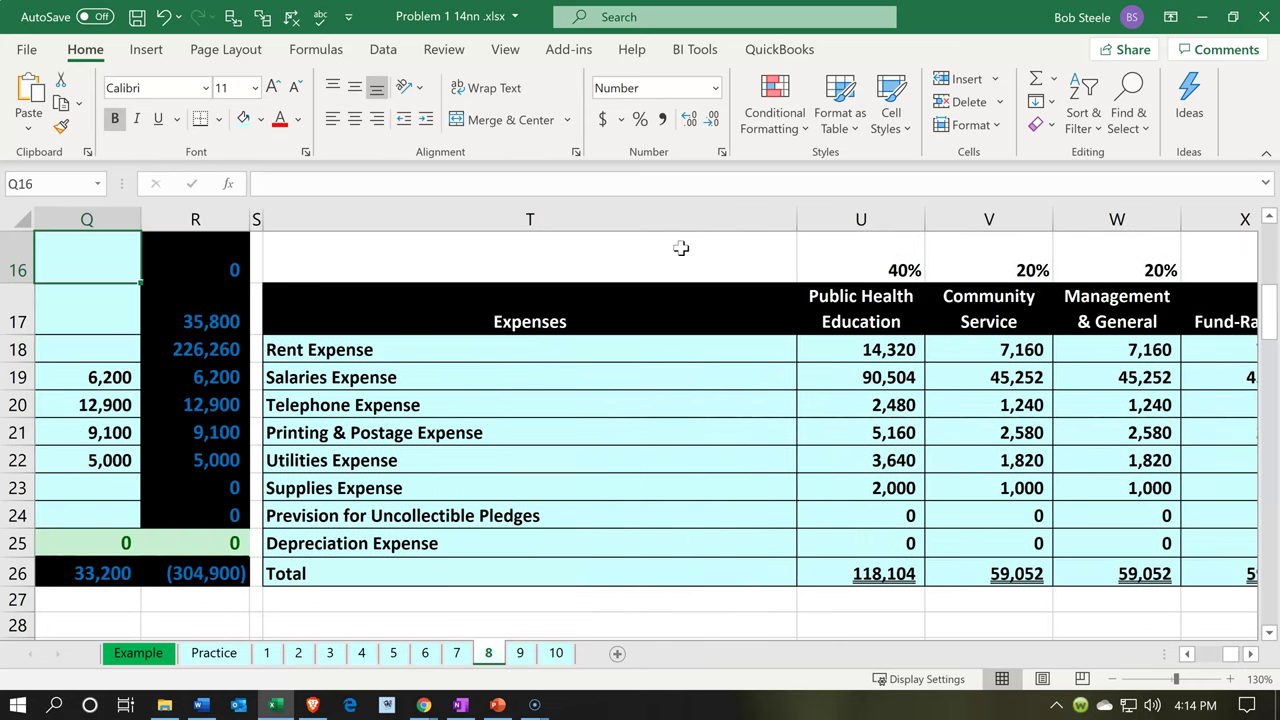
key("Left")
key("Left")
key("Left")
key("Left")
key("Left")
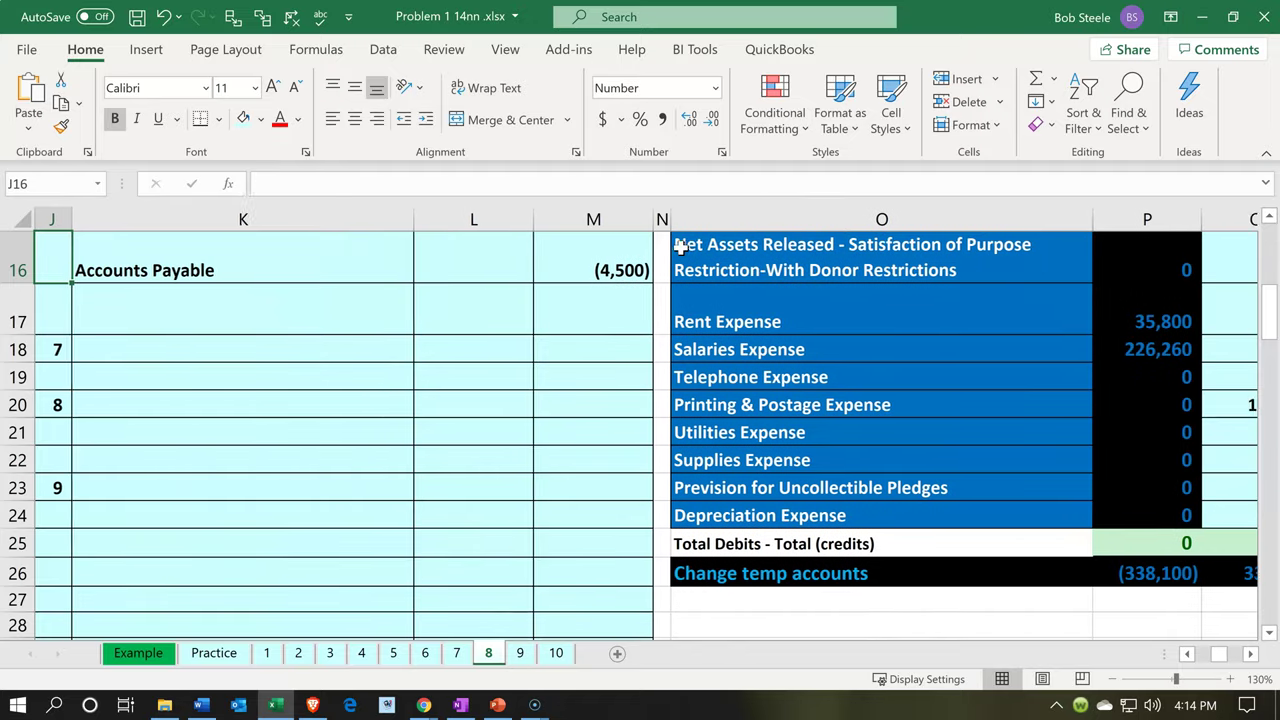
scroll(278, 464, "up", 5)
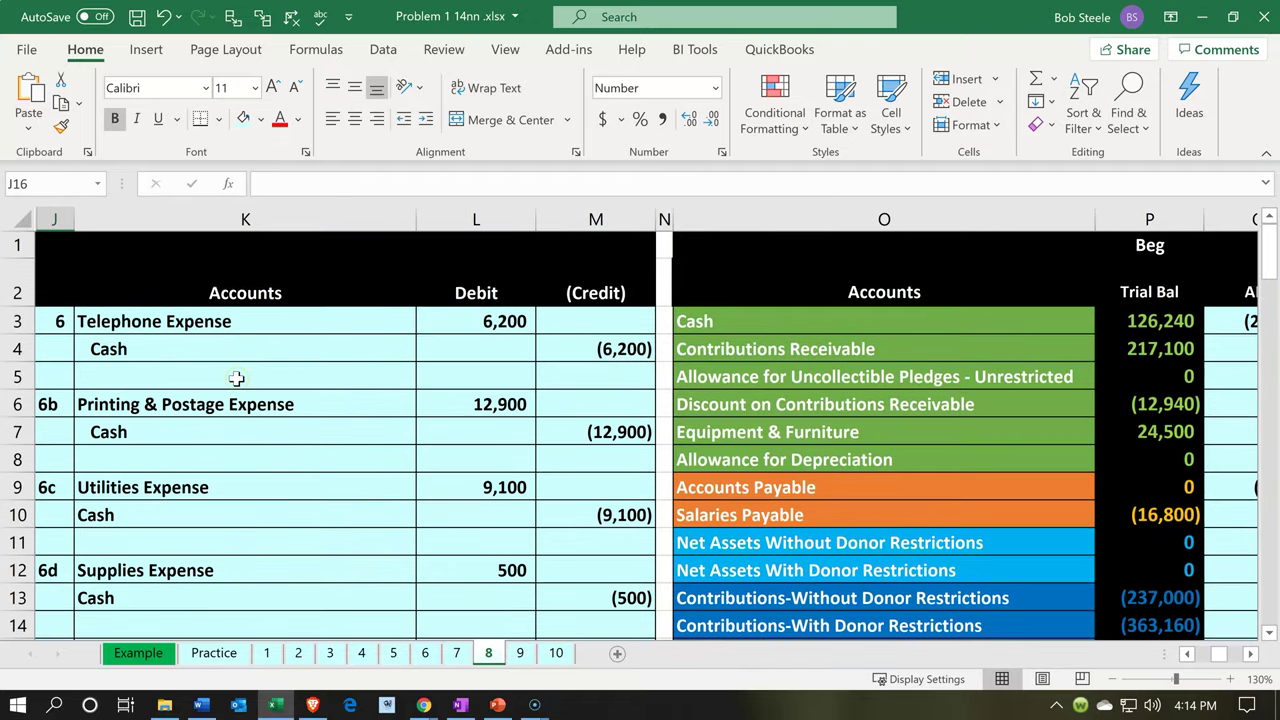
left_click(189, 340)
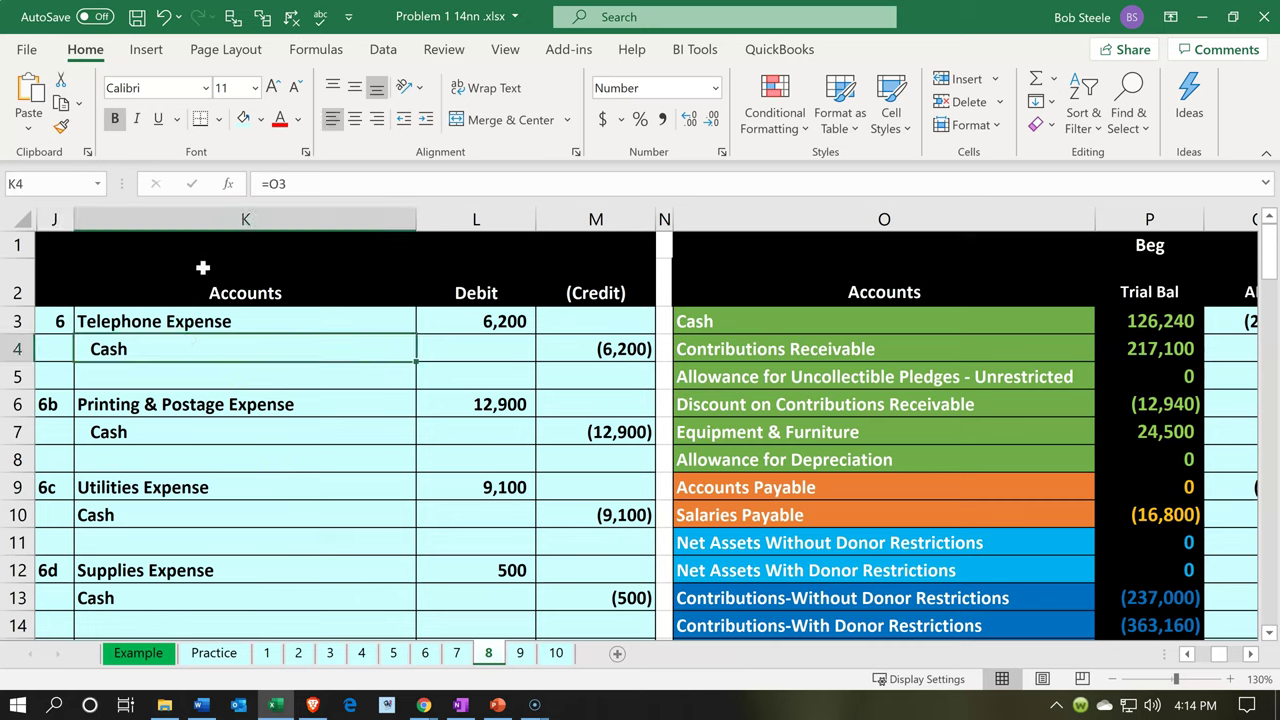
key("Down")
key("Down")
key("Down")
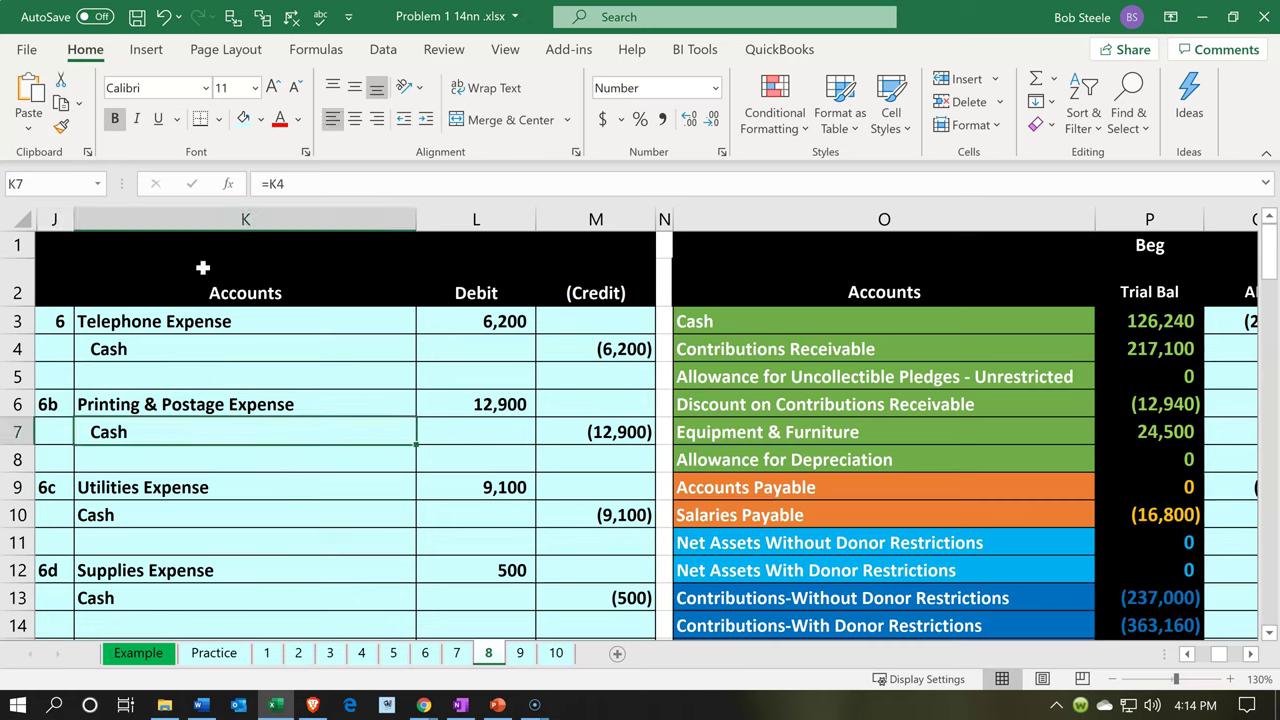
key("Up")
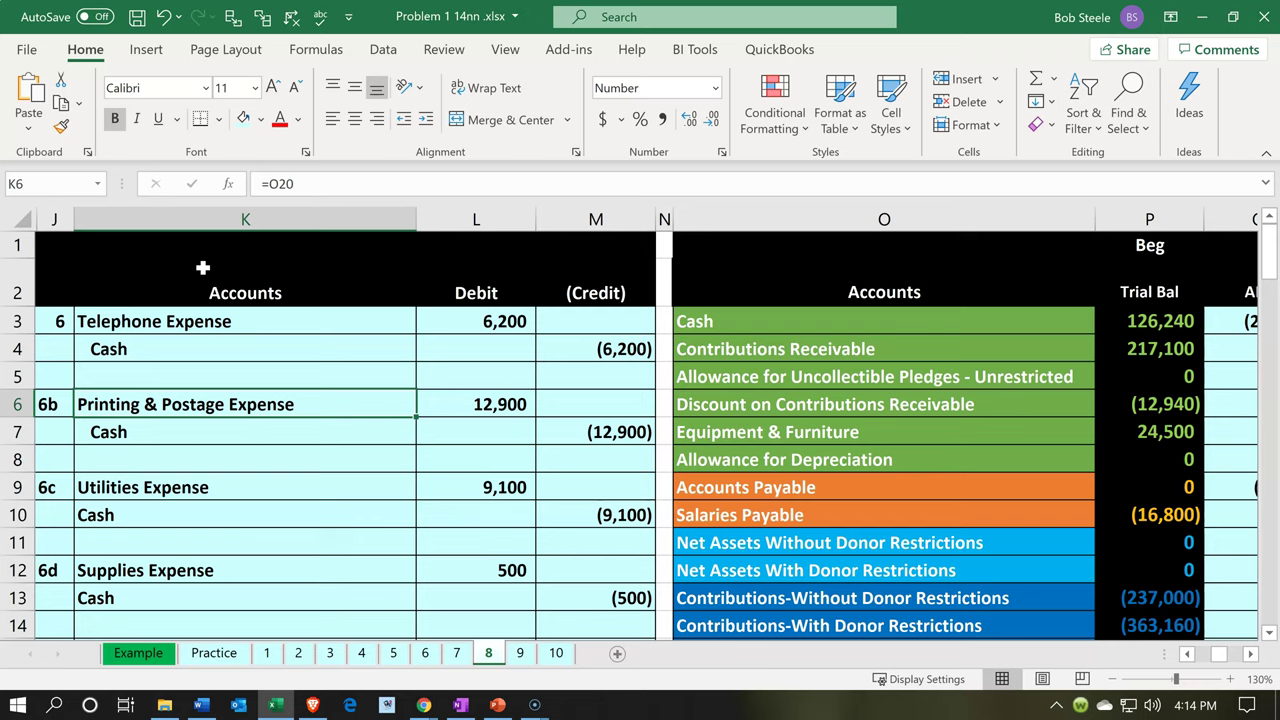
key("Down")
key("Down")
key("Down")
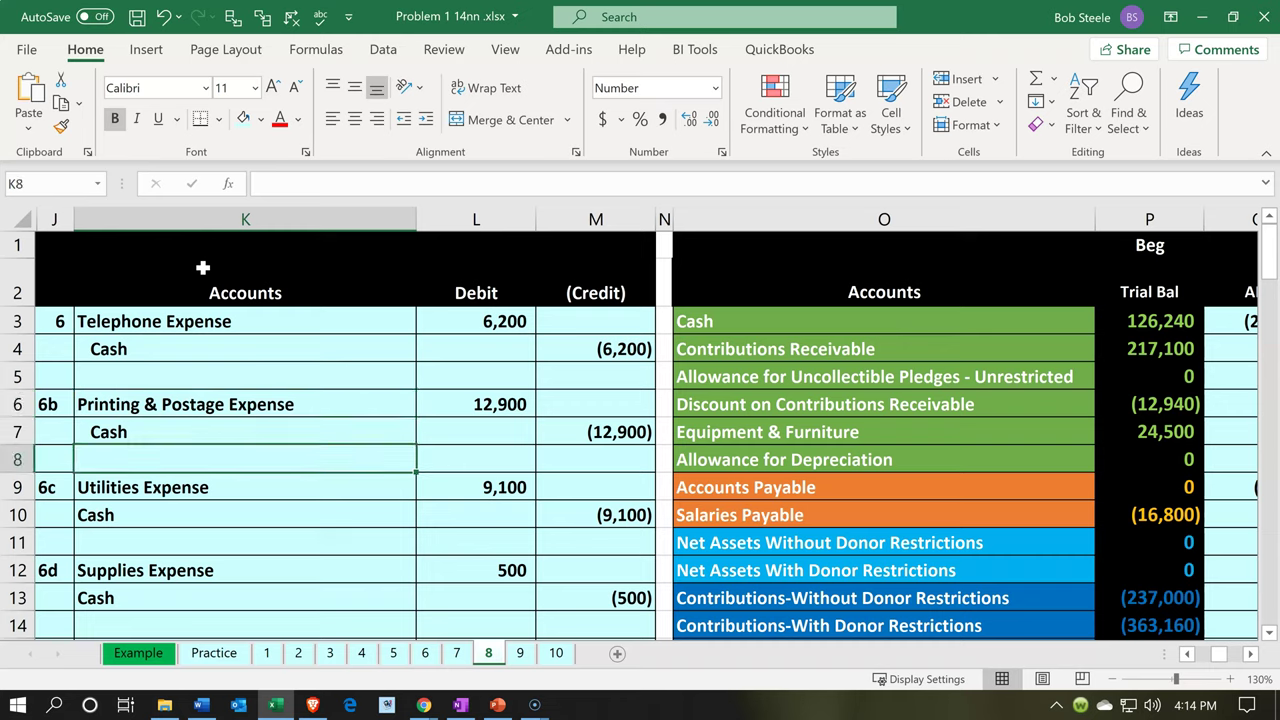
key("Down")
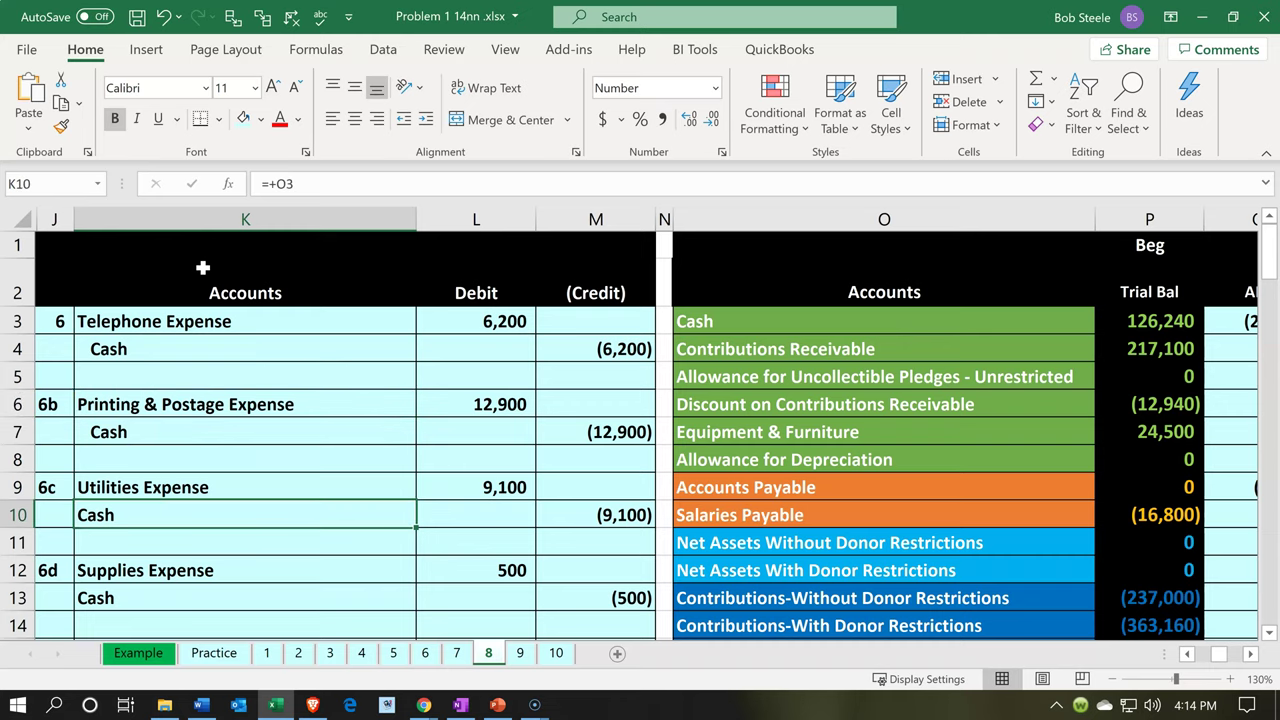
Examine the two supplies expense journal entries, 6d and 6e, including their cash and accounts payable credits.
key("Down")
key("Down")
key("Down")
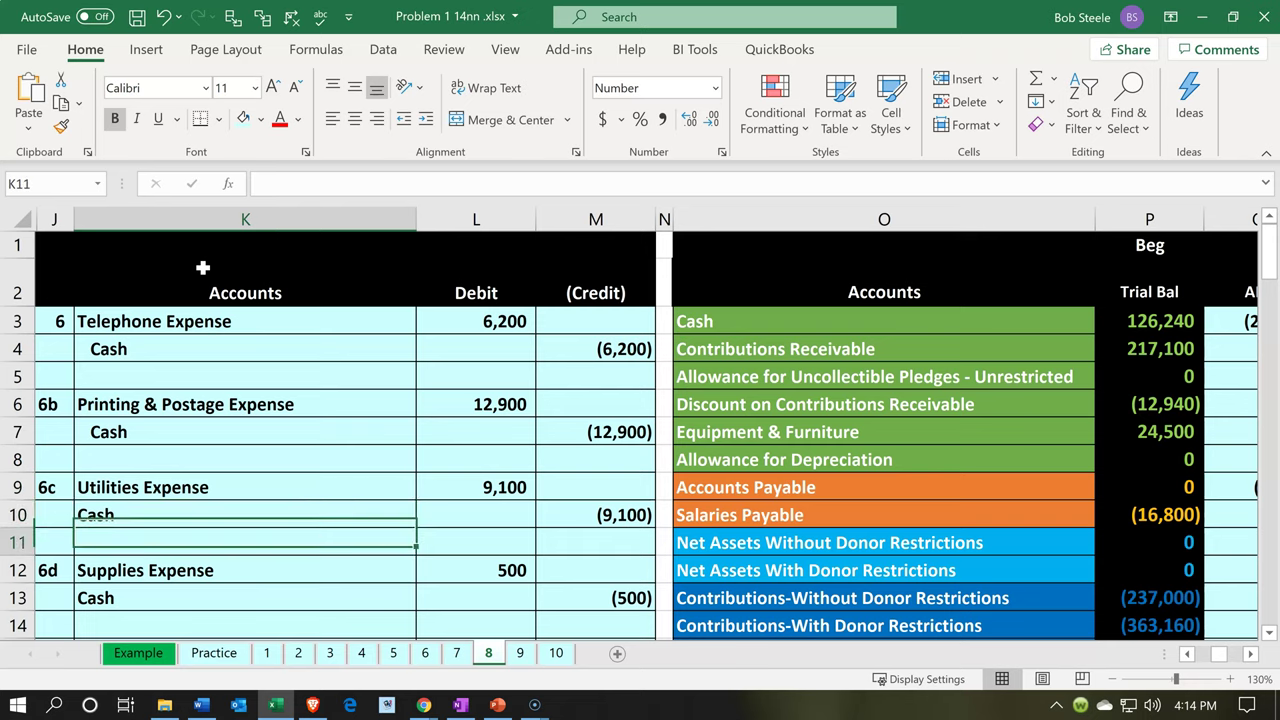
key("Down")
key("Down")
key("Down")
key("Down")
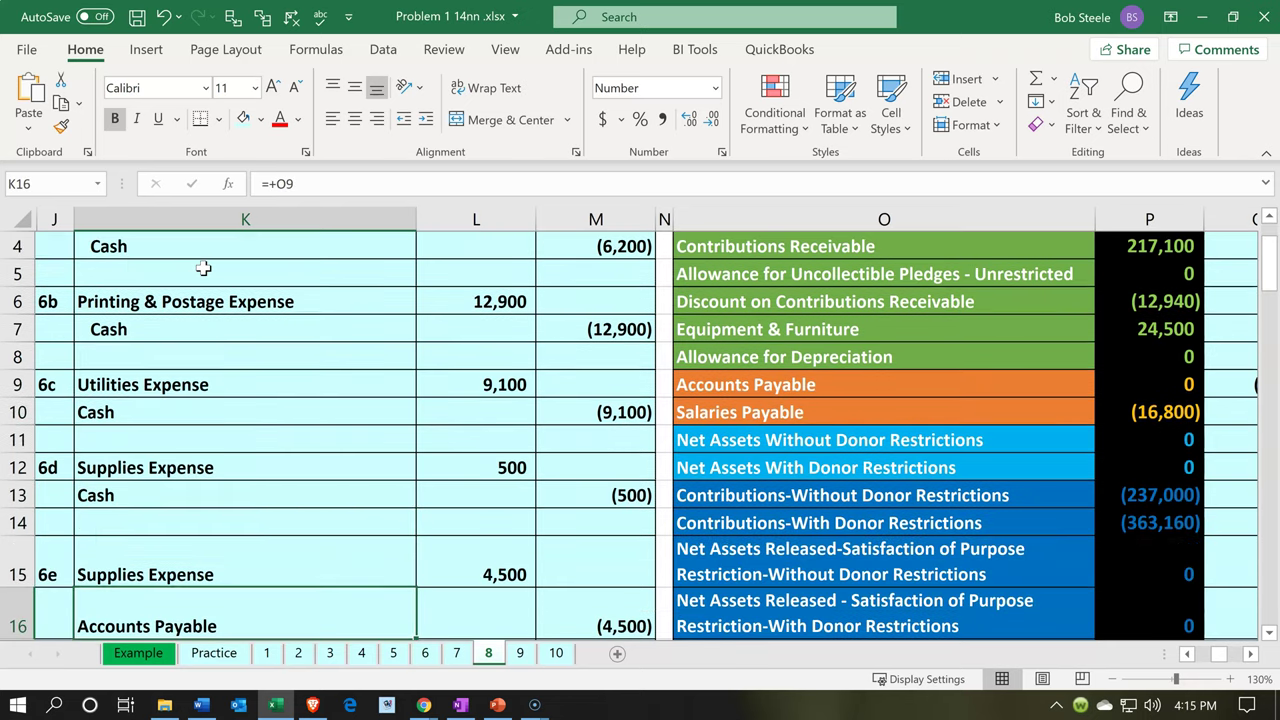
key("Up")
key("Up")
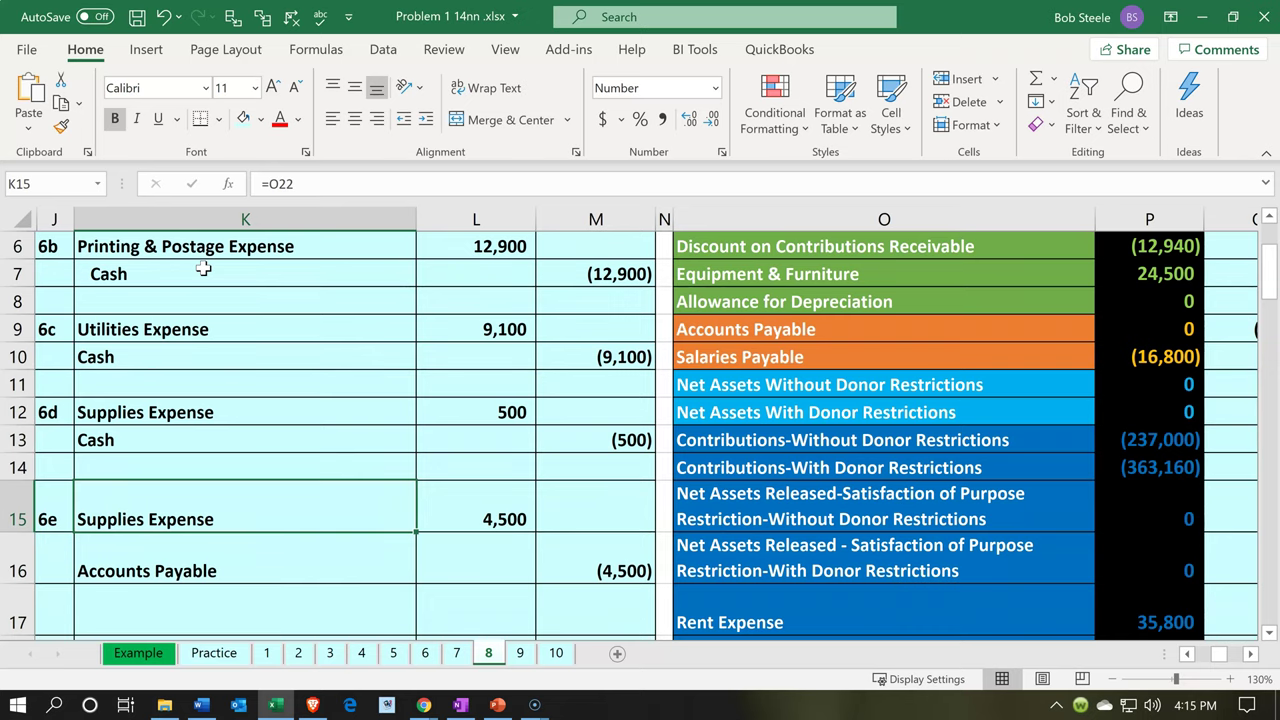
key("Down")
key("Down")
key("Down")
key("Down")
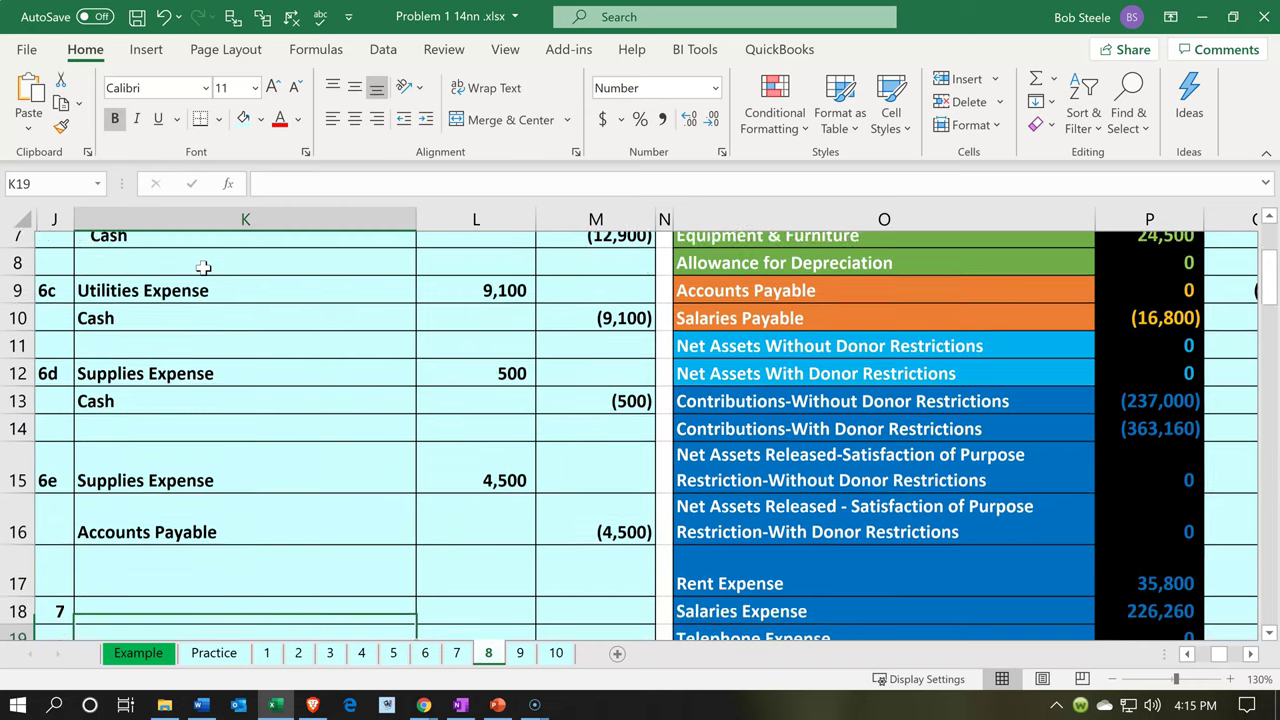
key("Down")
Fill the telephone expense journal entry and its cash credit, cells K3:M4, with light green.
key("Up")
key("Up")
key("Up")
key("Up")
key("Up")
key("Up")
key("Up")
key("Up")
key("Up")
key("Up")
key("Up")
key("Up")
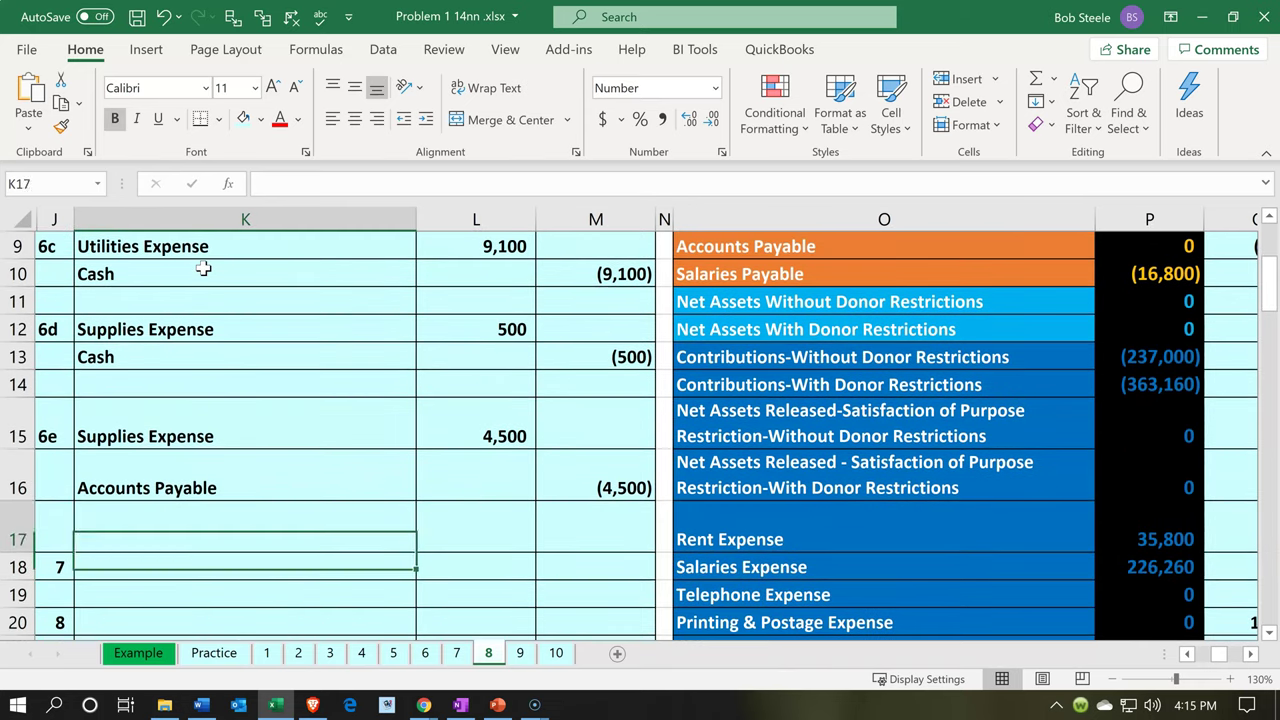
key("Up")
key("Up")
key("Up")
key("Up")
key("Up")
key("Up")
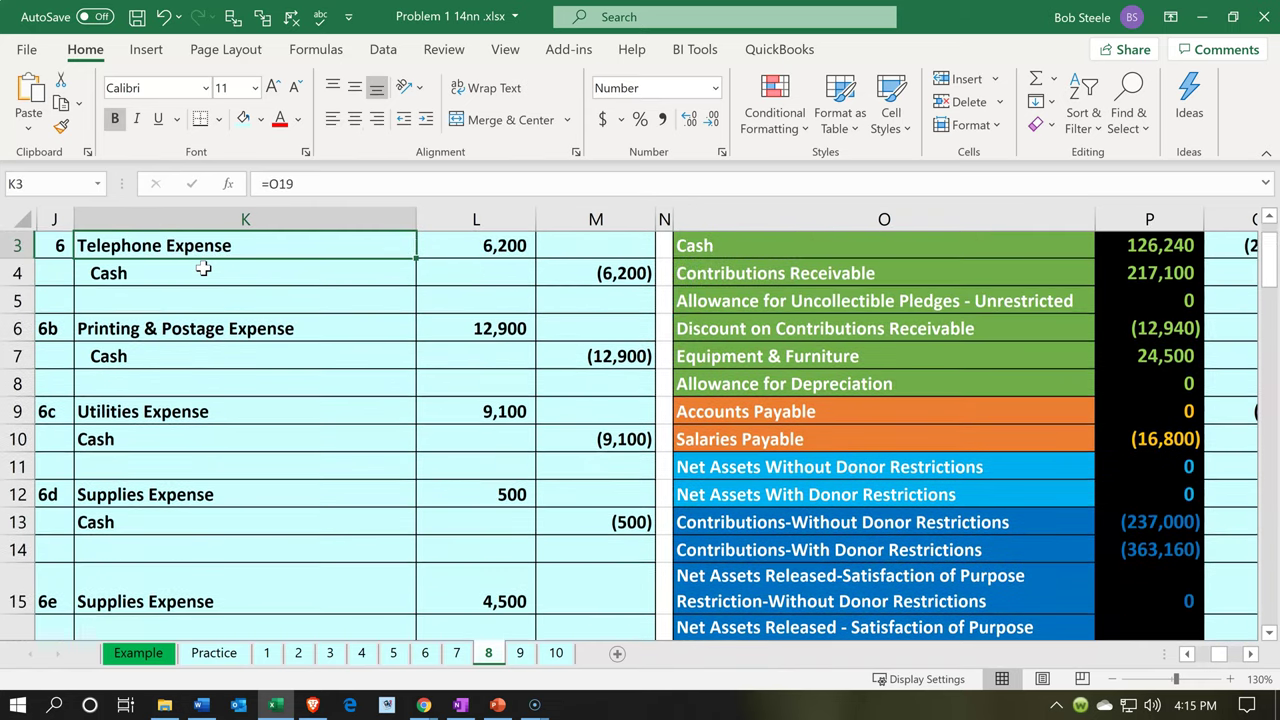
left_click_drag(209, 294, 568, 324)
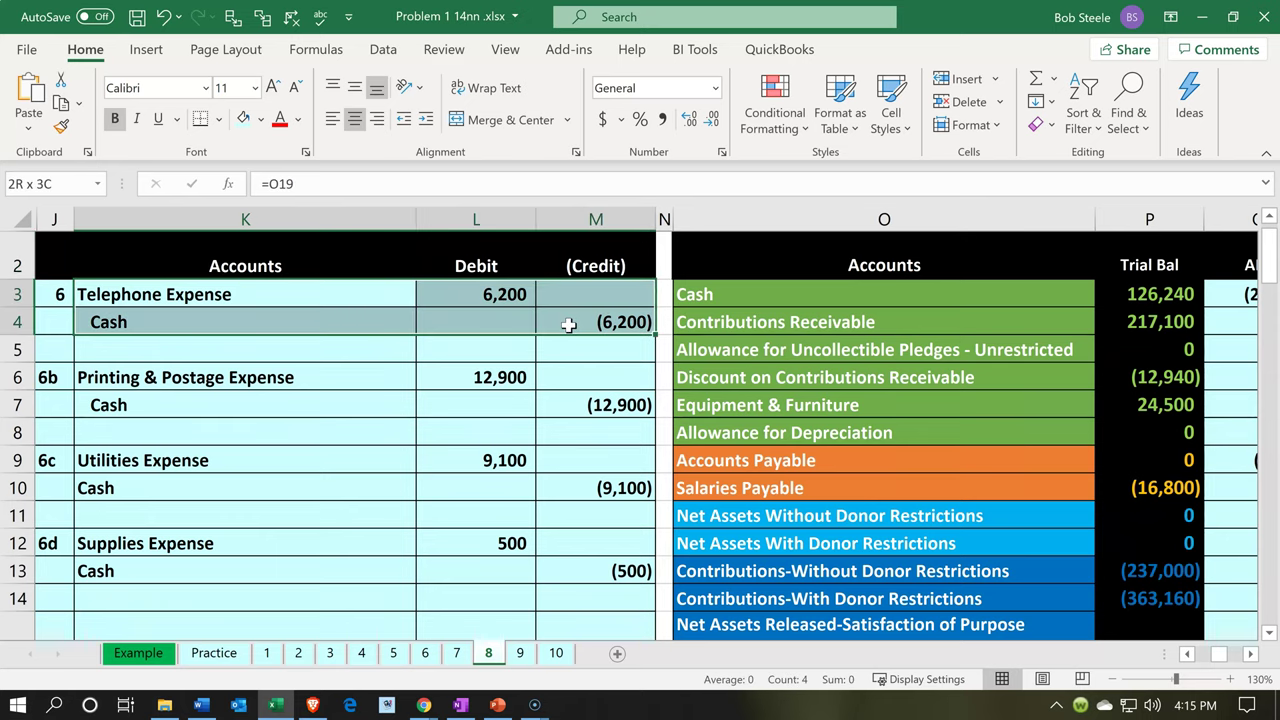
right_click(372, 310)
left_click(460, 114)
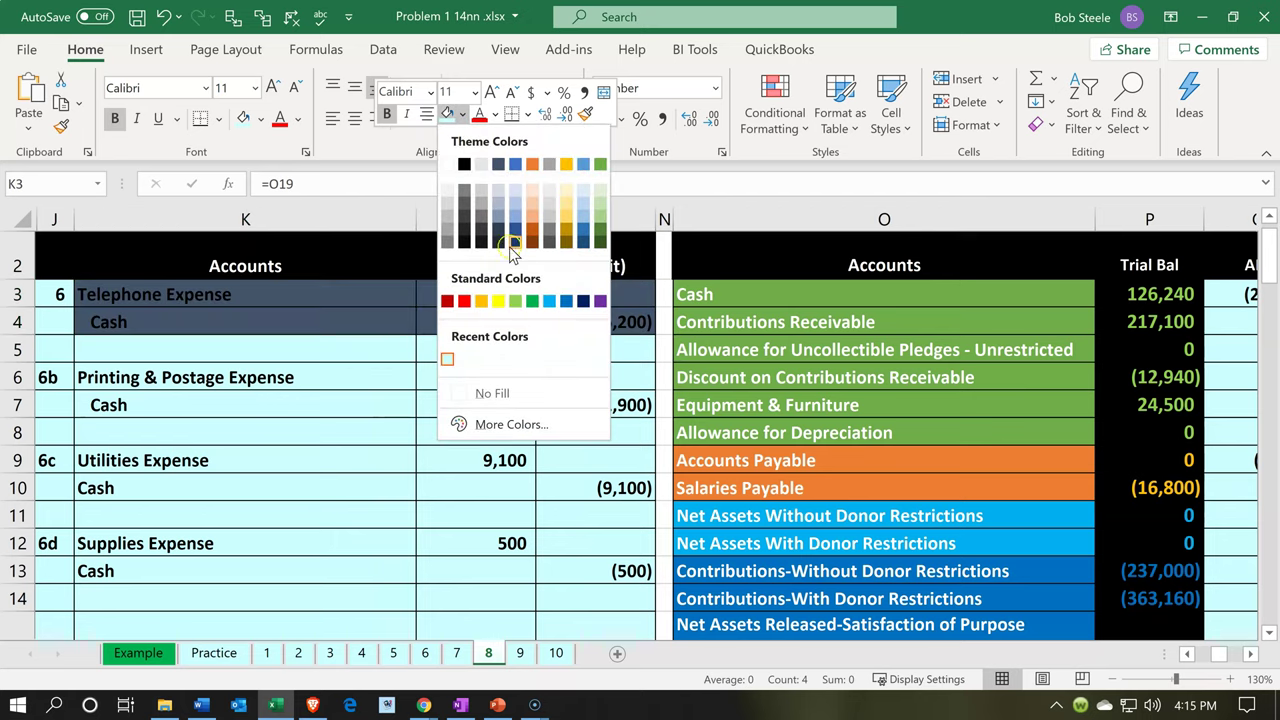
left_click(515, 300)
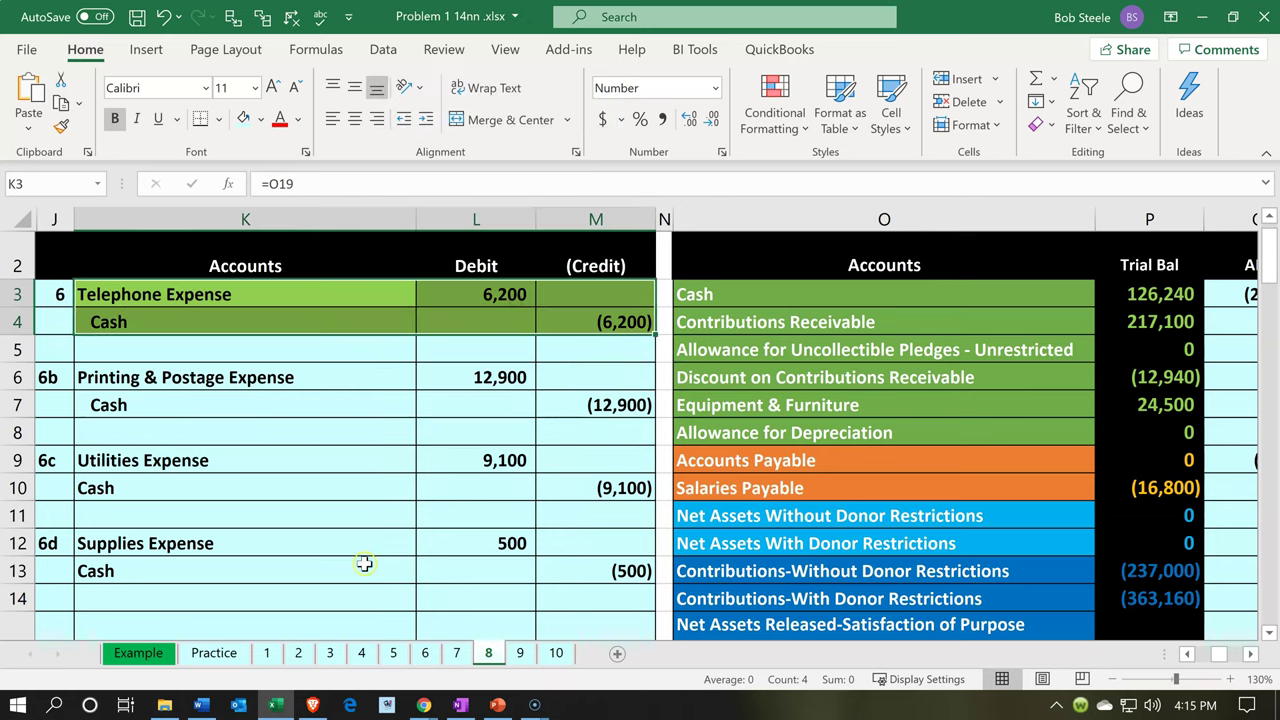
Switch to QuickBooks Online and start a new expense transaction.
left_click(275, 705)
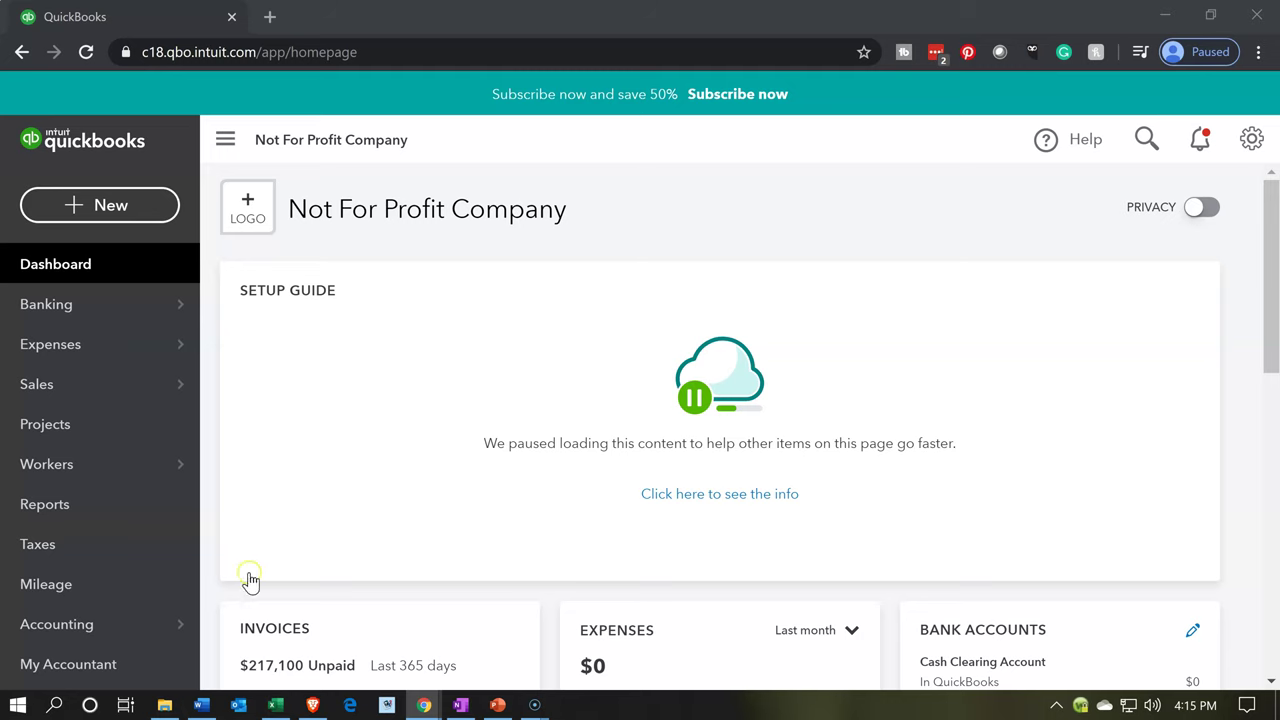
left_click(108, 218)
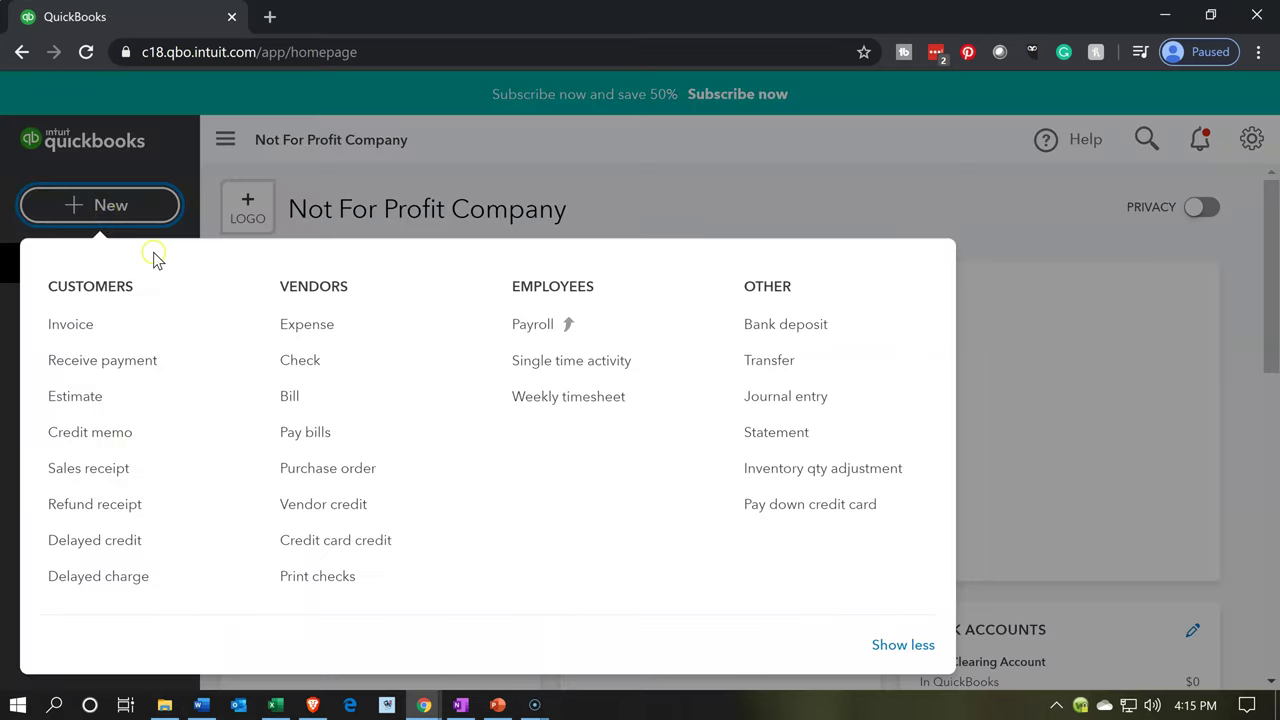
left_click(355, 343)
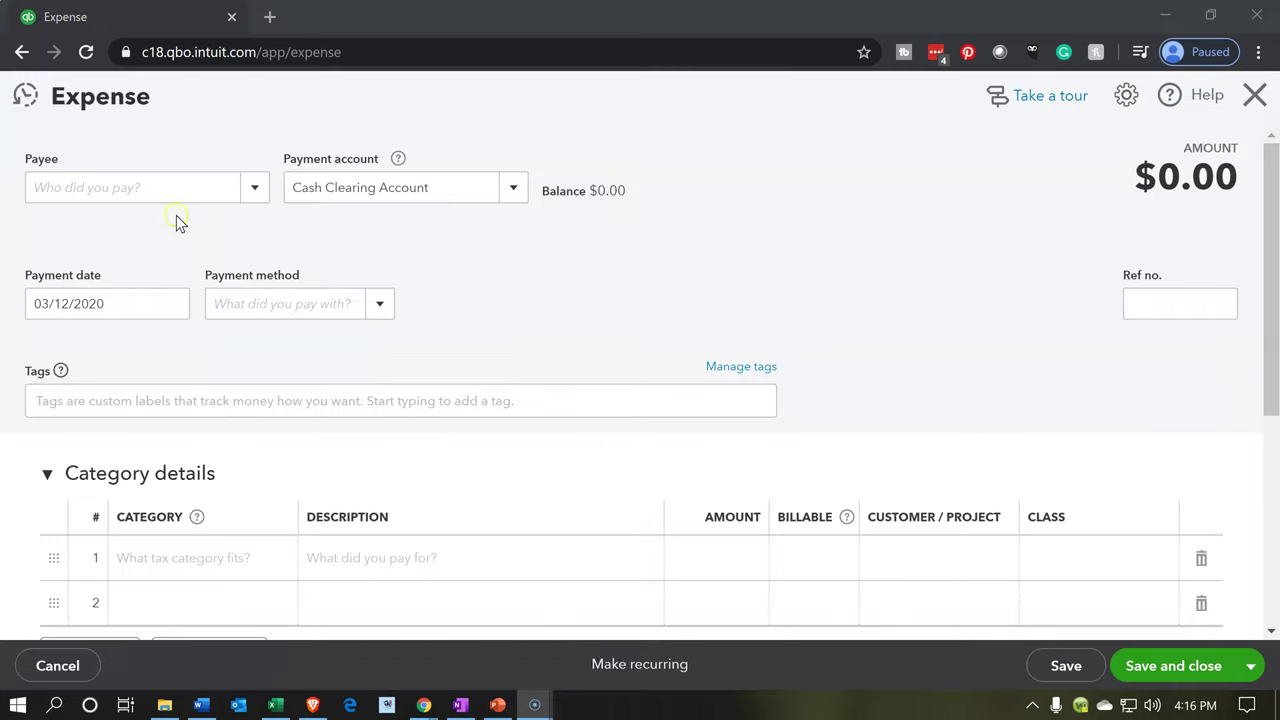
left_click(142, 181)
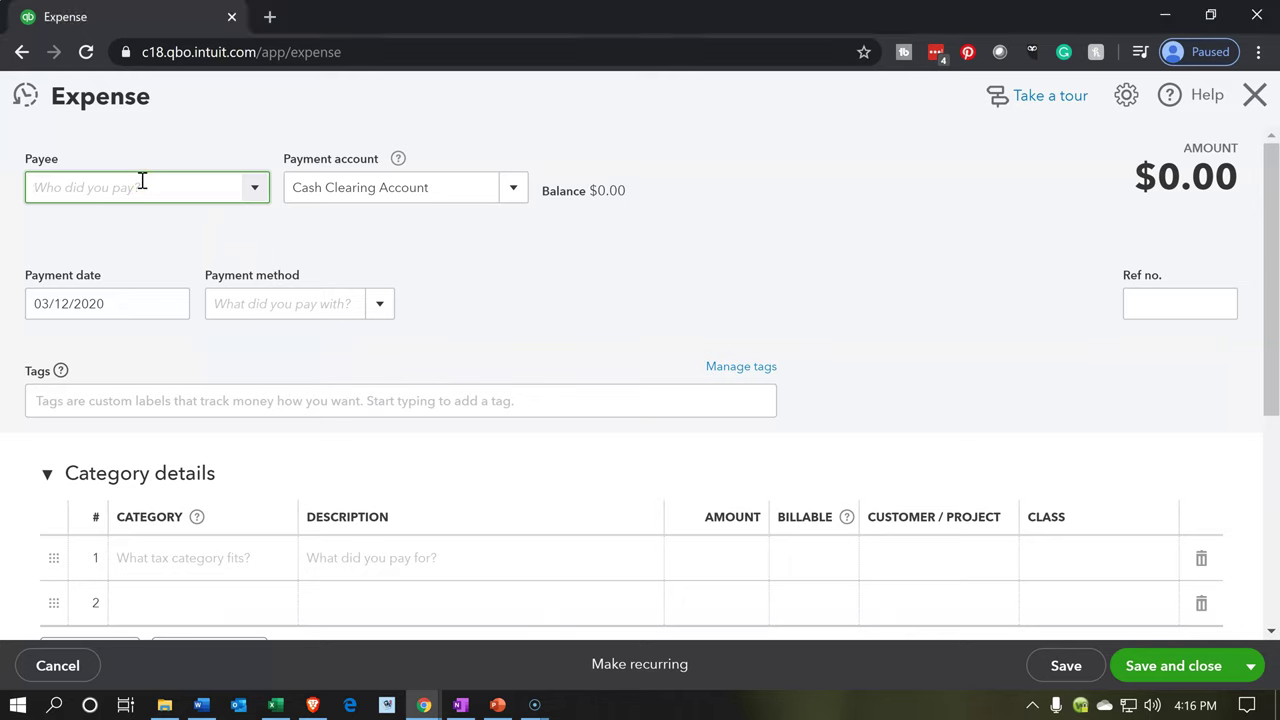
type("V")
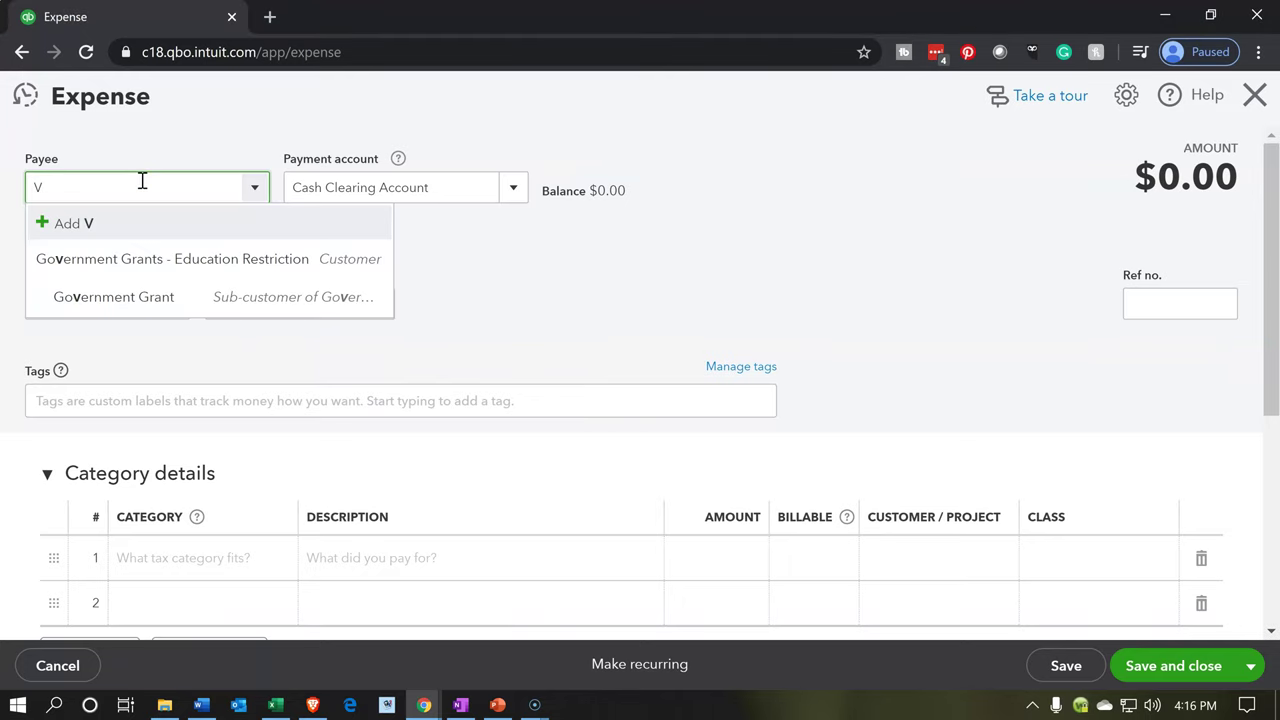
type("erizon")
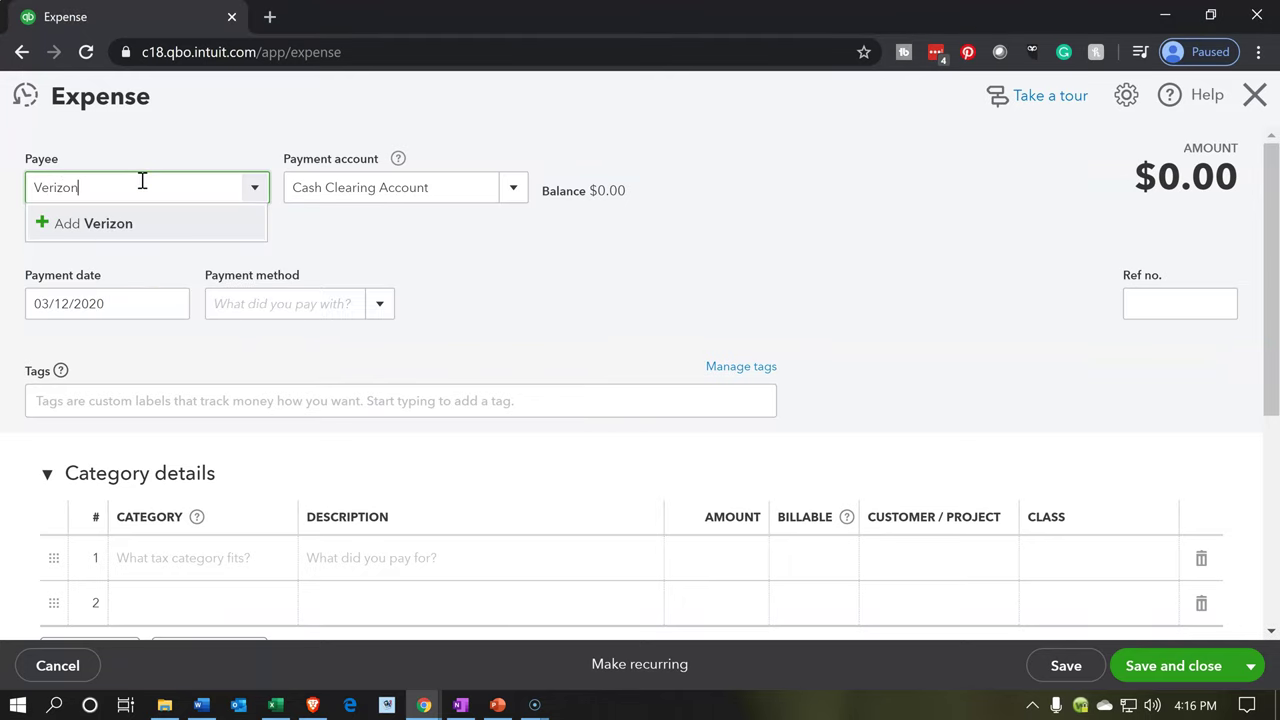
key("Return")
key("Tab")
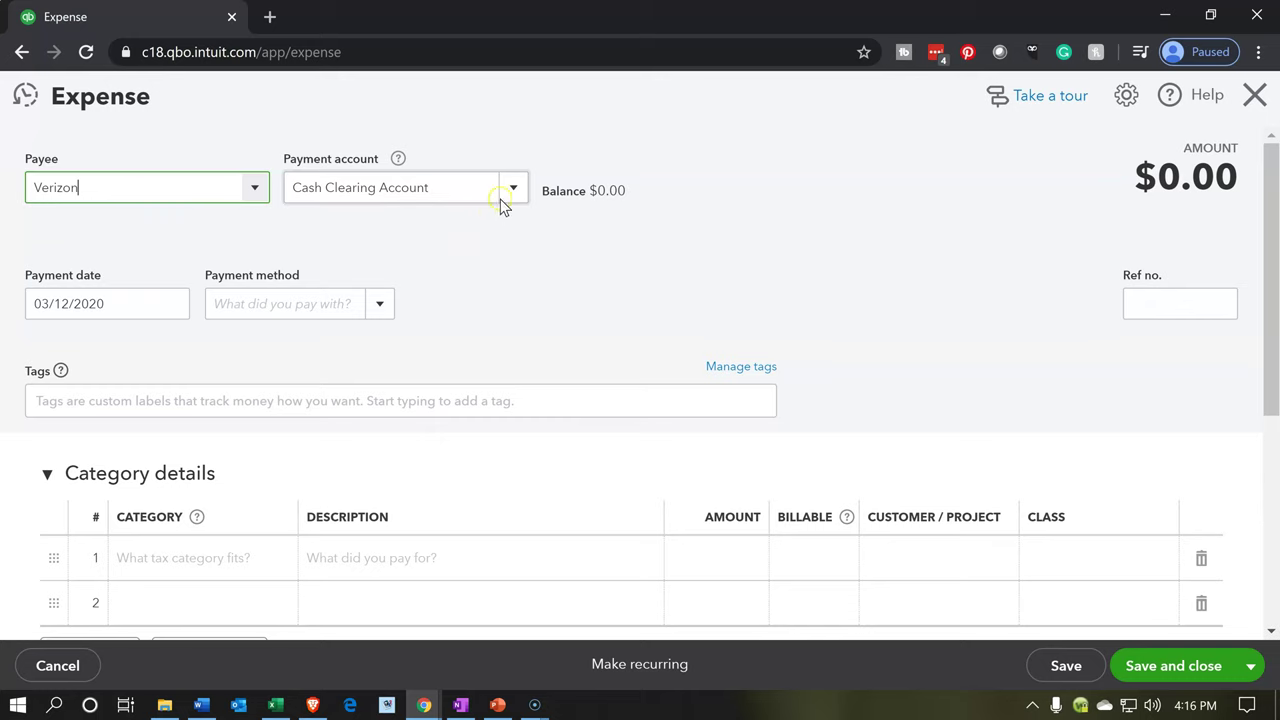
left_click(509, 187)
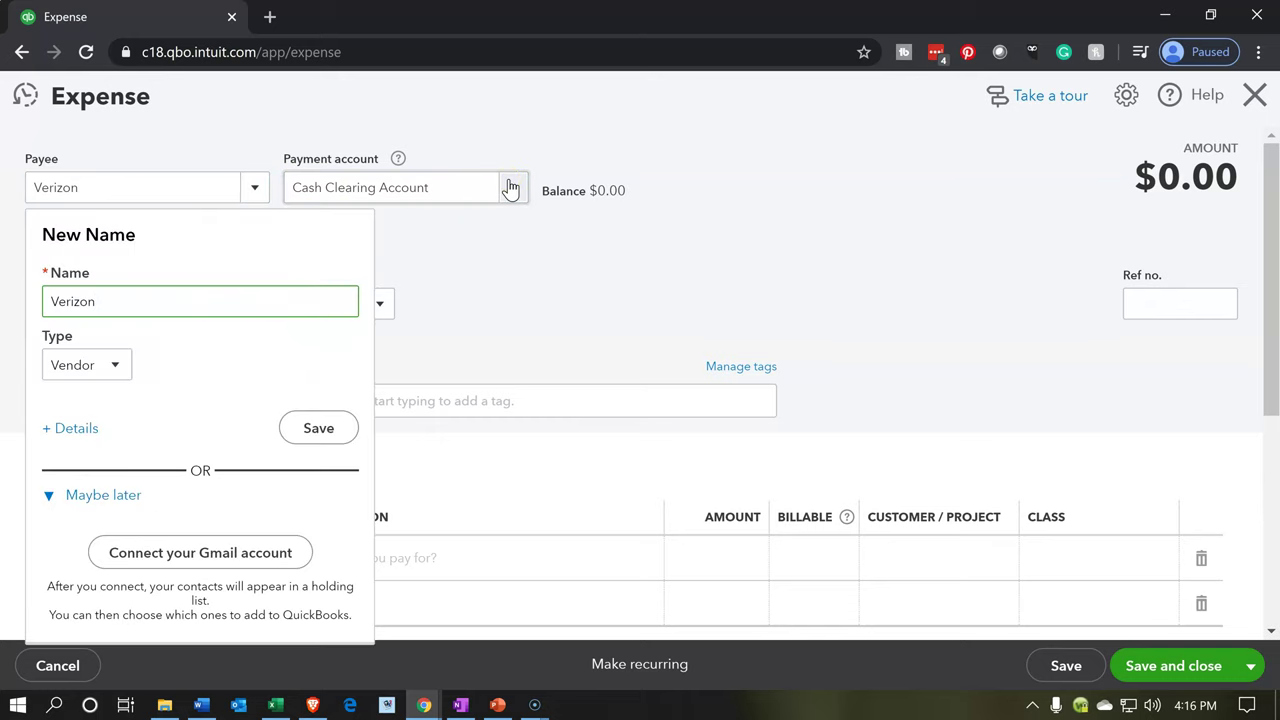
left_click(509, 187)
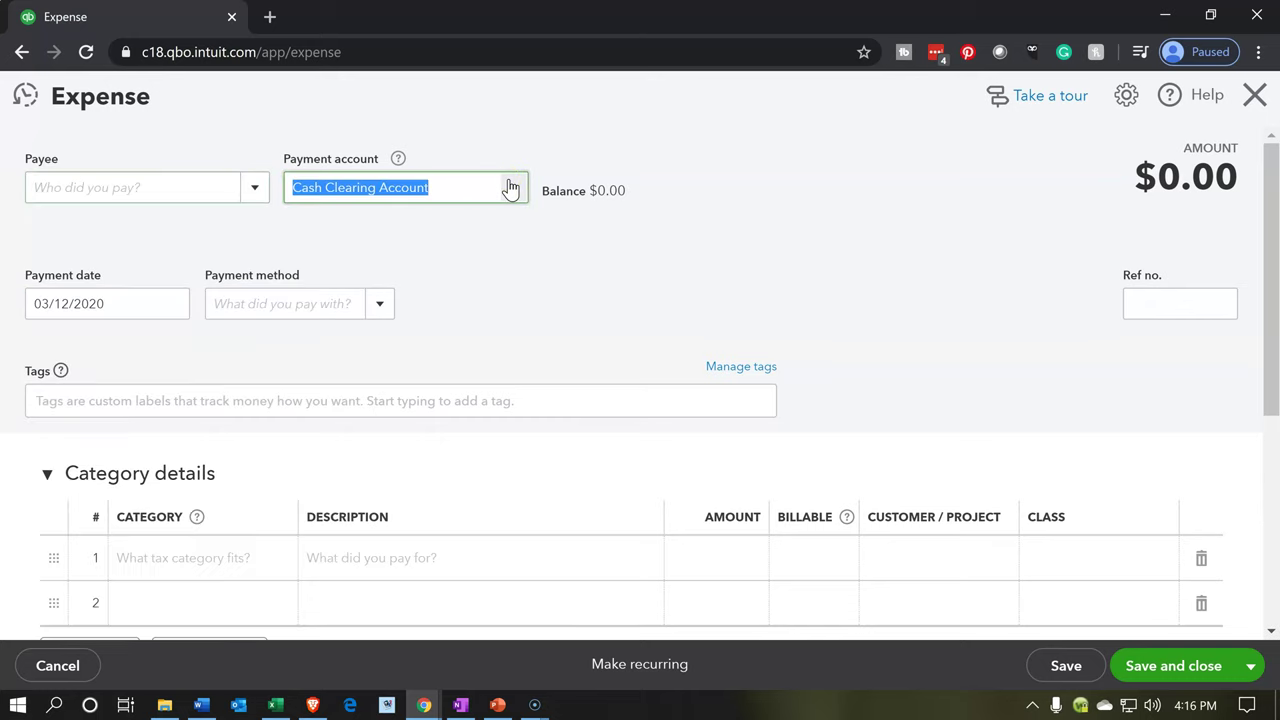
left_click(215, 186)
type("Vero")
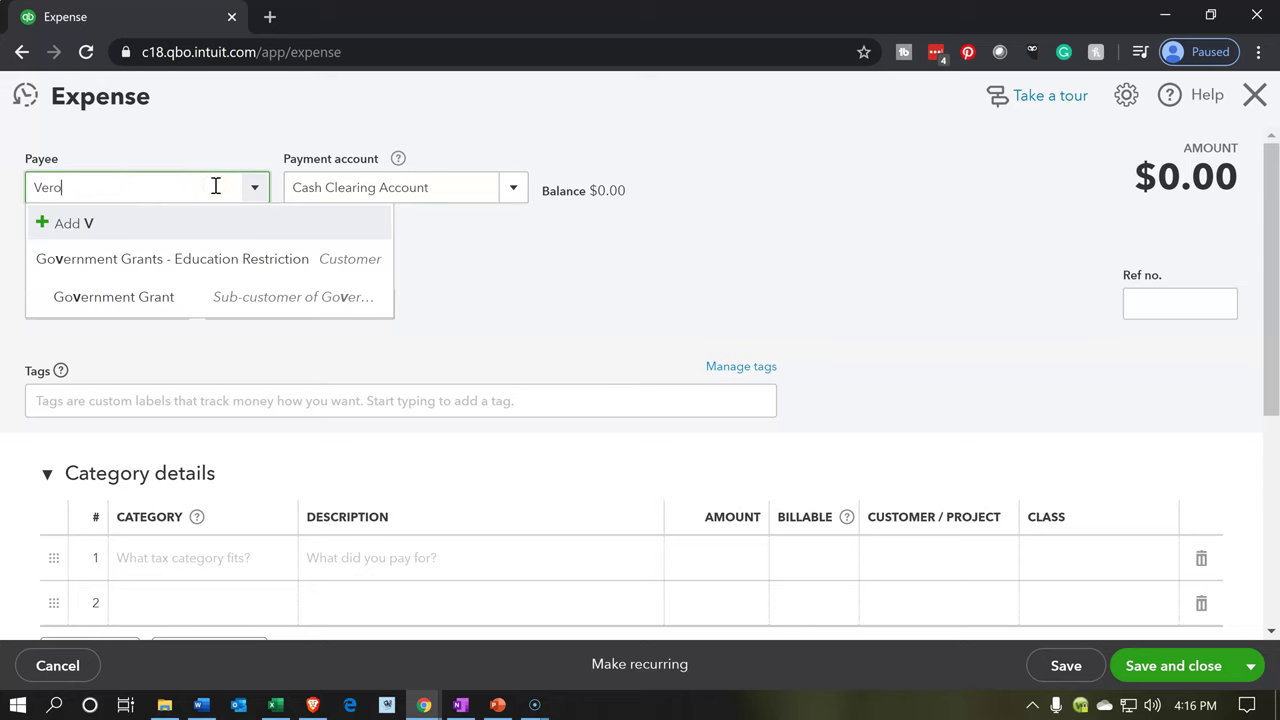
type("zon")
key("Return")
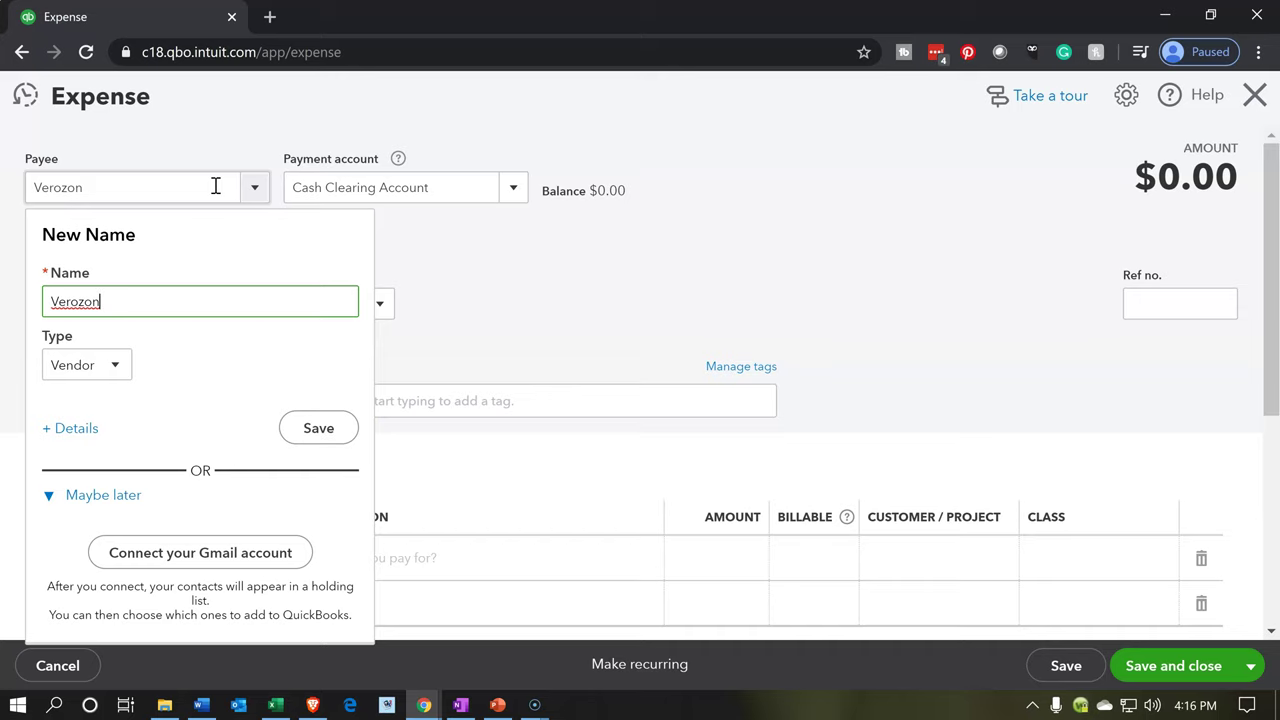
Enter Verizon as the expense's payee and save it as a new vendor.
left_click(109, 191)
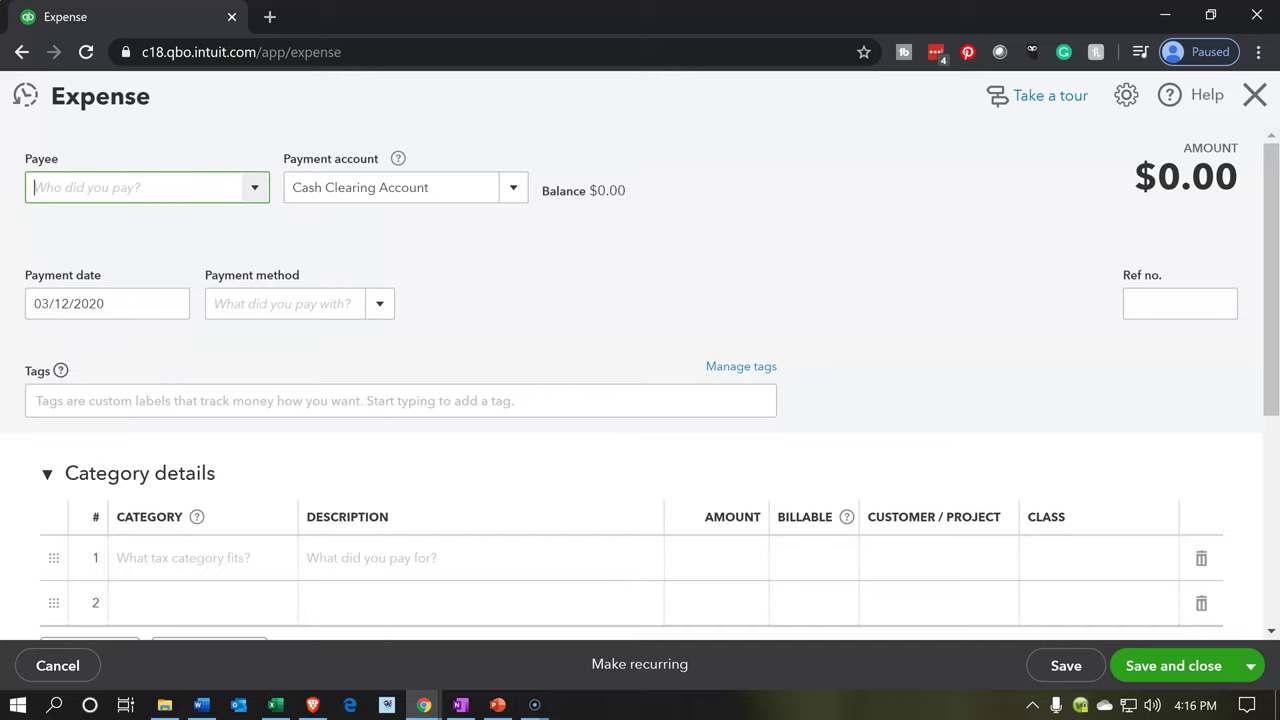
type("Verizo")
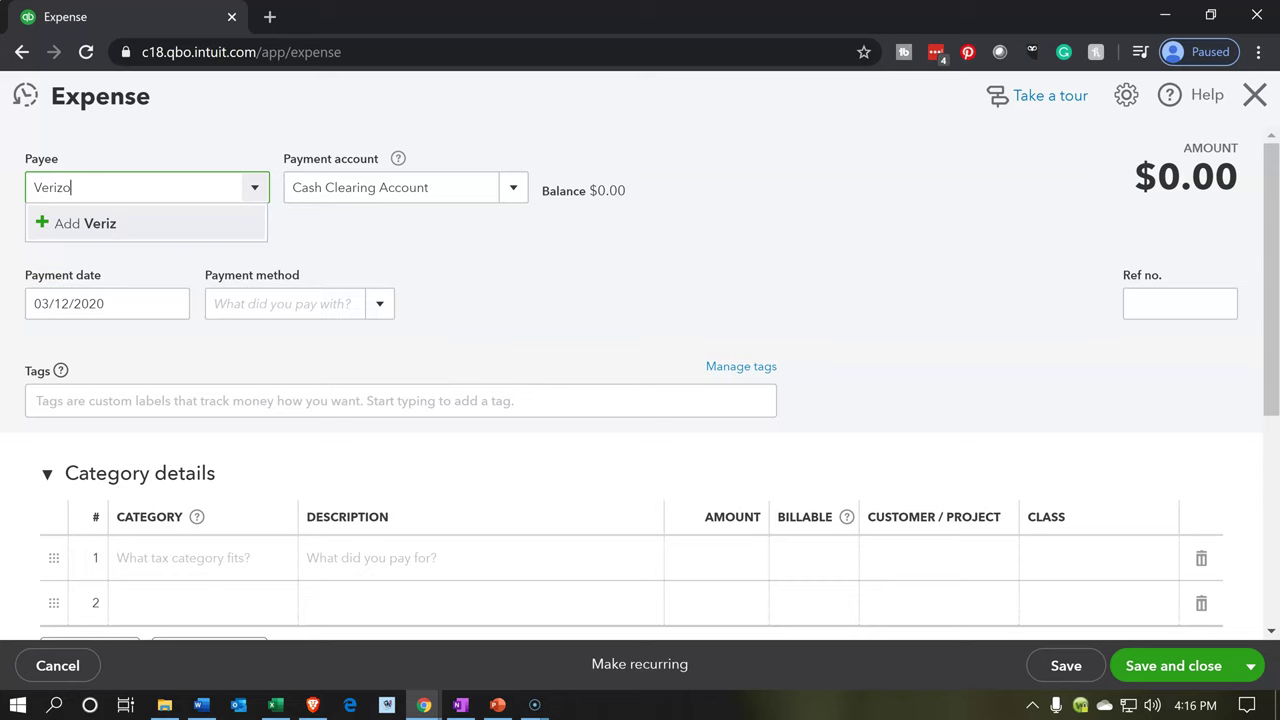
type("n")
key("Return")
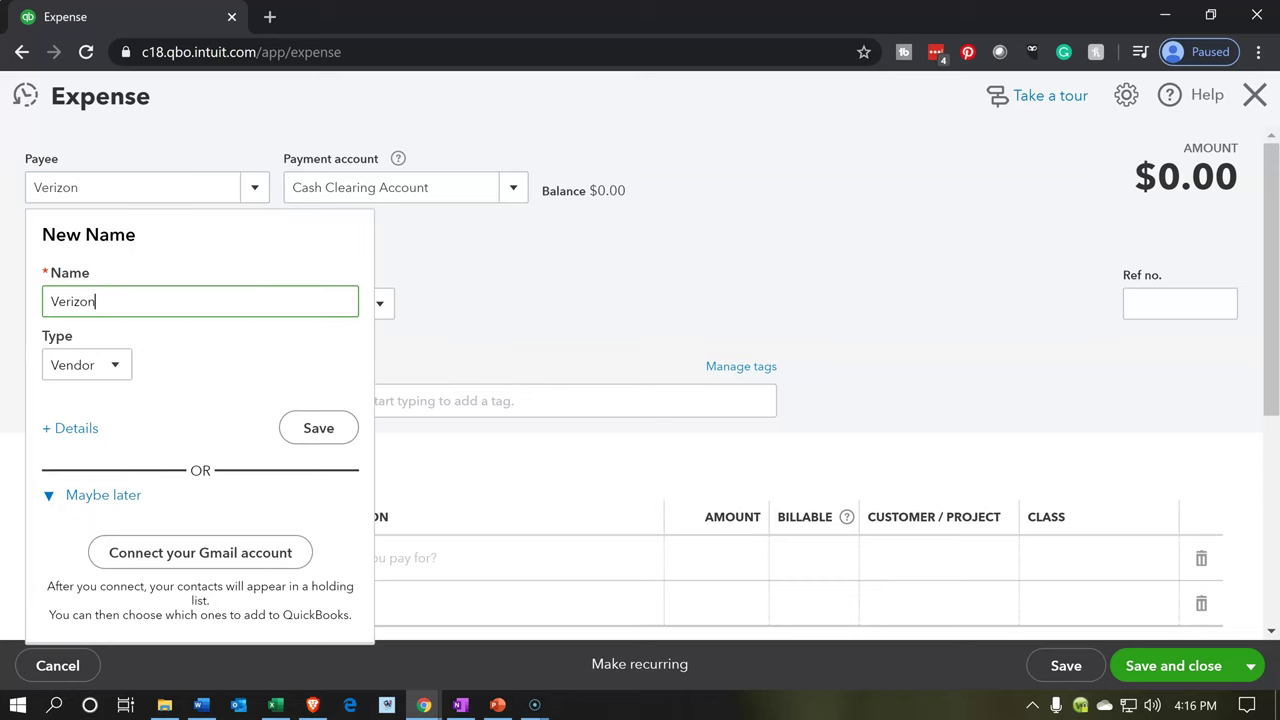
left_click(288, 428)
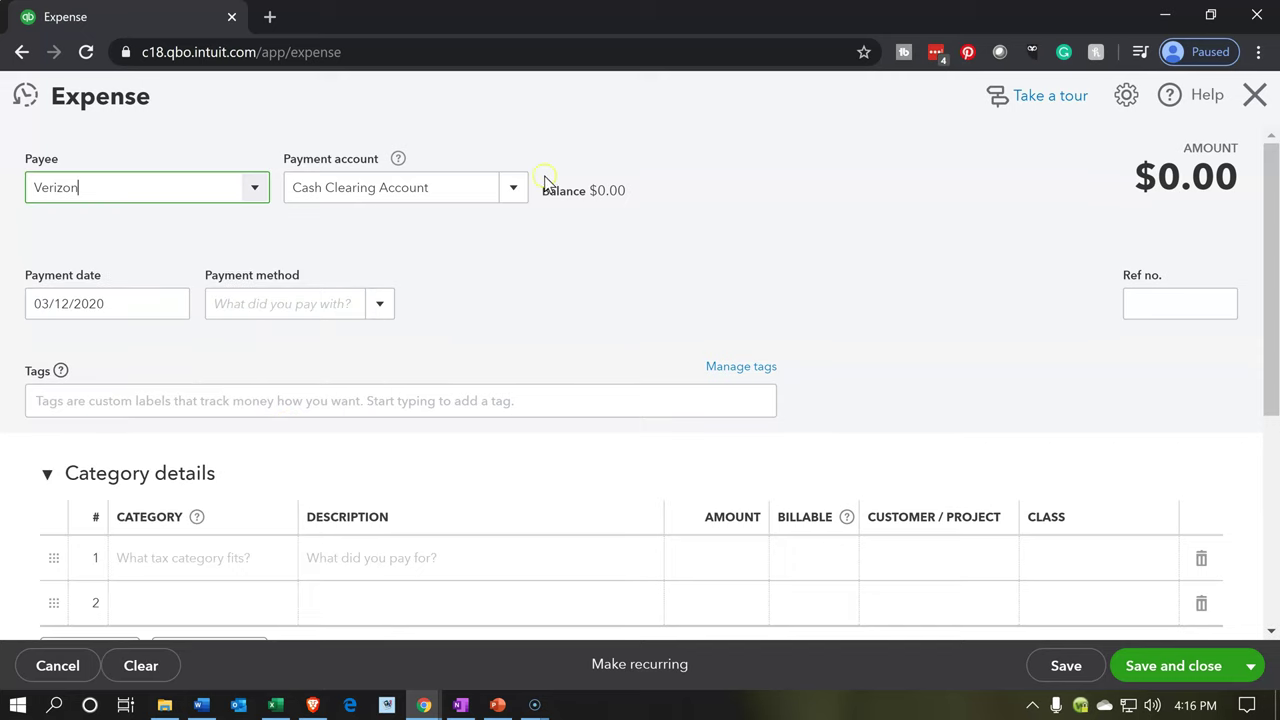
Set the Verizon expense's payment account to the checking account instead of the Cash Clearing Account.
left_click(514, 196)
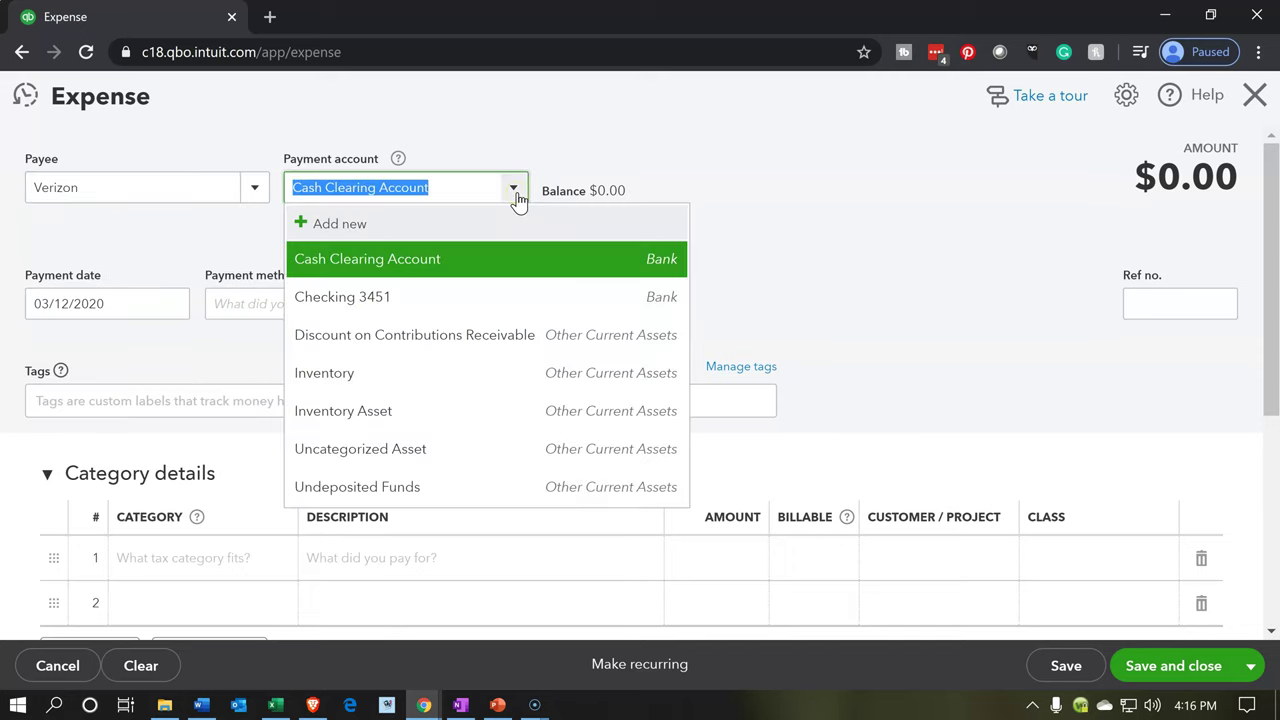
left_click(418, 278)
left_click(423, 294)
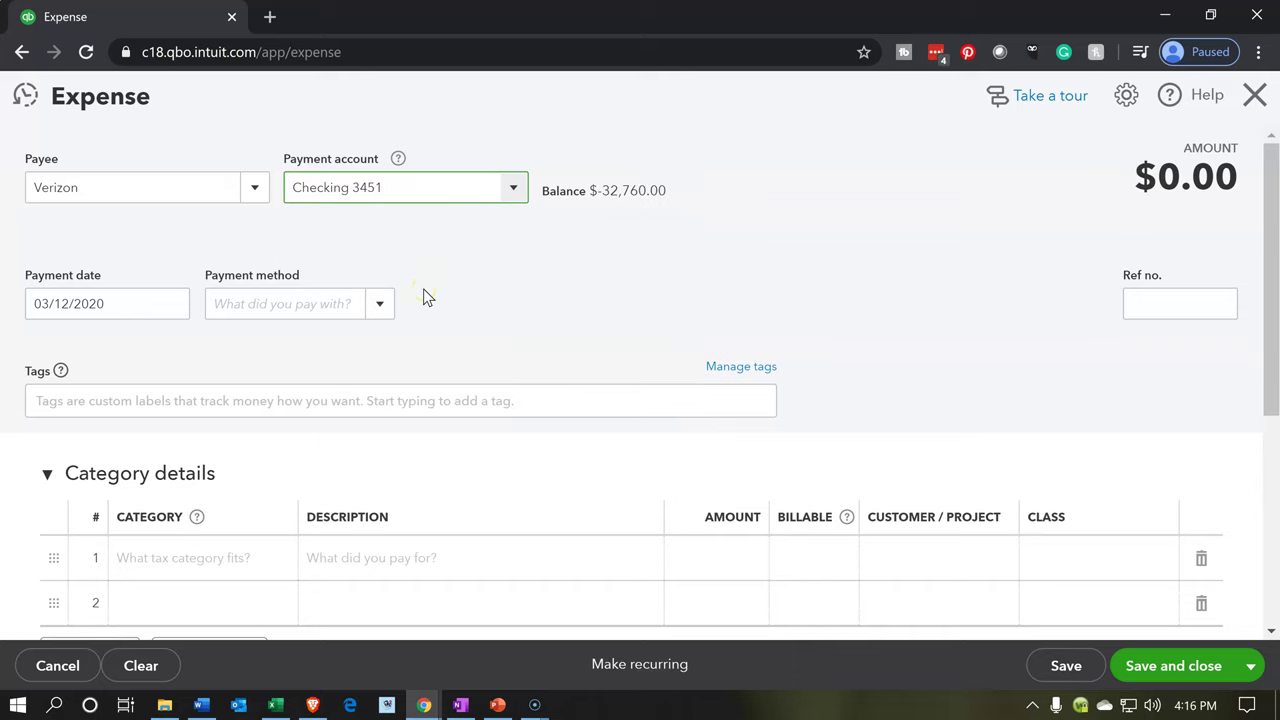
Set the expense's payment date to 01/30/2020 and its payment method to Cash.
key("Tab")
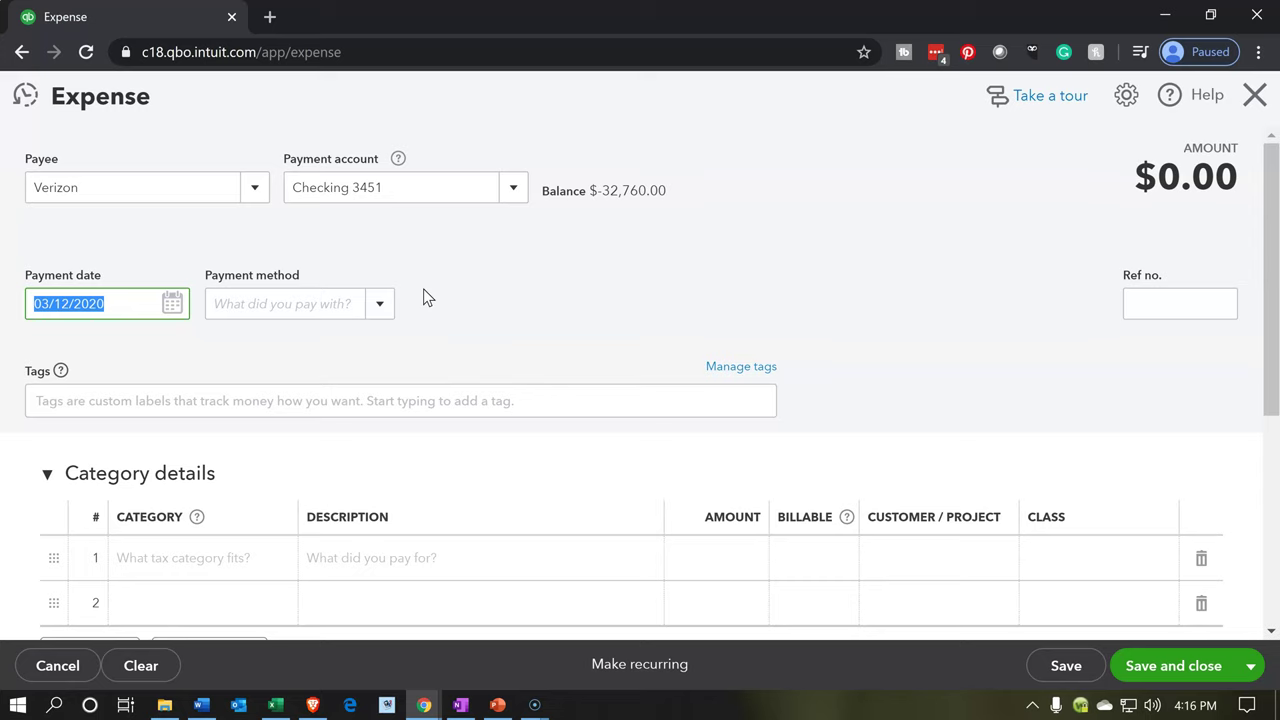
type("01/30/2020")
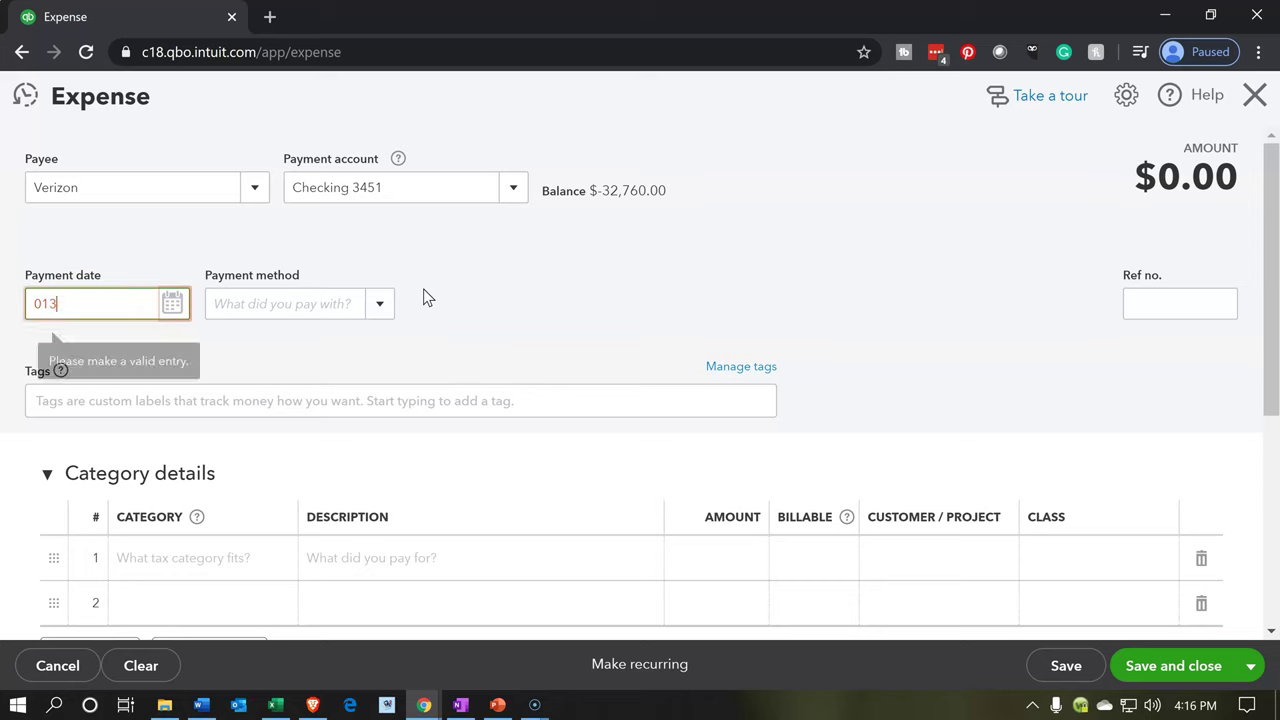
key("Tab")
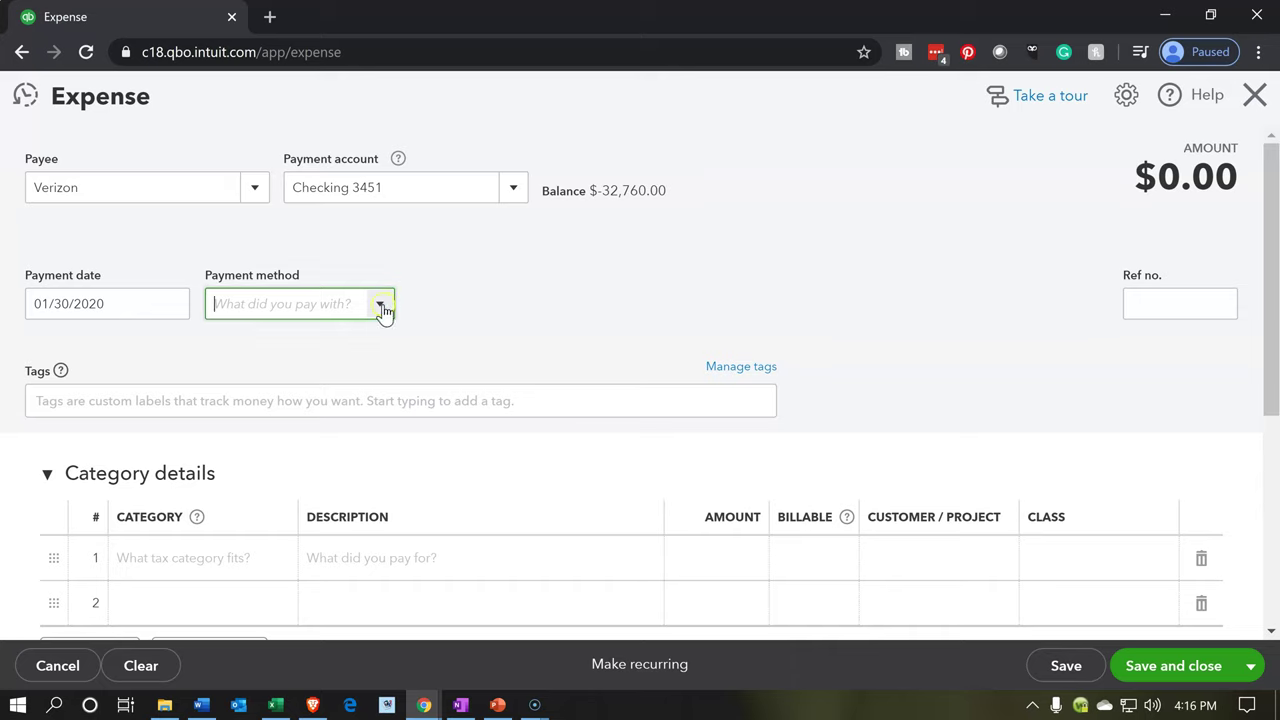
left_click(380, 308)
left_click(343, 372)
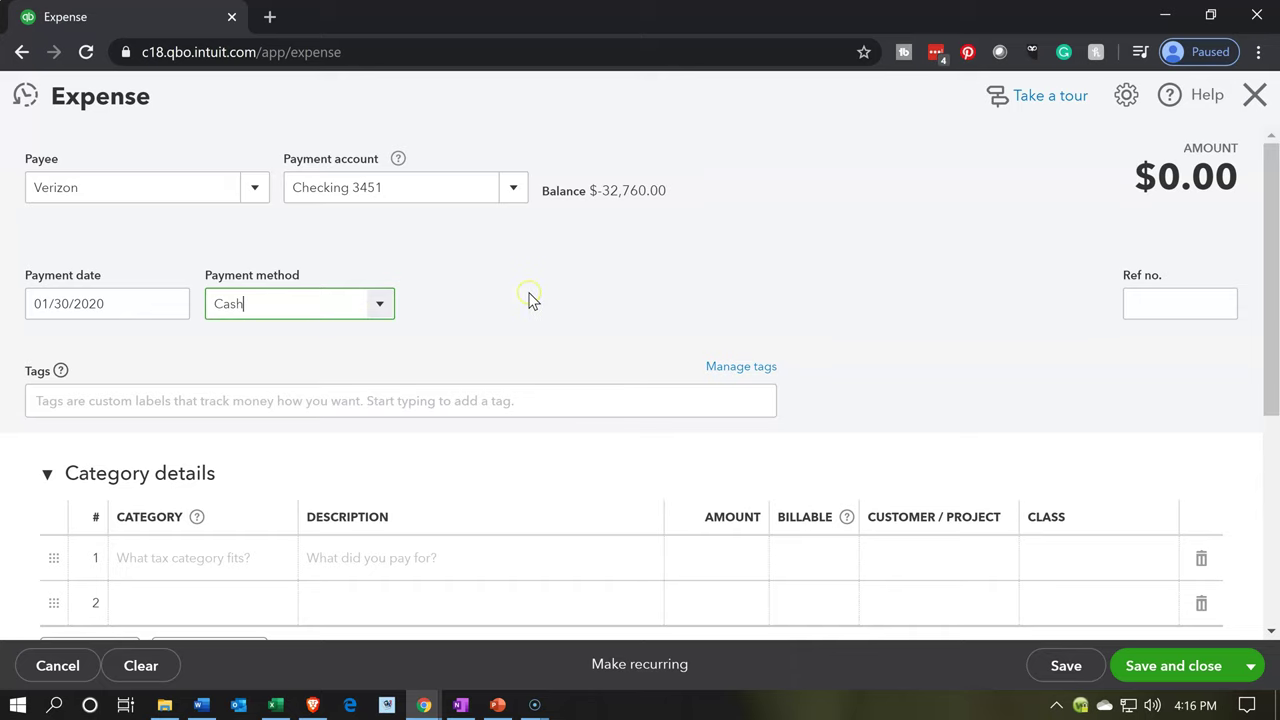
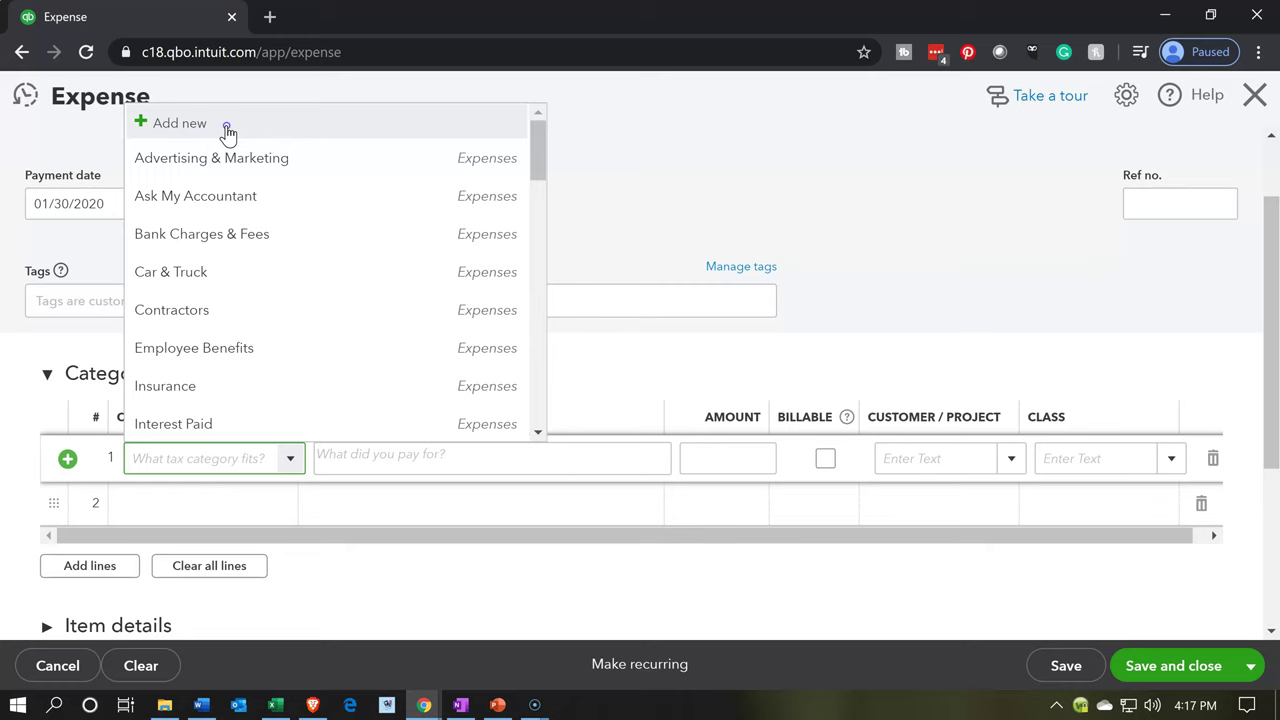
Start a new Expenses account for the Verizon expense's first category line, with detail type Other Business Expenses.
left_click(228, 130)
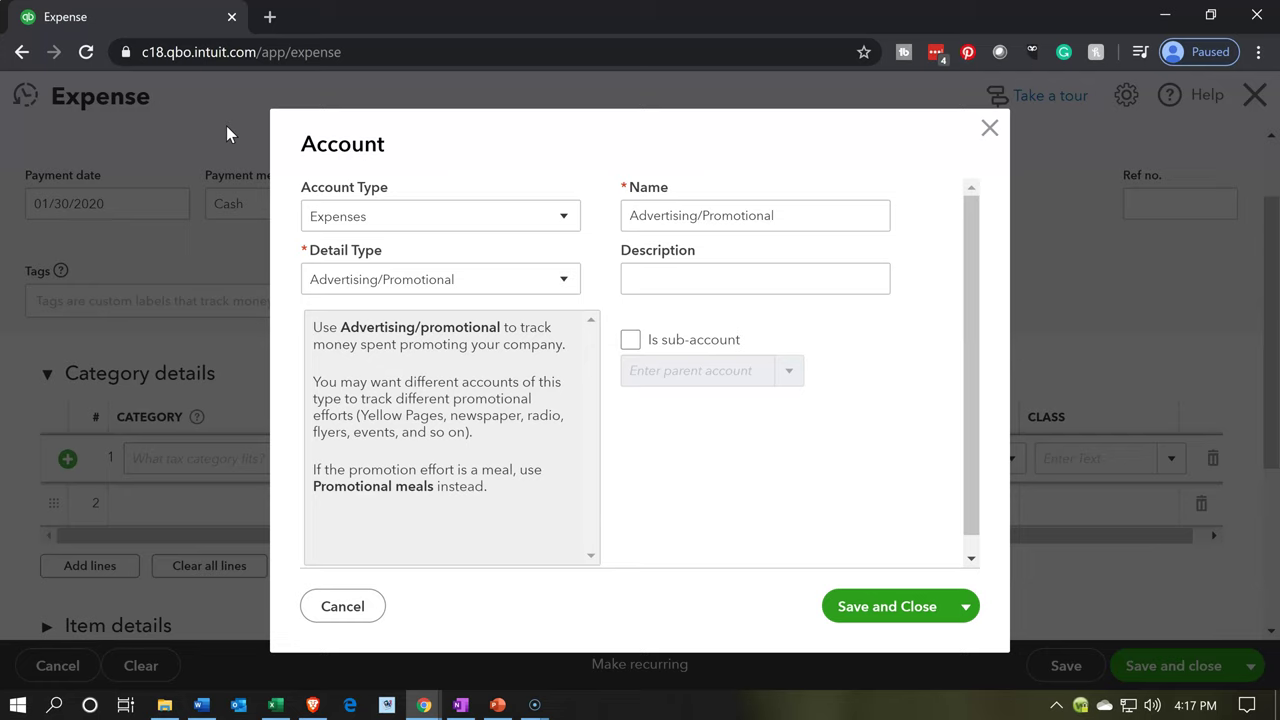
left_click(399, 218)
left_click(472, 281)
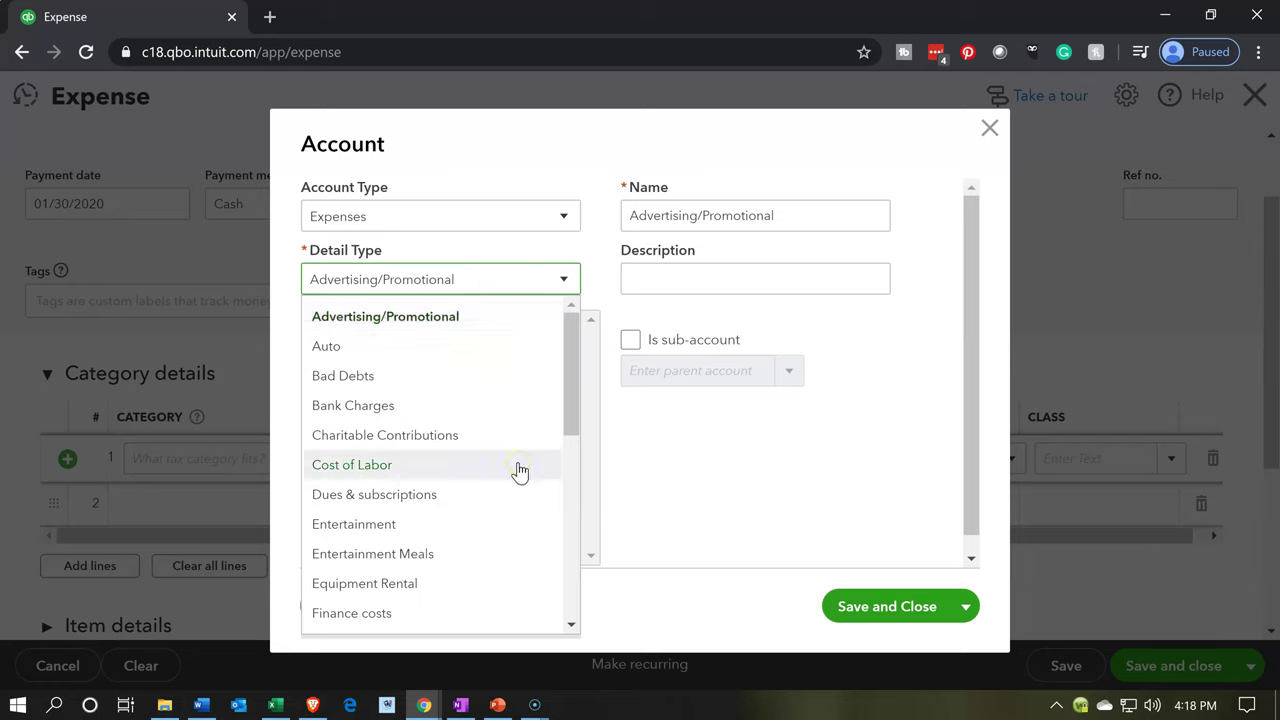
scroll(519, 472, "down", 1)
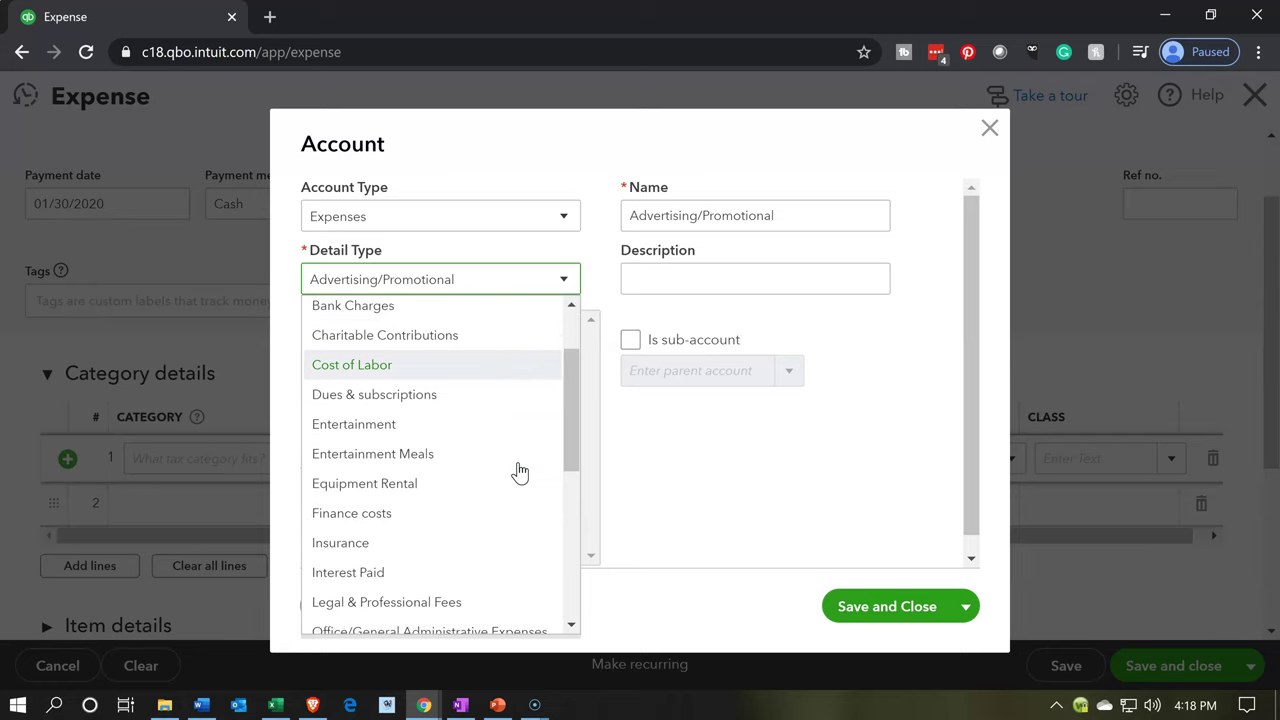
scroll(519, 472, "down", 1)
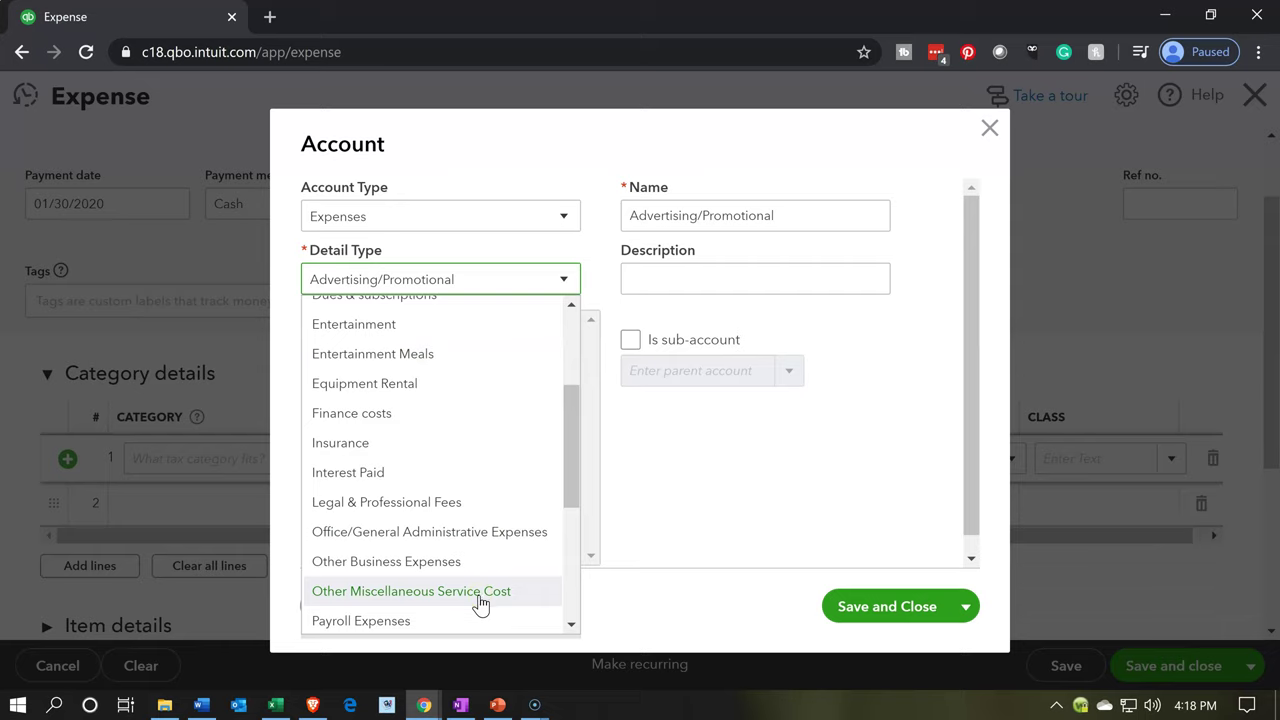
left_click(457, 562)
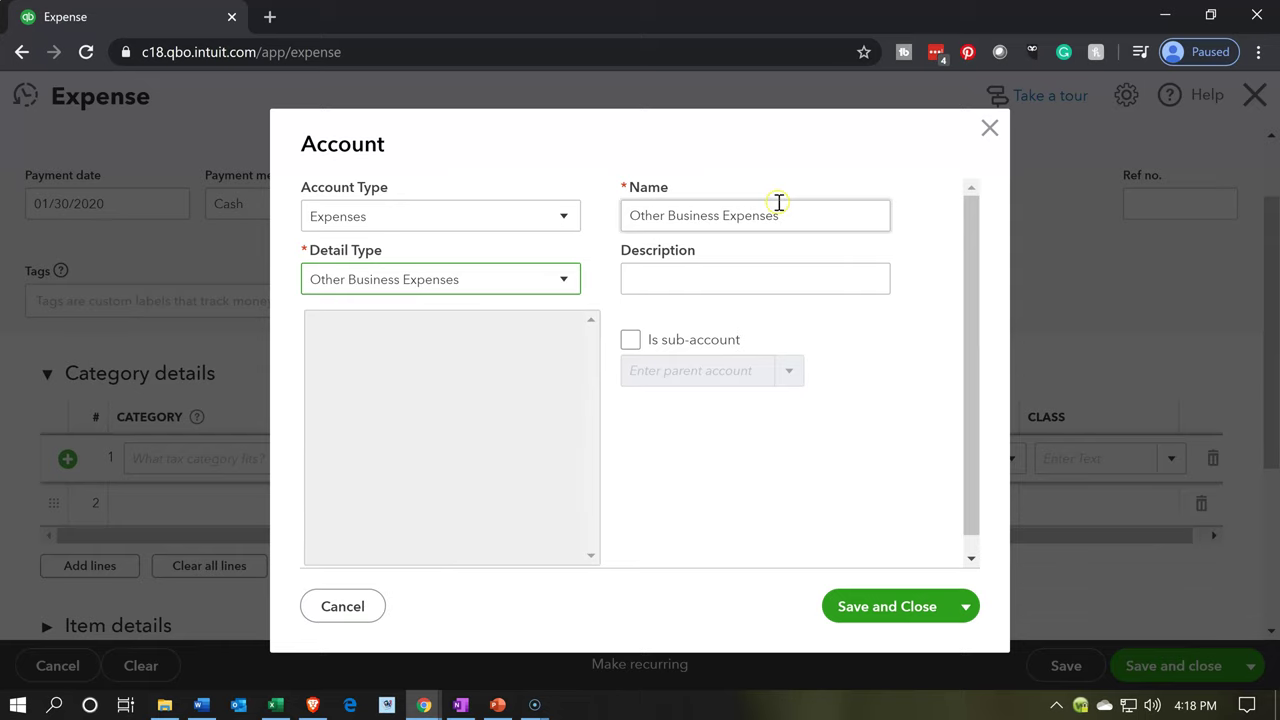
Name the new expense account Telephone and save it as the line's category.
left_click_drag(794, 211, 603, 206)
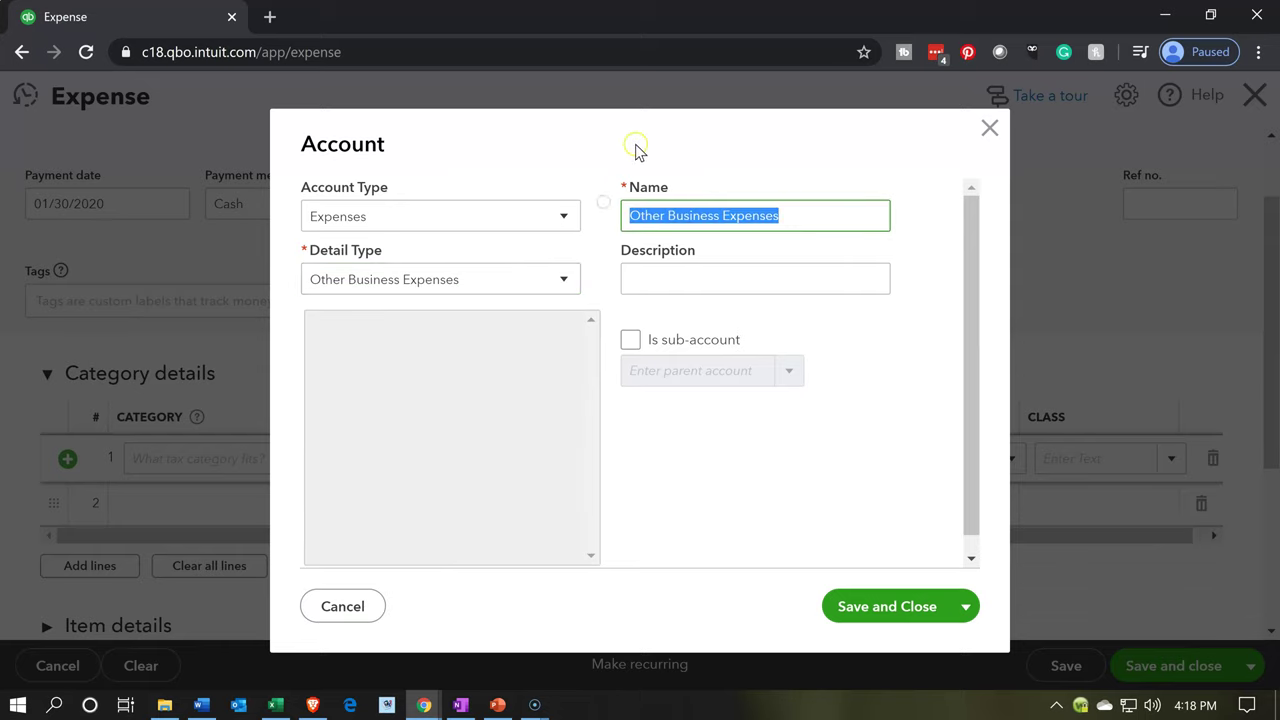
type("Te")
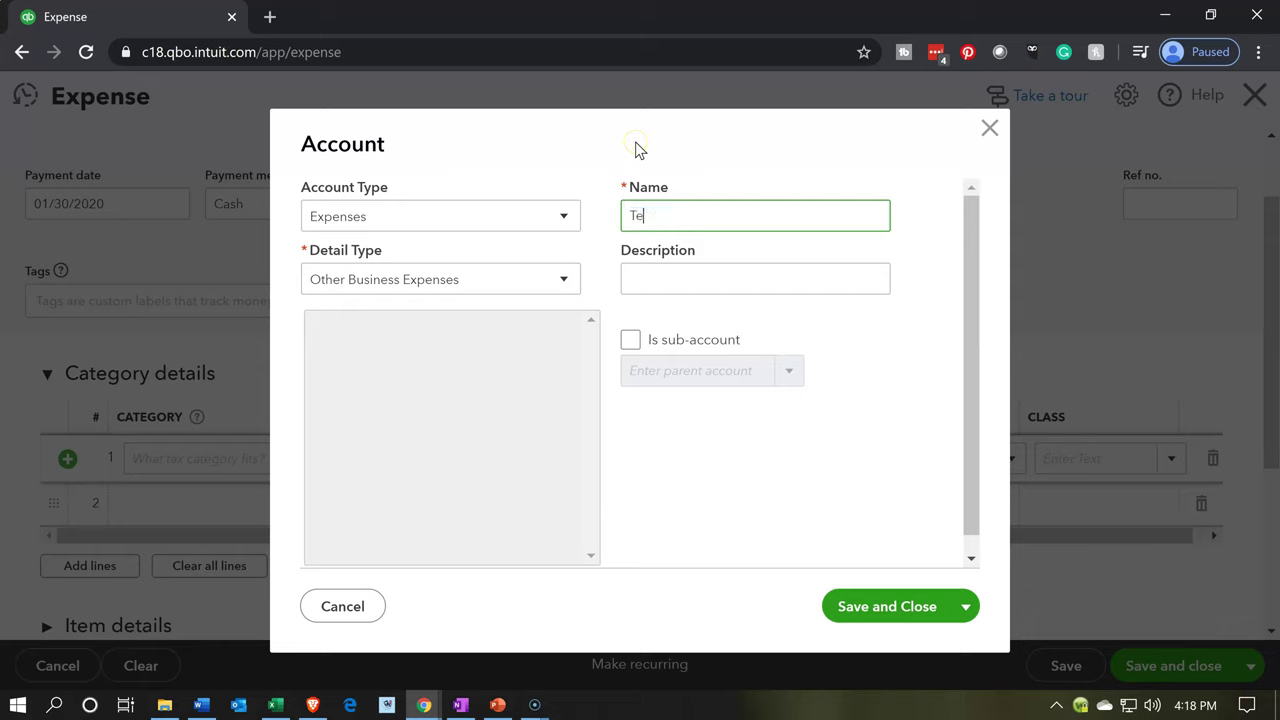
type("lephone")
key("Tab")
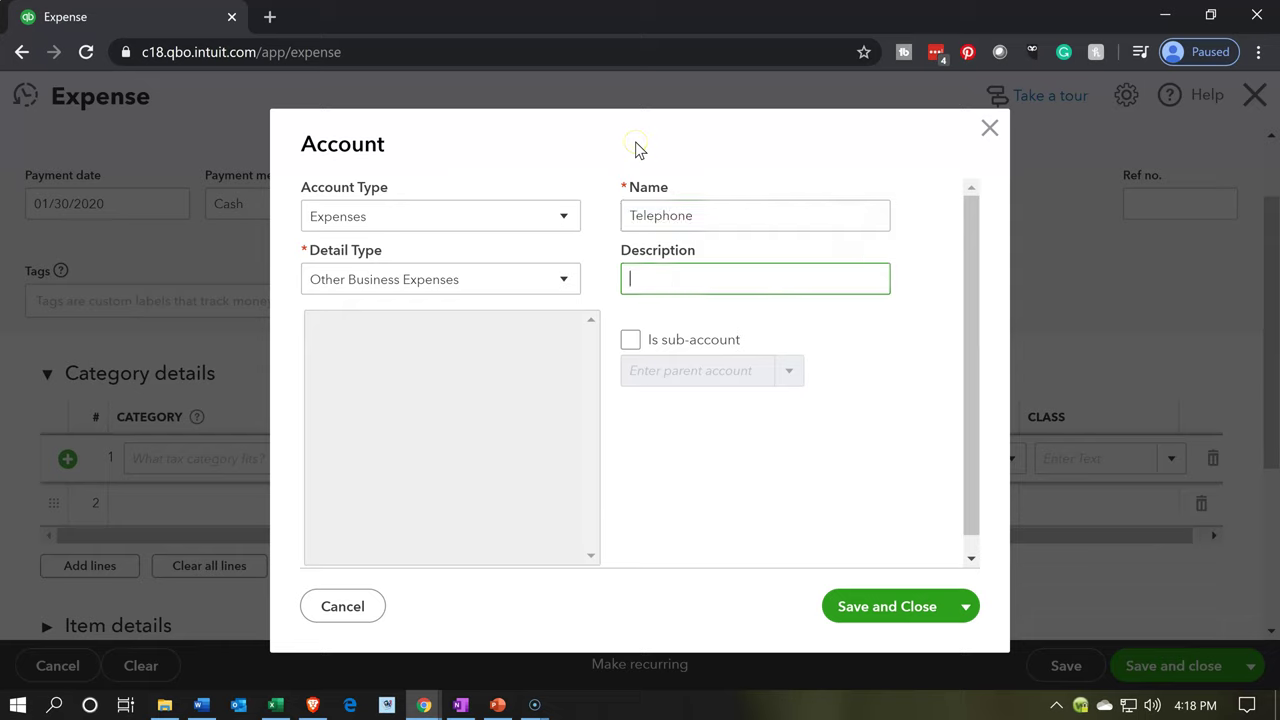
left_click(838, 604)
Enter 6,200 as the Telephone line's amount, checking the figure against the Excel worksheet's telephone entry.
key("Tab")
key("Tab")
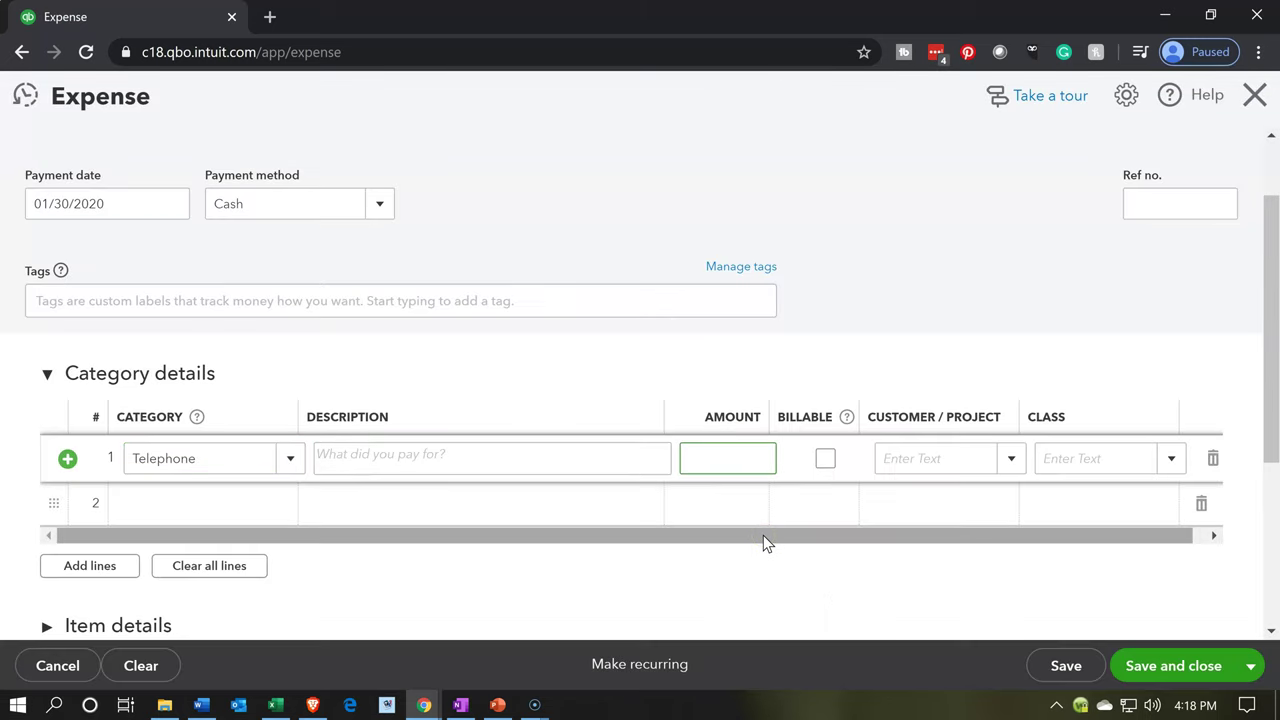
left_click(275, 705)
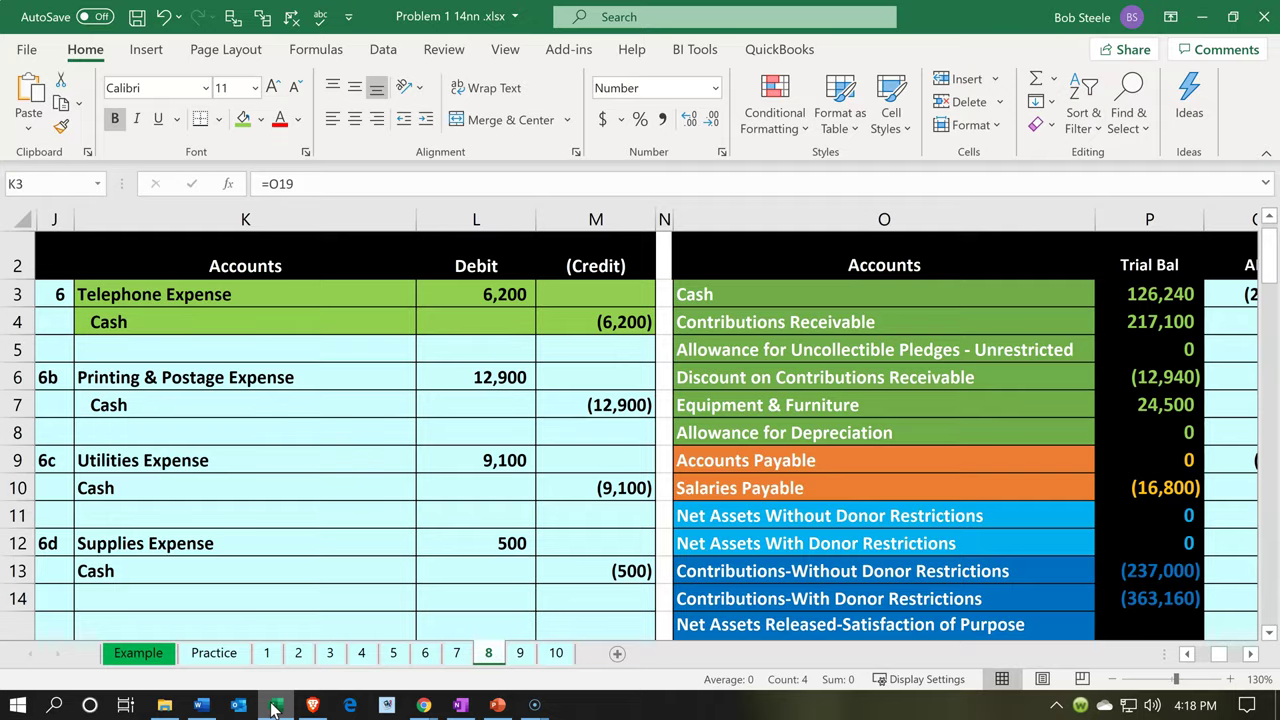
left_click(275, 705)
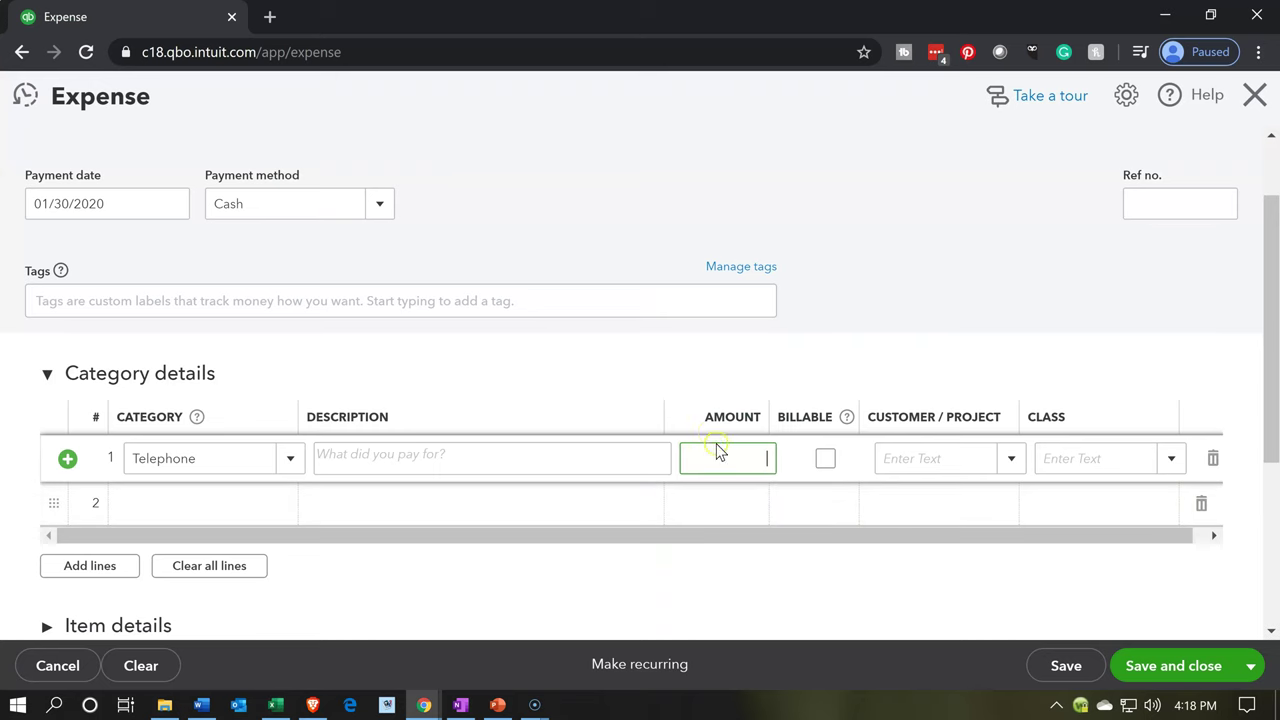
type("6,200")
key("Tab")
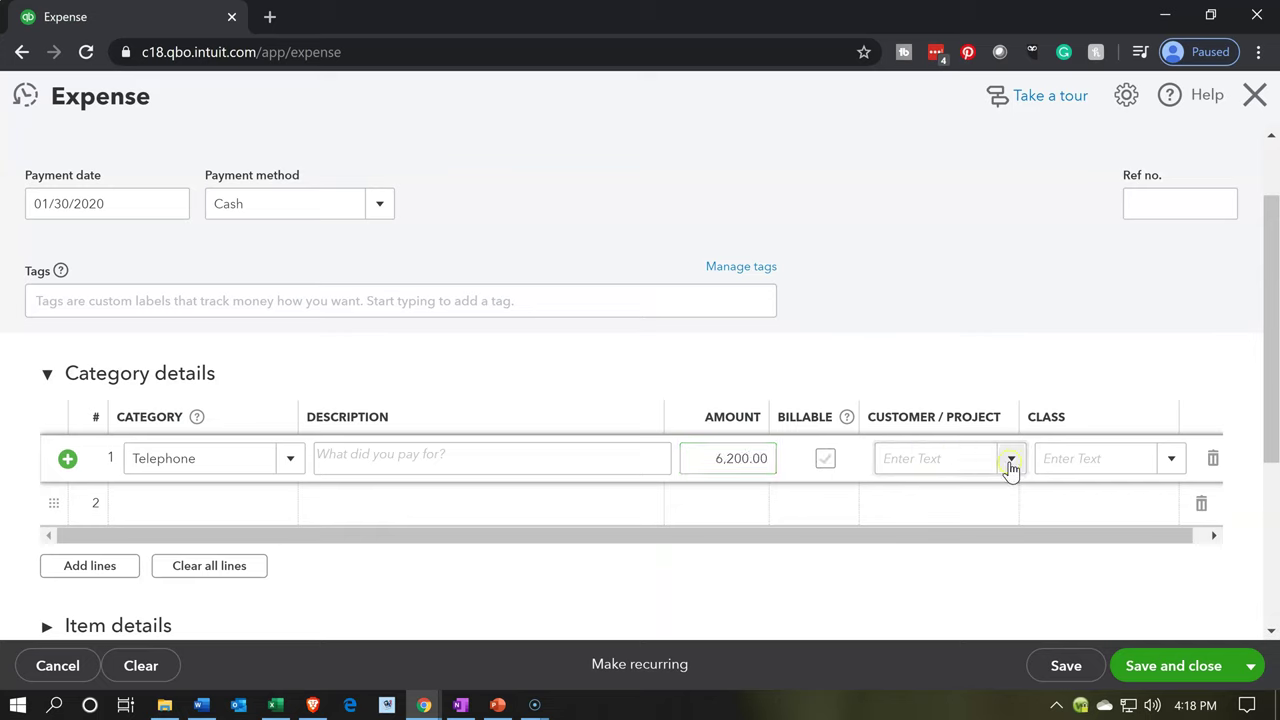
left_click(1083, 461)
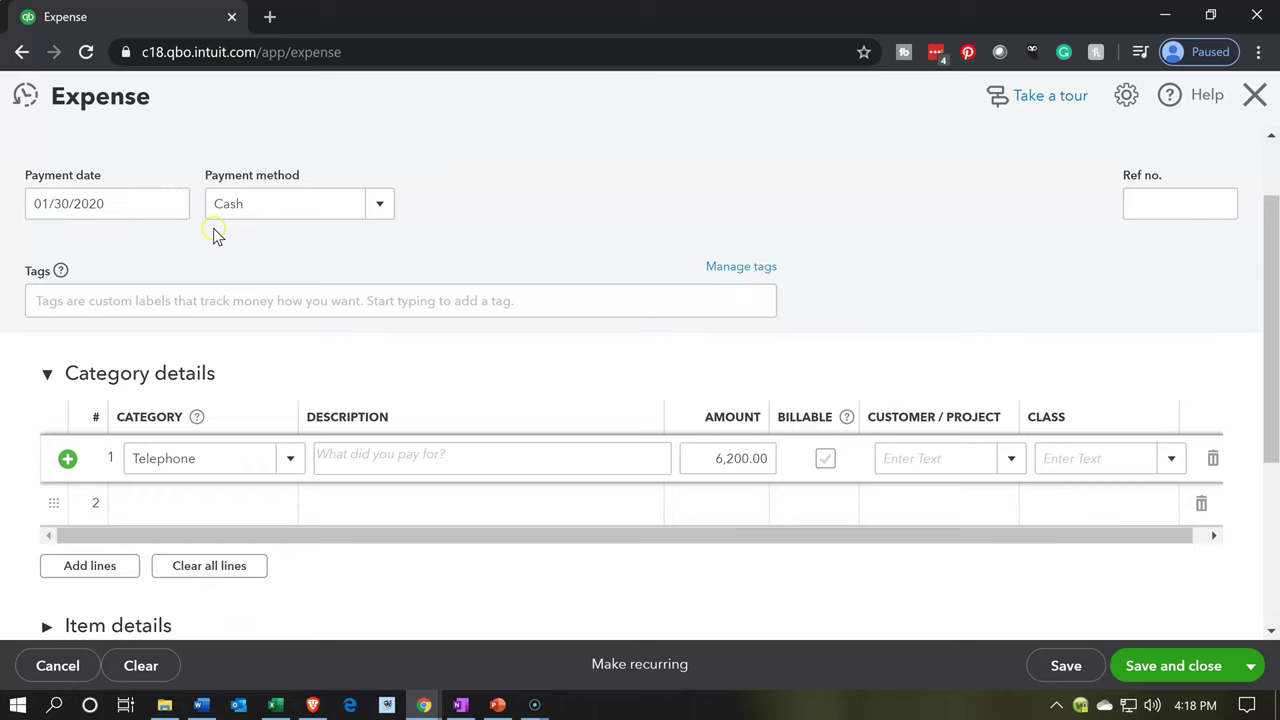
Review the Verizon expense, save it without a class, and start another new expense.
scroll(435, 230, "up", 1)
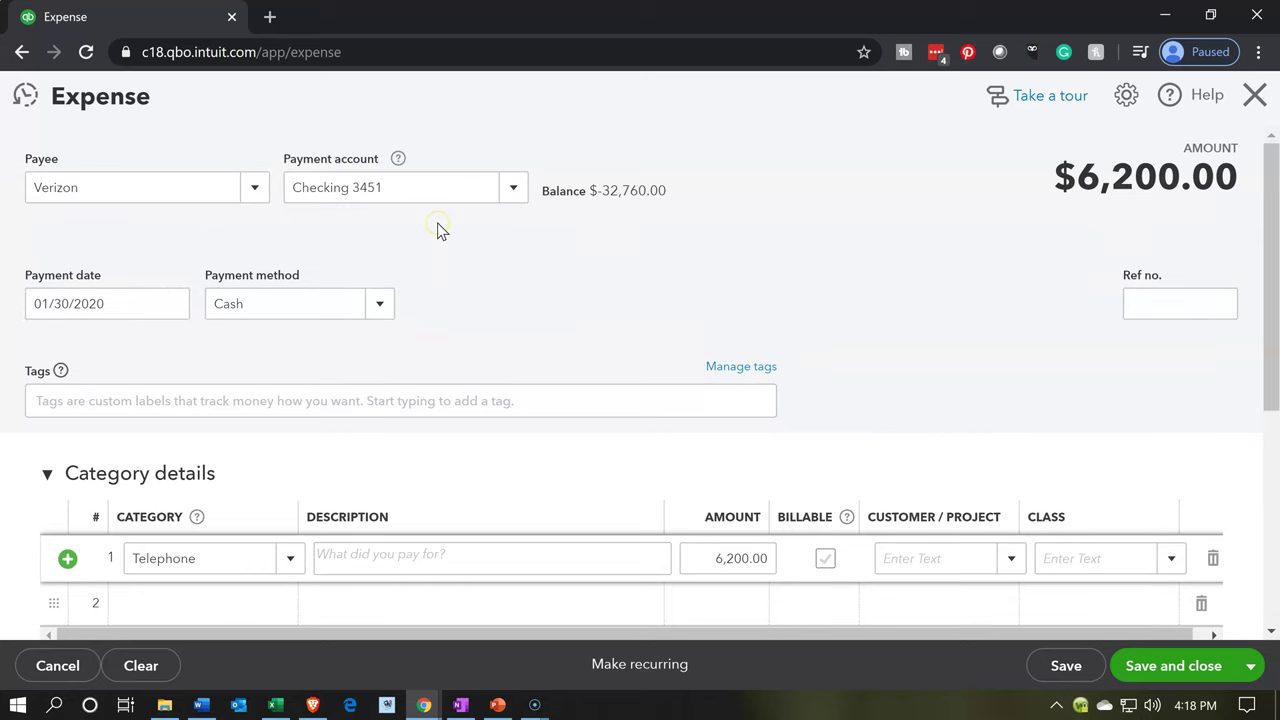
left_click(446, 232)
left_click(714, 576)
scroll(716, 579, "down", 1)
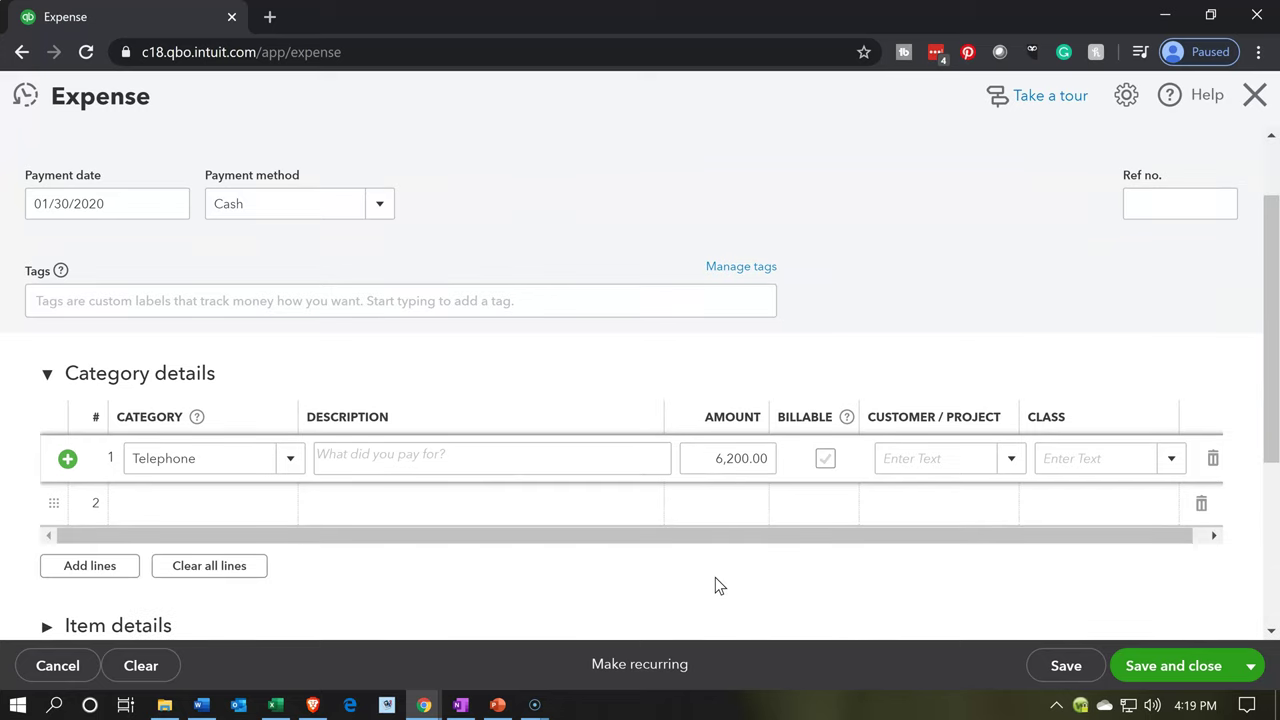
left_click(1249, 667)
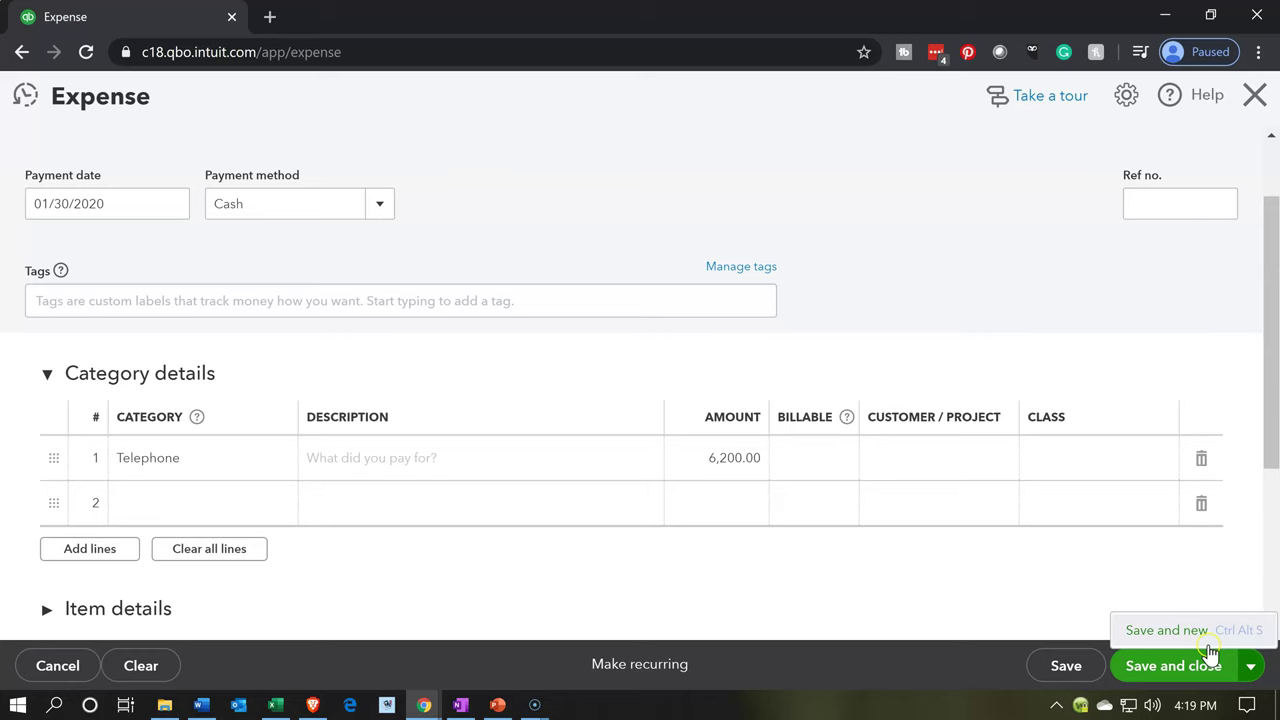
left_click(1209, 644)
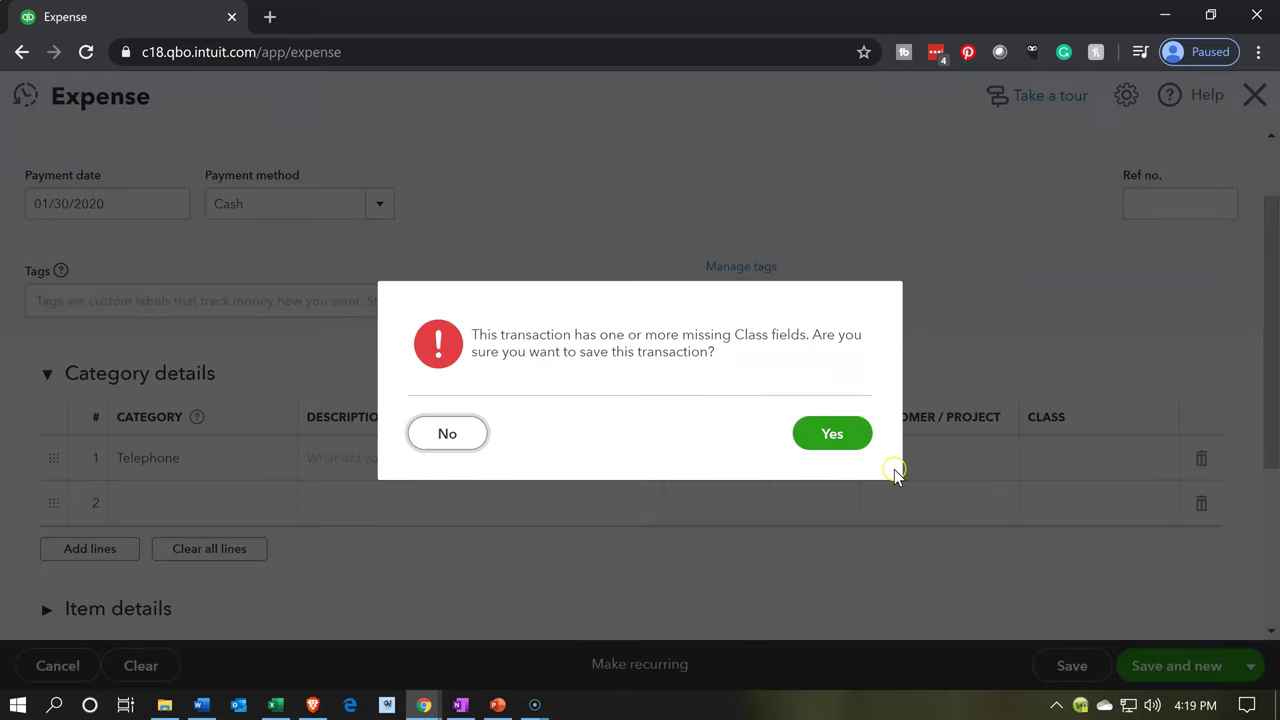
left_click(846, 445)
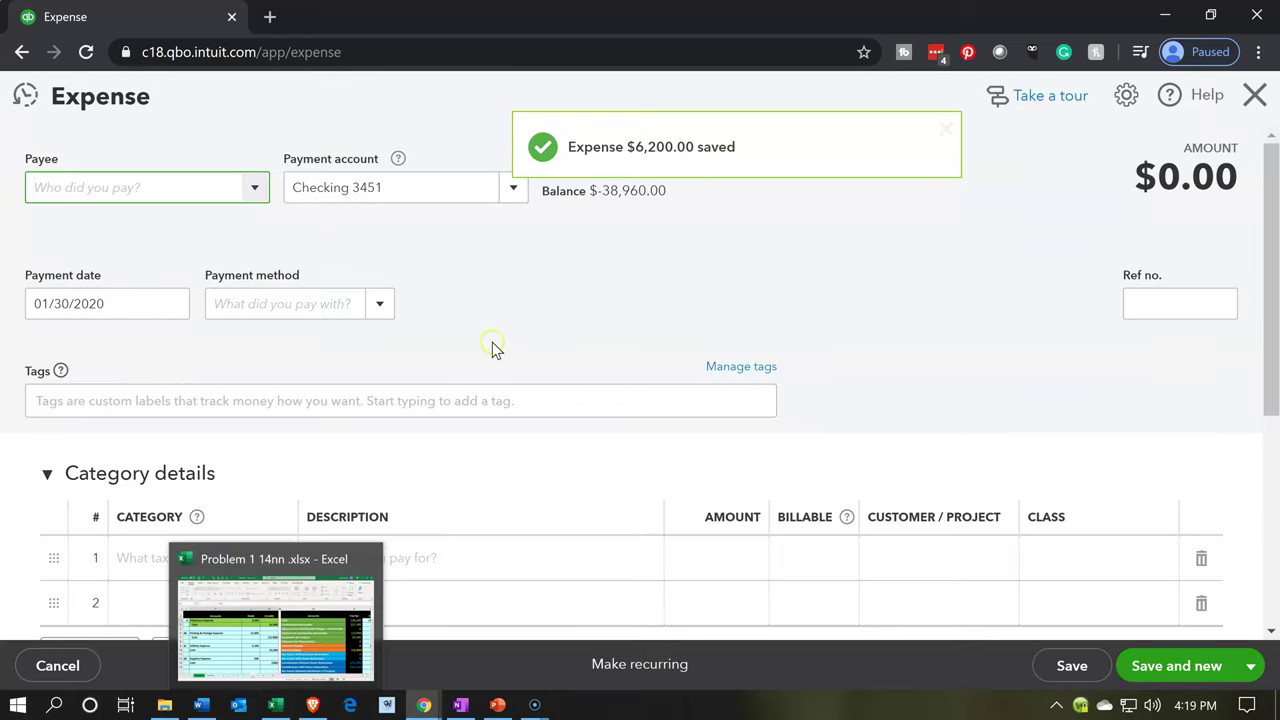
Switch to Excel and fill the Printing & Postage Expense journal entry, cells K6:M7, with green.
left_click(275, 705)
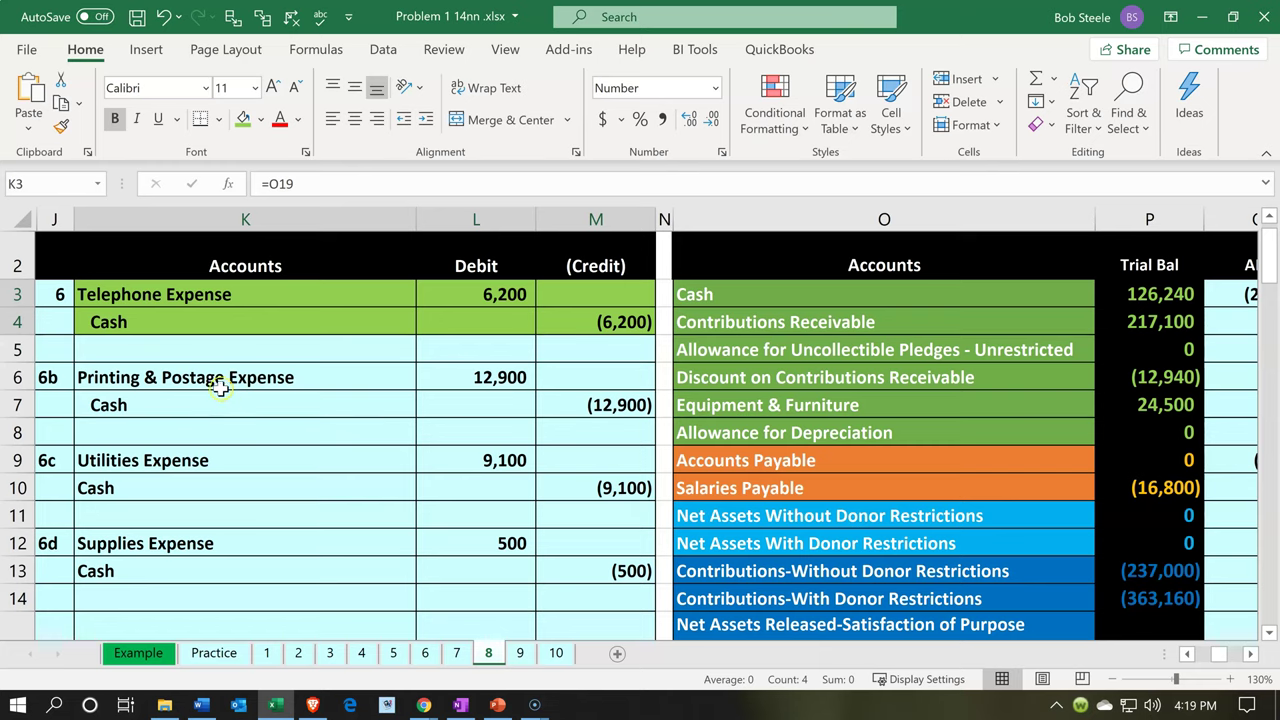
left_click_drag(189, 375, 555, 413)
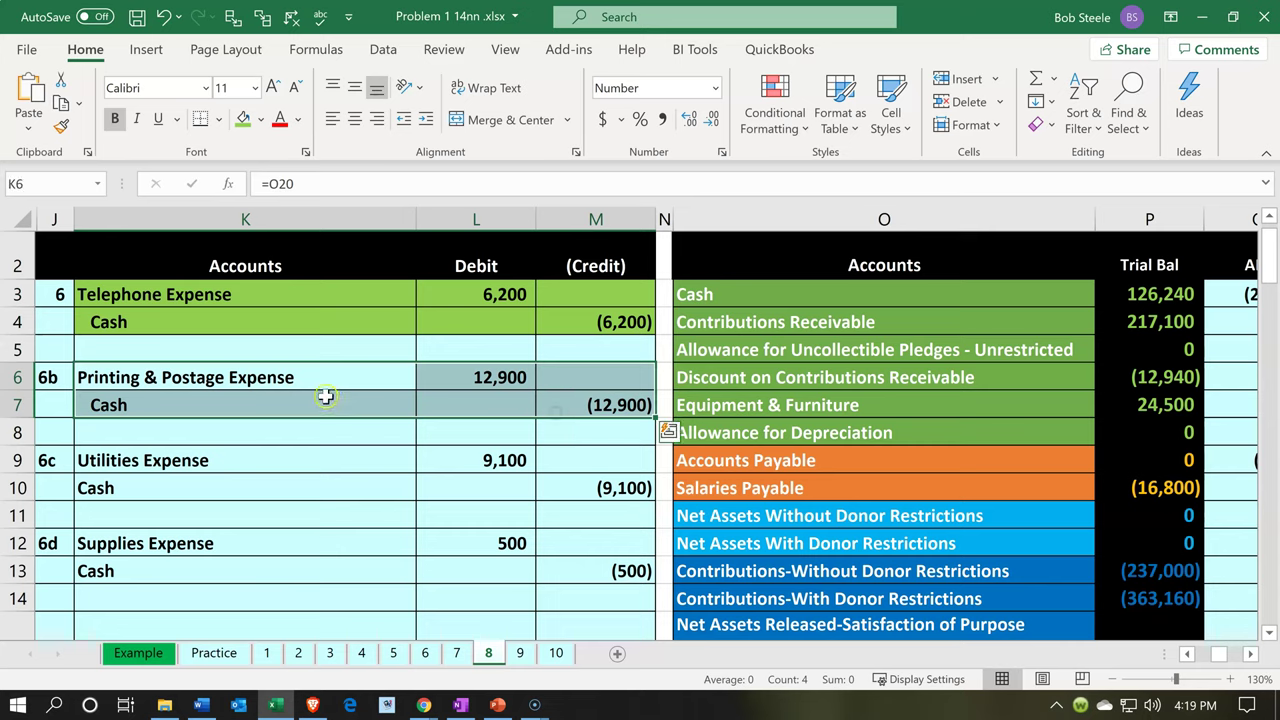
right_click(323, 400)
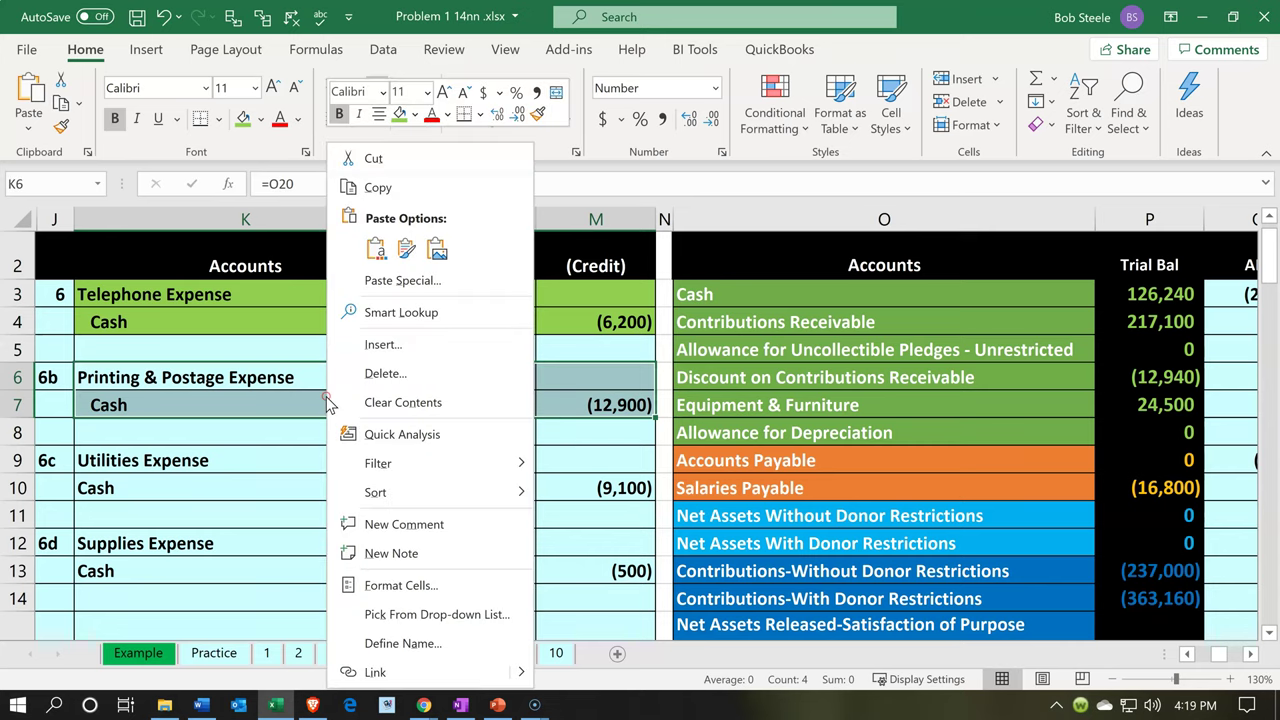
left_click(399, 113)
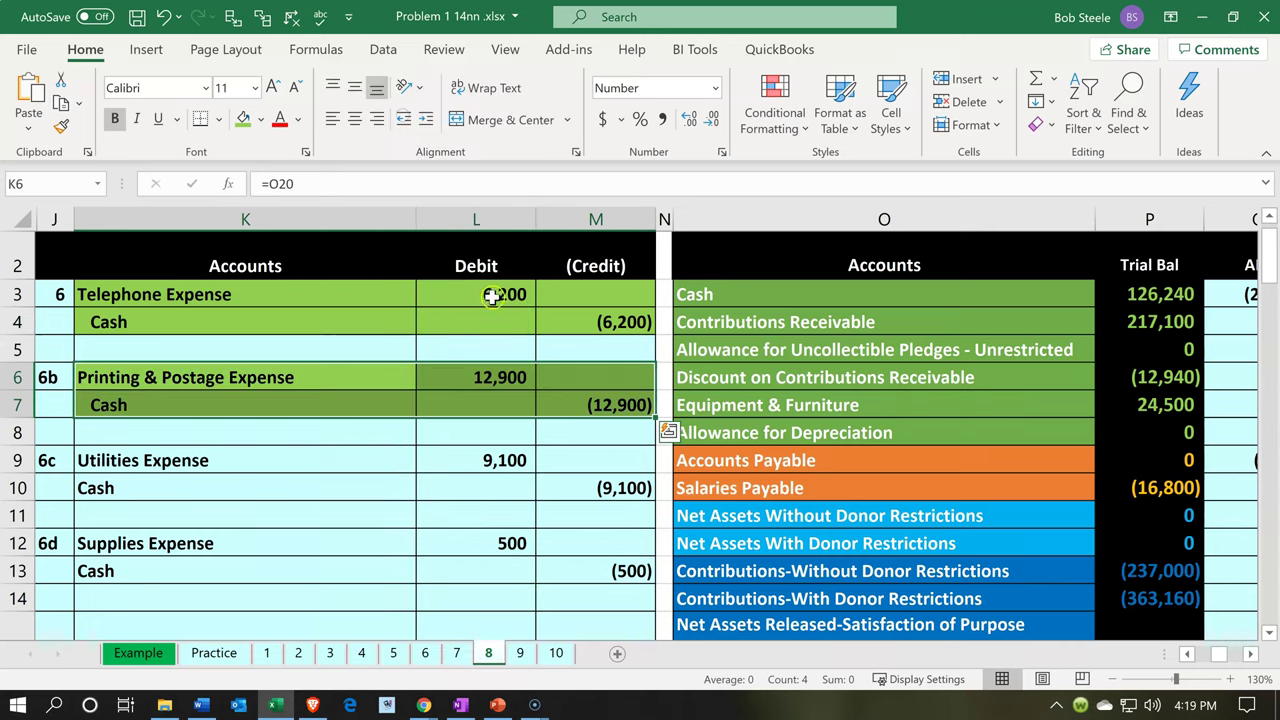
left_click(471, 370)
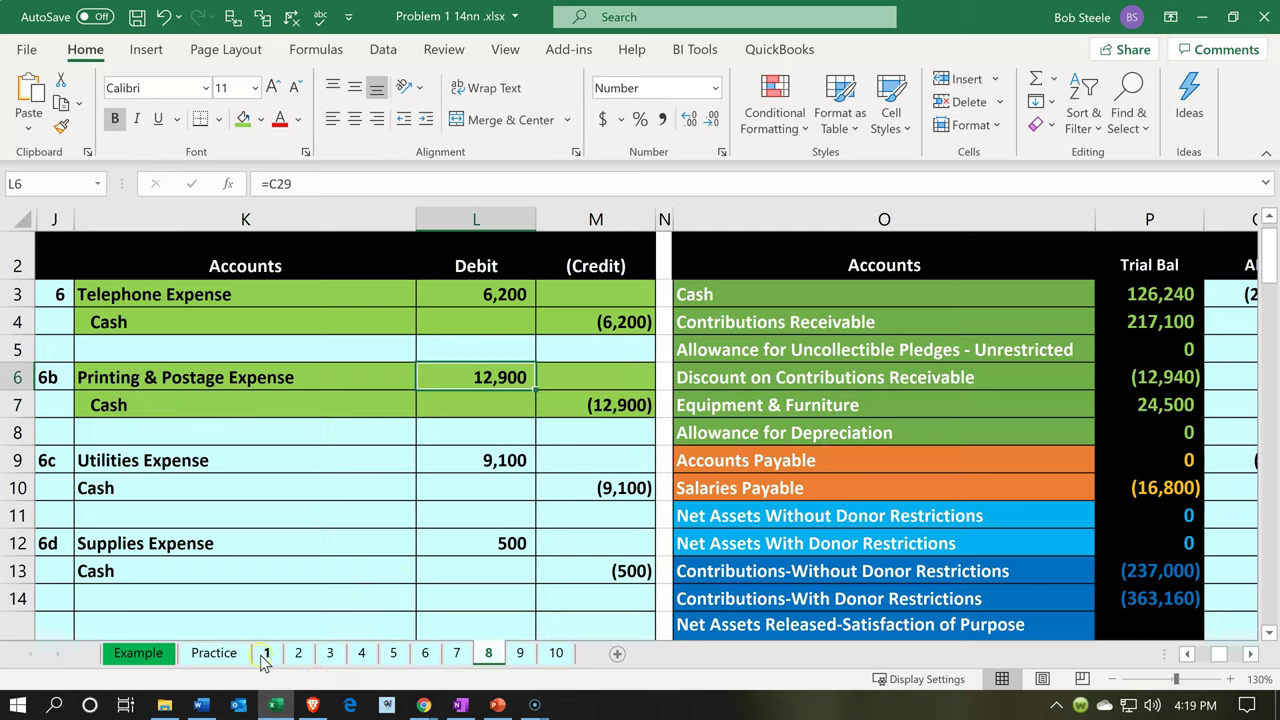
Switch back to QuickBooks Online, enter Staples as the new expense's payee and save it as a new vendor.
left_click(279, 705)
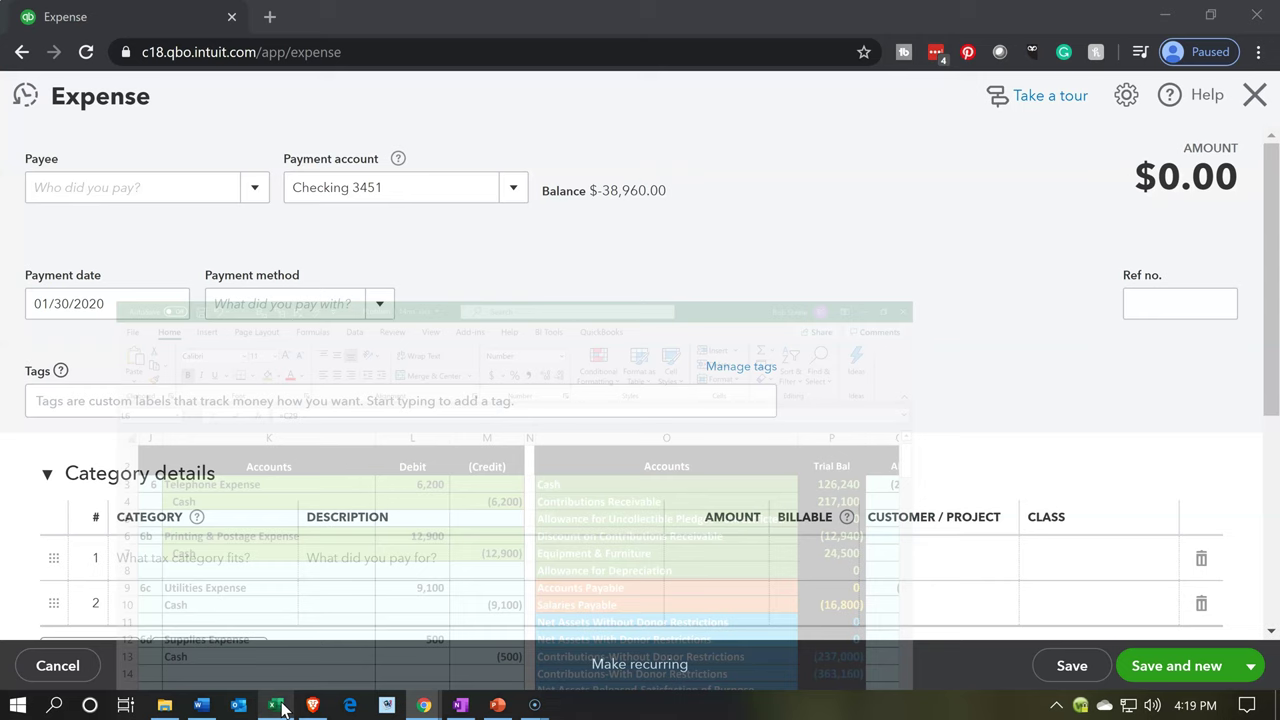
left_click(123, 197)
type("Staples")
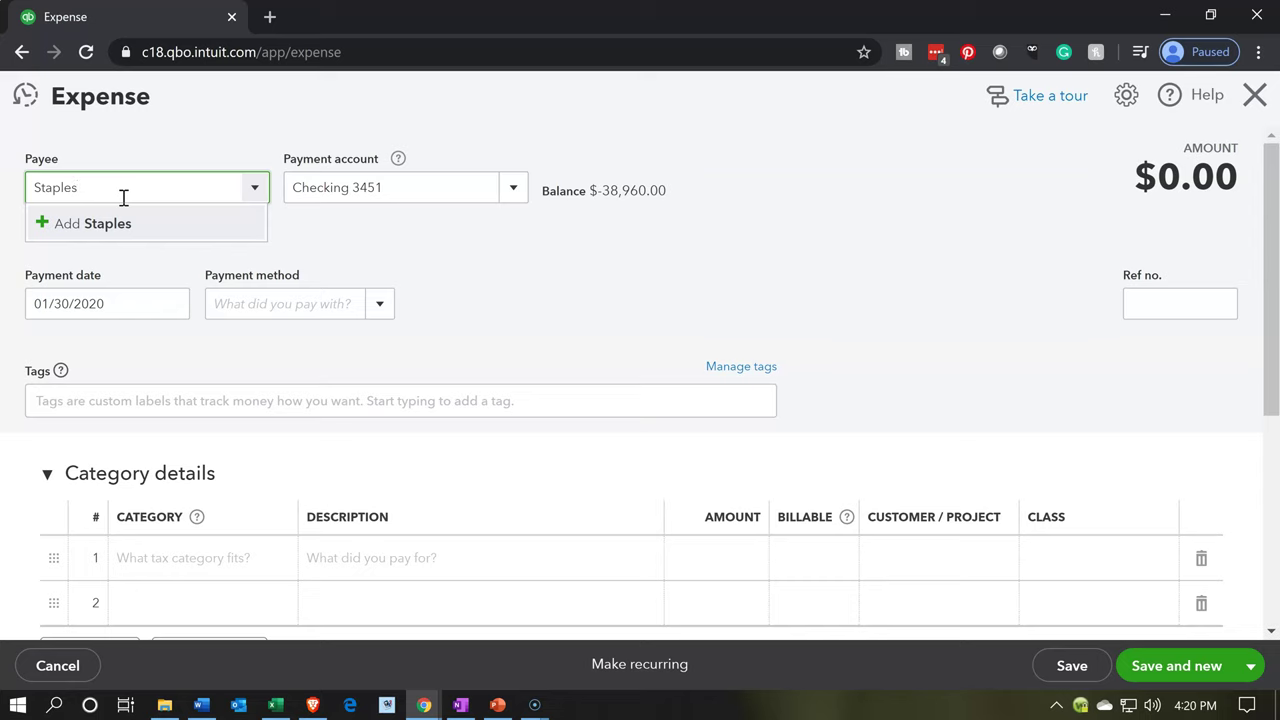
key("Return")
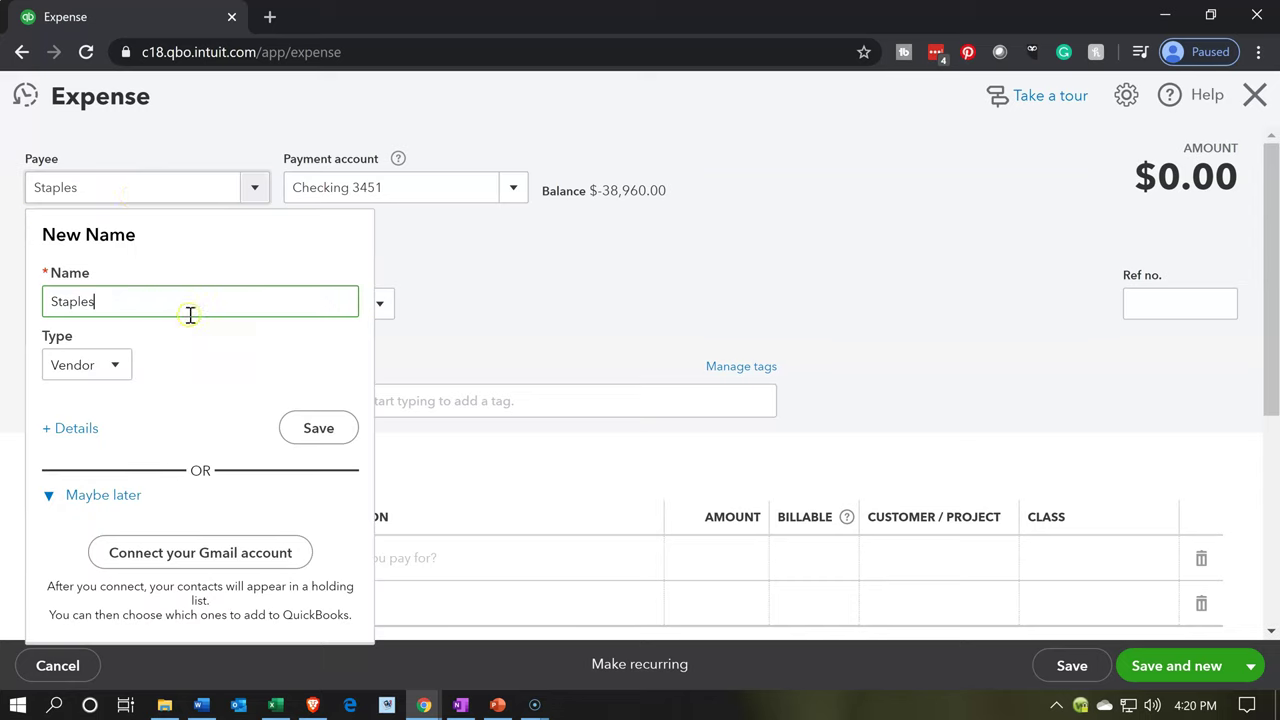
left_click(318, 428)
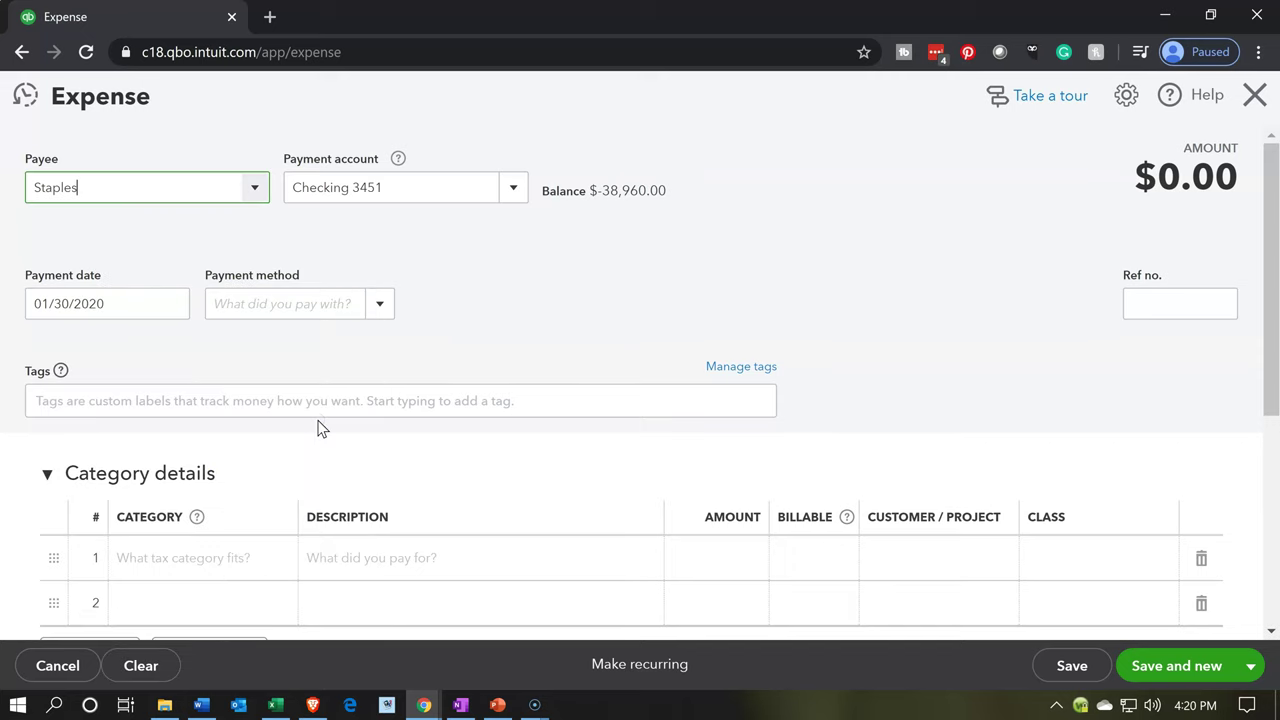
Keep the Staples expense's default account and date, and look through the first line's category list for a printing and postage account.
key("Tab")
key("Tab")
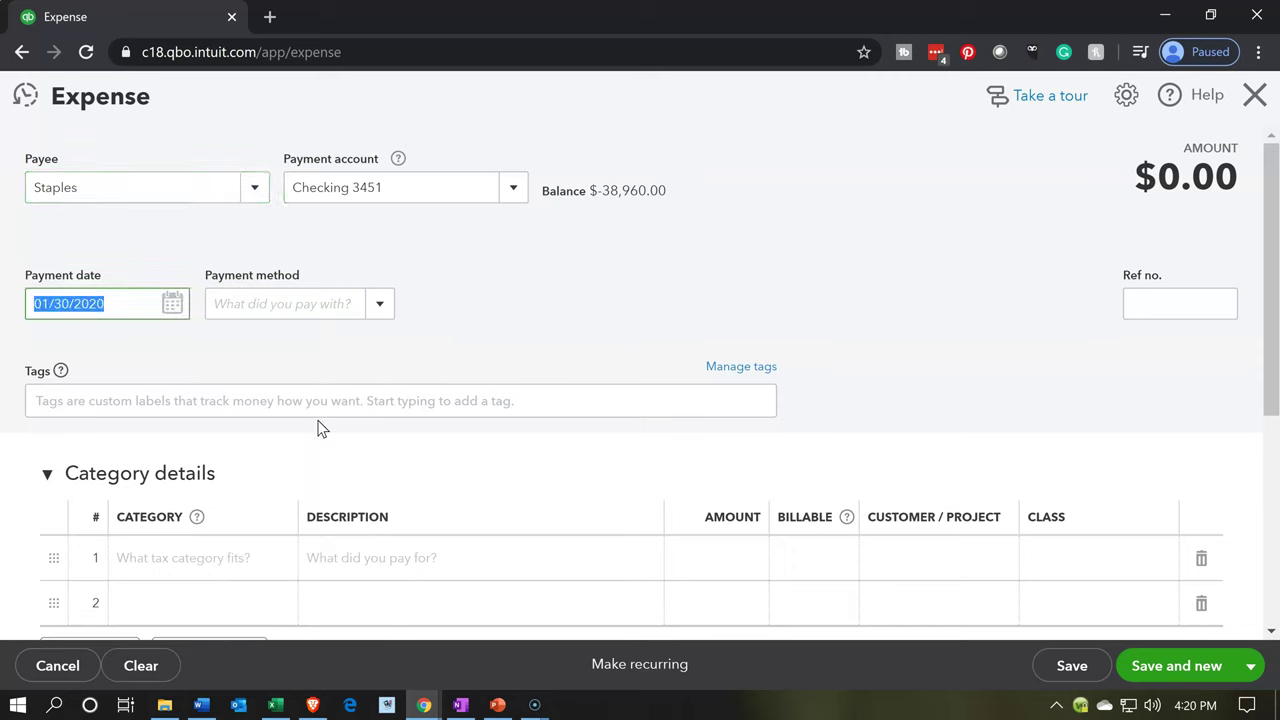
key("Tab")
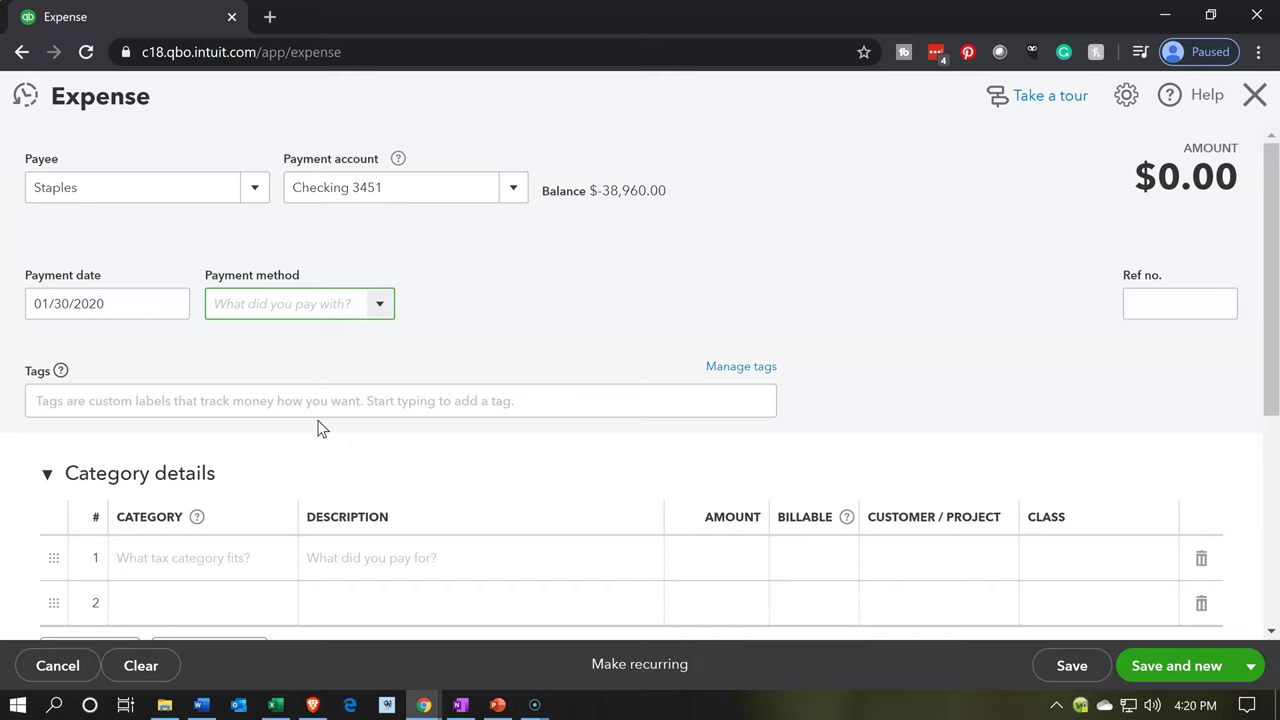
key("Tab")
key("Tab")
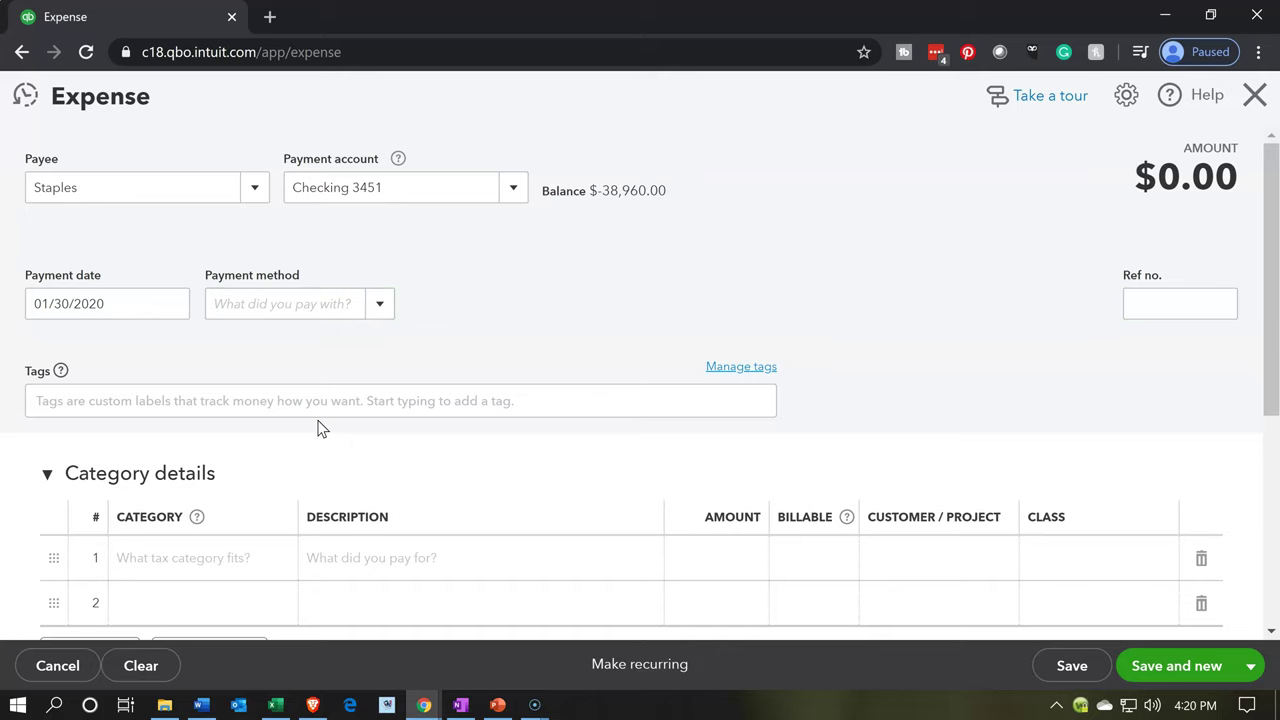
key("Tab")
key("Tab")
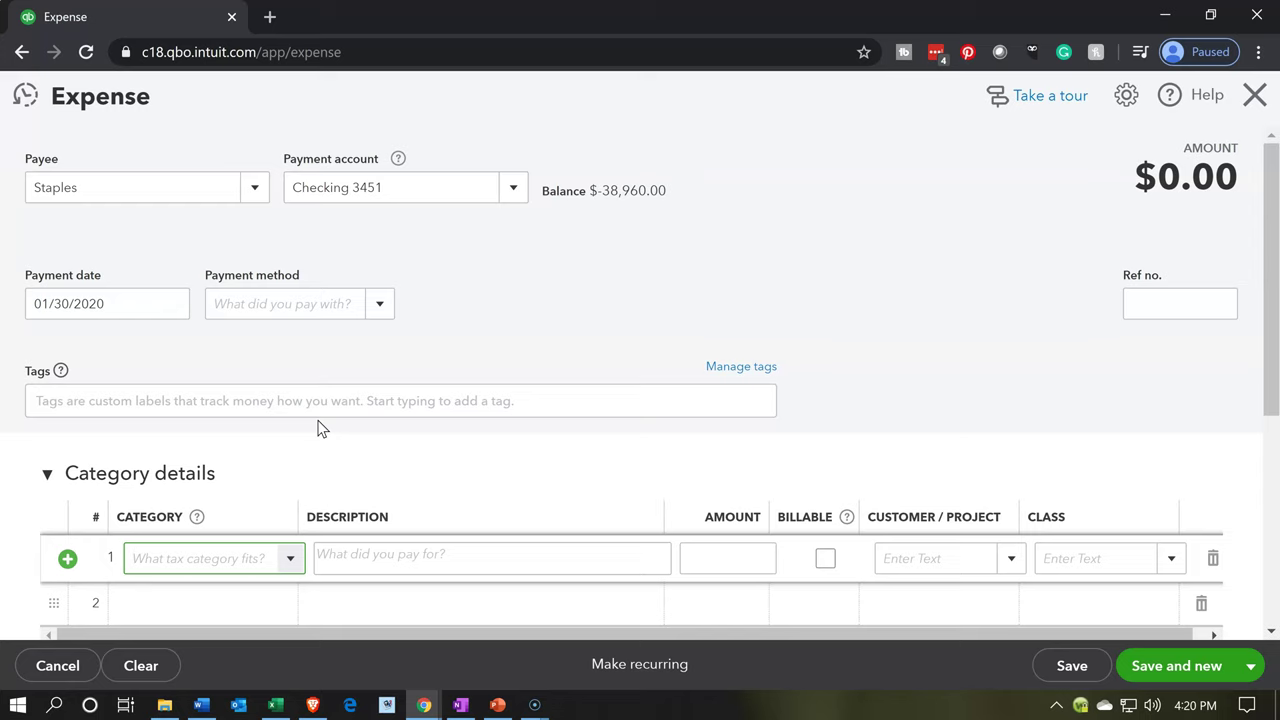
scroll(320, 426, "down", 1)
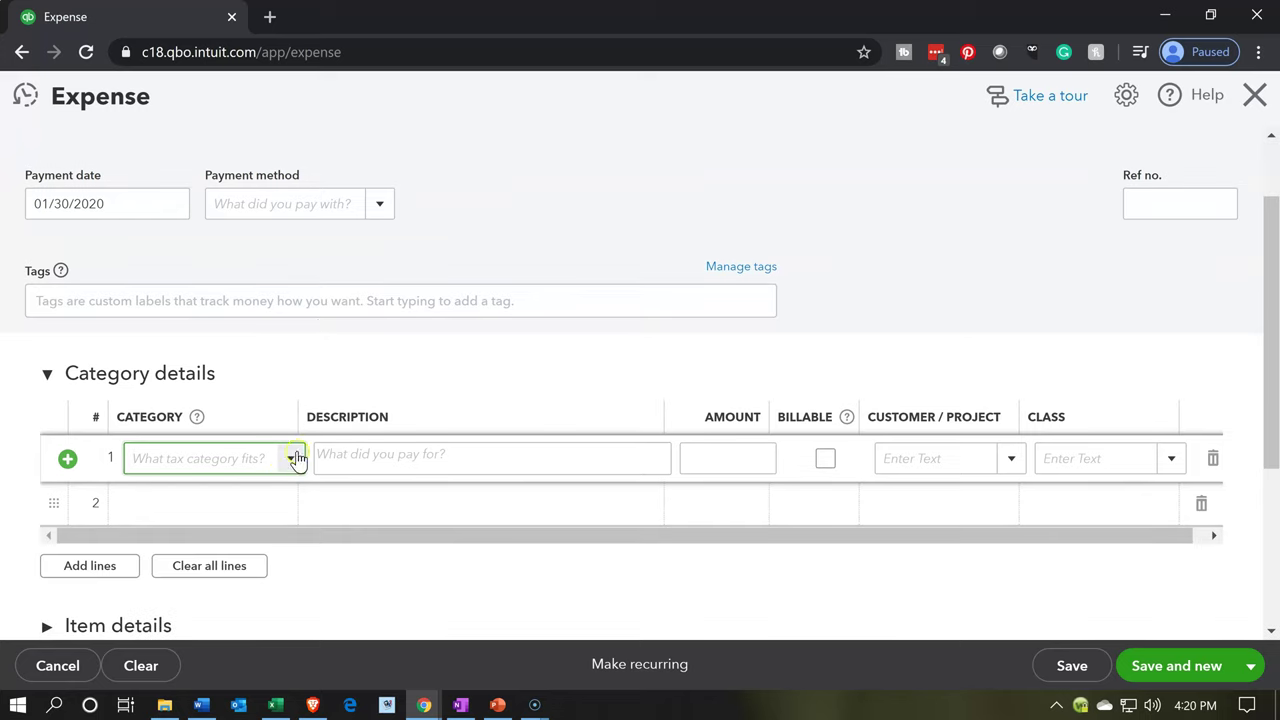
left_click(283, 471)
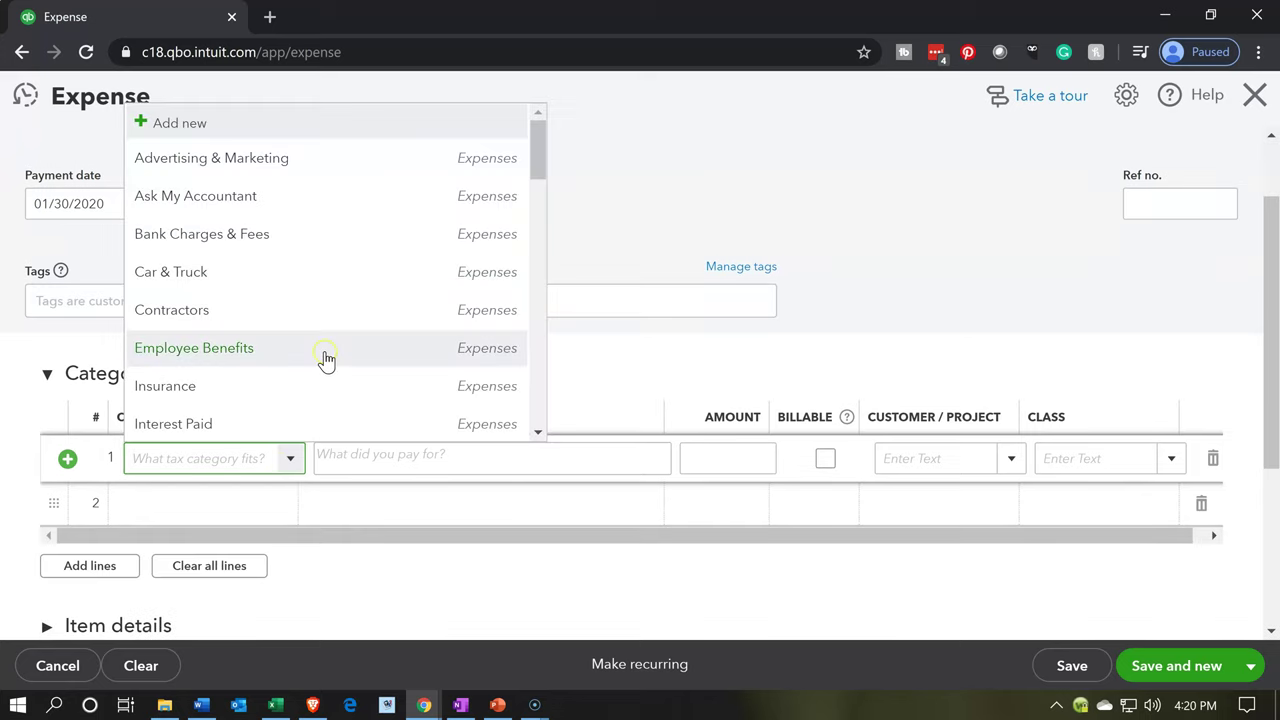
scroll(326, 360, "down", 2)
scroll(326, 360, "up", 2)
scroll(326, 360, "down", 2)
scroll(326, 360, "down", 2)
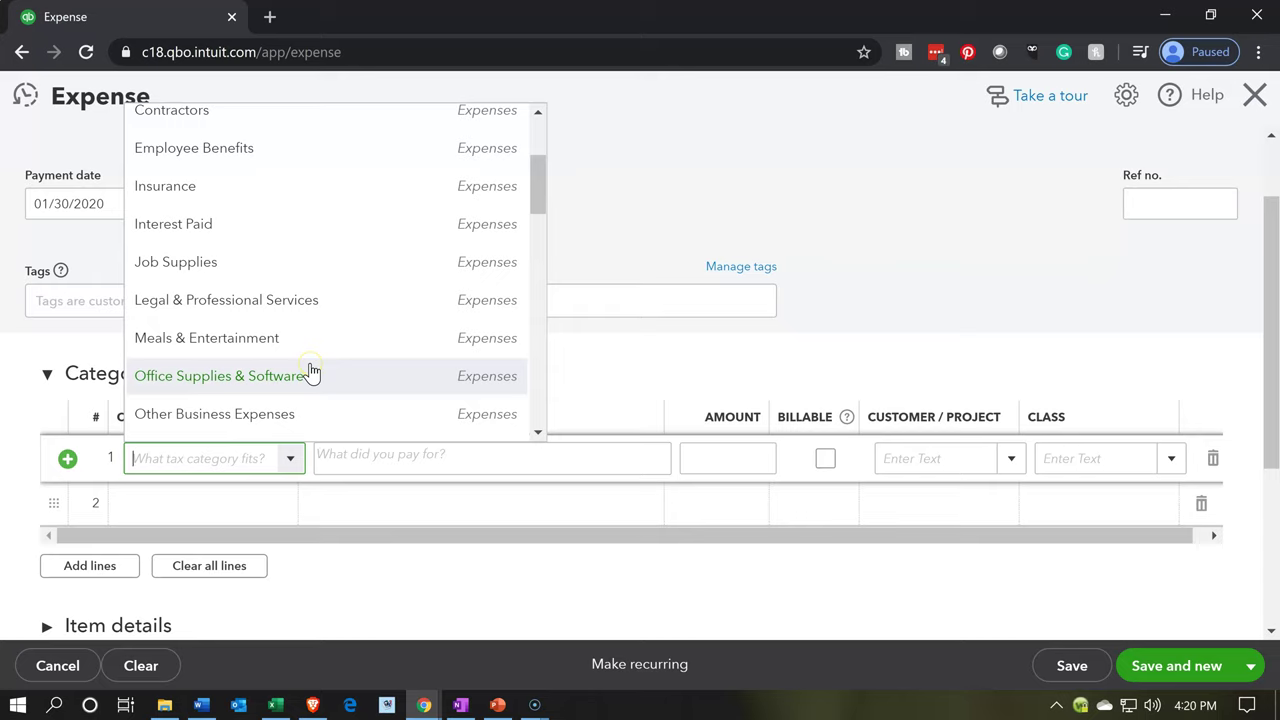
scroll(312, 372, "down", 2)
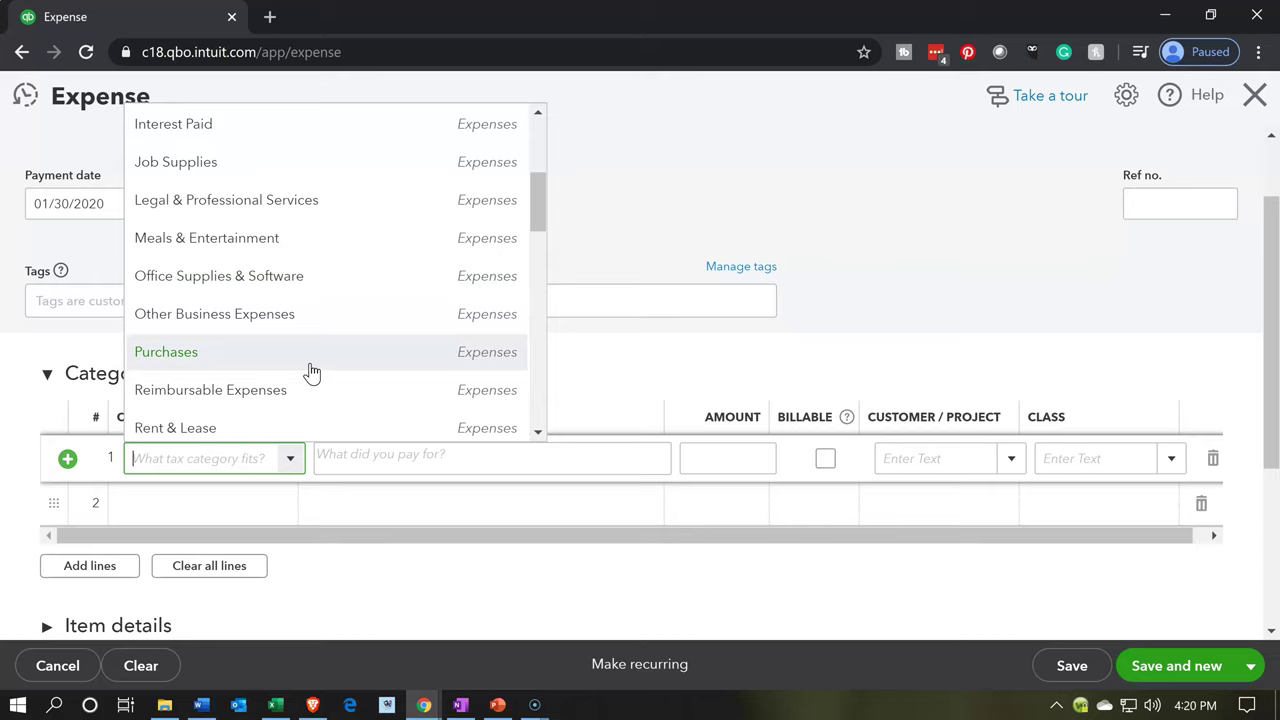
scroll(312, 372, "down", 4)
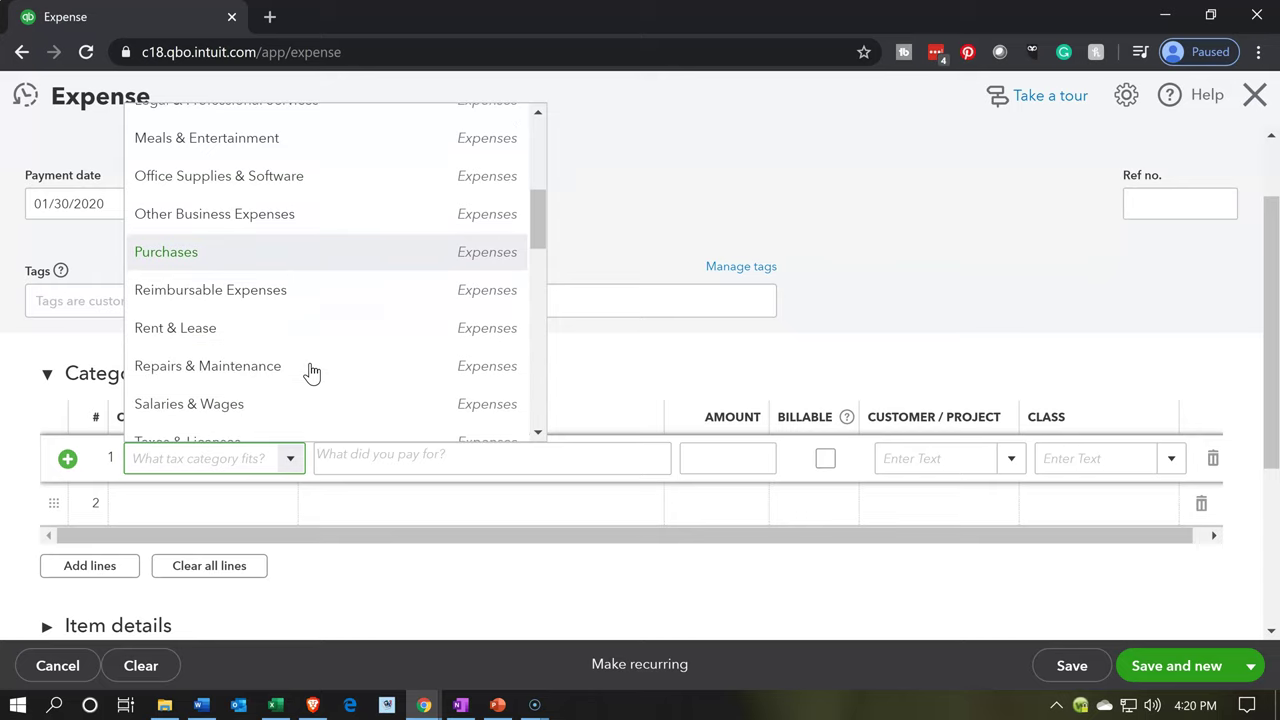
scroll(312, 372, "down", 4)
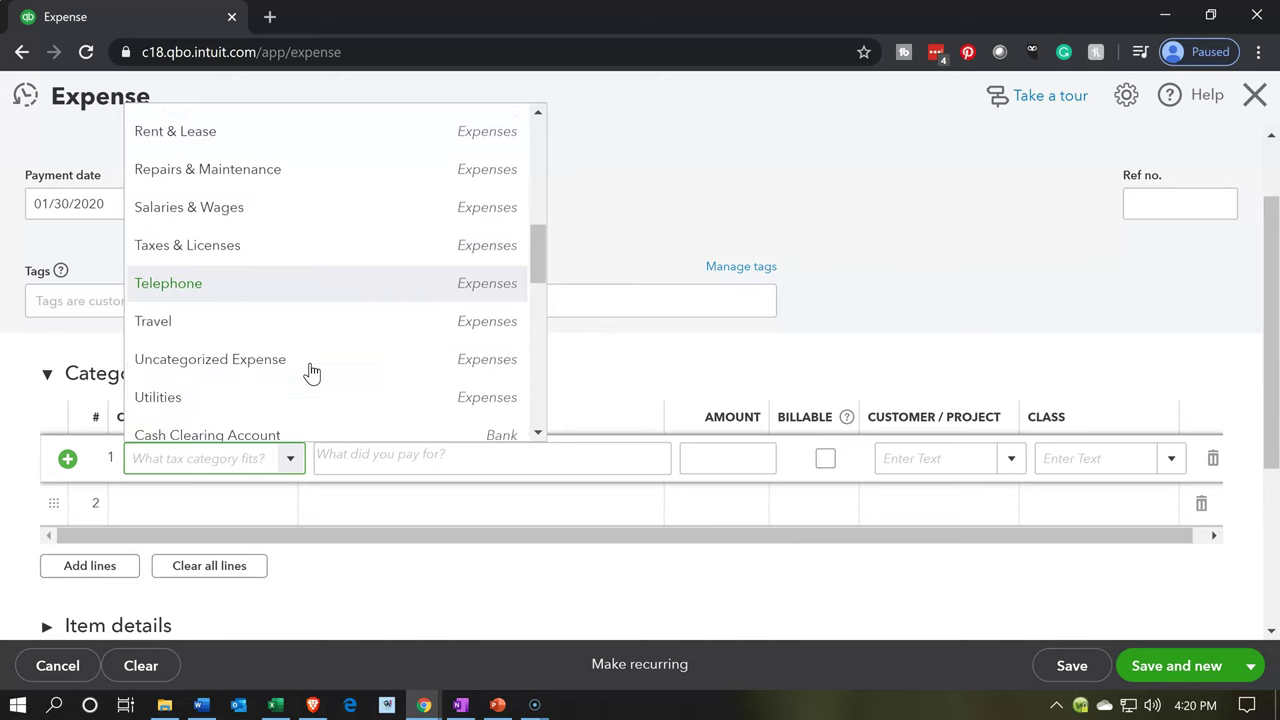
scroll(312, 372, "down", 2)
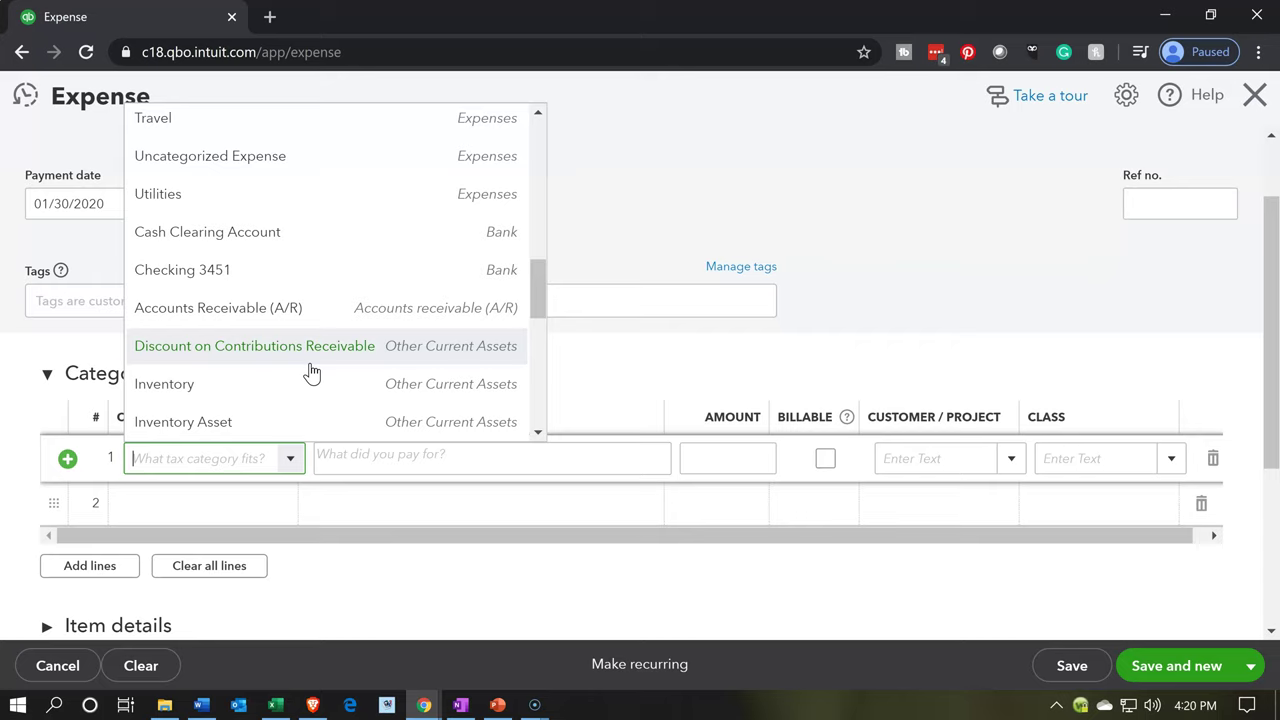
scroll(312, 372, "up", 8)
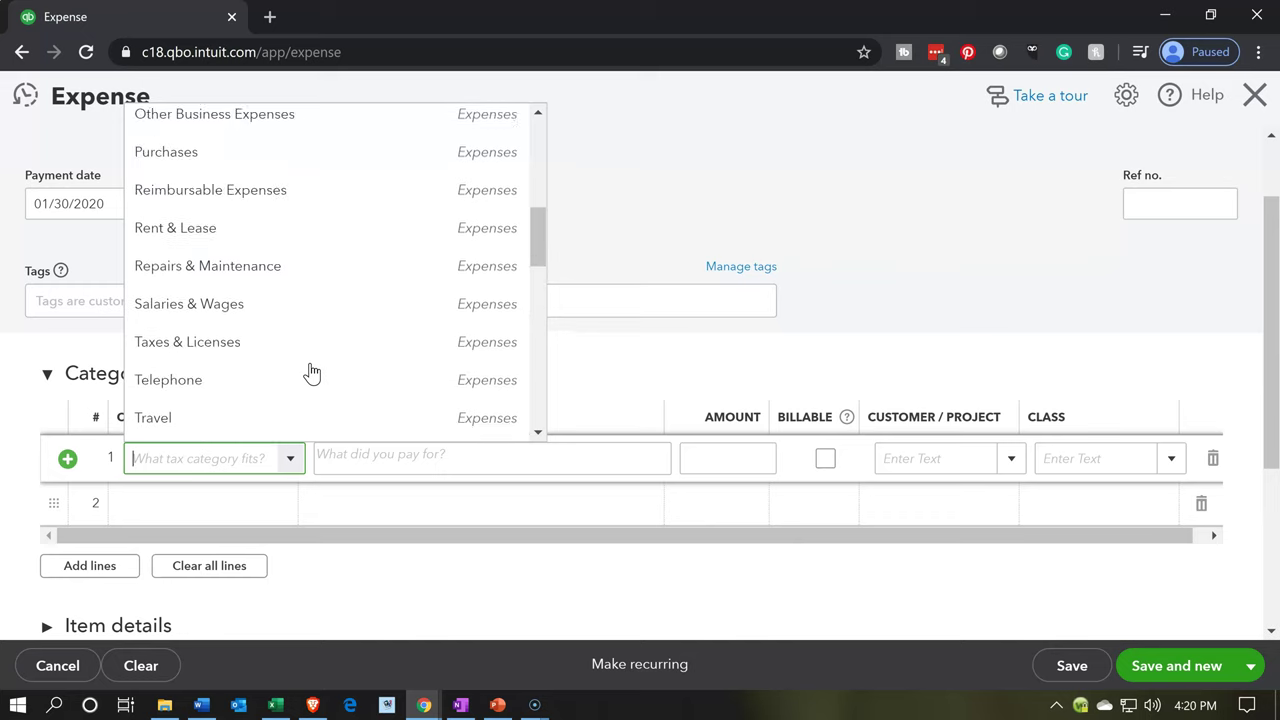
scroll(310, 372, "up", 1)
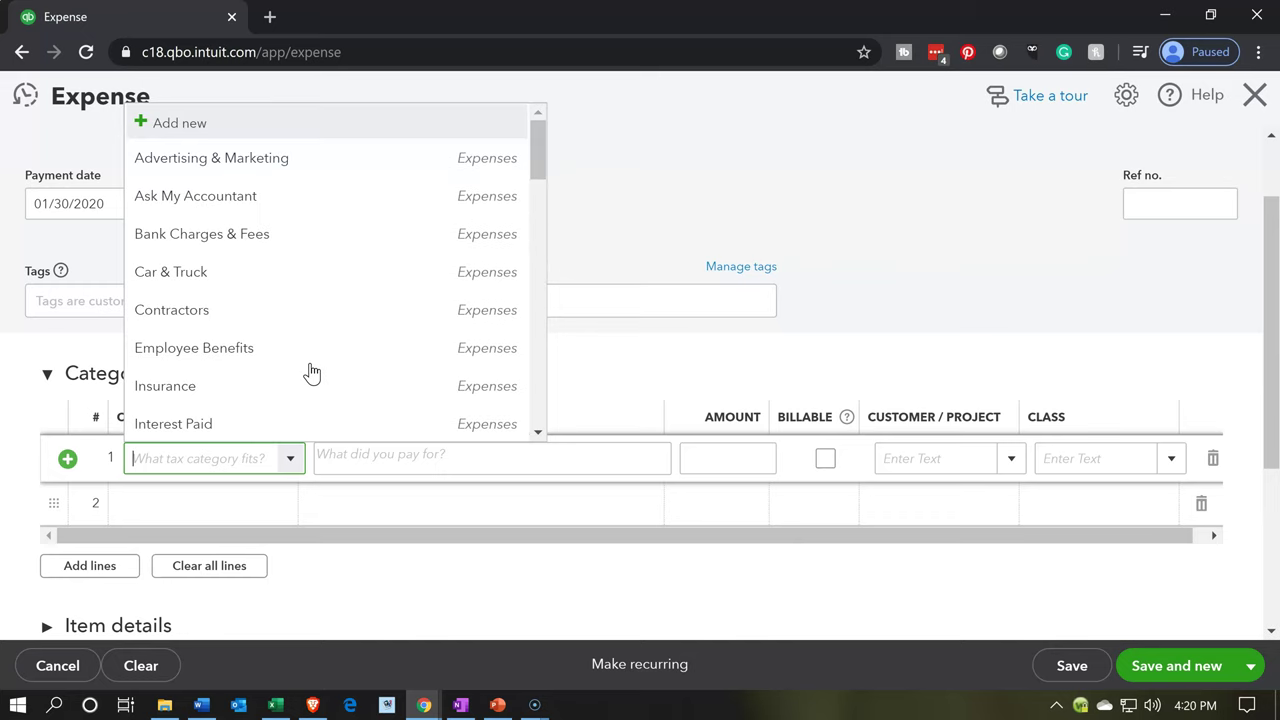
Start a new Expenses account from the category list and set its detail type to Other Business Expenses.
left_click(189, 130)
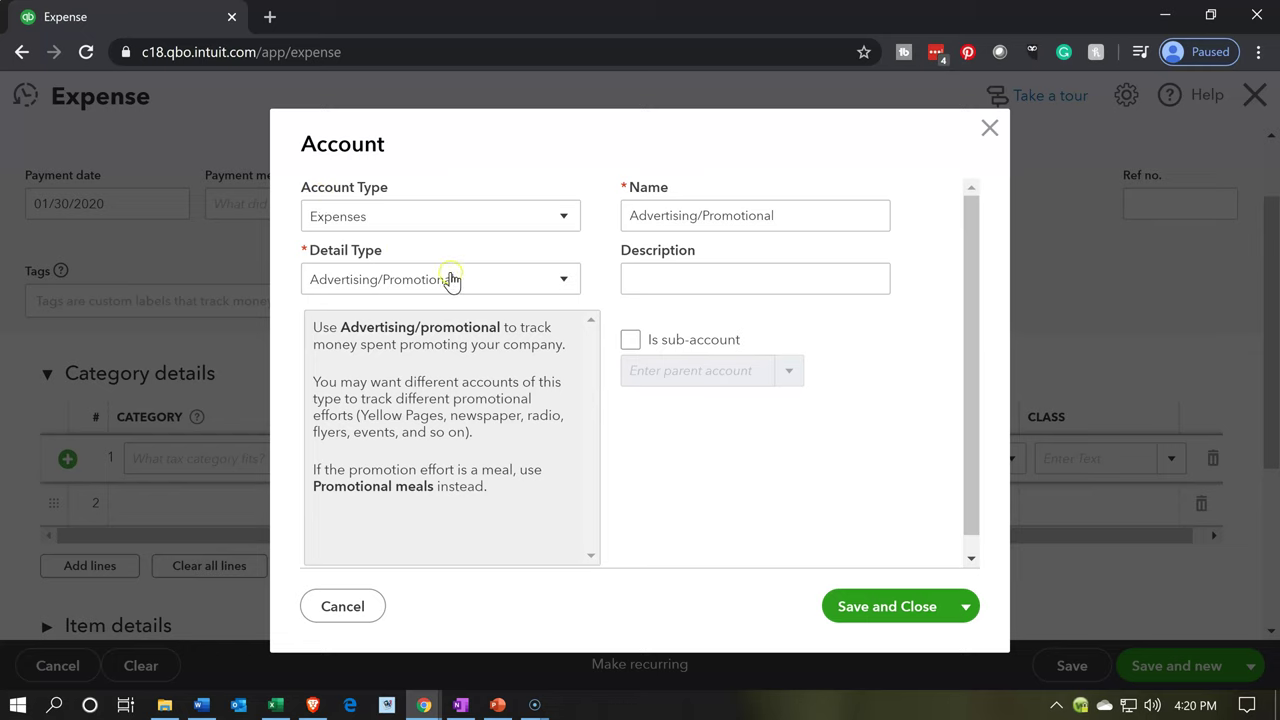
left_click(450, 279)
scroll(430, 469, "down", 1)
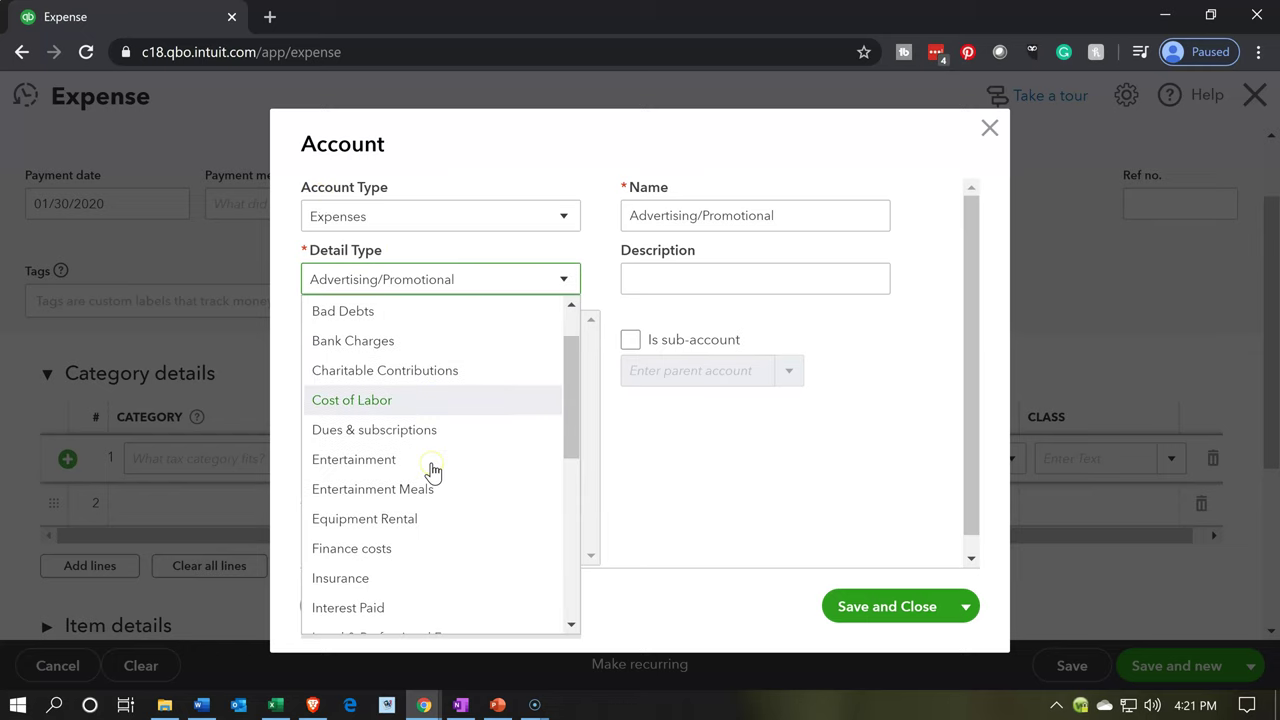
scroll(433, 469, "down", 3)
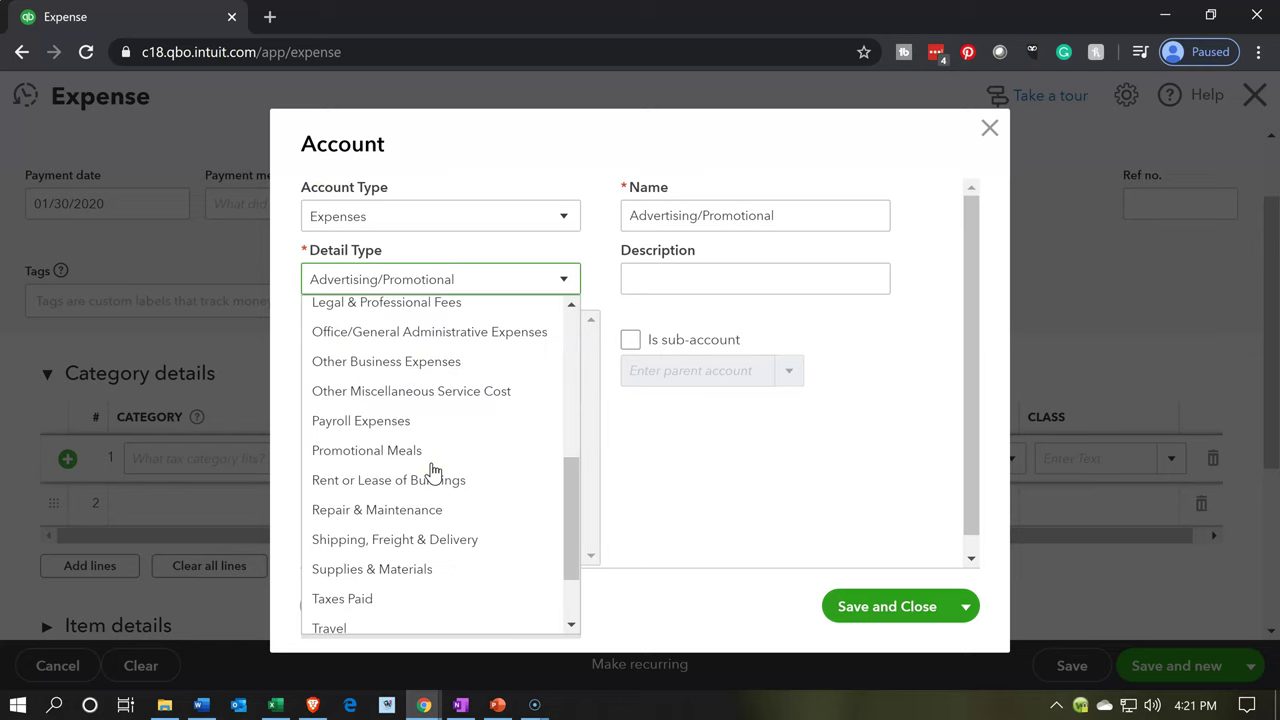
left_click(390, 363)
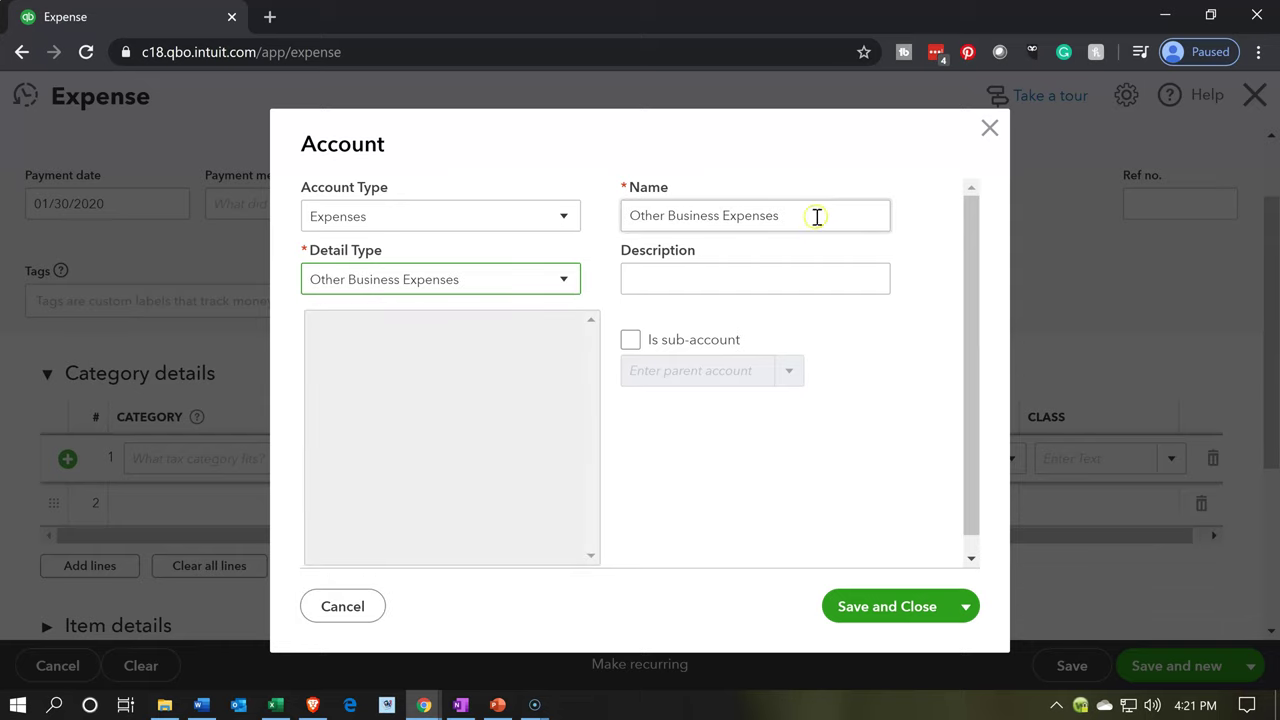
Name the new account Printing & Postage and save it as the first line's category.
left_click_drag(817, 214, 640, 203)
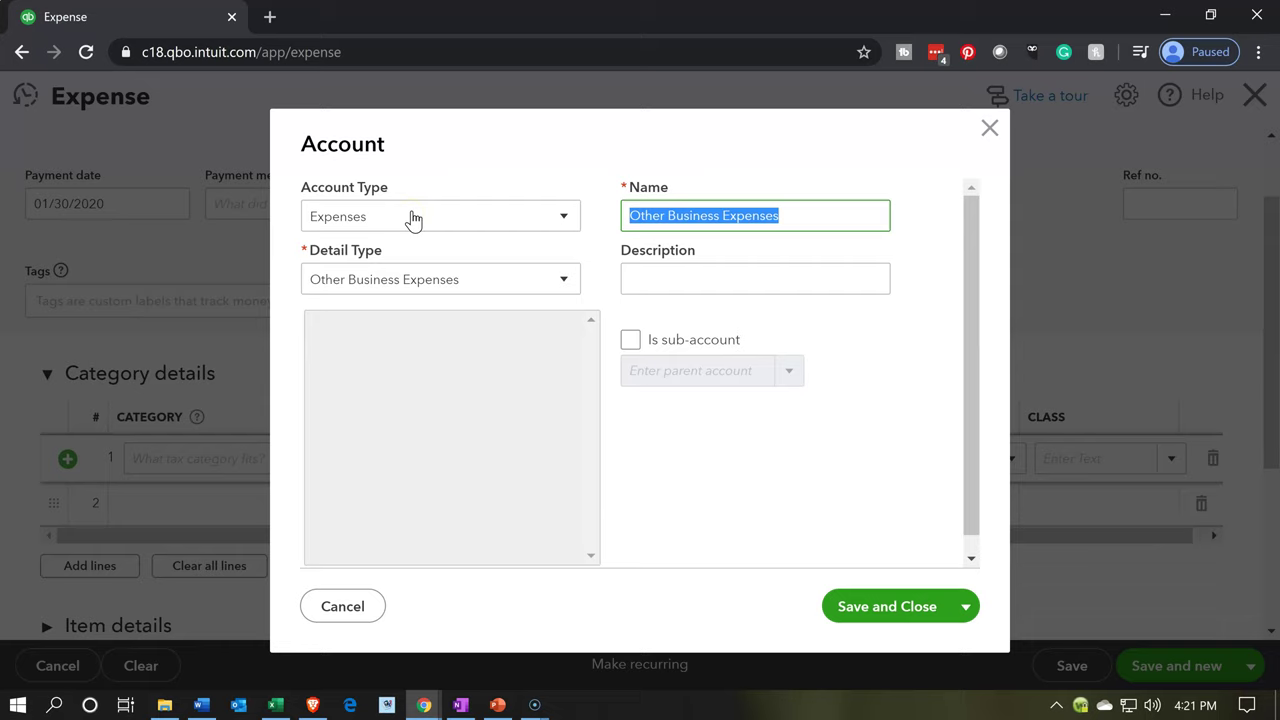
type("Printing ")
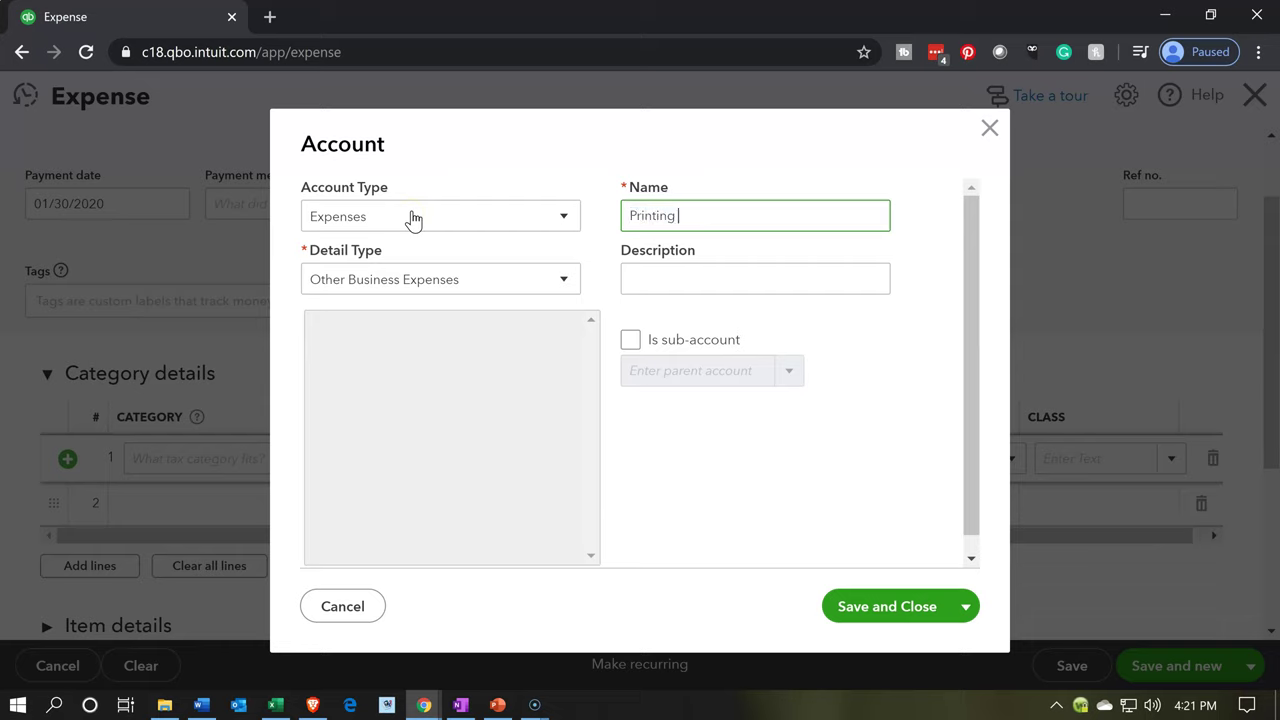
type("& Postage")
key("Tab")
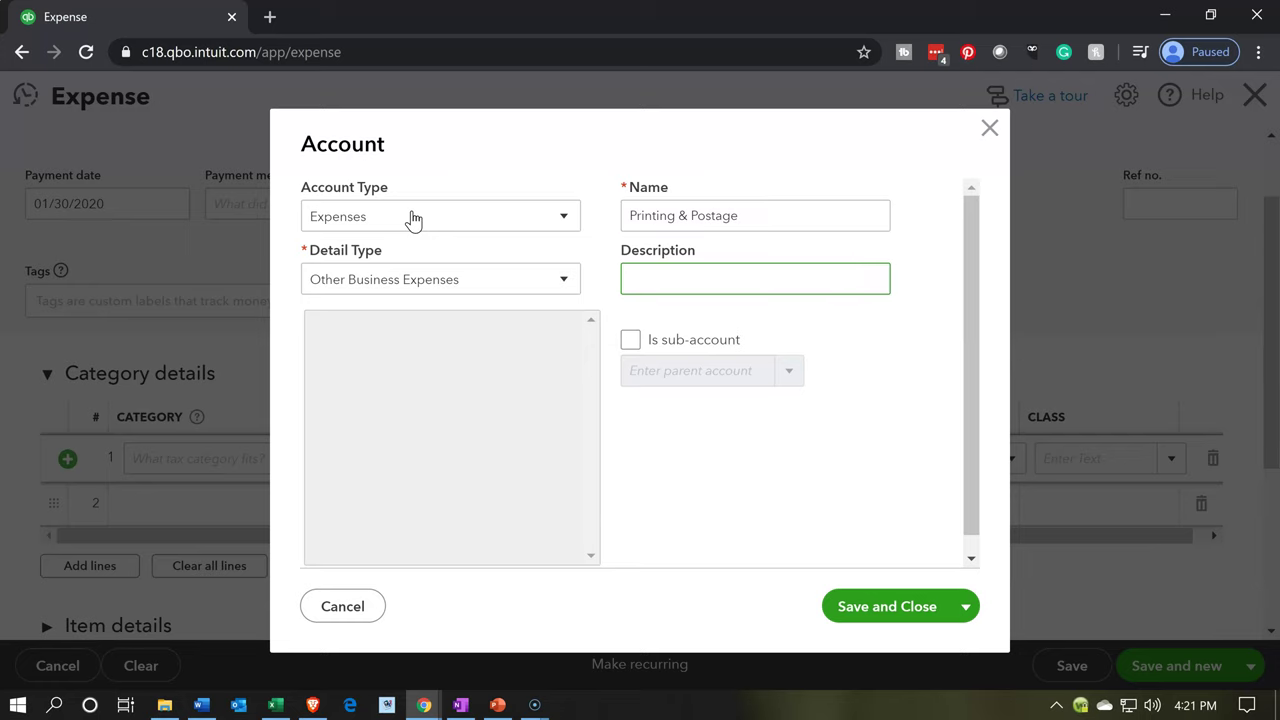
left_click(868, 606)
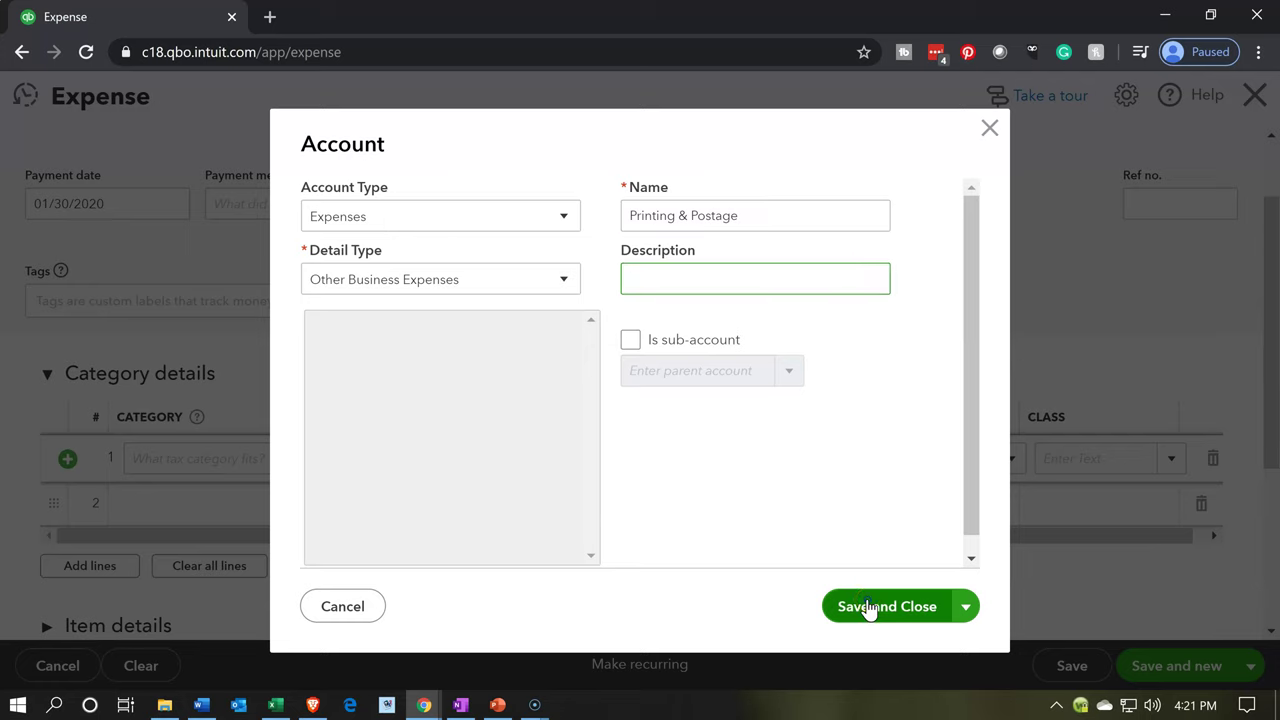
Enter 12,900 as the Printing & Postage line's amount, checking the figure against the Excel worksheet's printing and postage entry.
key("Tab")
key("Tab")
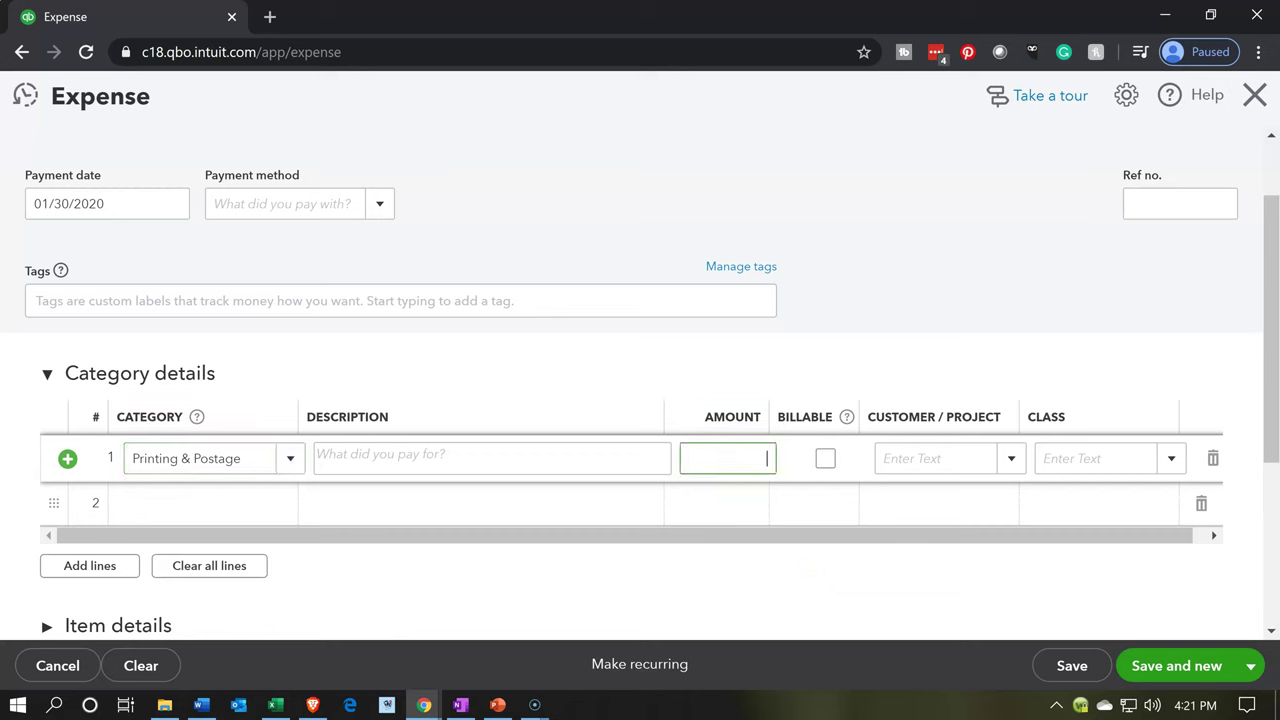
left_click(276, 705)
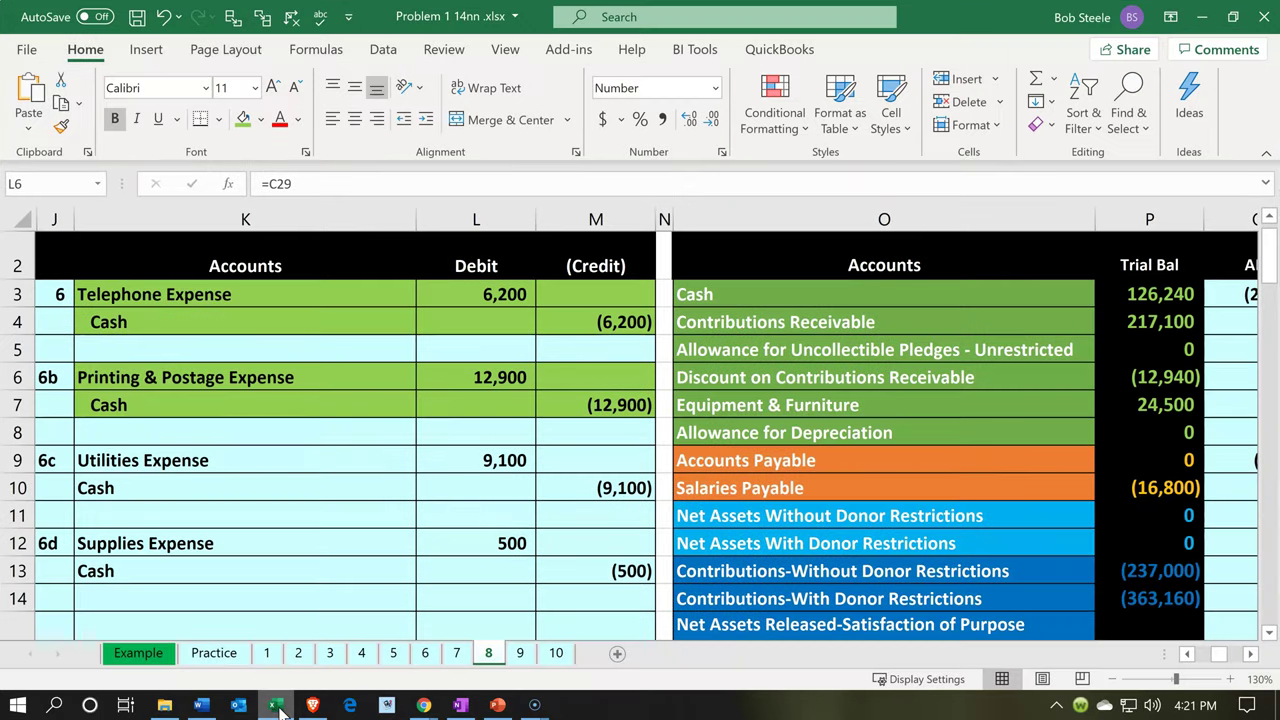
left_click(279, 707)
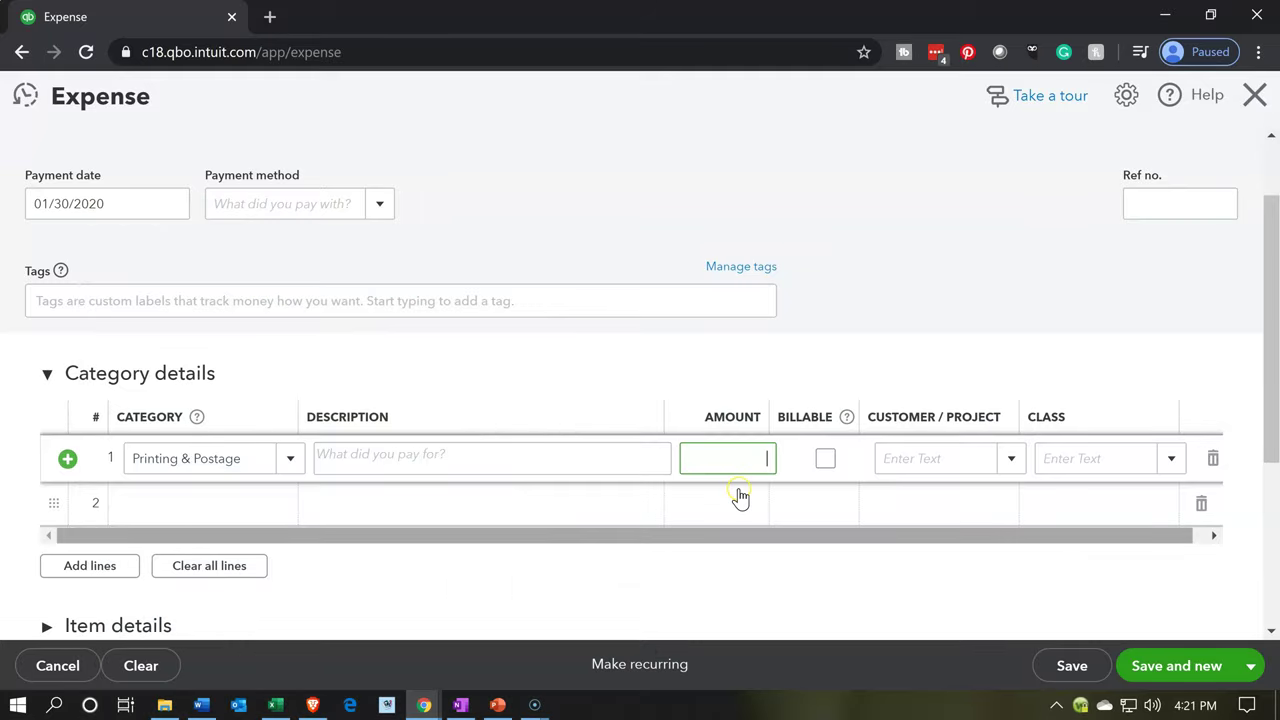
type("900")
key("Tab")
key("Tab")
key("Tab")
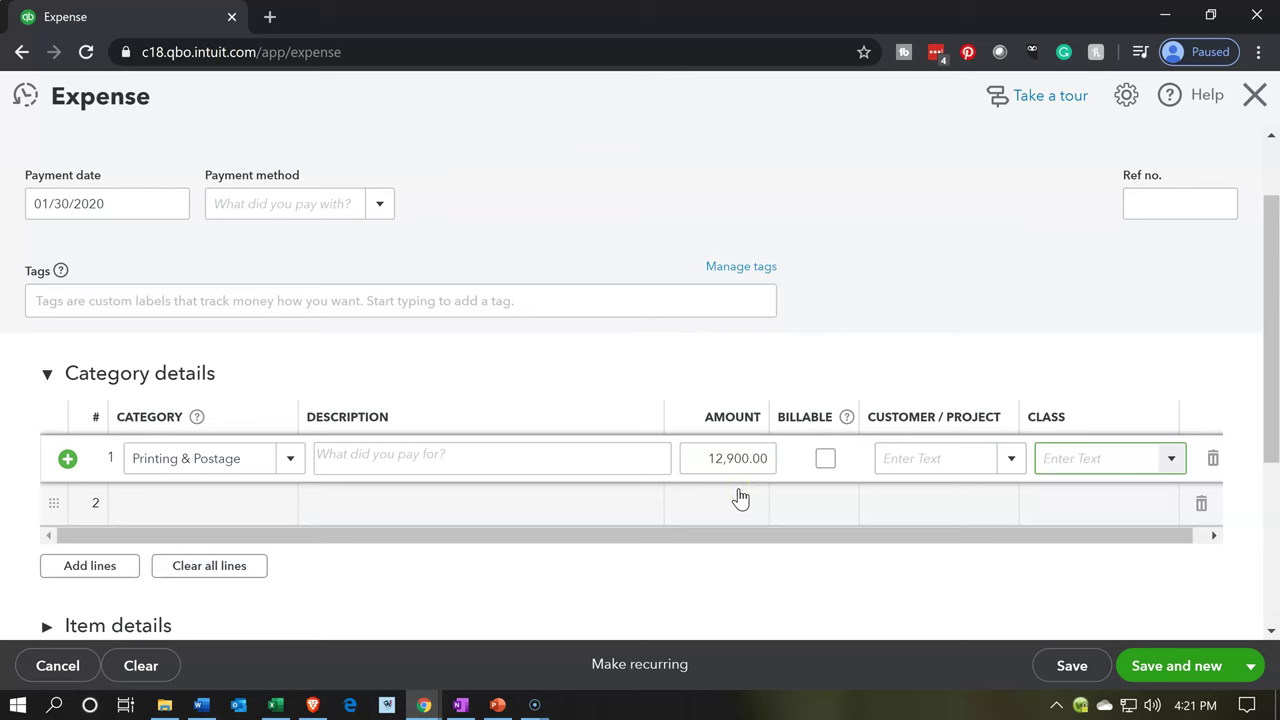
Review the Staples expense, save it without a class, and start another new expense.
scroll(740, 497, "up", 1)
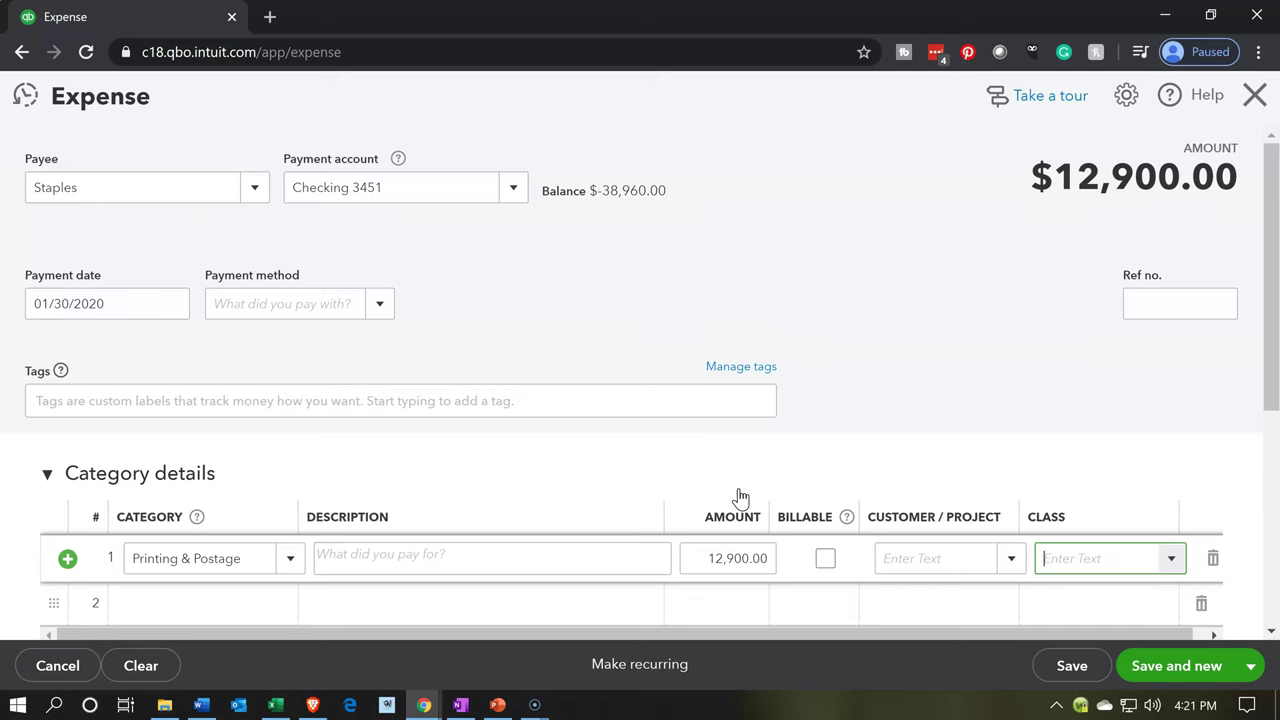
scroll(740, 497, "down", 1)
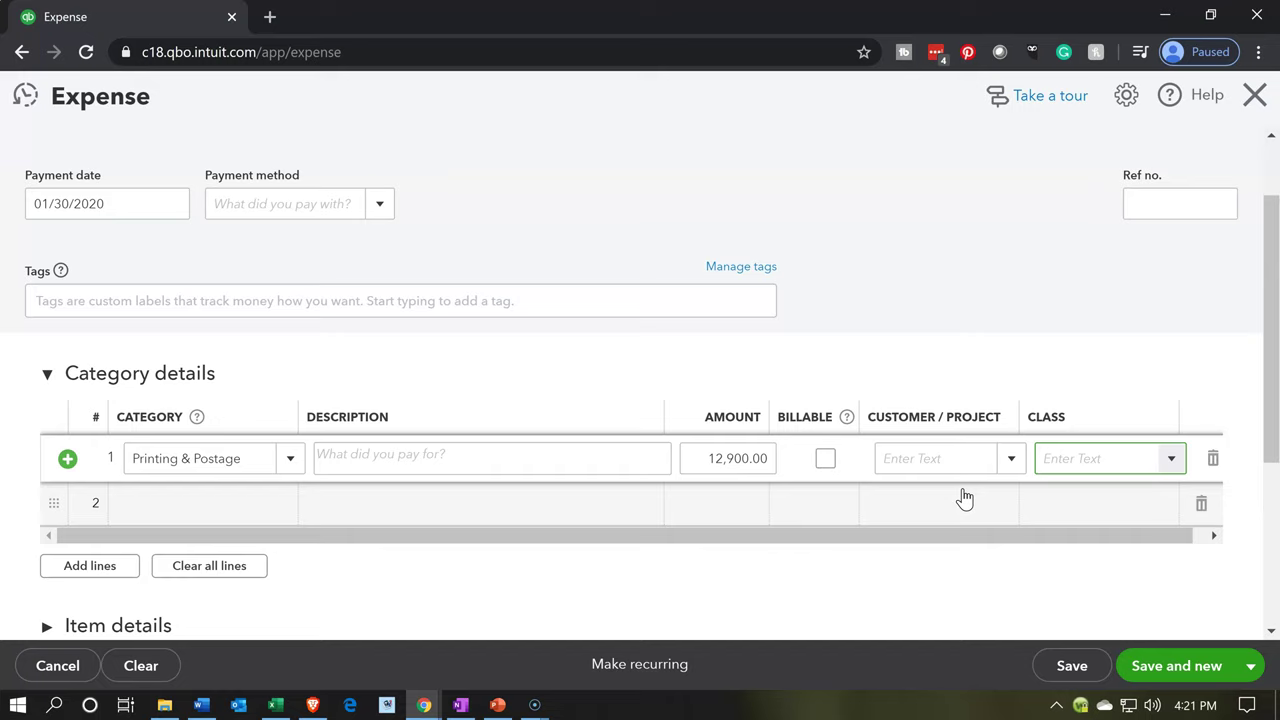
left_click(964, 505)
left_click(1152, 665)
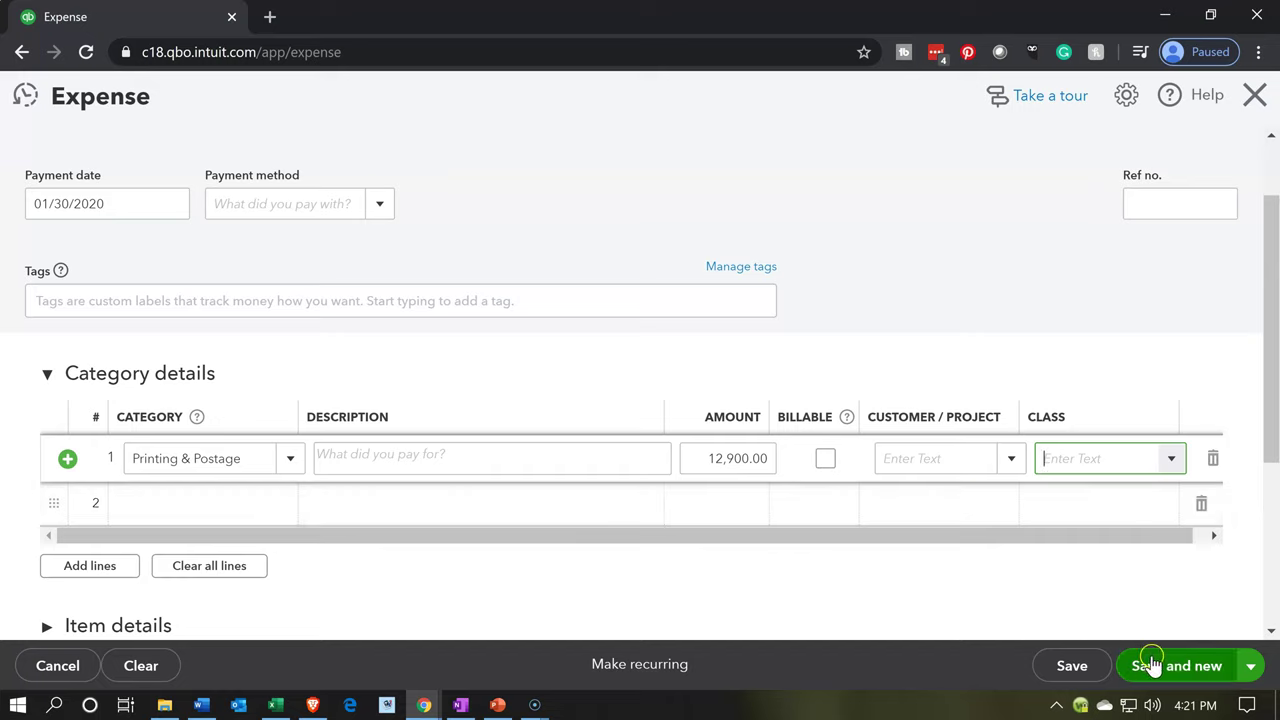
left_click(812, 430)
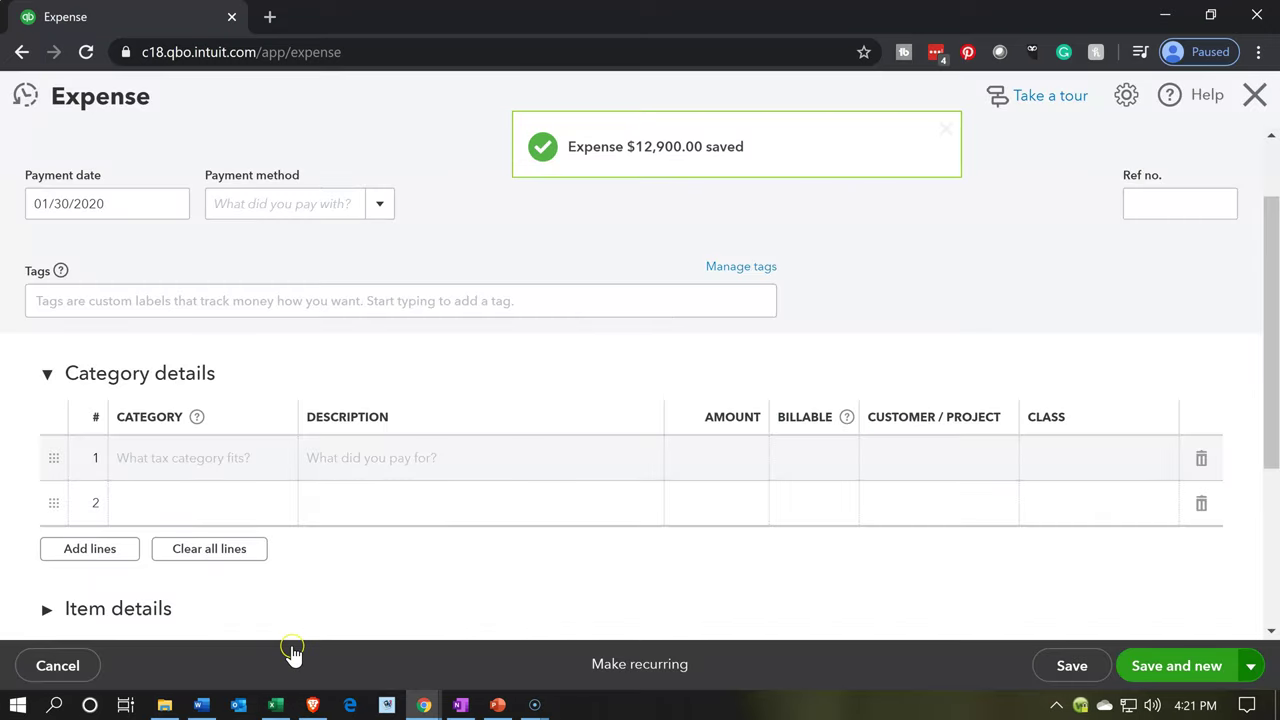
Switch to Excel, fill the Utilities Expense journal entry, cells K9:M10, with green, and return to the new expense in QuickBooks Online.
left_click(277, 704)
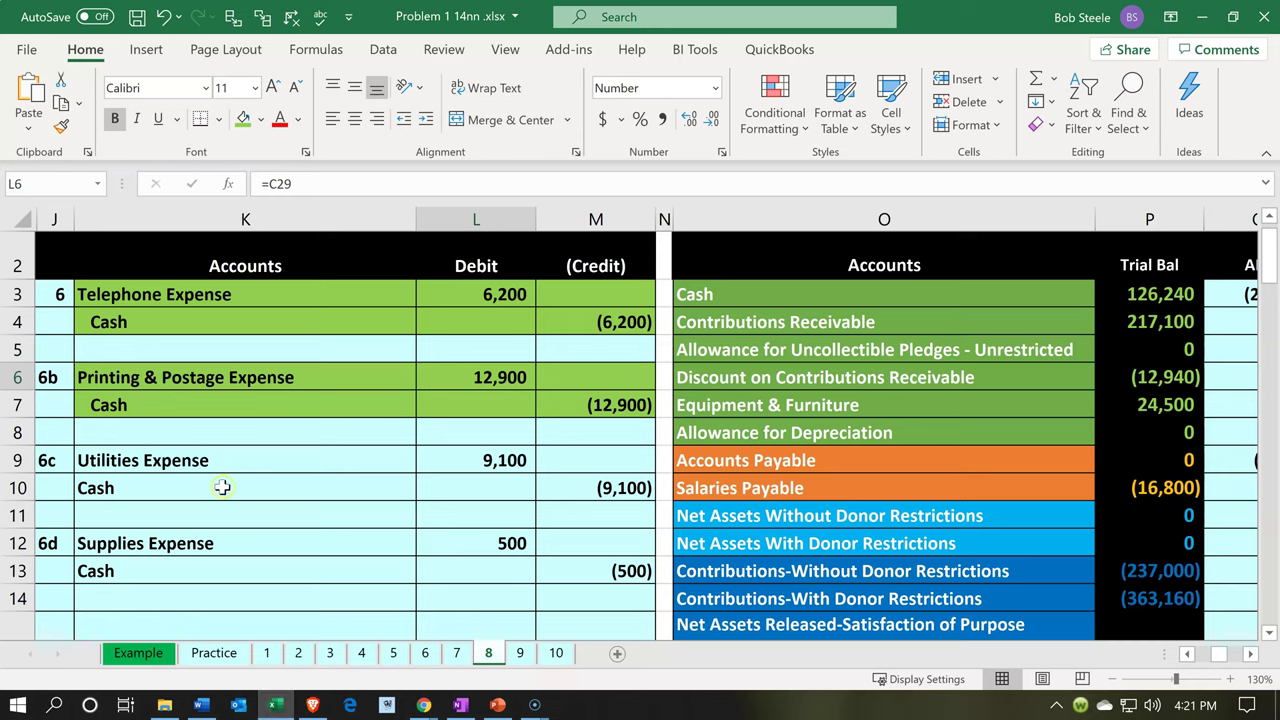
left_click(222, 487)
left_click(143, 456)
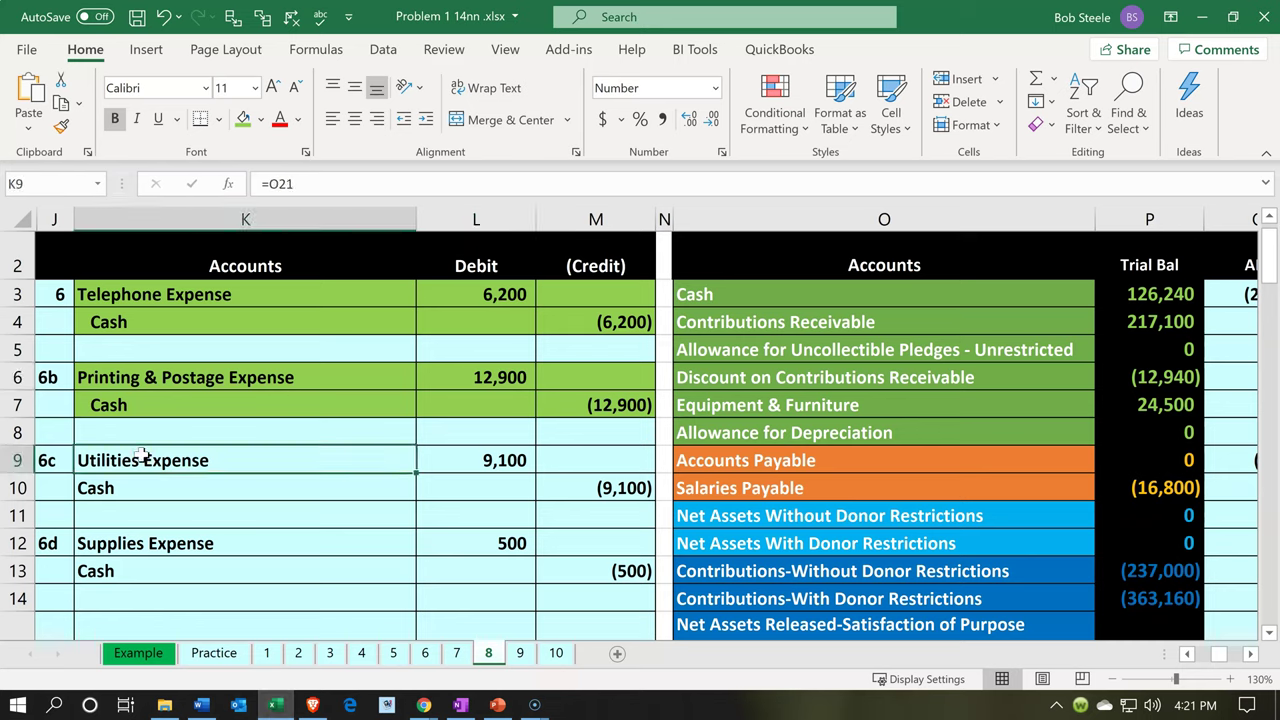
left_click_drag(397, 471, 562, 474)
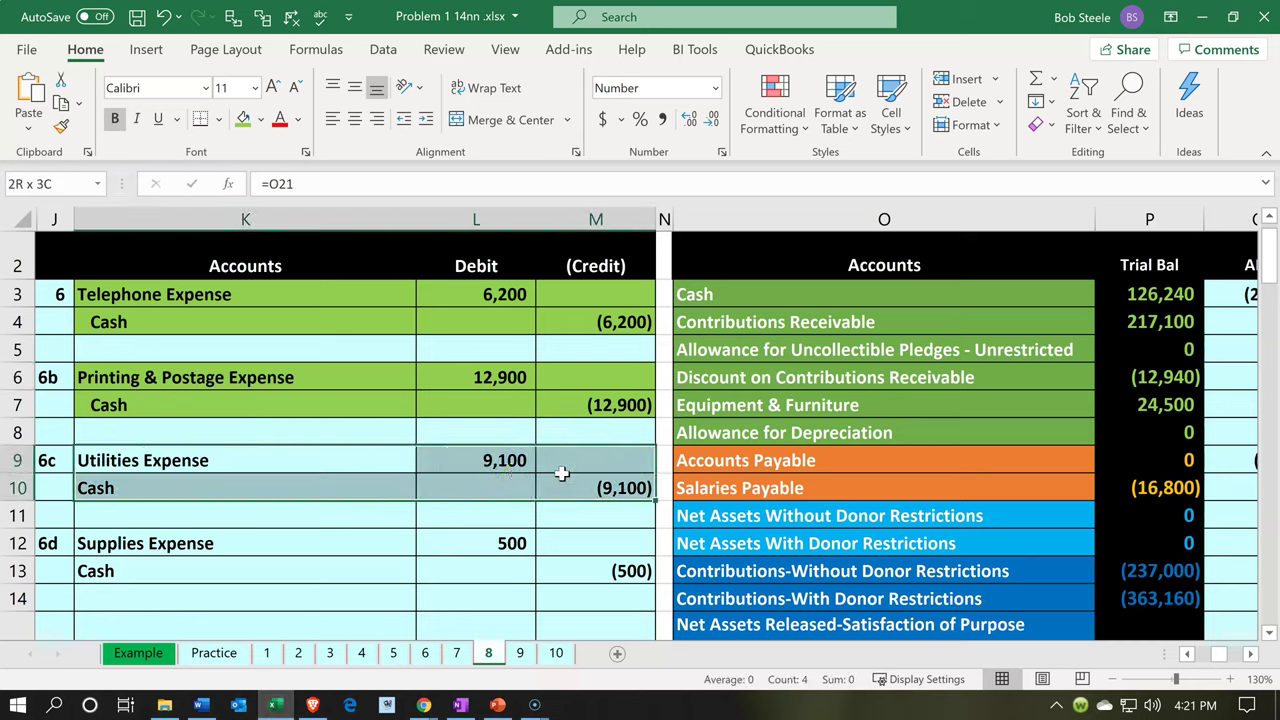
right_click(501, 467)
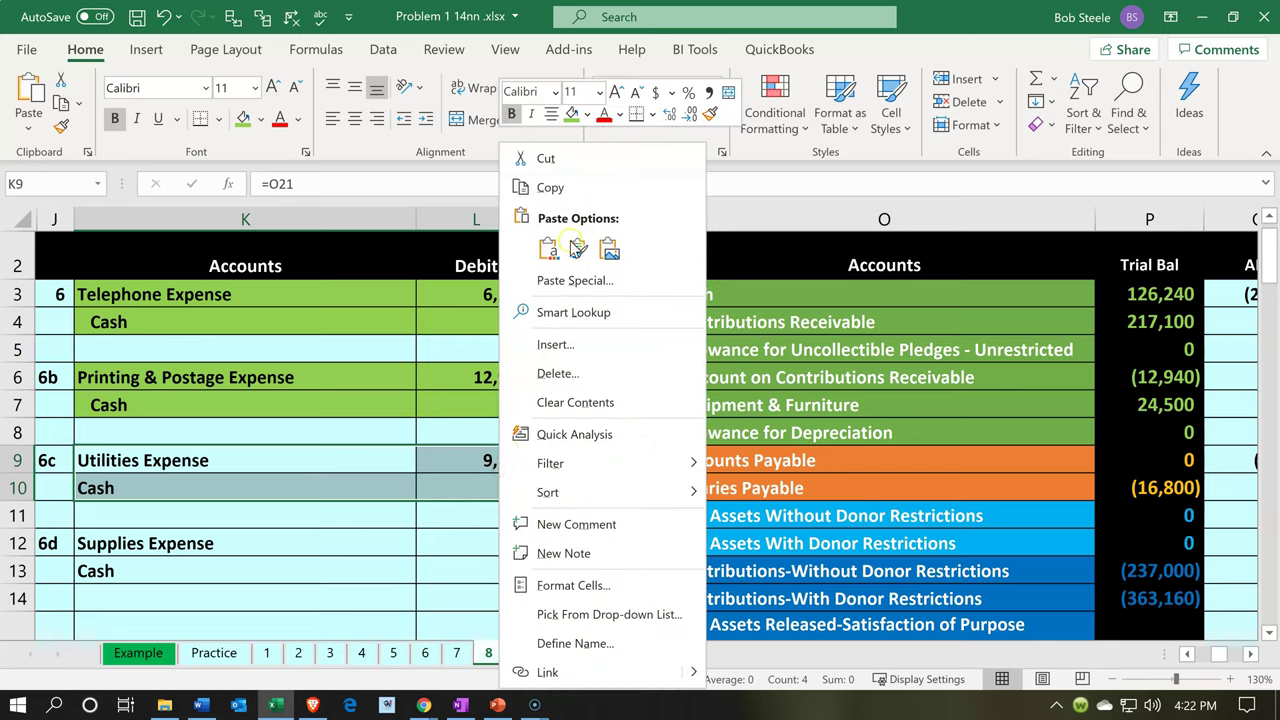
left_click(573, 113)
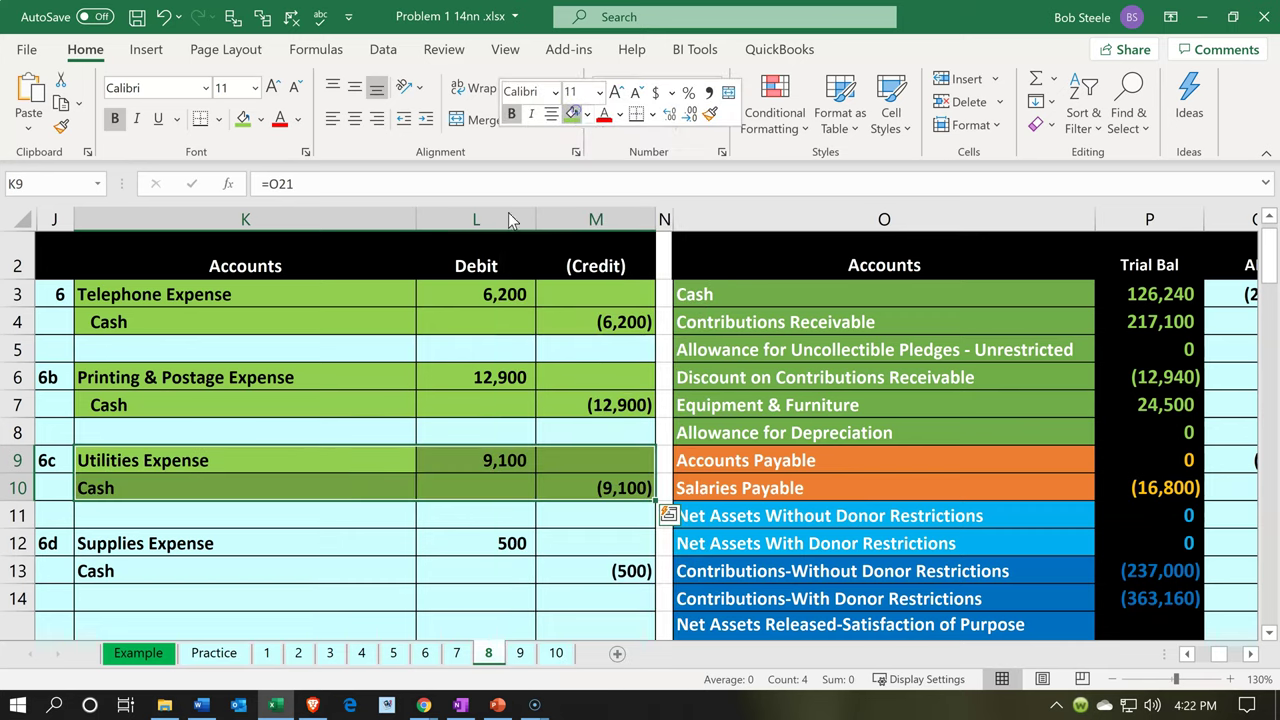
left_click(275, 707)
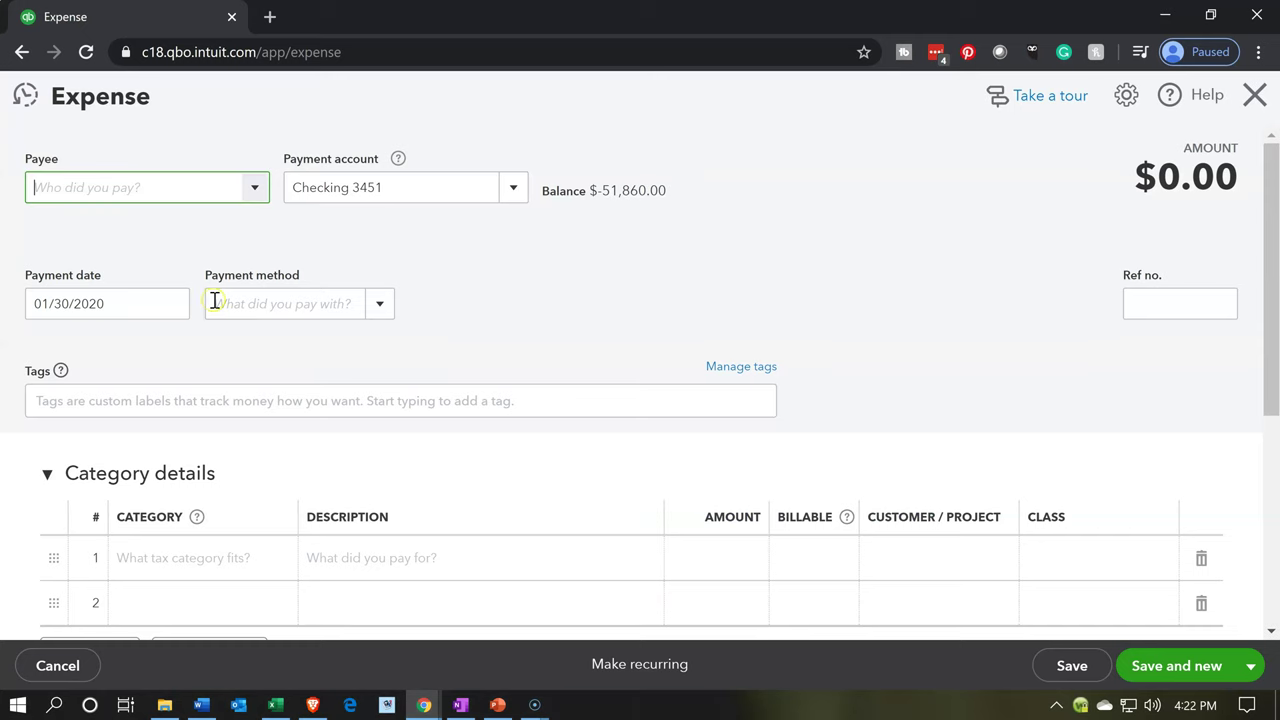
Enter Edison as the expense's payee and save it as a new vendor.
type("E")
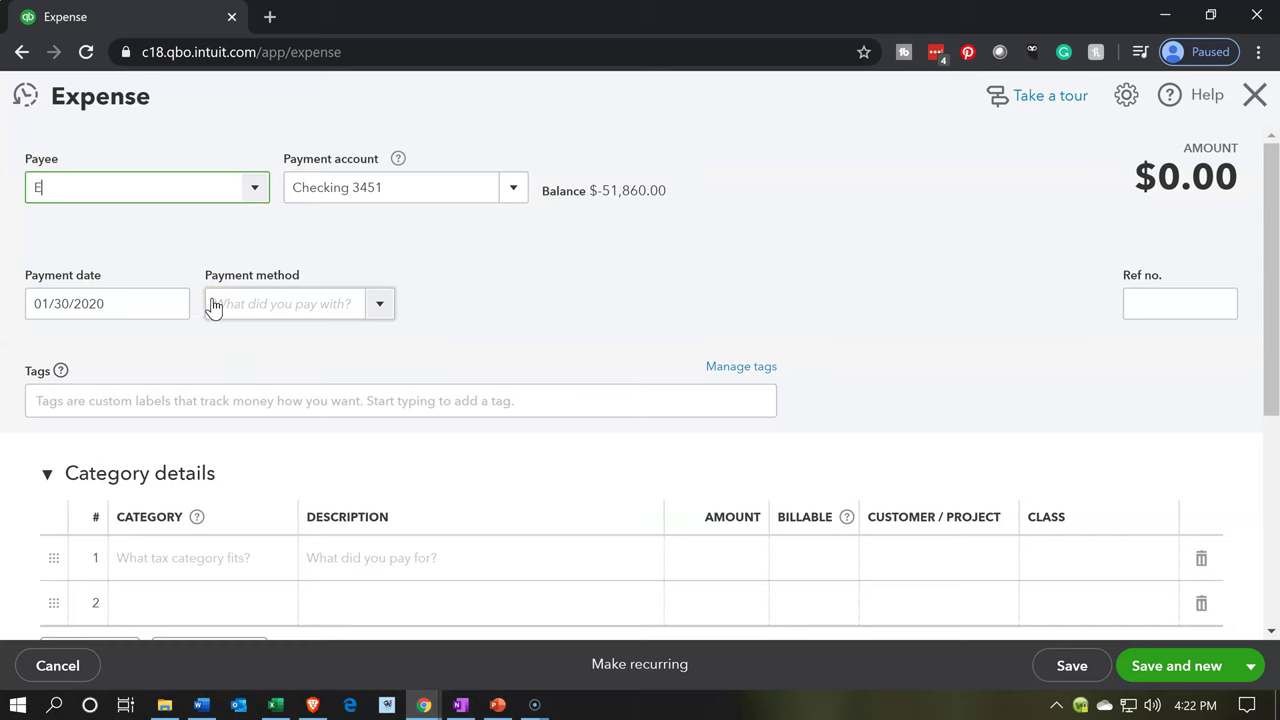
type("dison")
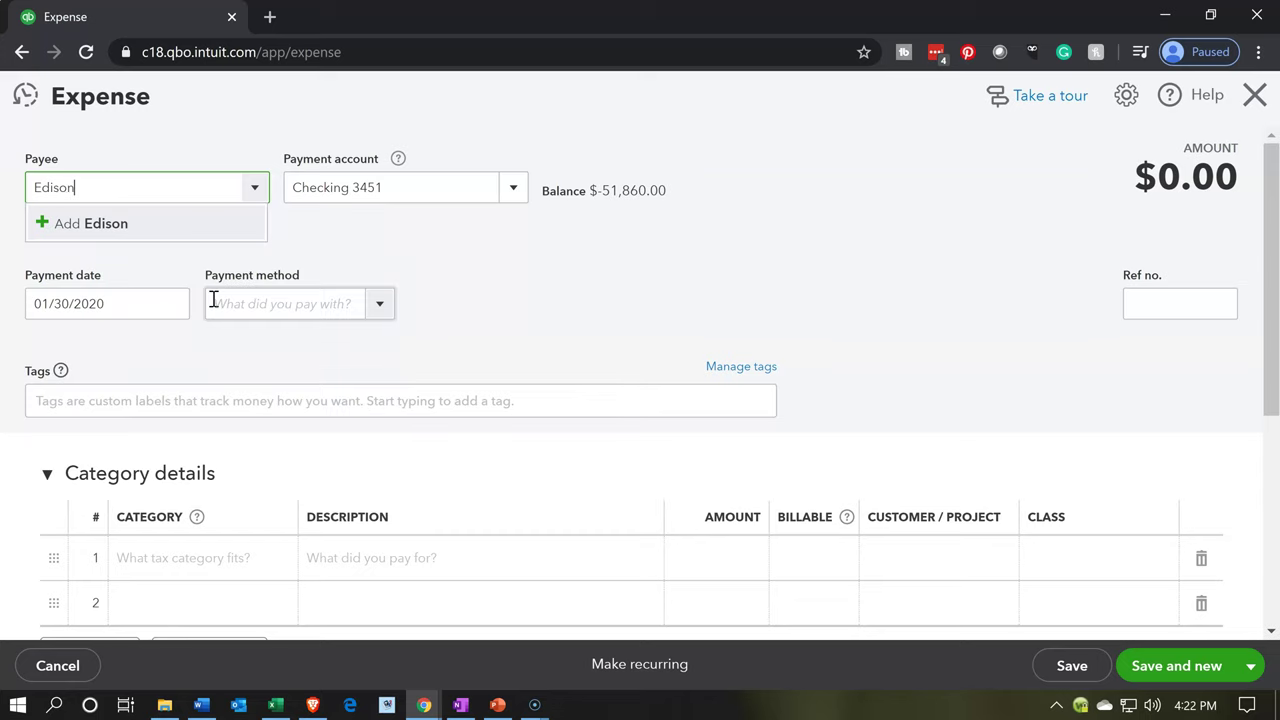
key("Return")
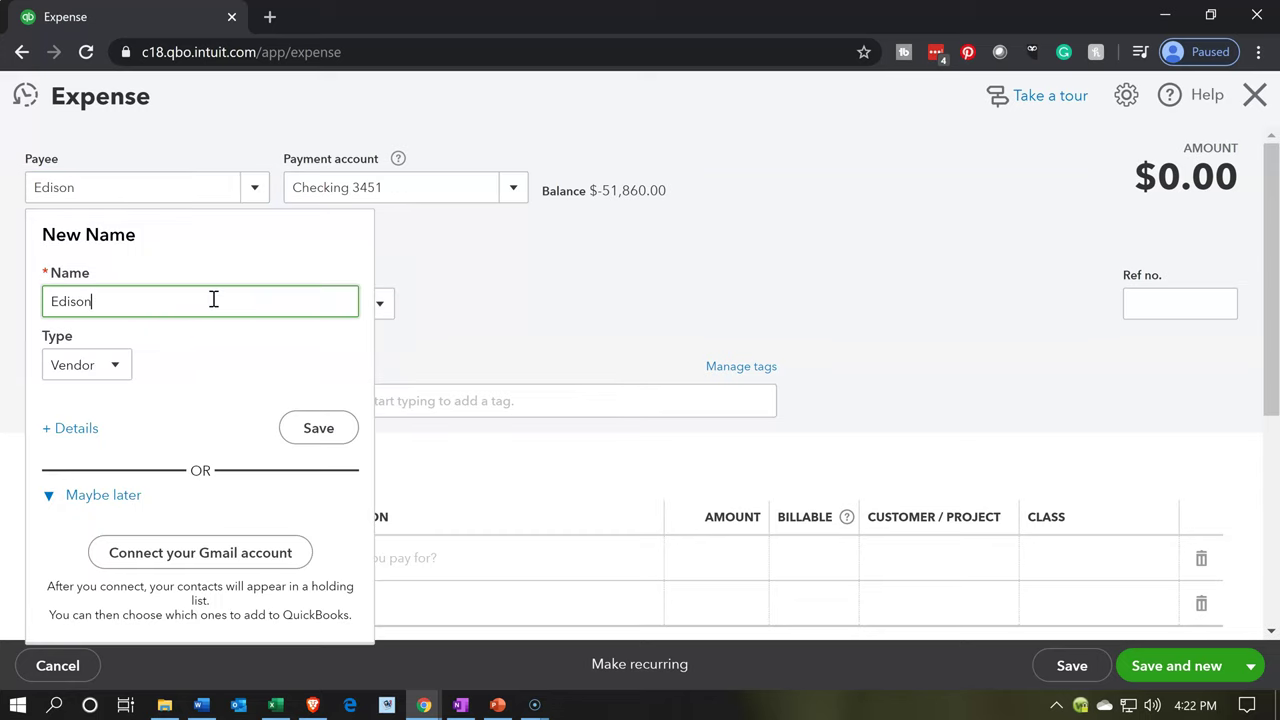
left_click(311, 425)
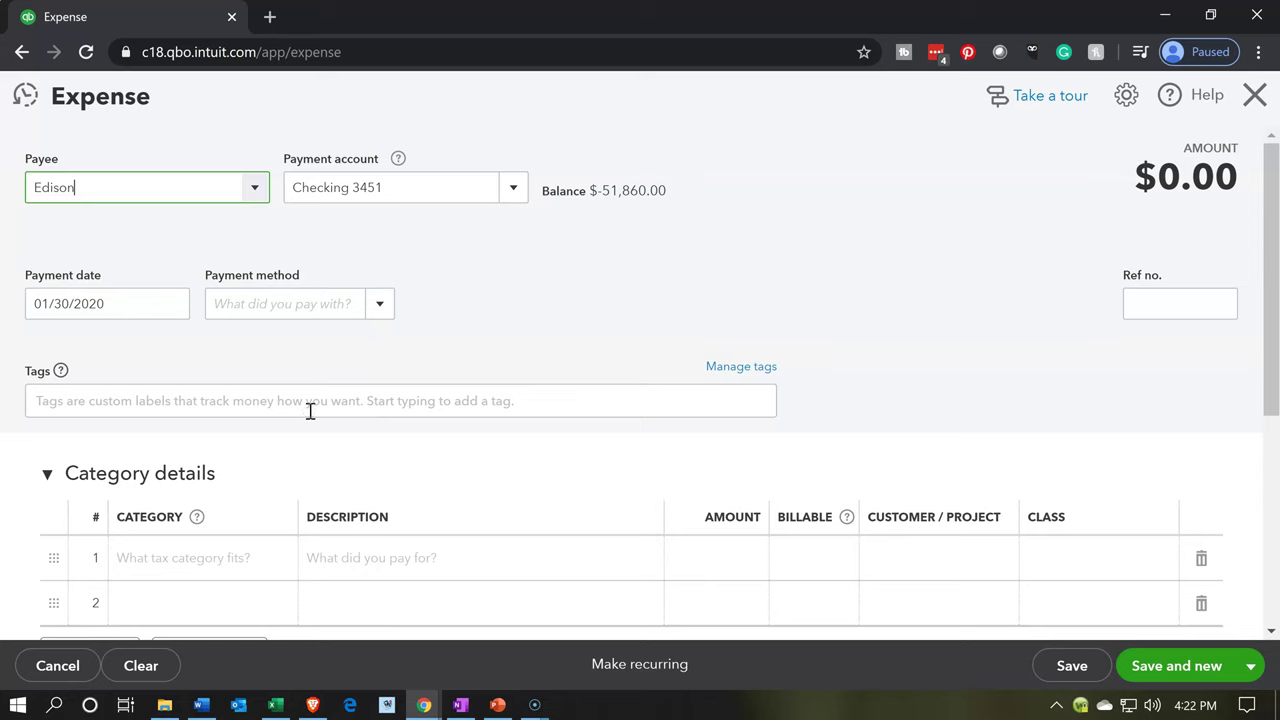
key("Tab")
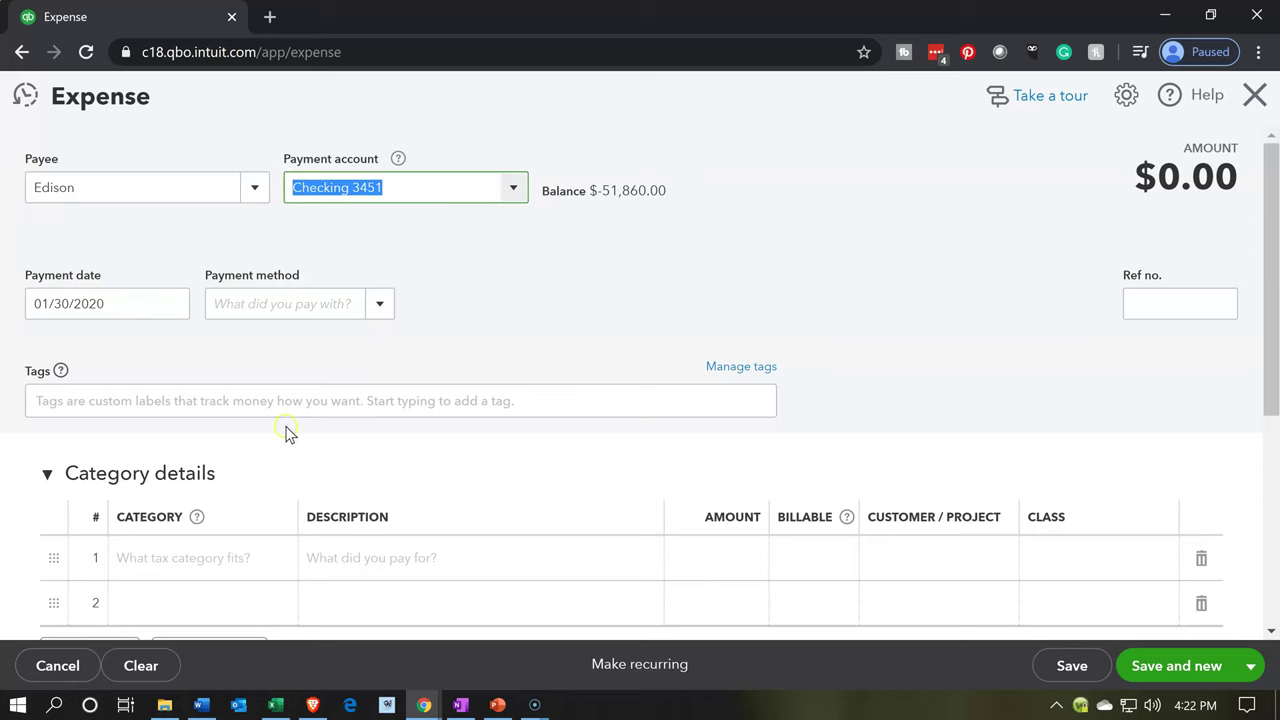
Keep the payment account and date, leave the payment method and reference number empty, and choose Utilities as the first line's category.
left_click(288, 563)
left_click(509, 303)
key("Tab")
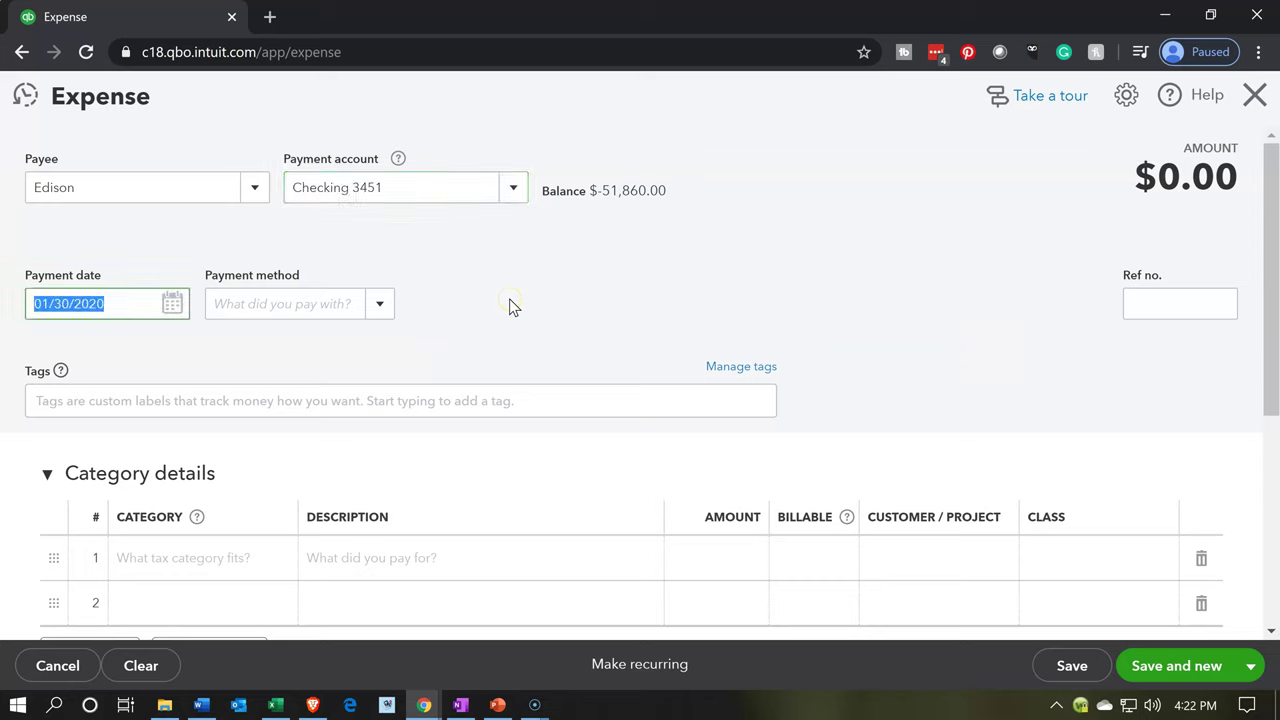
key("Tab")
key("Tab")
key("Tab")
key("Tab")
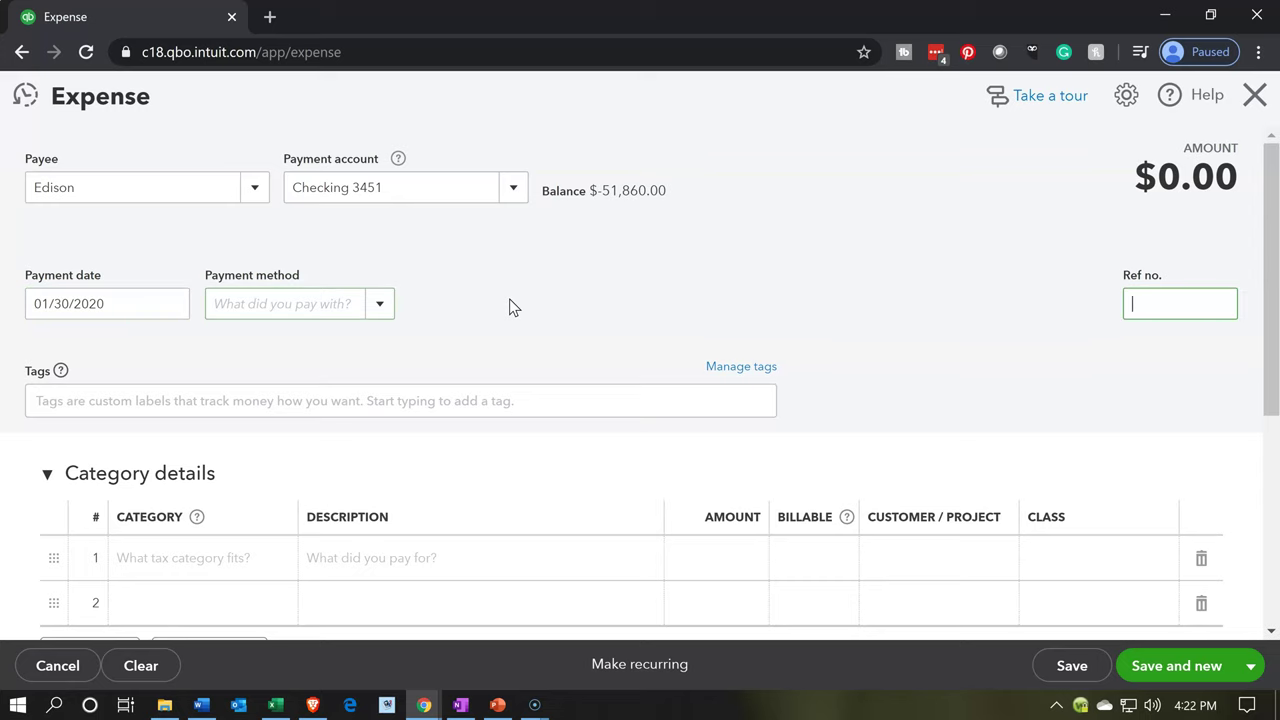
key("Tab")
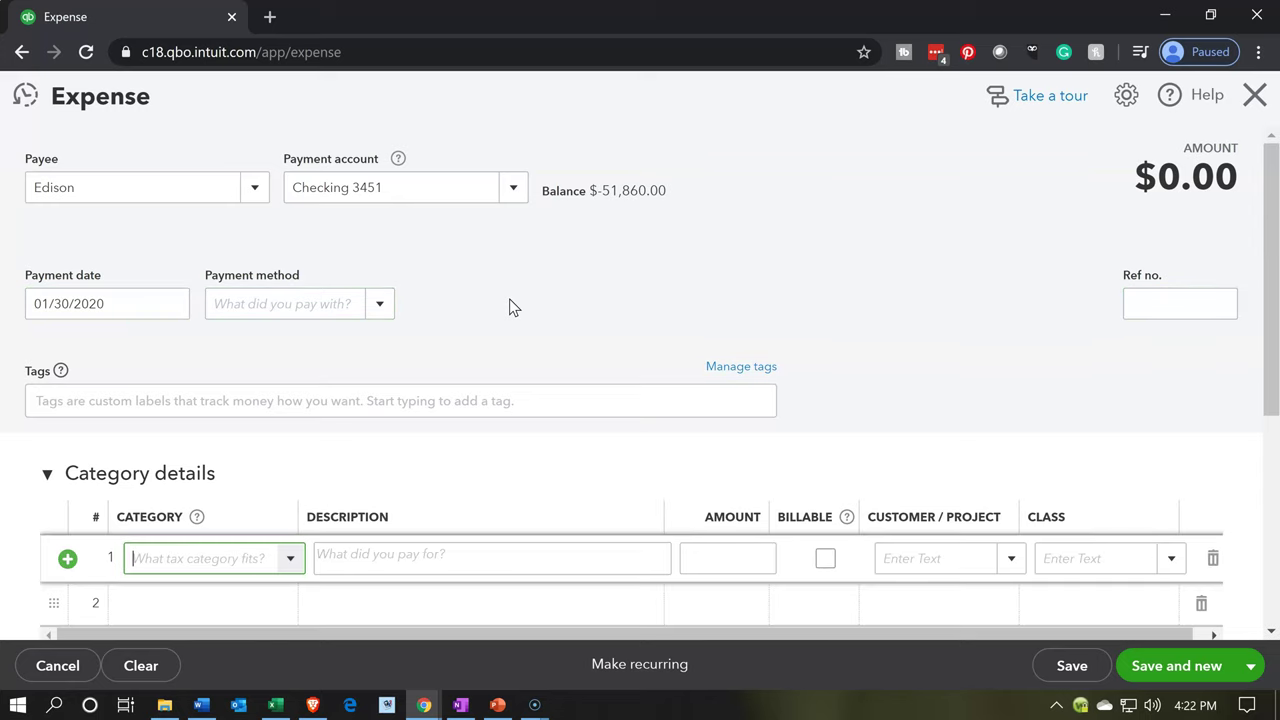
scroll(509, 307, "down", 2)
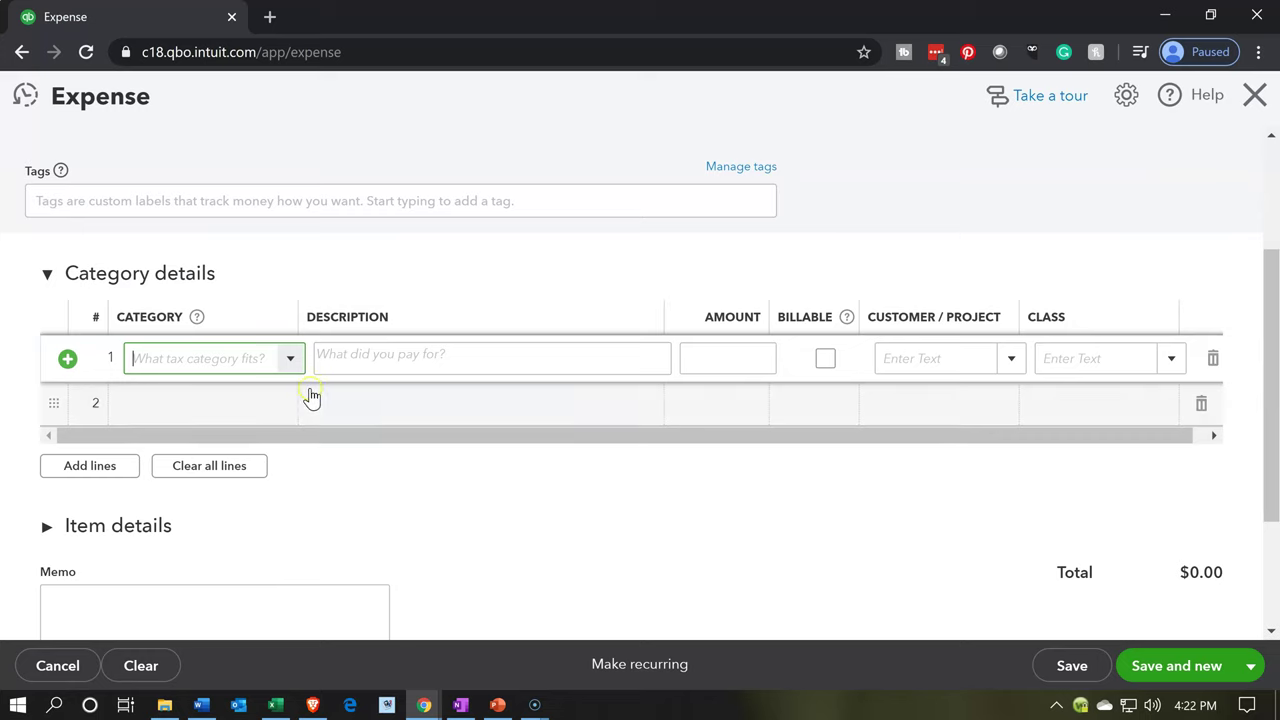
left_click(290, 360)
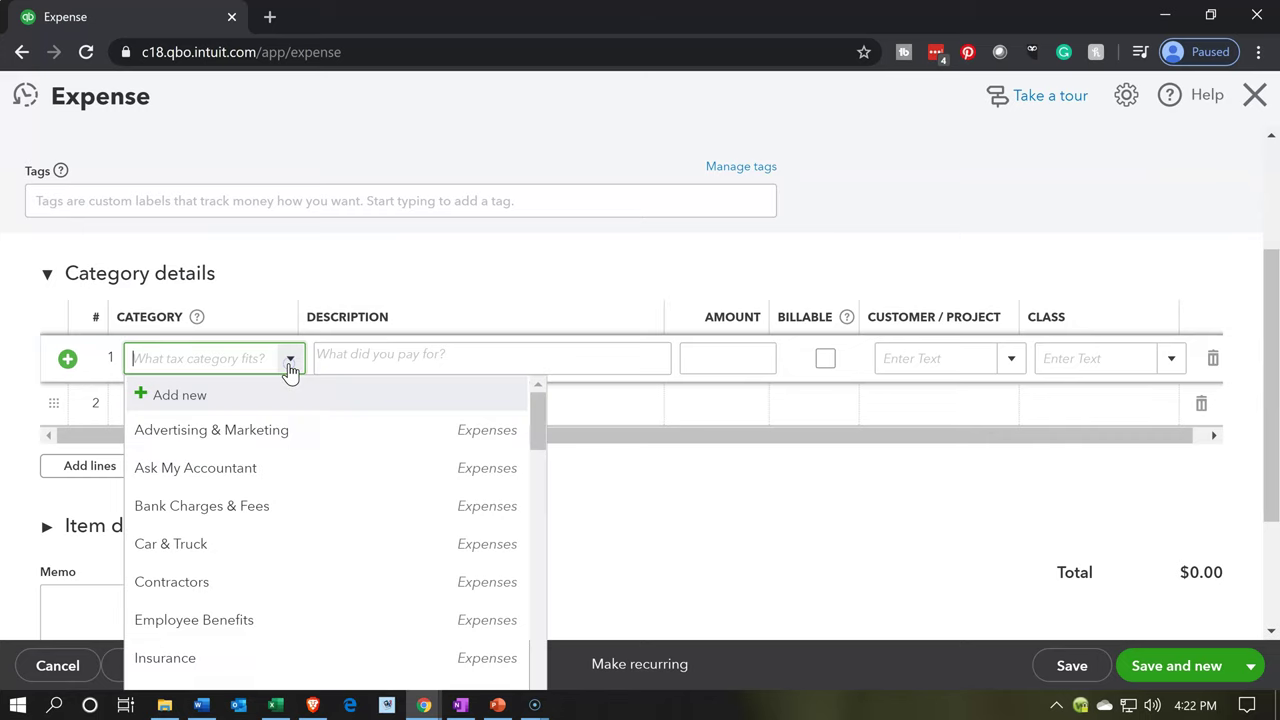
scroll(314, 600, "down", 2)
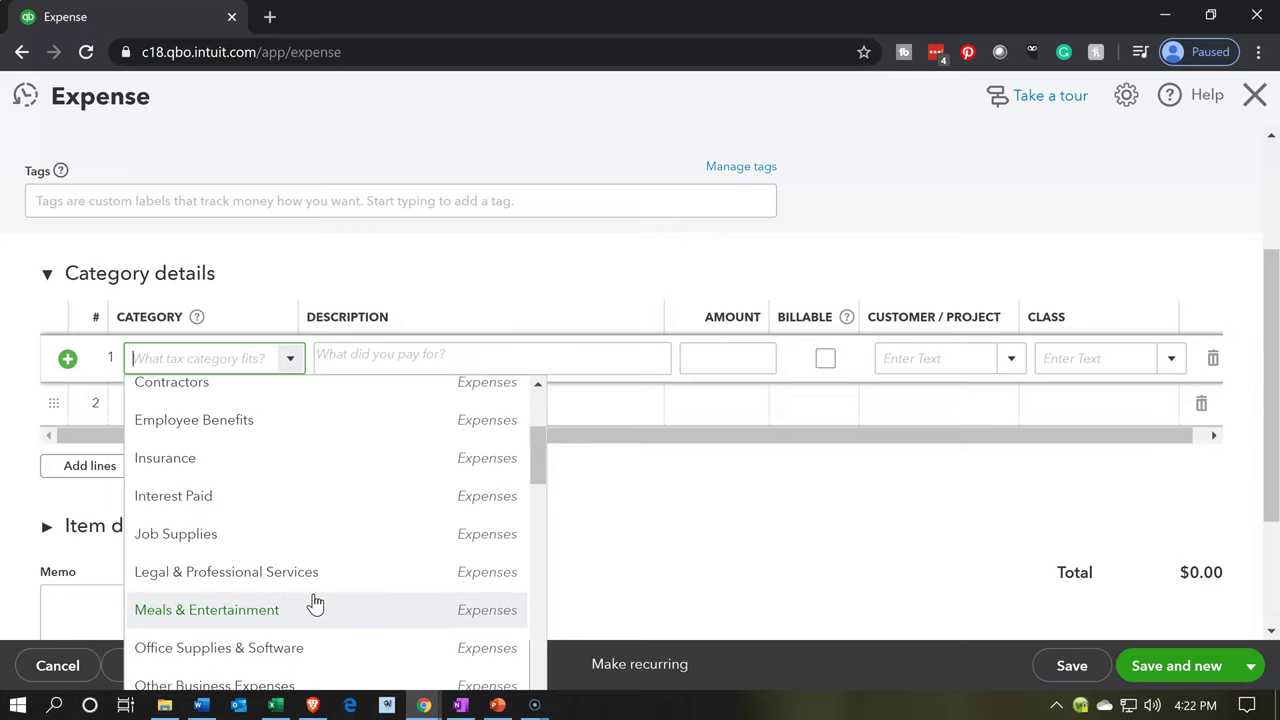
scroll(315, 603, "down", 2)
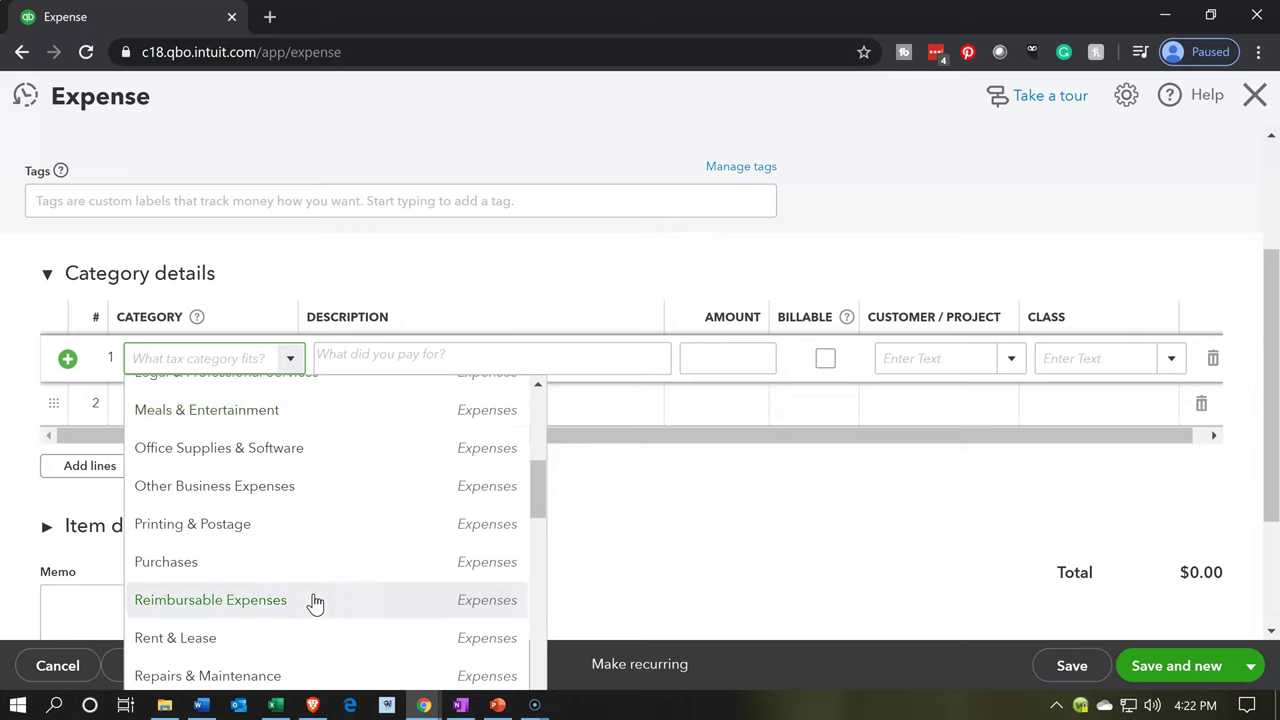
scroll(315, 603, "down", 1)
scroll(315, 603, "down", 1)
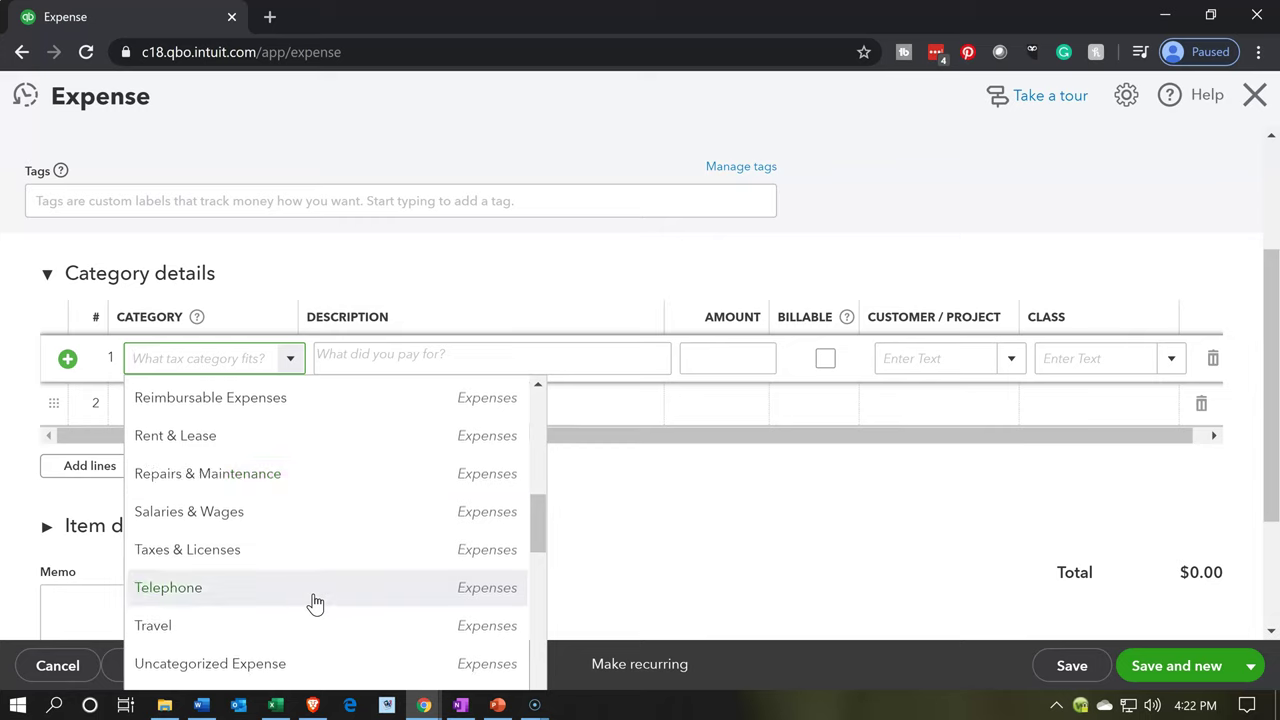
scroll(314, 603, "down", 1)
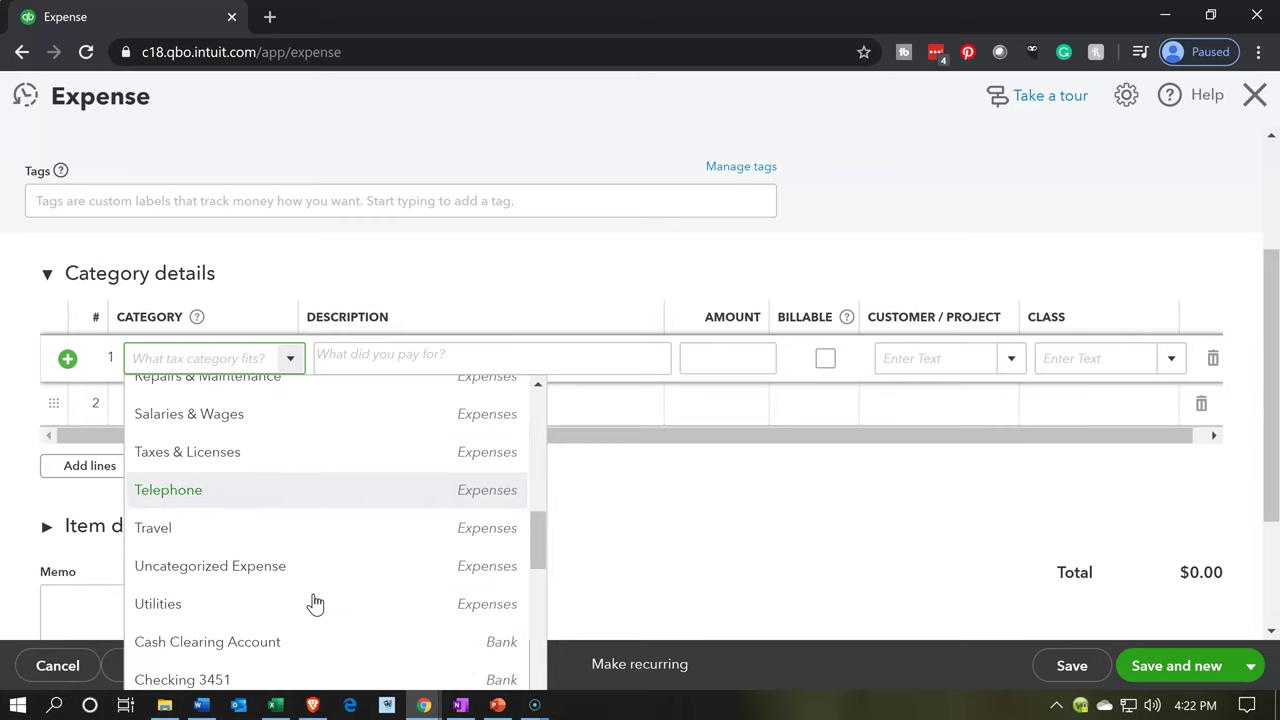
left_click(251, 604)
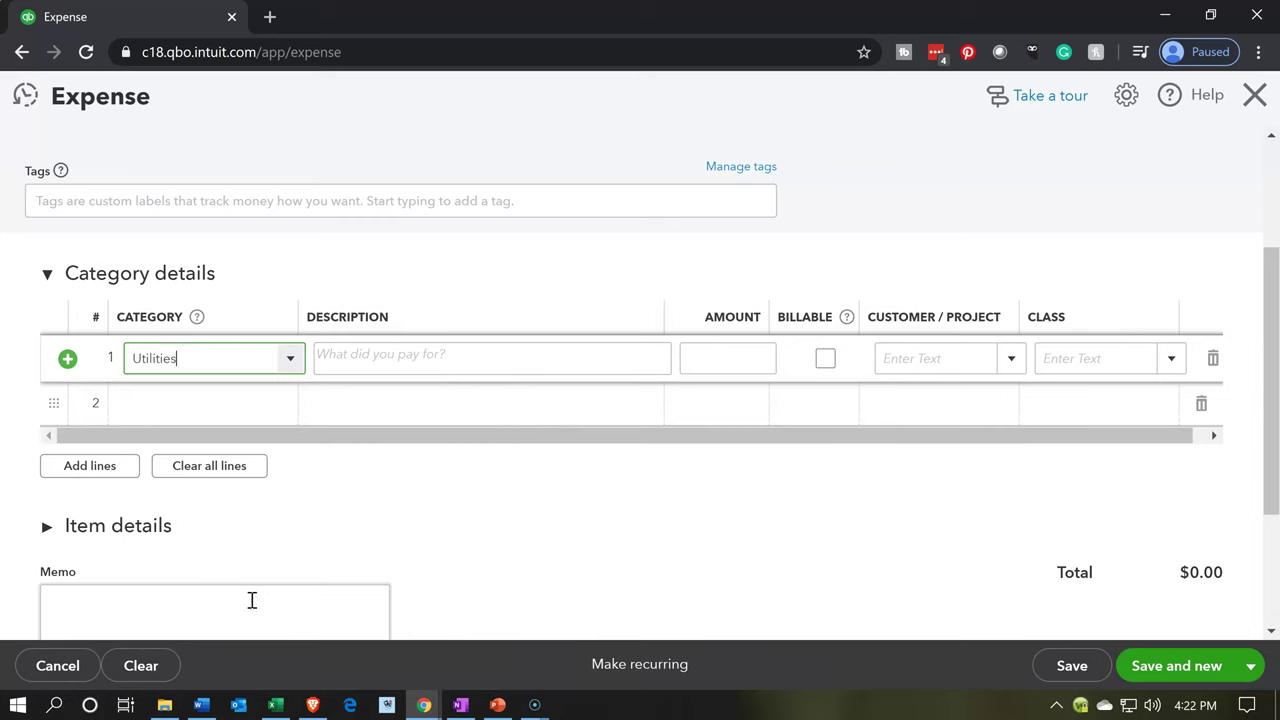
Enter 9,100 as the Utilities line's amount, checking the figure against the utilities entry in the Excel worksheet.
key("Tab")
key("Tab")
key("Tab")
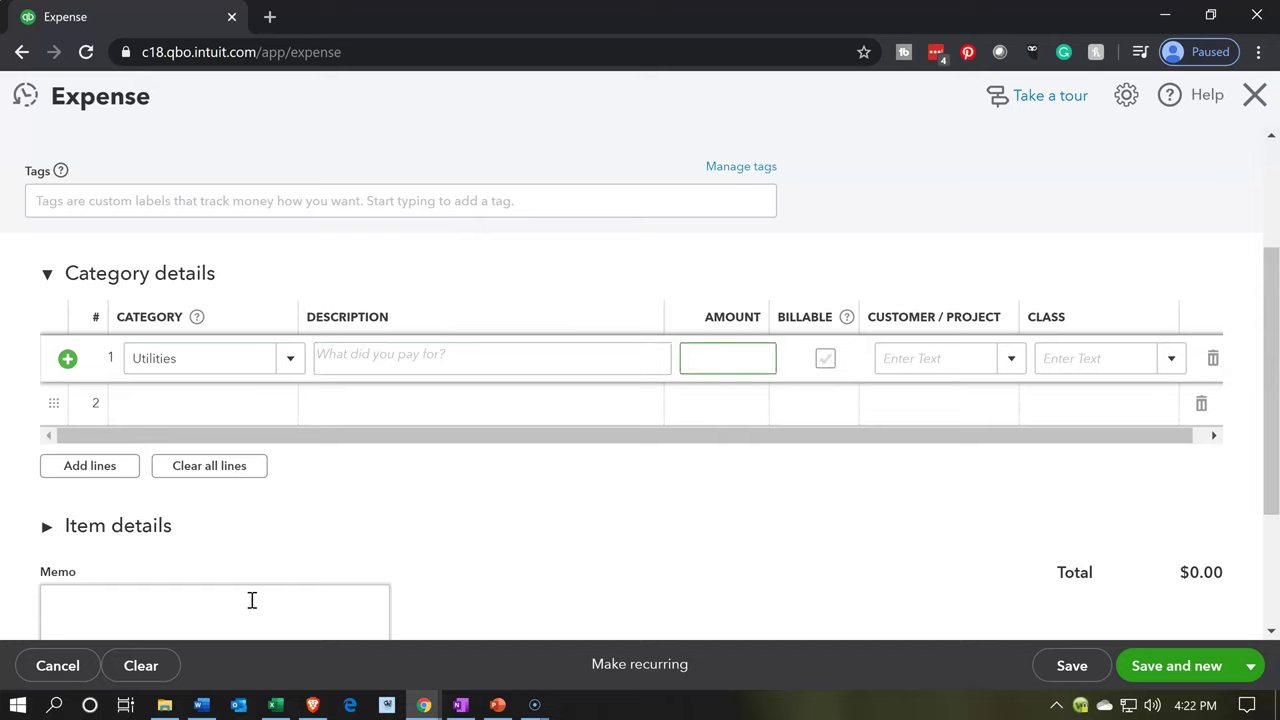
left_click(628, 474)
left_click(684, 366)
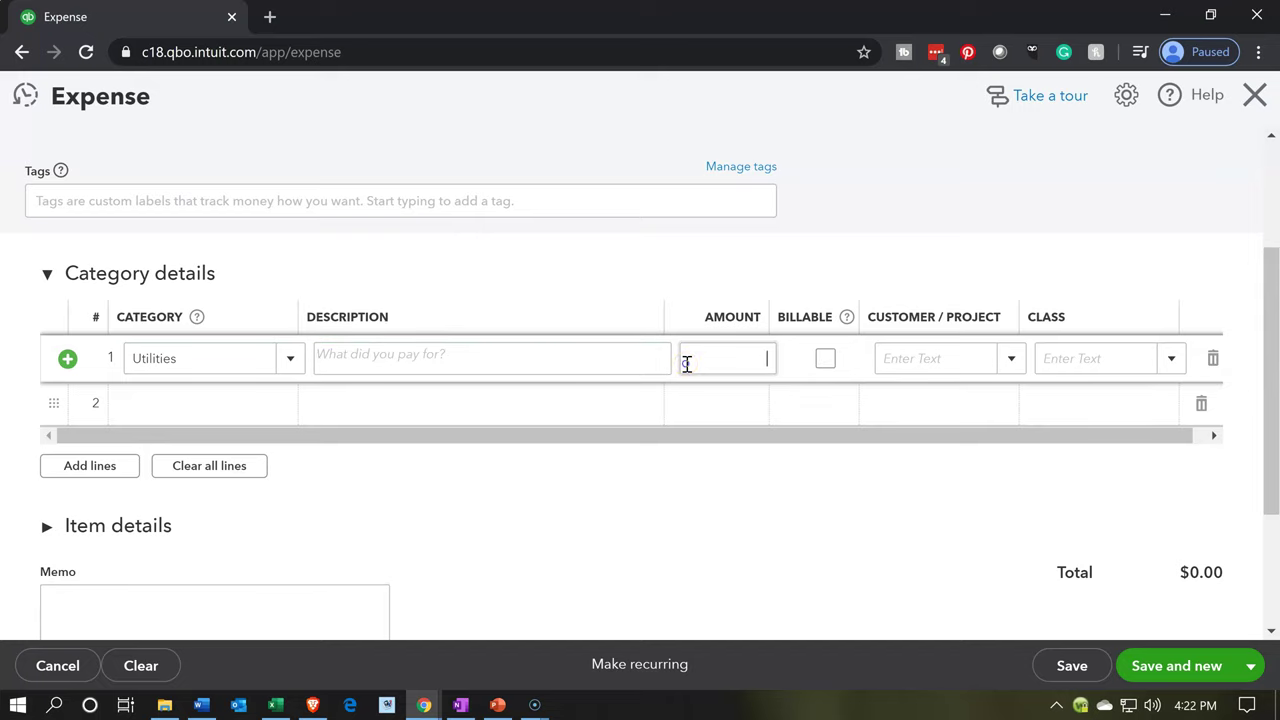
left_click(275, 705)
left_click(275, 705)
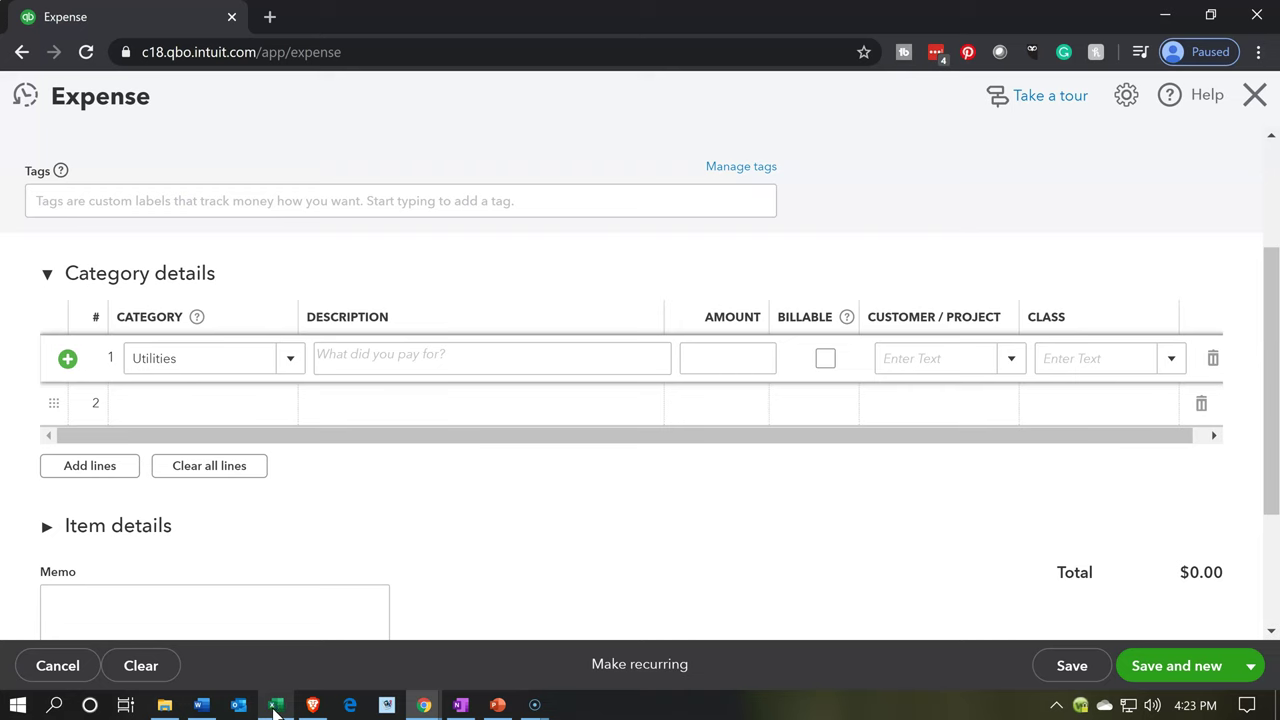
type("910")
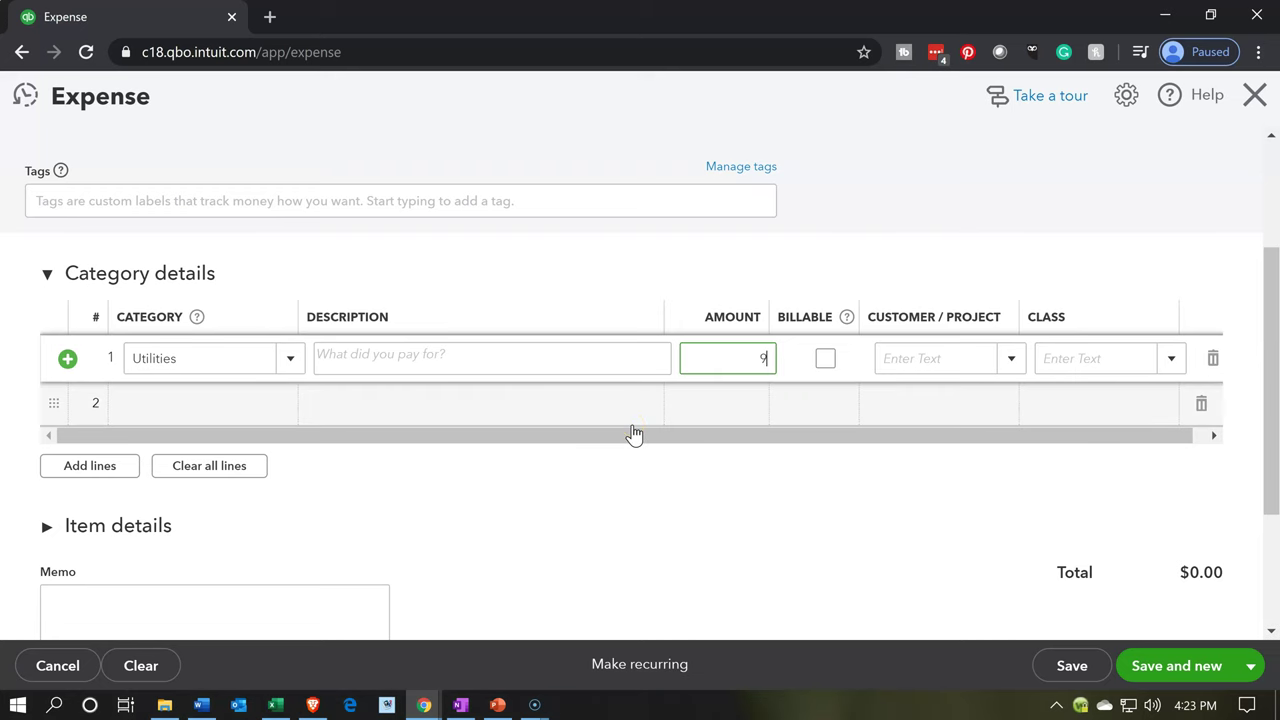
left_click(634, 434)
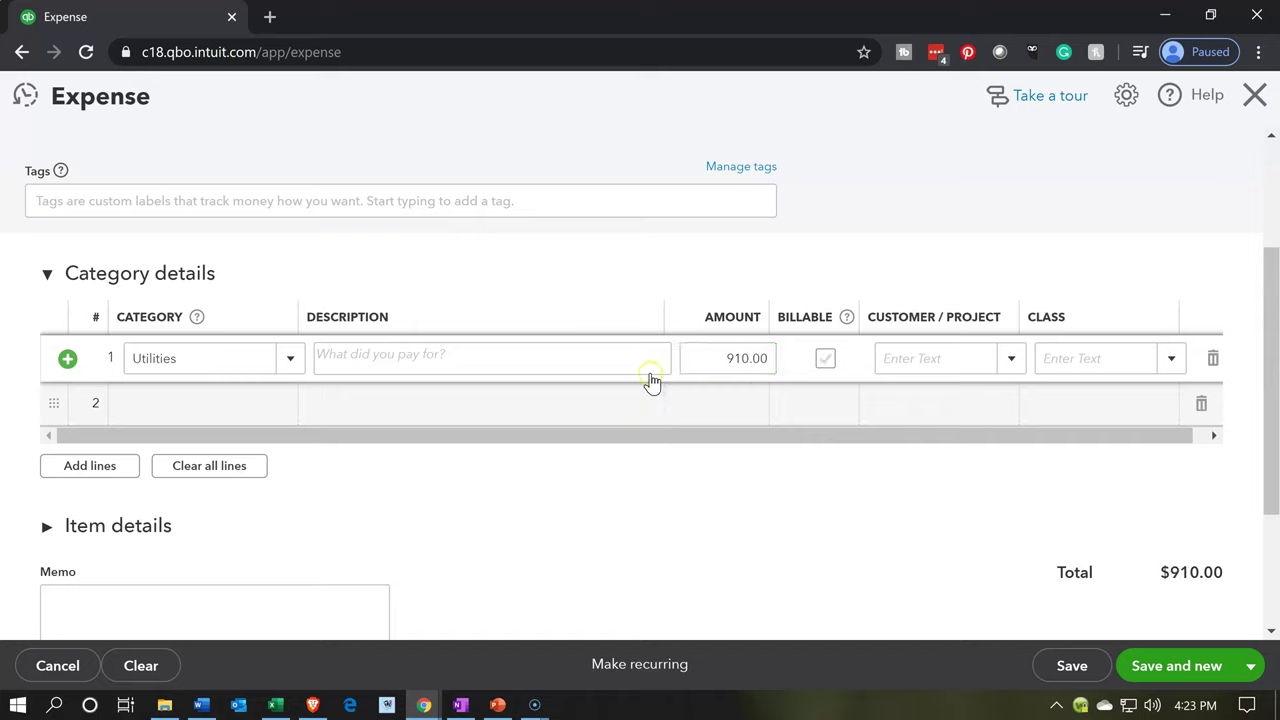
left_click(746, 366)
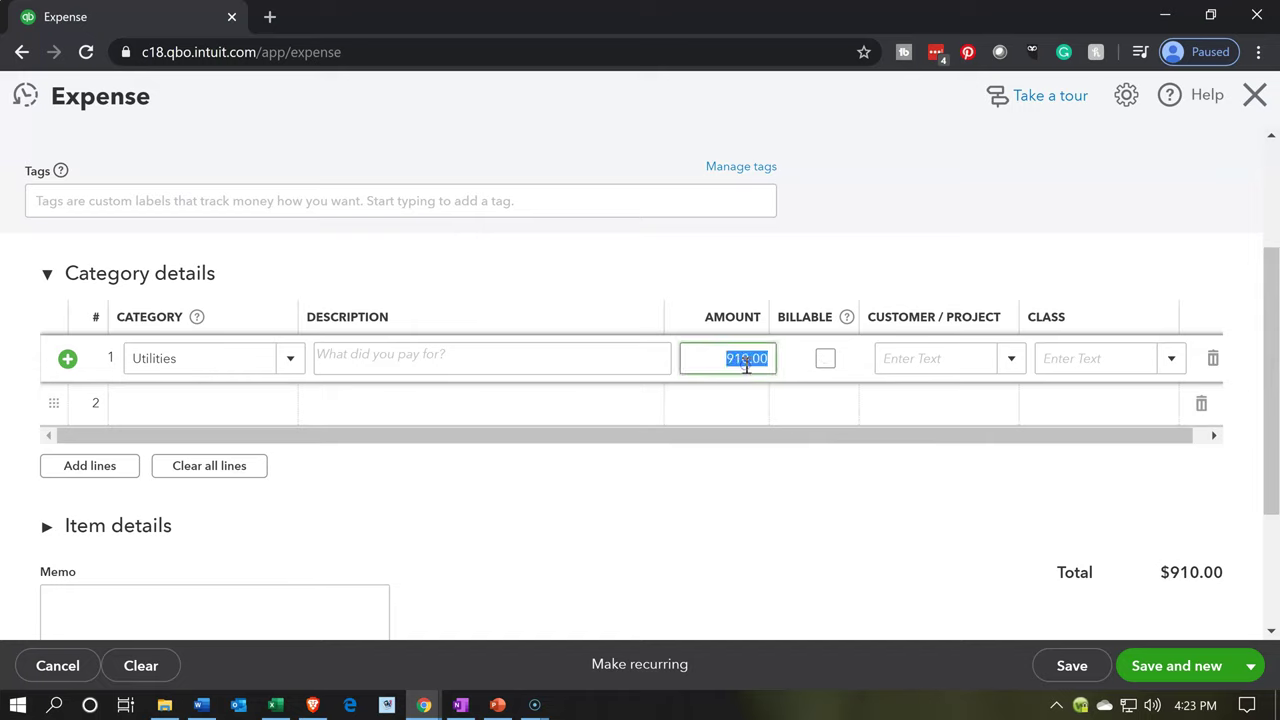
type("9100")
left_click(751, 534)
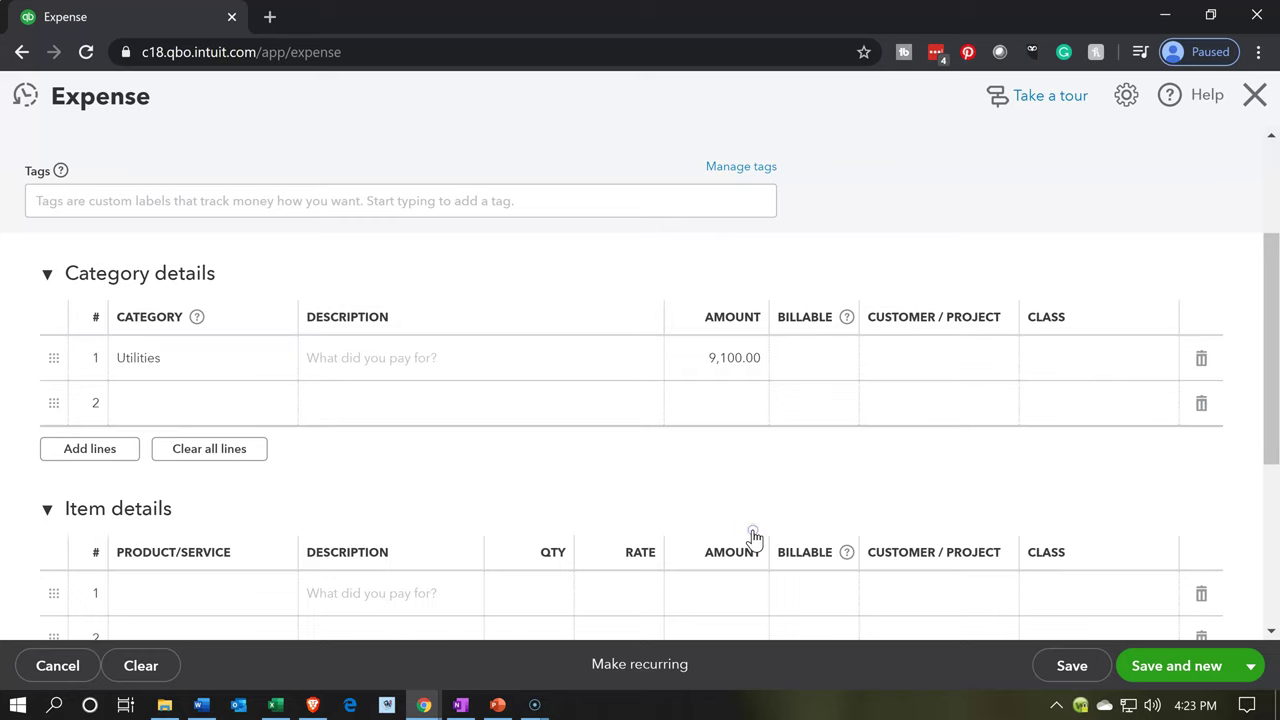
Review the Edison utilities expense, save it without a class, and start another new expense.
scroll(755, 538, "up", 1)
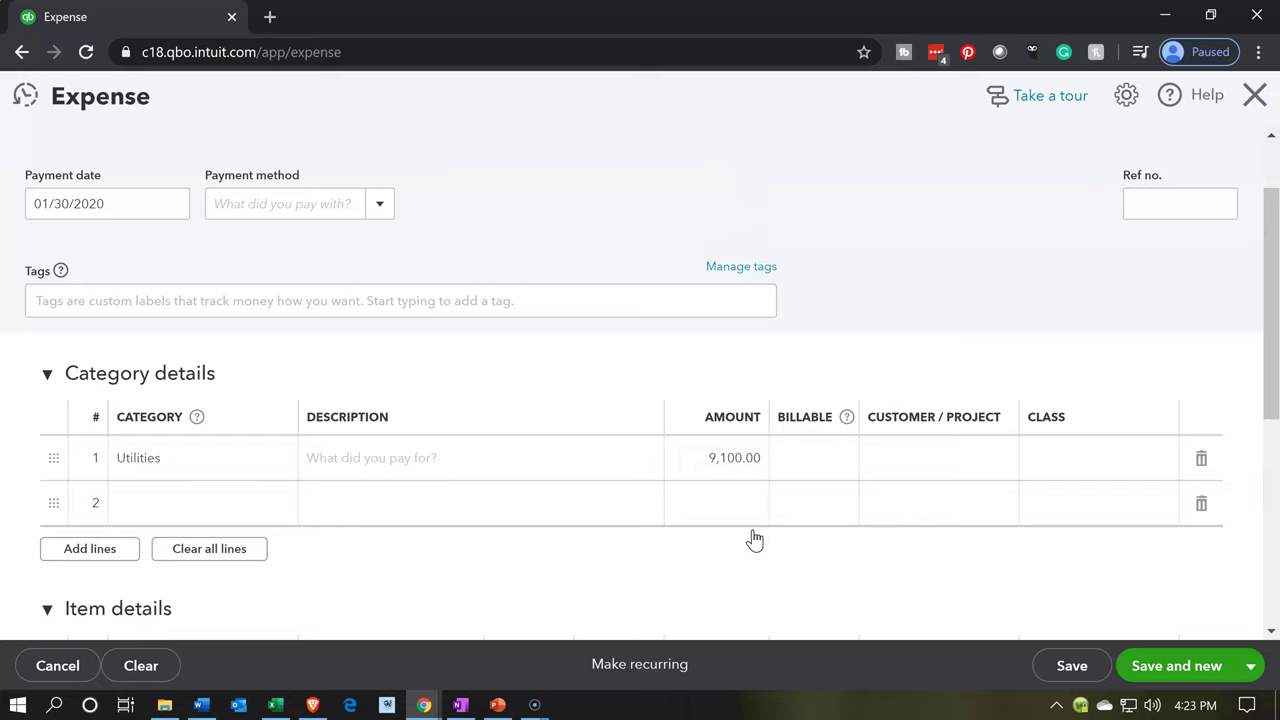
left_click(342, 552)
left_click(1005, 503)
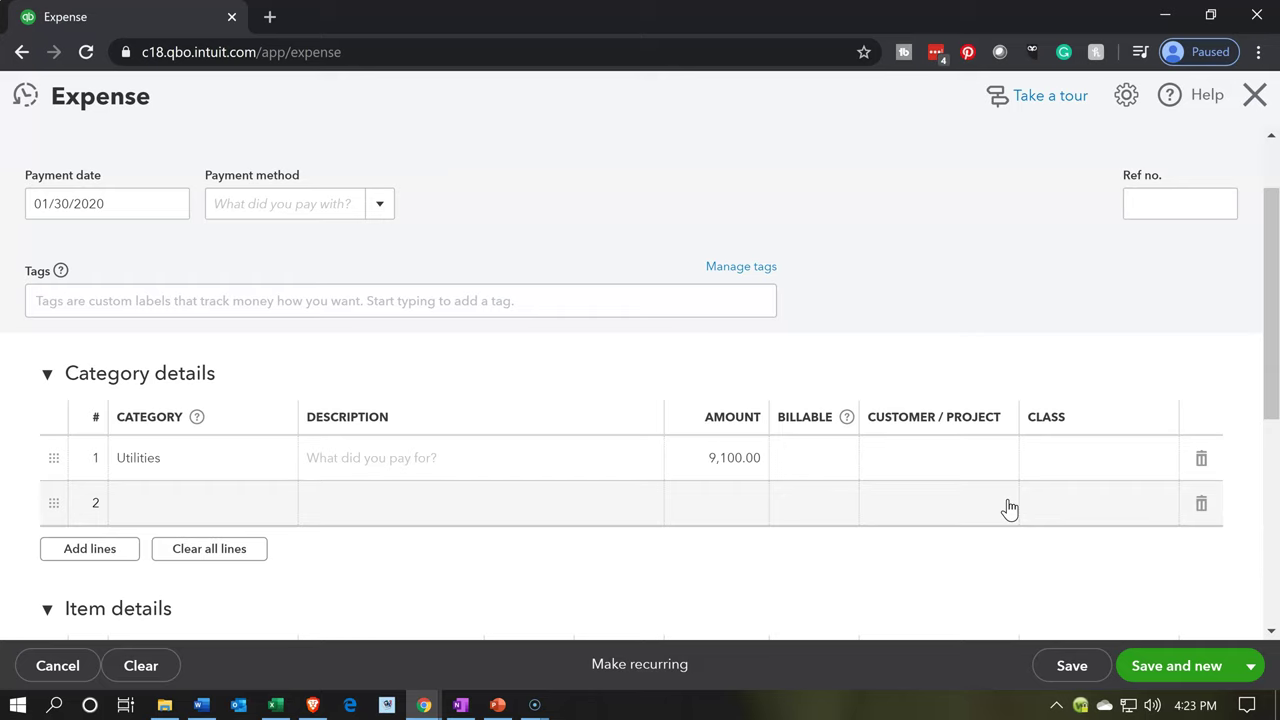
scroll(1009, 509, "down", 1)
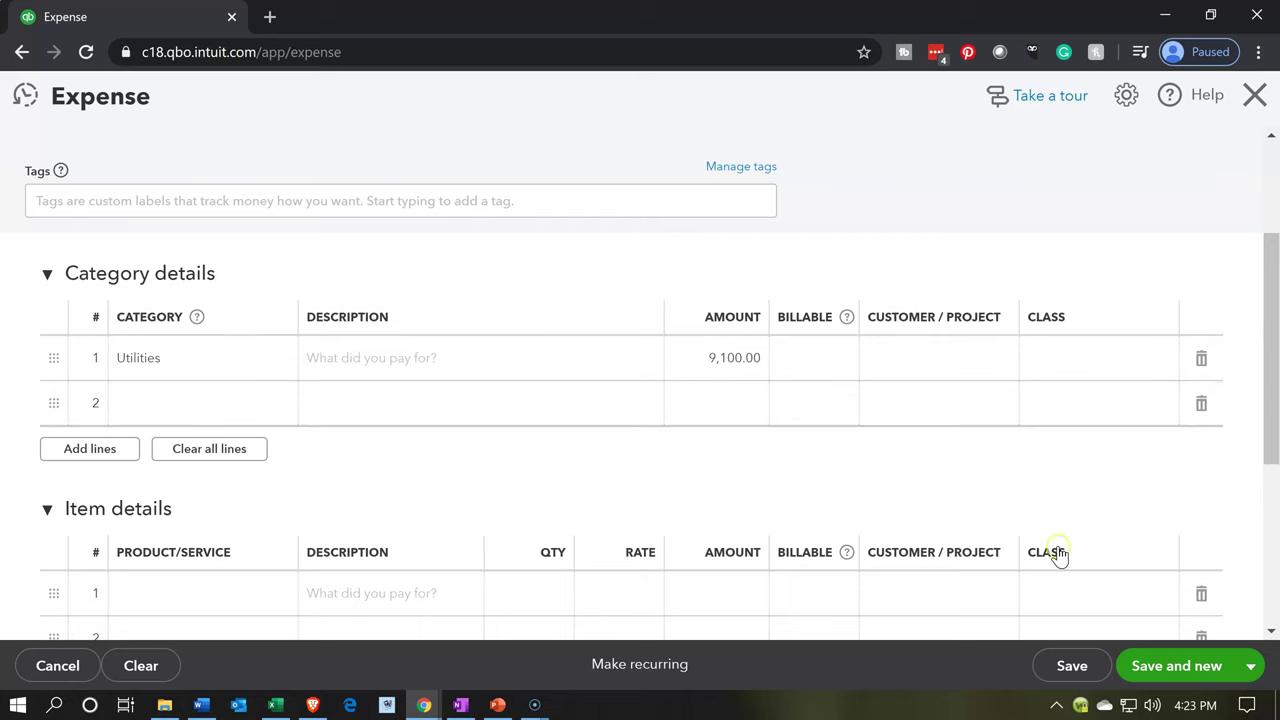
left_click(1142, 665)
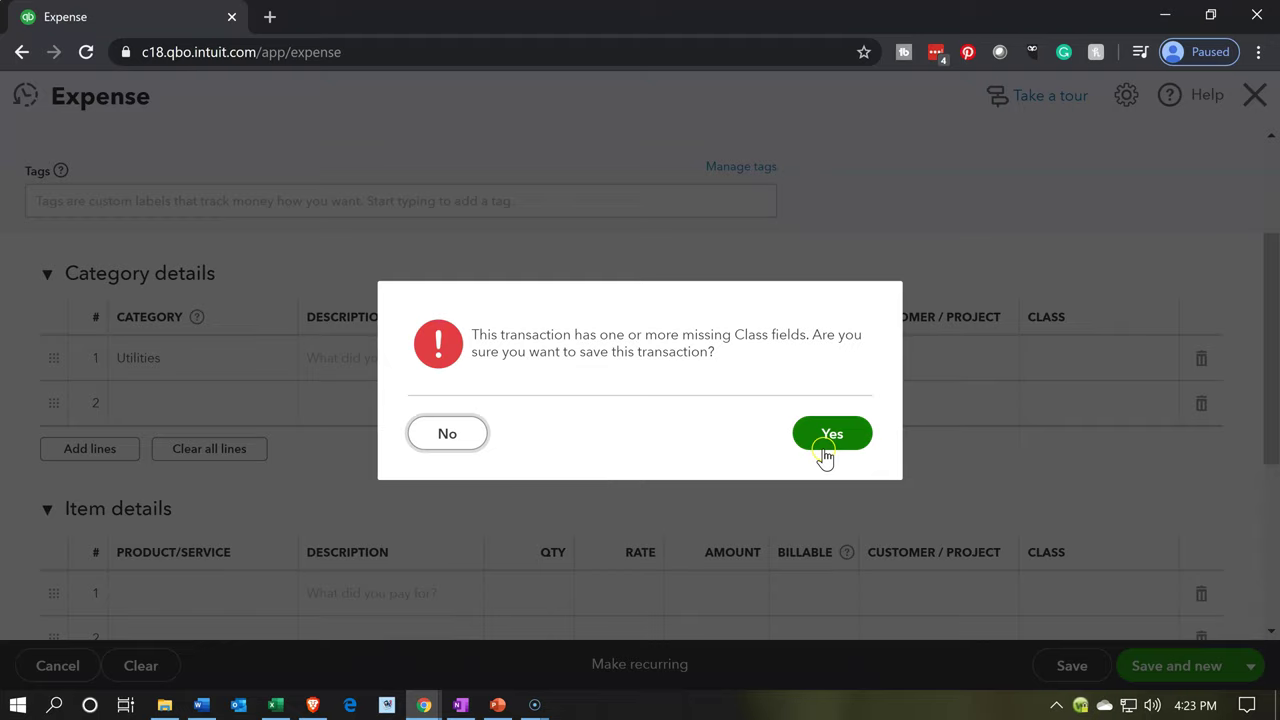
left_click(824, 450)
Switch to Excel, fill the 500 Supplies Expense journal entry, cells K12:M13, with green, and return to the new expense in QuickBooks Online.
left_click(271, 706)
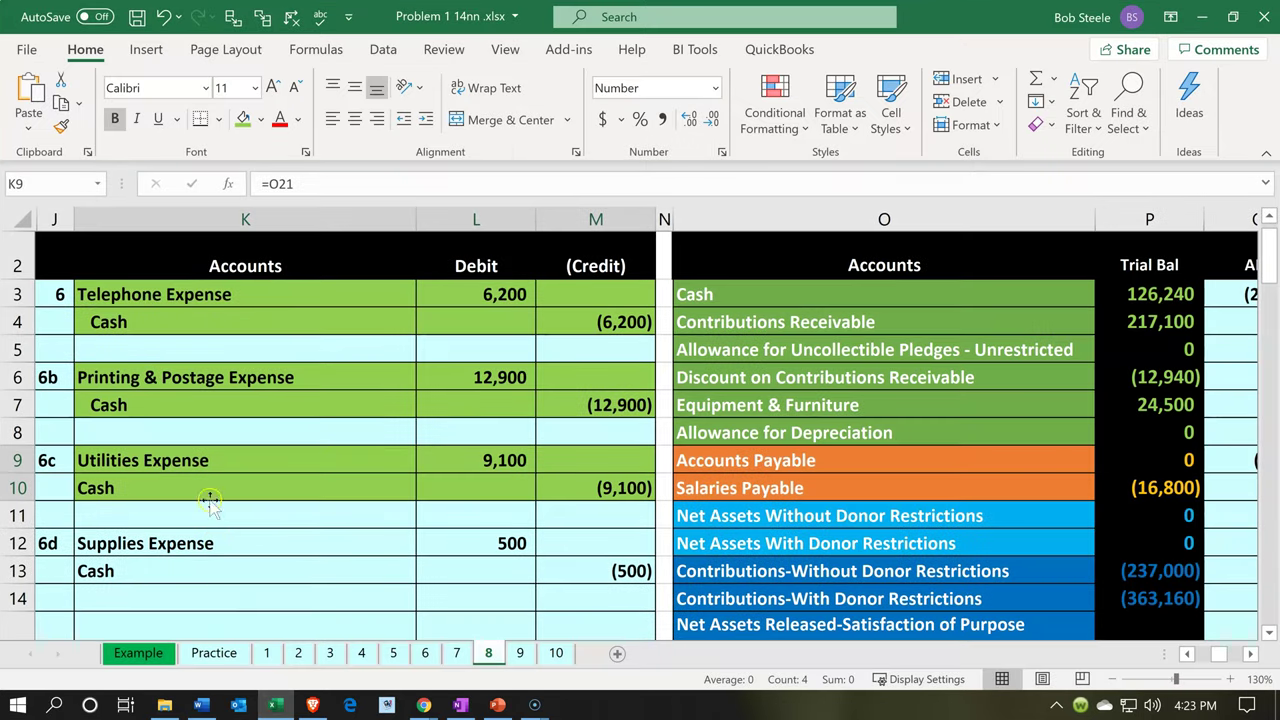
left_click(209, 497)
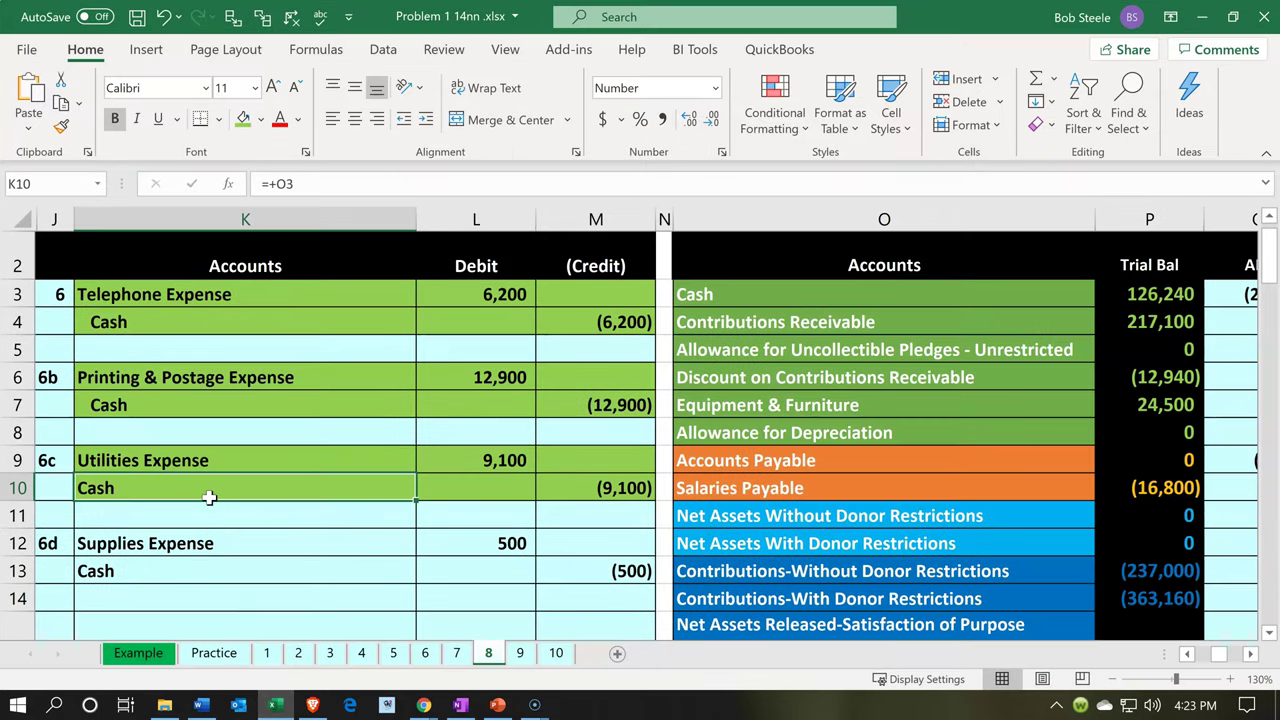
scroll(209, 497, "down", 1)
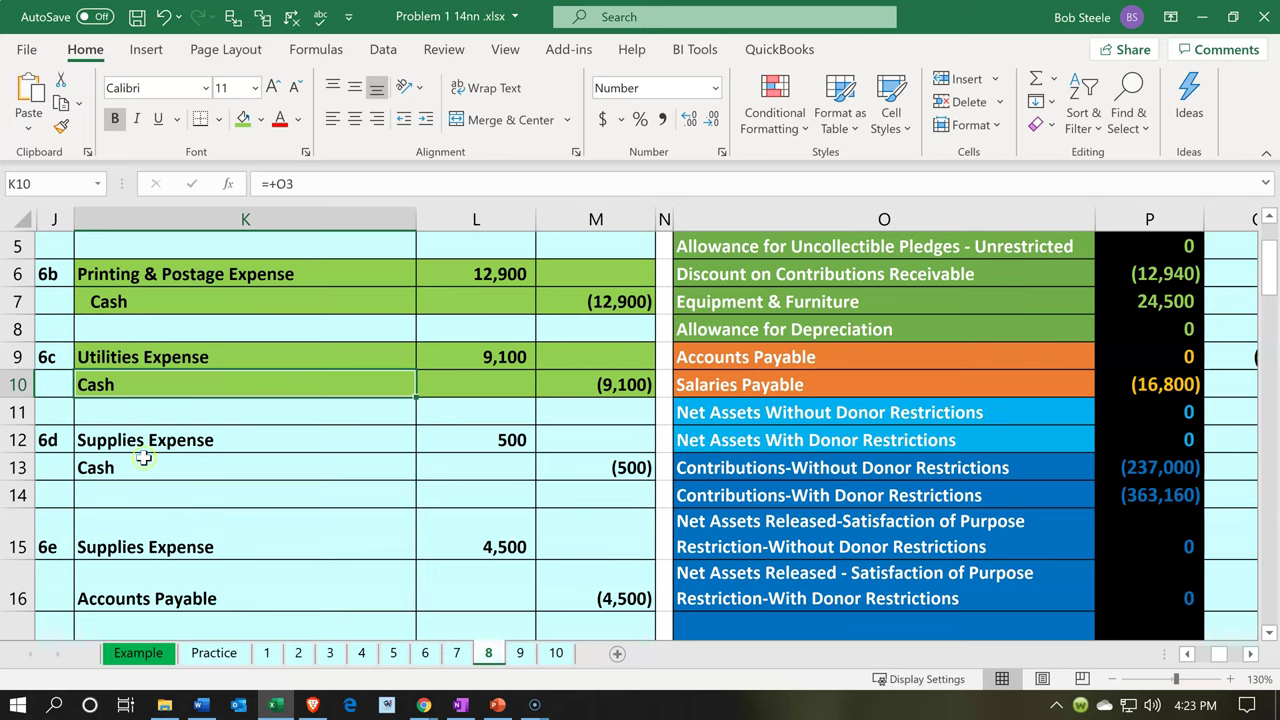
left_click_drag(130, 436, 571, 452)
right_click(340, 451)
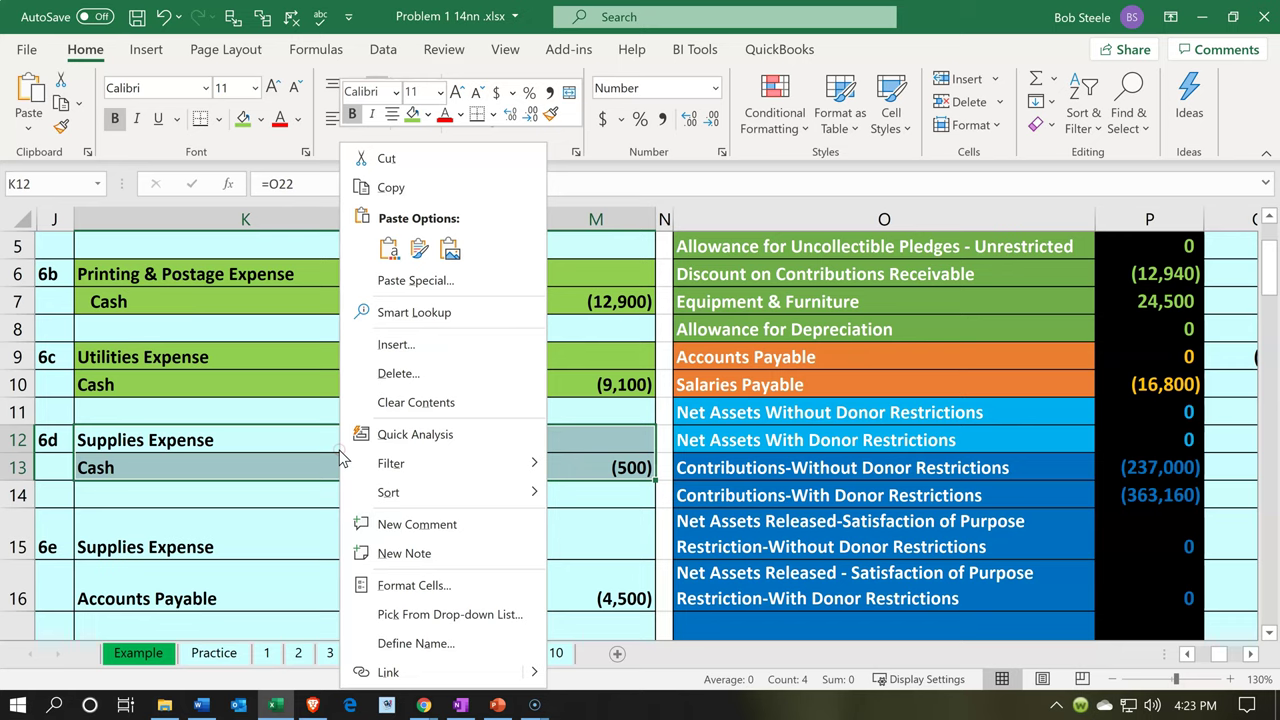
left_click(414, 115)
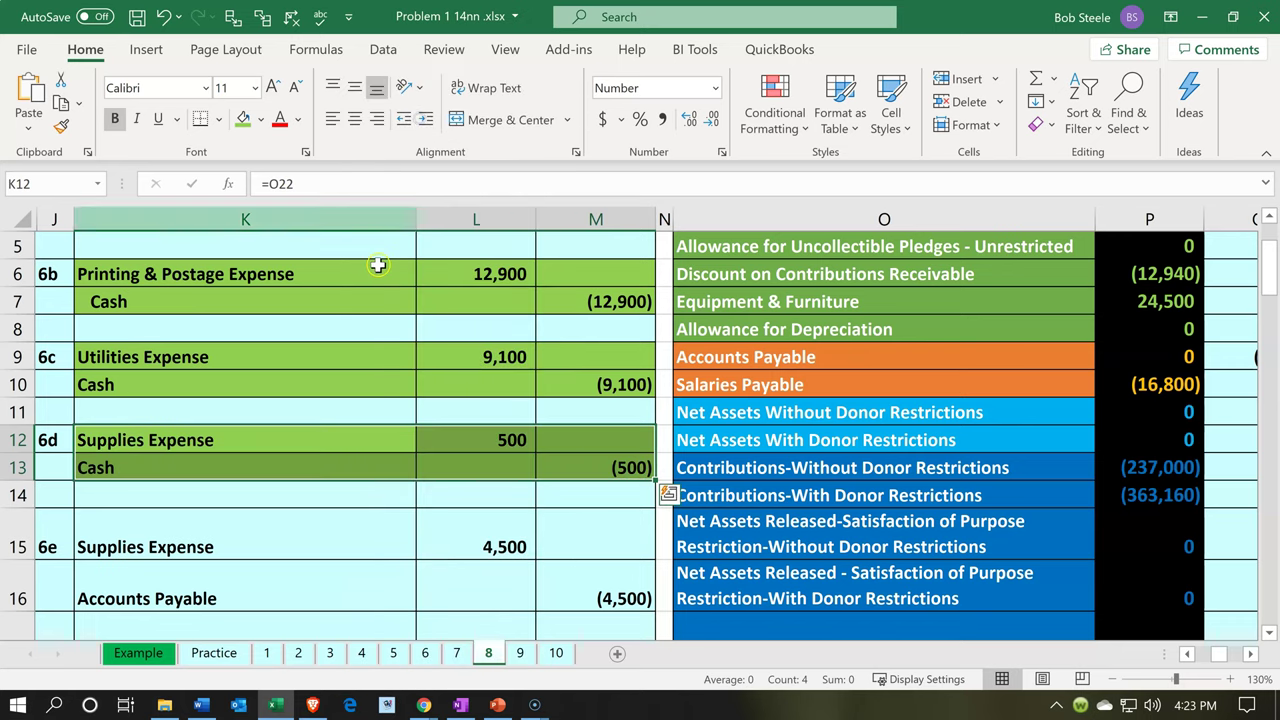
left_click(279, 705)
left_click(279, 705)
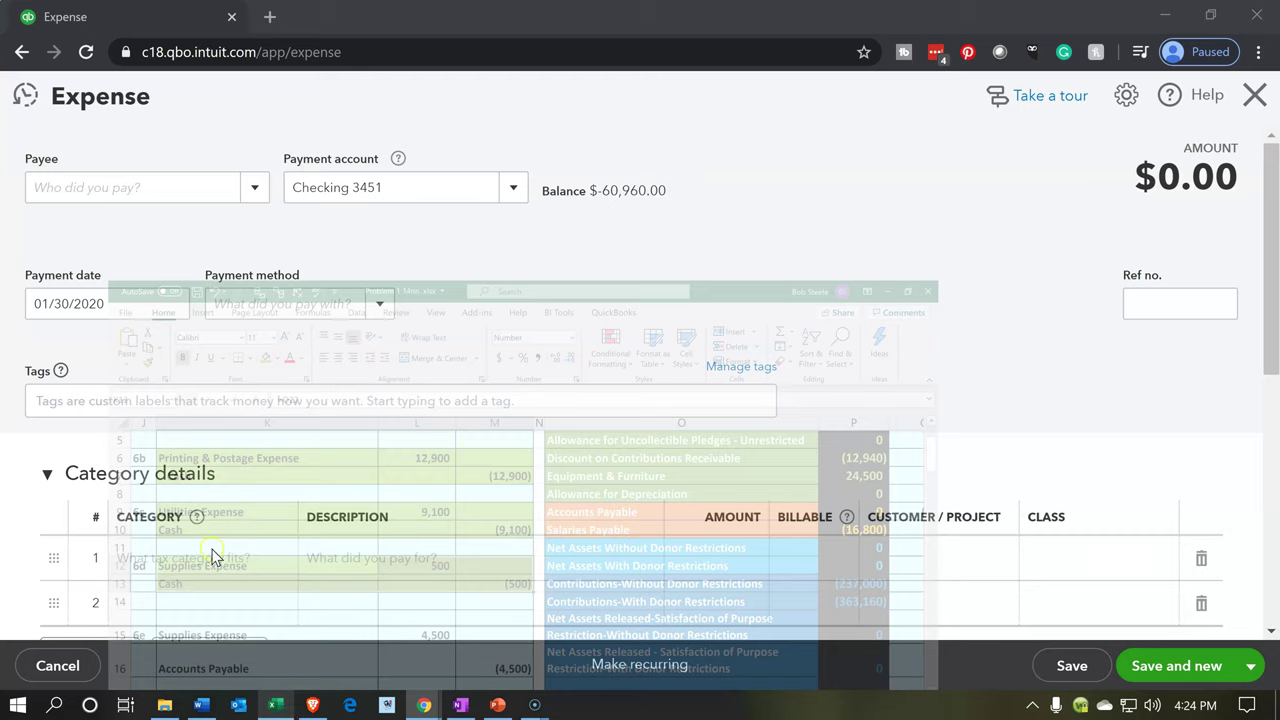
Set the new expense's payee to the existing vendor Office Depot.
left_click(110, 190)
type("Office D")
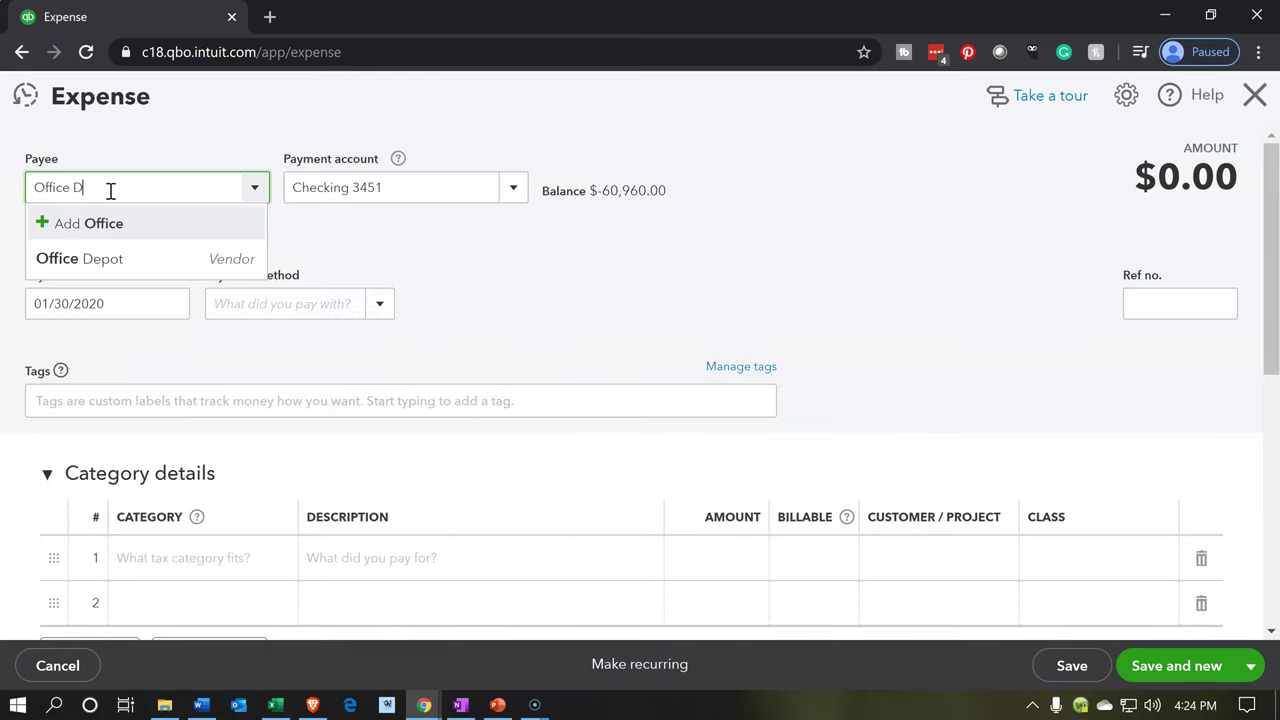
type("epot")
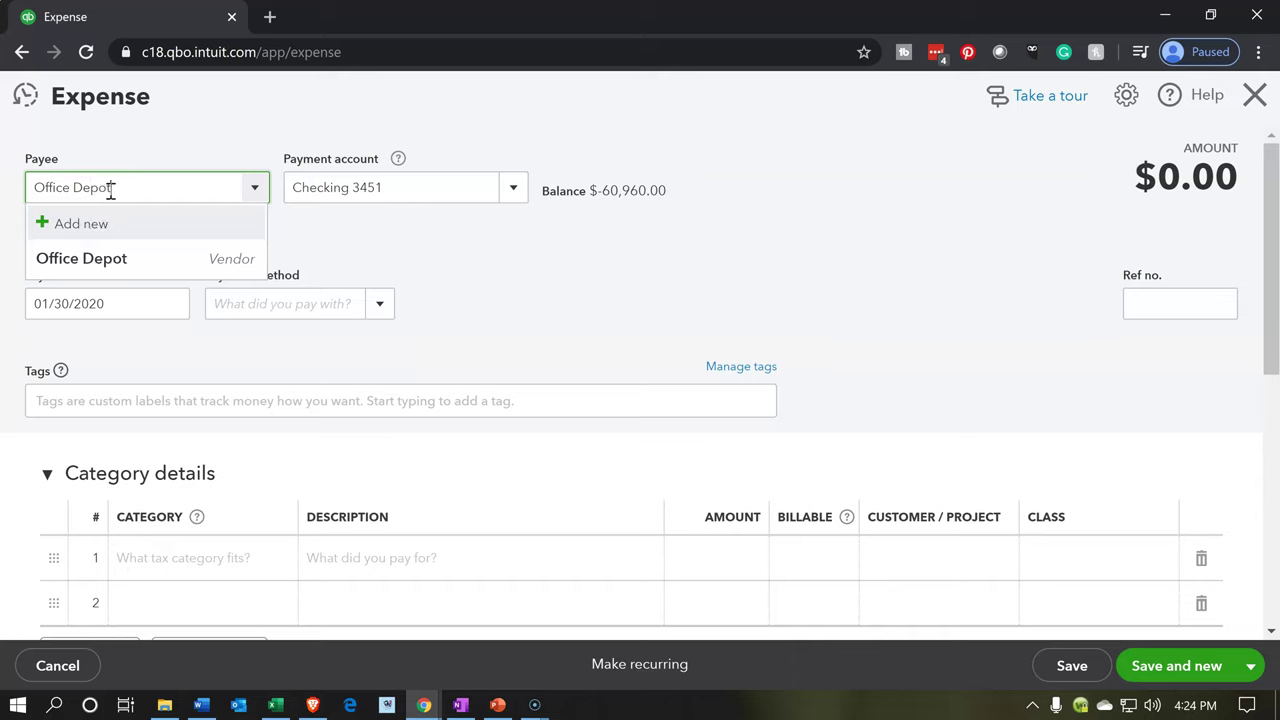
key("Tab")
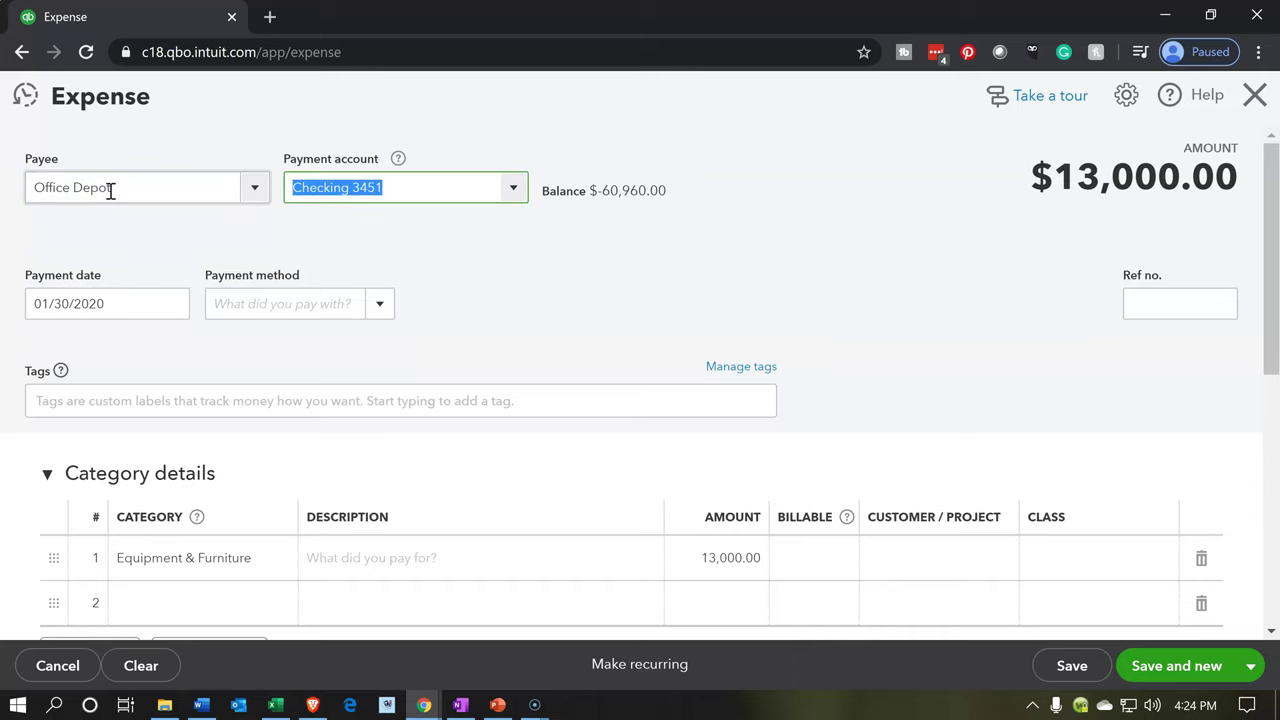
Set the first line's category to Office Supplies & Software on the Office Depot expense, keeping the payment account and date.
key("Tab")
key("Tab")
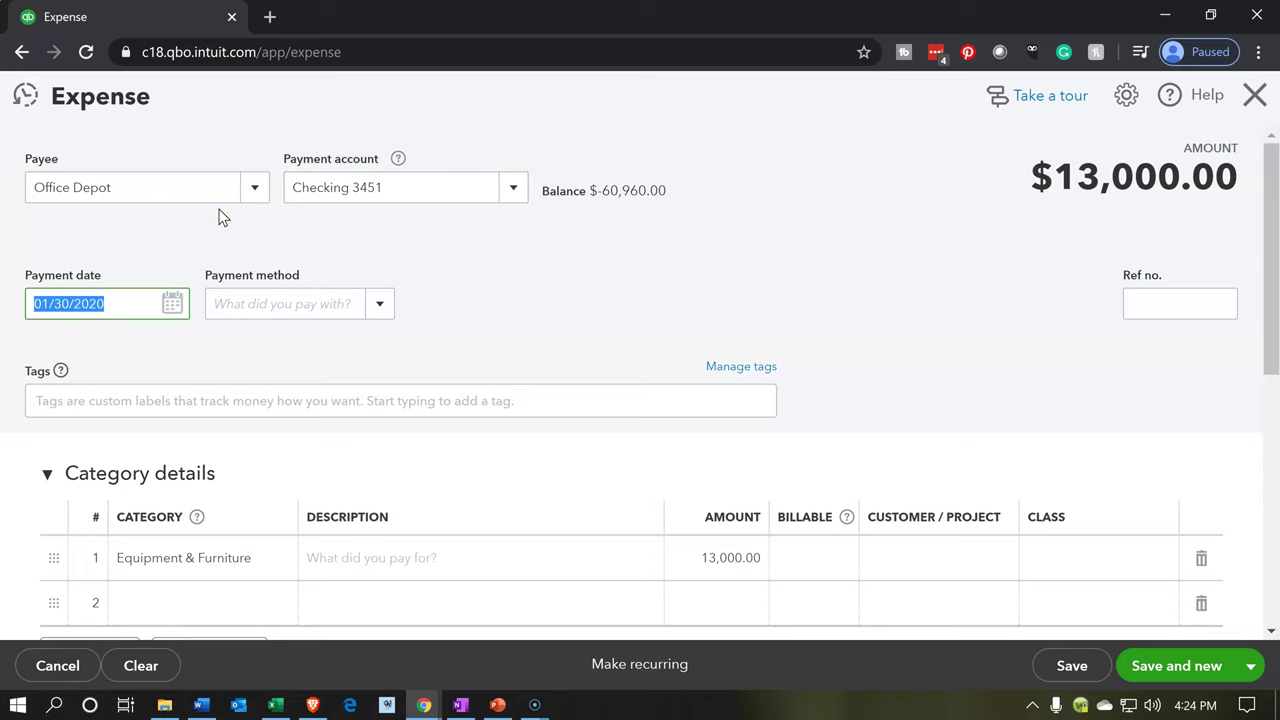
left_click(230, 215)
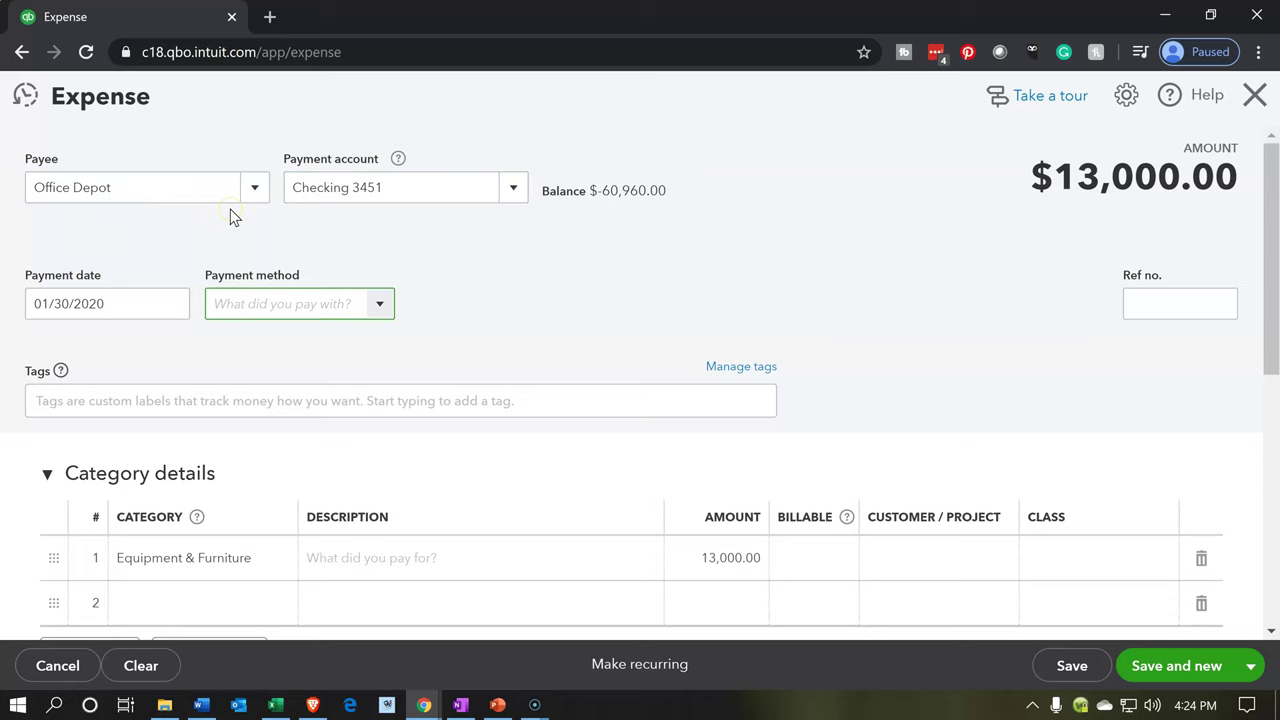
scroll(230, 212, "down", 1)
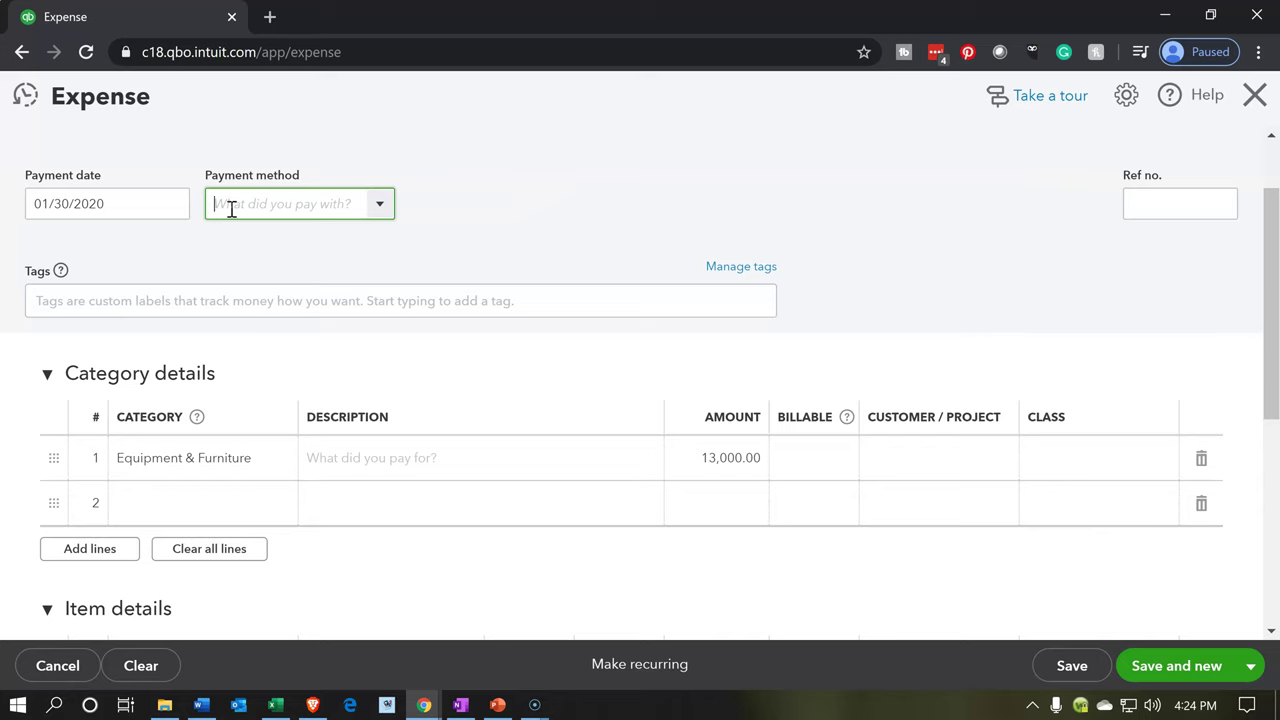
scroll(230, 209, "up", 1)
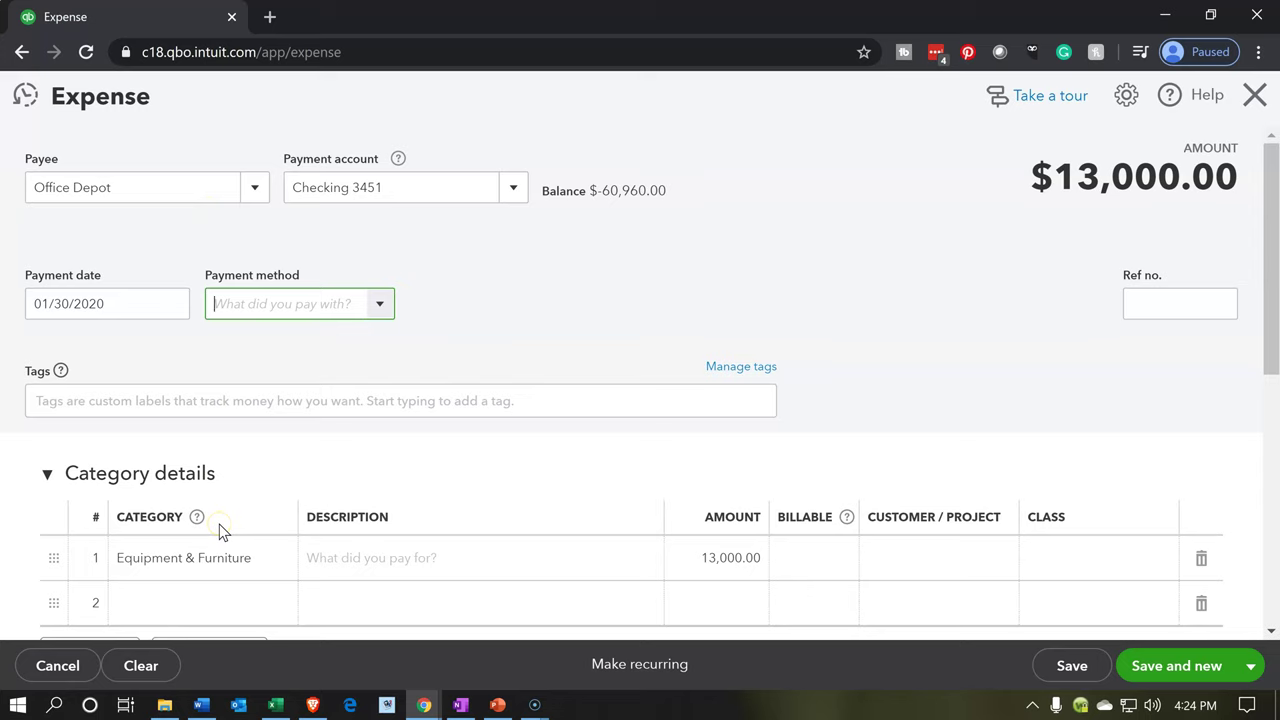
scroll(222, 532, "down", 1)
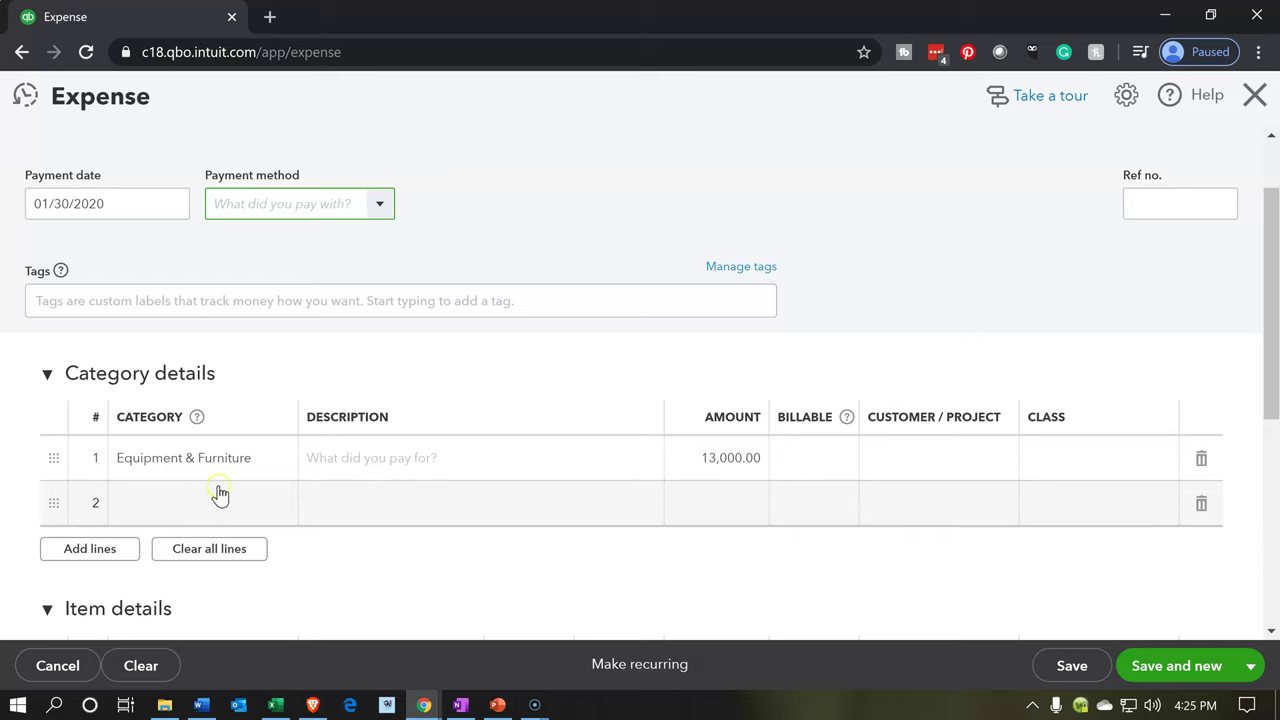
left_click(689, 488)
left_click(354, 497)
left_click(262, 465)
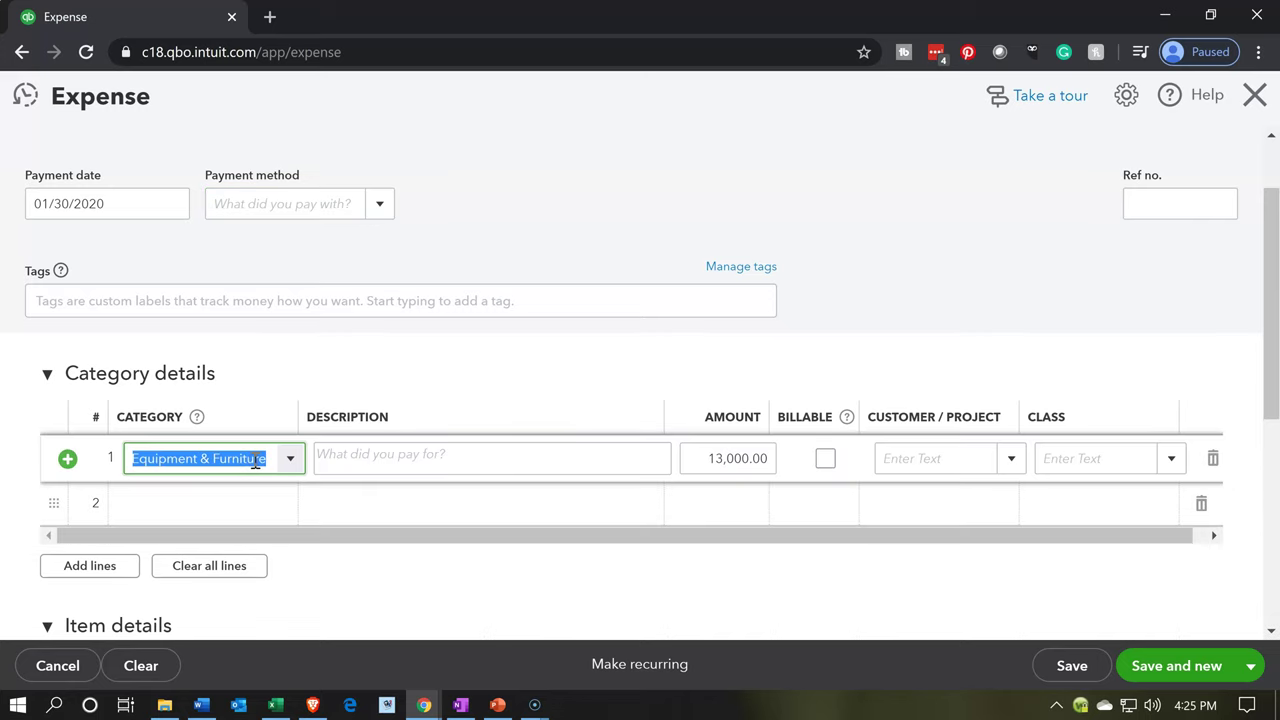
left_click(212, 487)
left_click(290, 458)
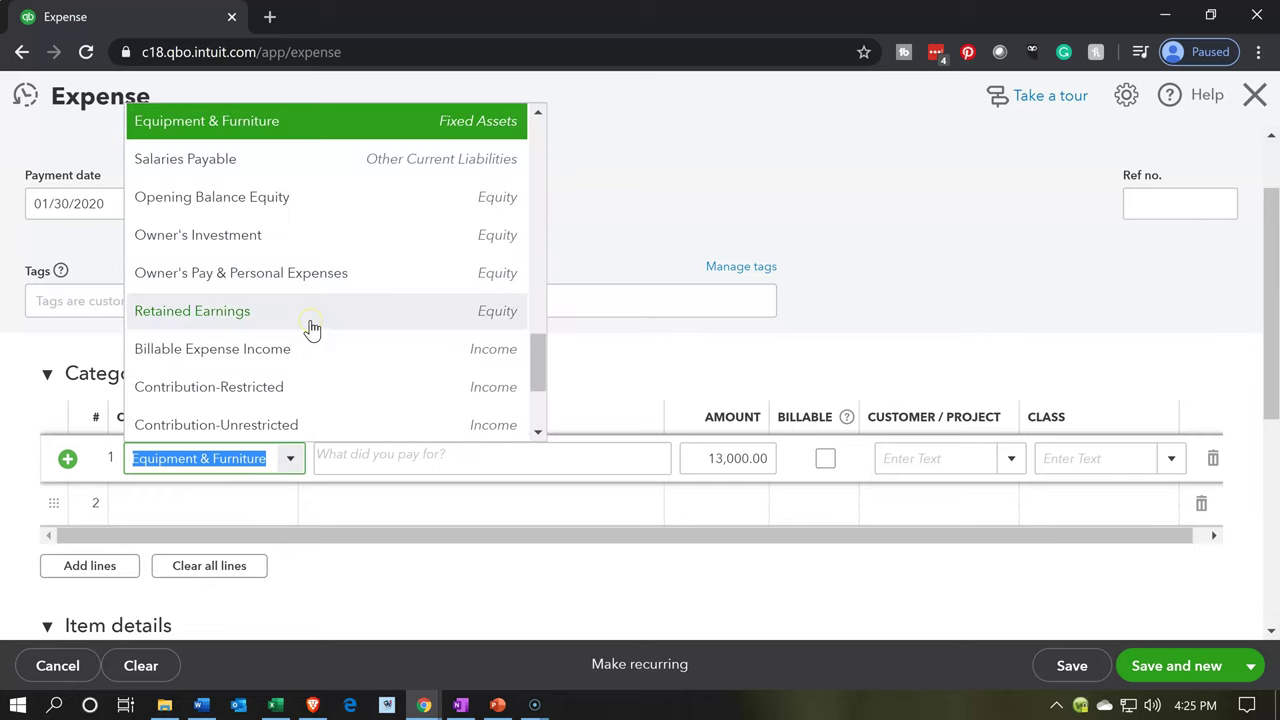
scroll(312, 328, "down", 2)
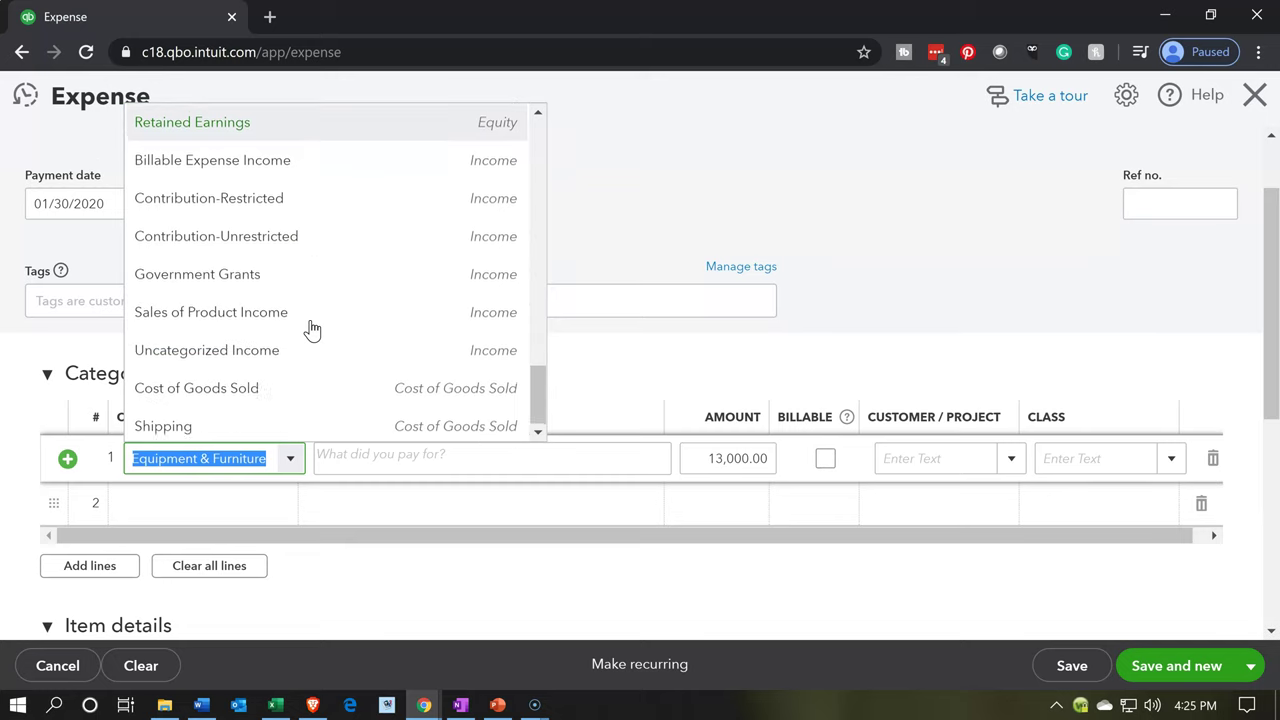
scroll(312, 328, "up", 5)
scroll(312, 328, "up", 10)
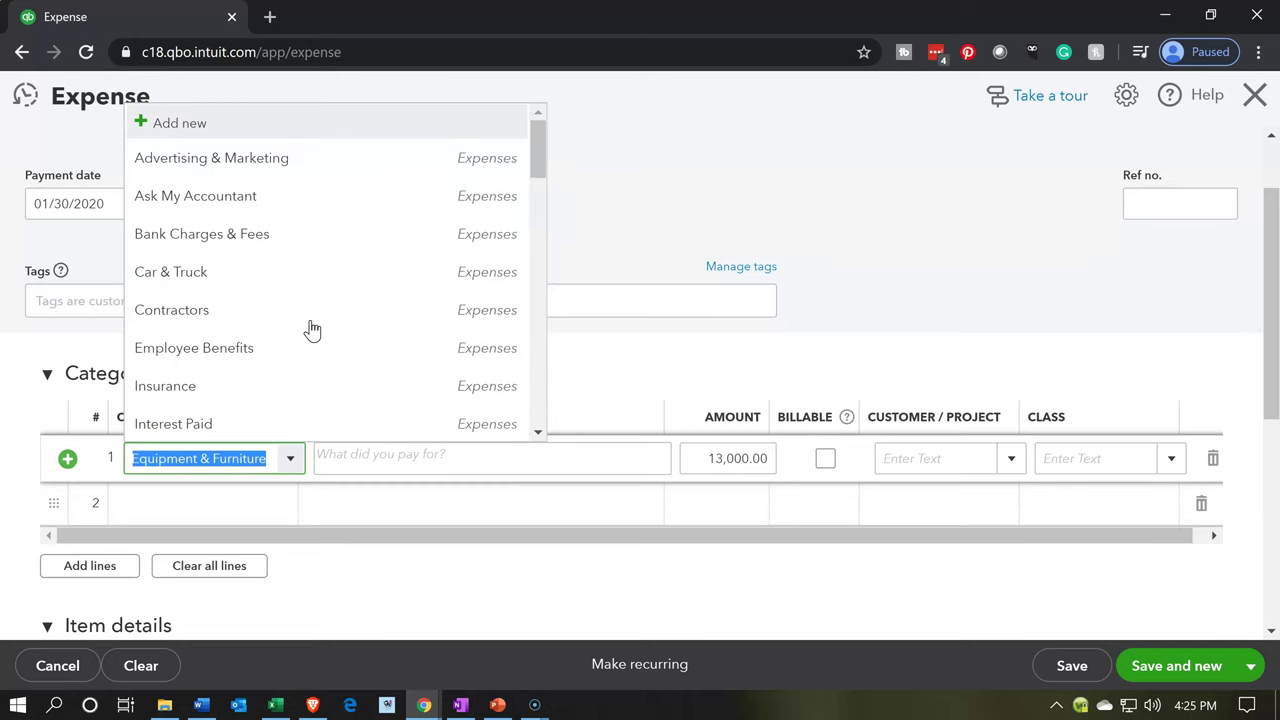
scroll(312, 328, "down", 1)
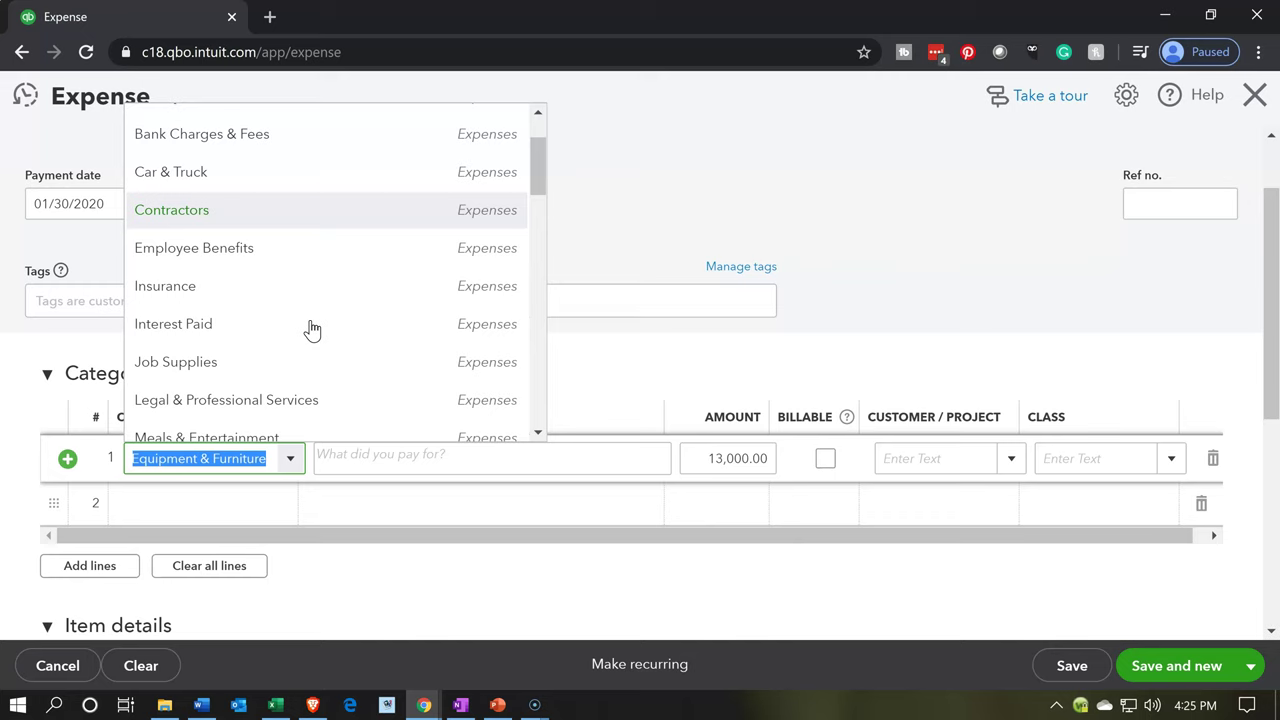
scroll(312, 328, "down", 1)
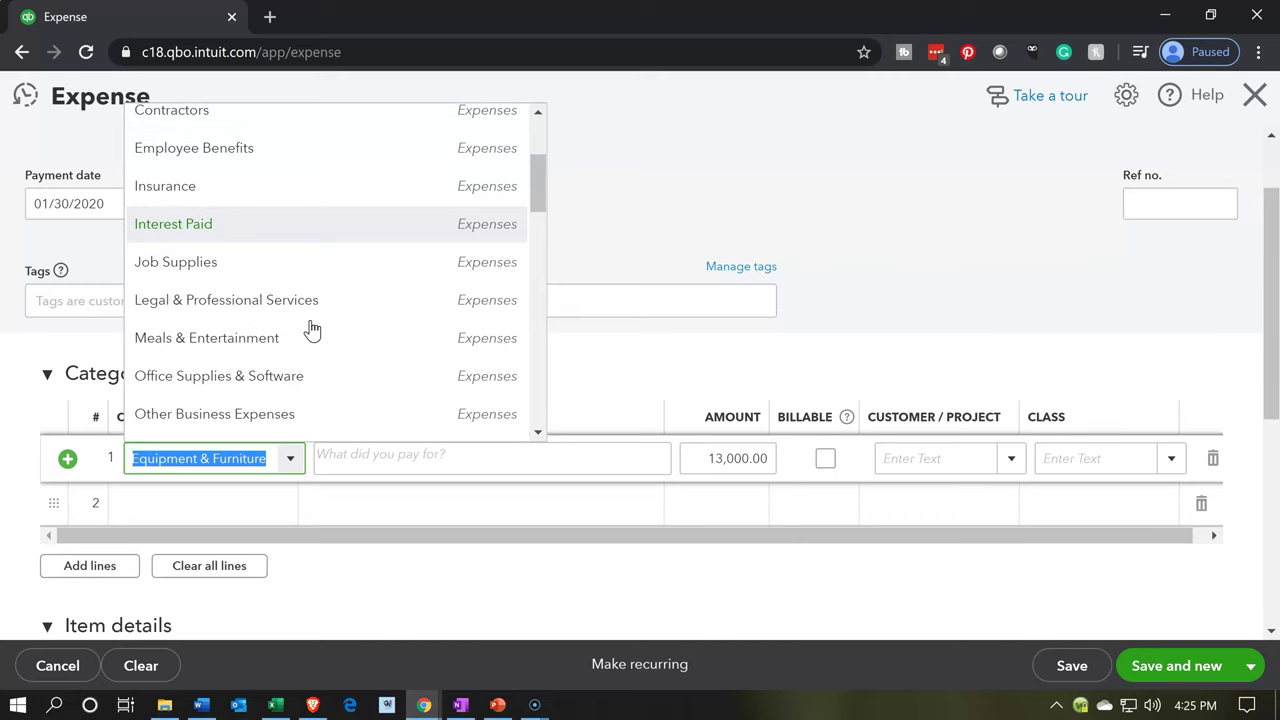
left_click(277, 381)
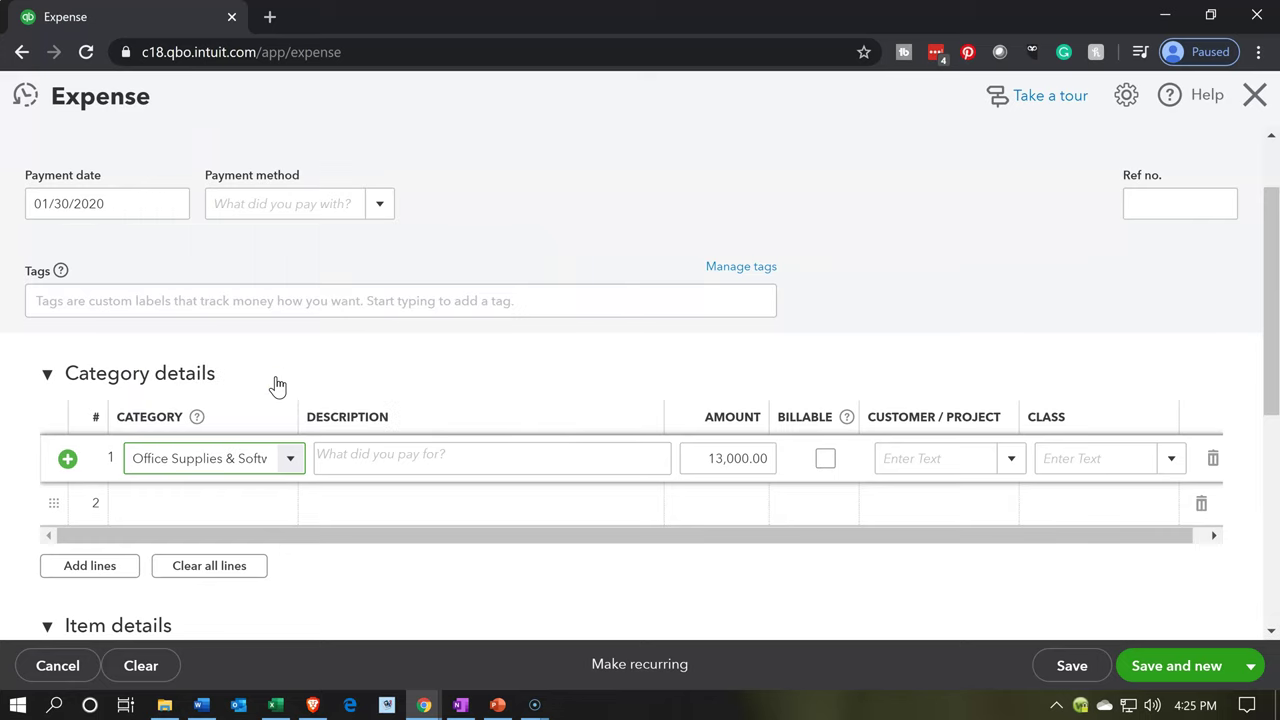
Enter 500 as the Office Supplies & Software line's amount, checking the figure against the Excel worksheet.
key("Tab")
key("Tab")
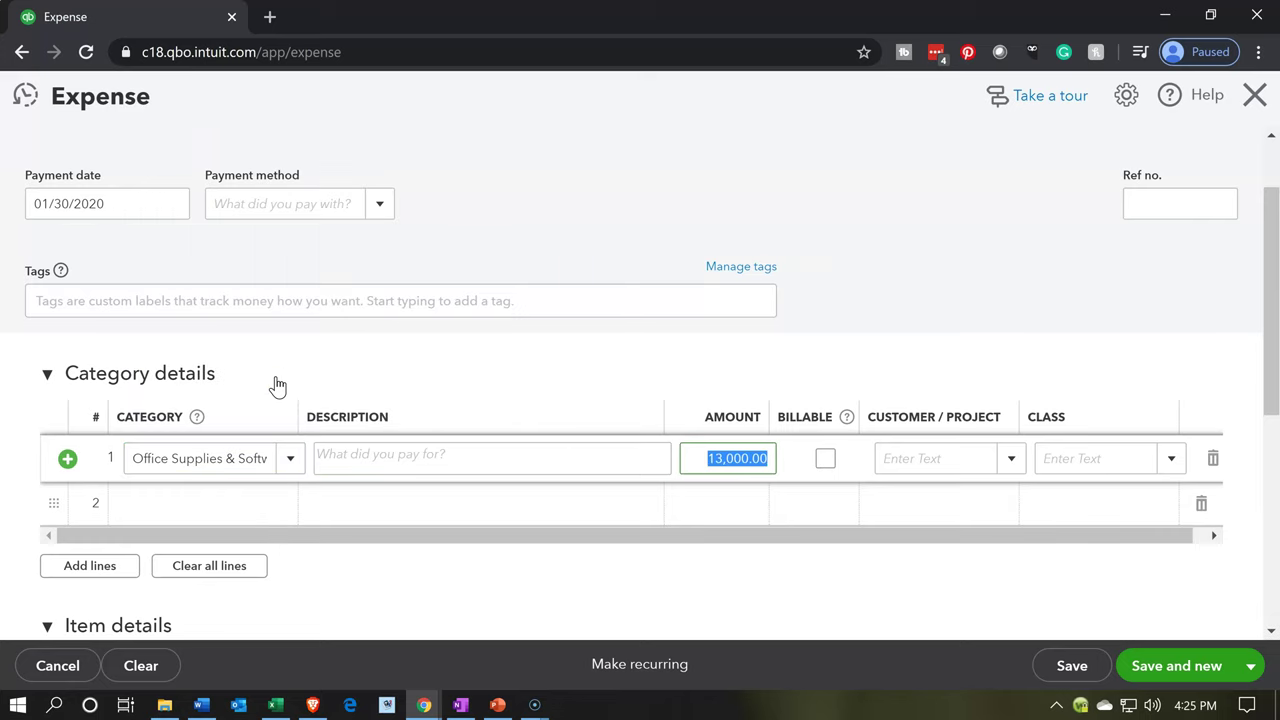
left_click(277, 705)
left_click(280, 705)
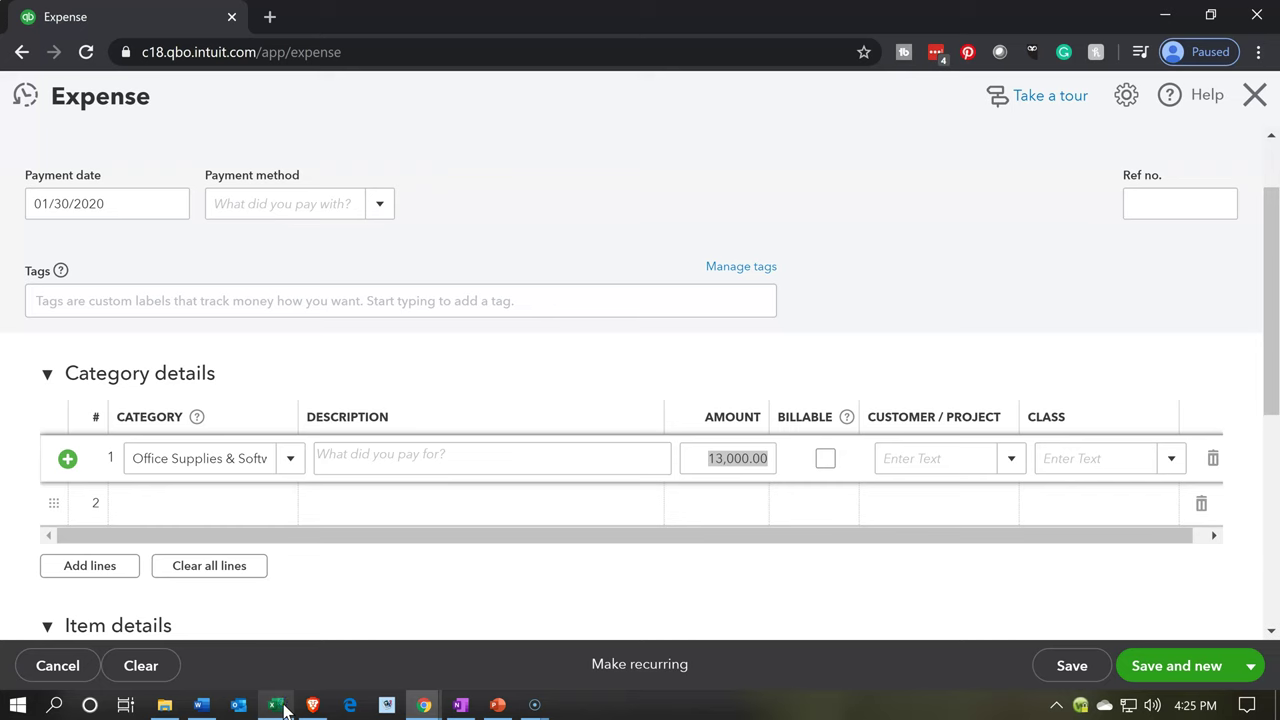
type("500")
key("Tab")
Review the Office Depot supplies expense, save it without a class, and start another new expense.
scroll(557, 520, "up", 1)
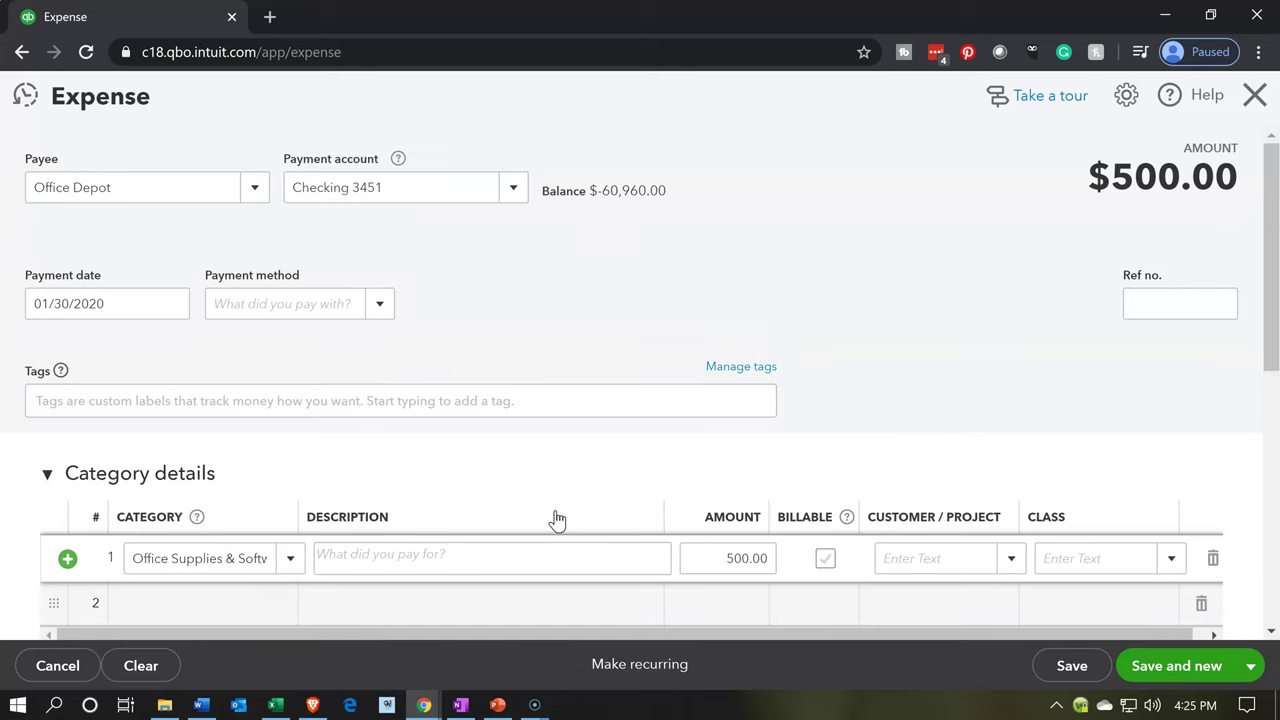
scroll(557, 520, "down", 1)
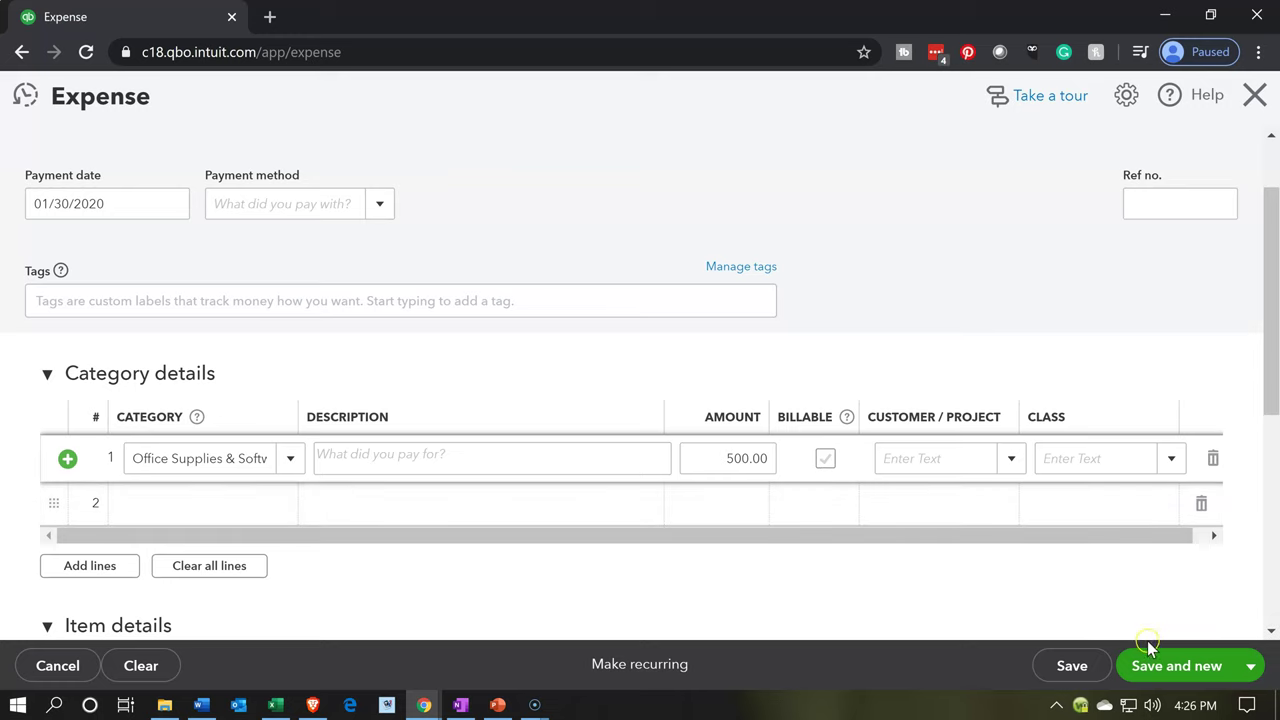
left_click(1150, 672)
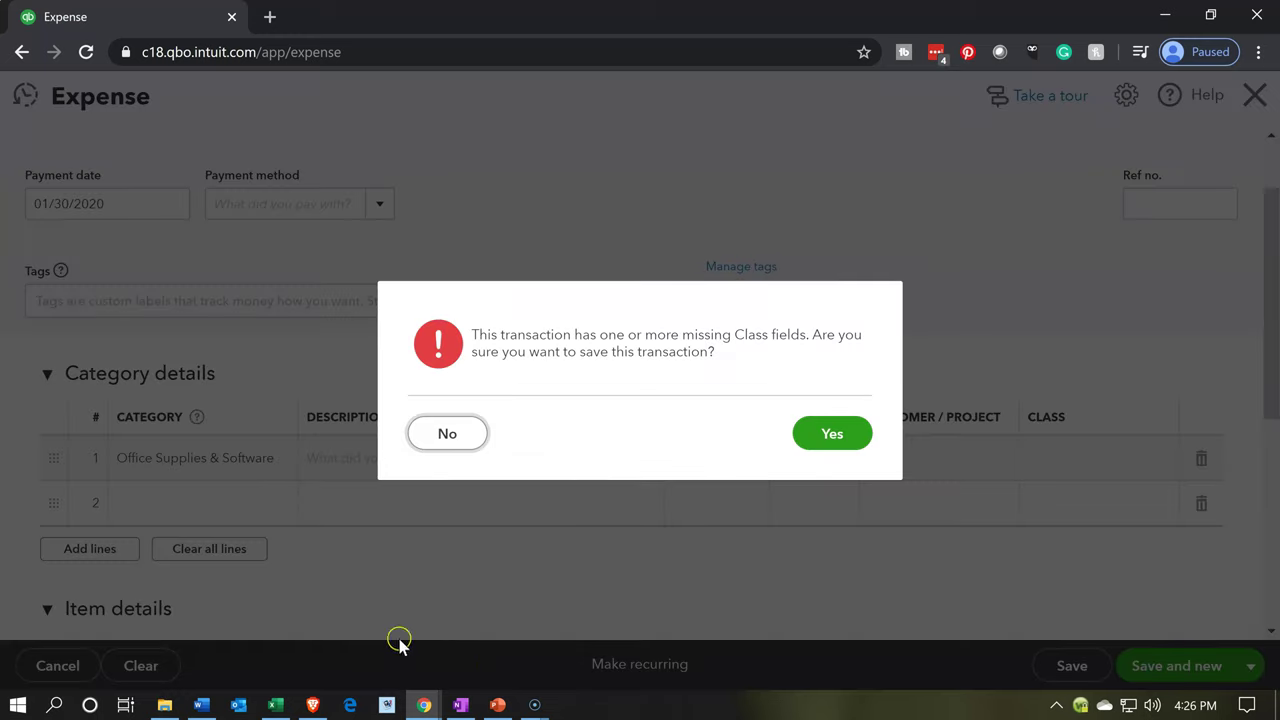
left_click(834, 436)
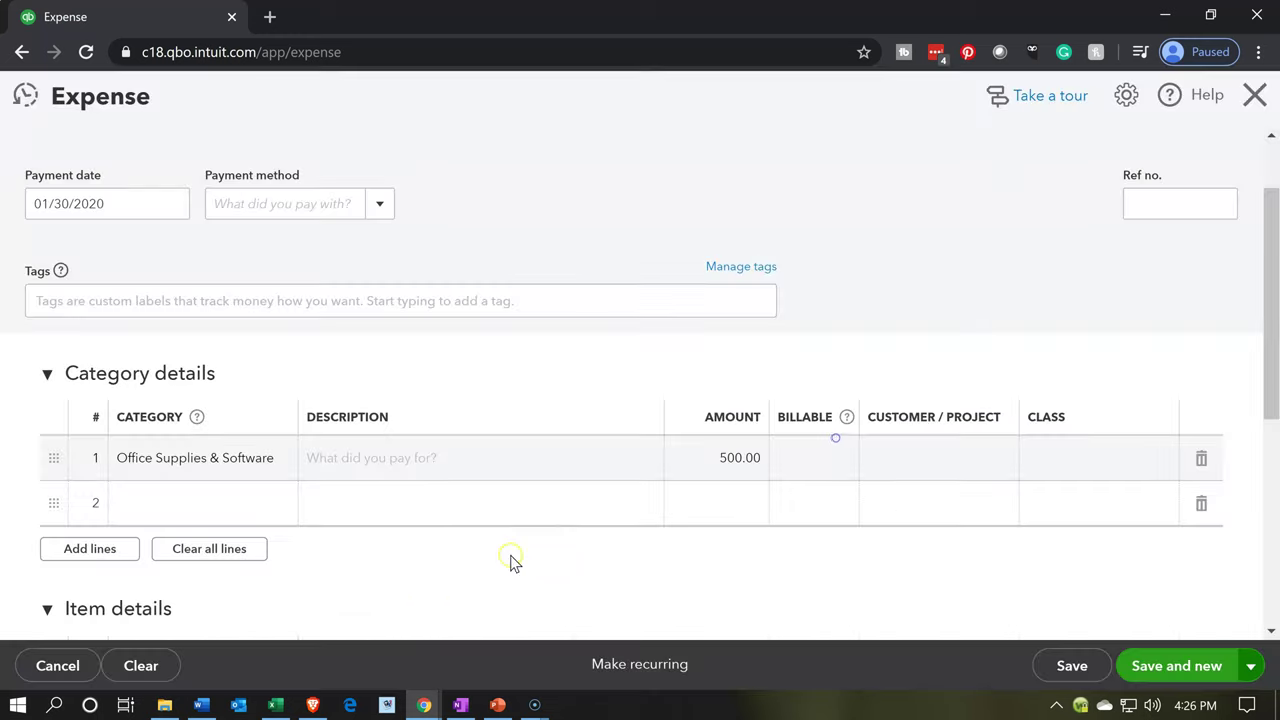
Switch to Excel and fill the 4,500 Supplies Expense and Accounts Payable journal entry, cells K15:M16, with green.
left_click(278, 705)
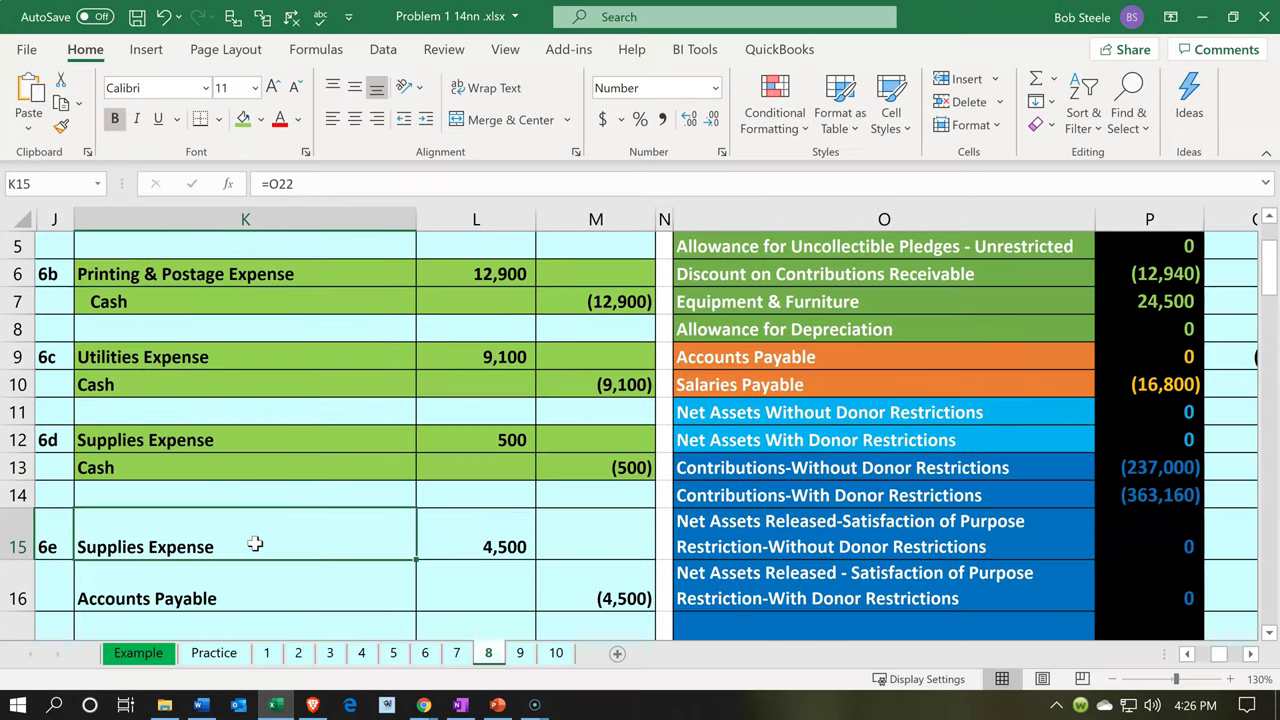
scroll(255, 543, "down", 1)
left_click_drag(286, 471, 584, 510)
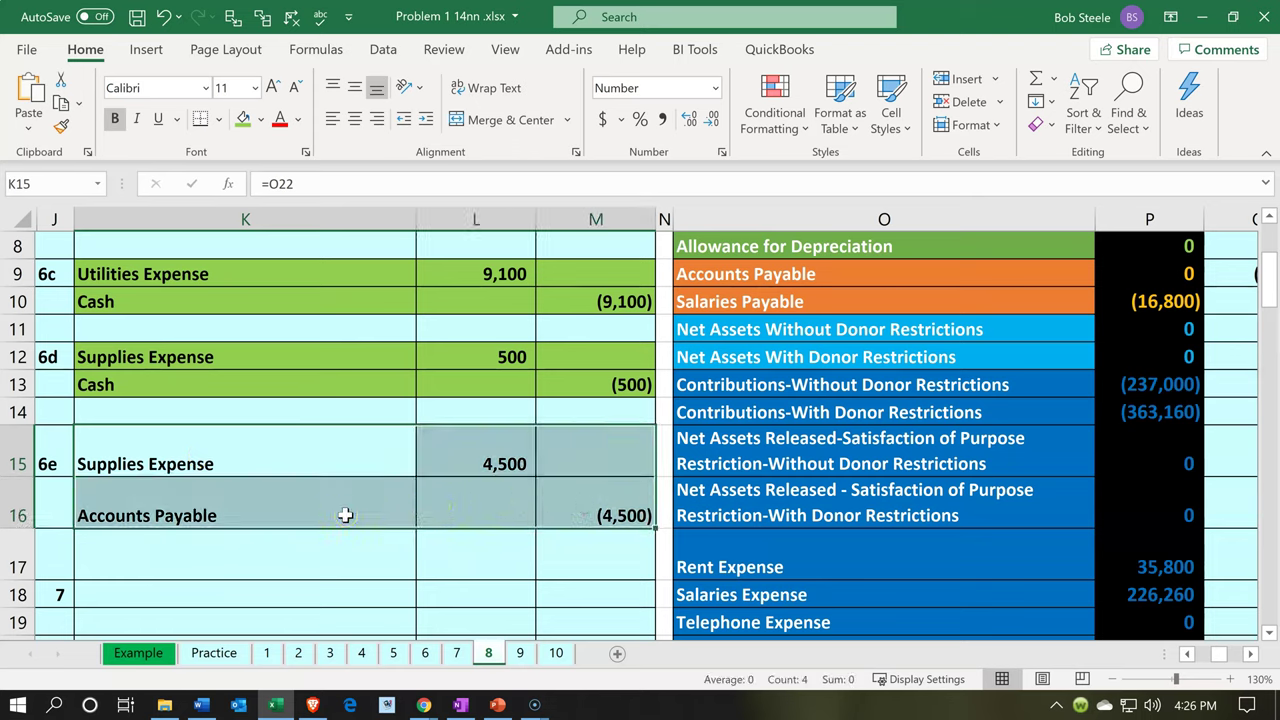
right_click(345, 513)
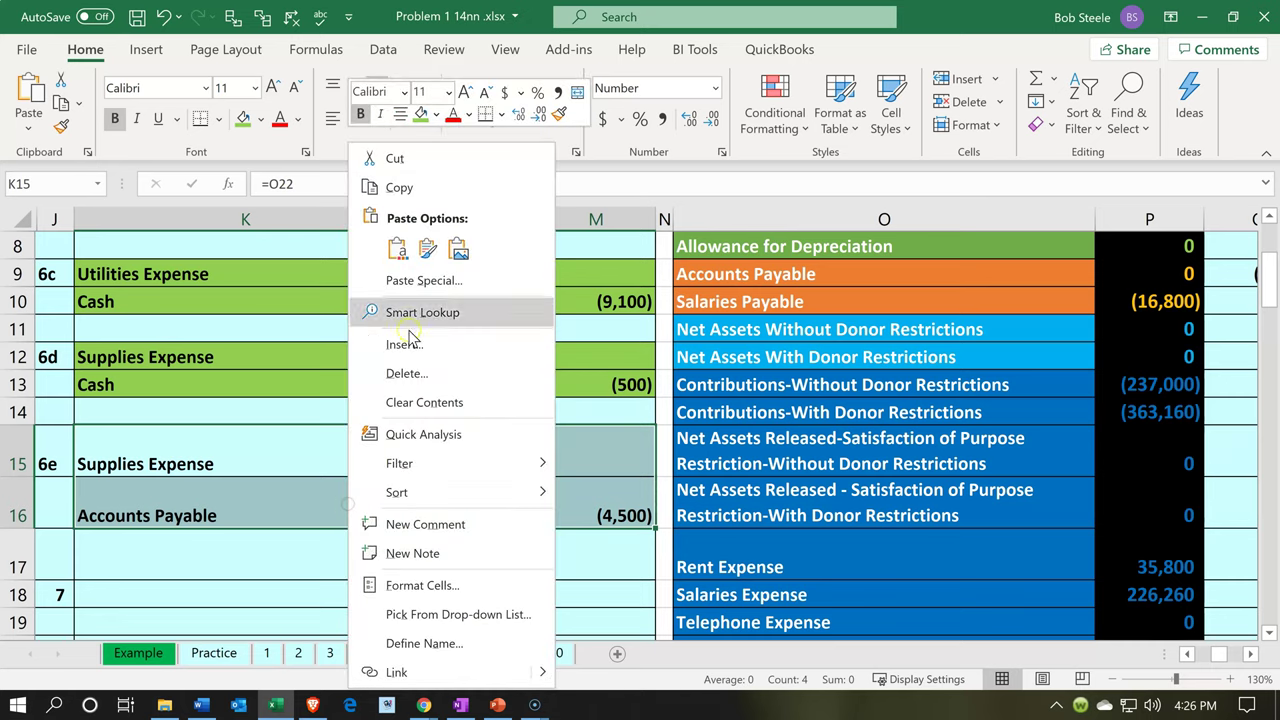
left_click(405, 162)
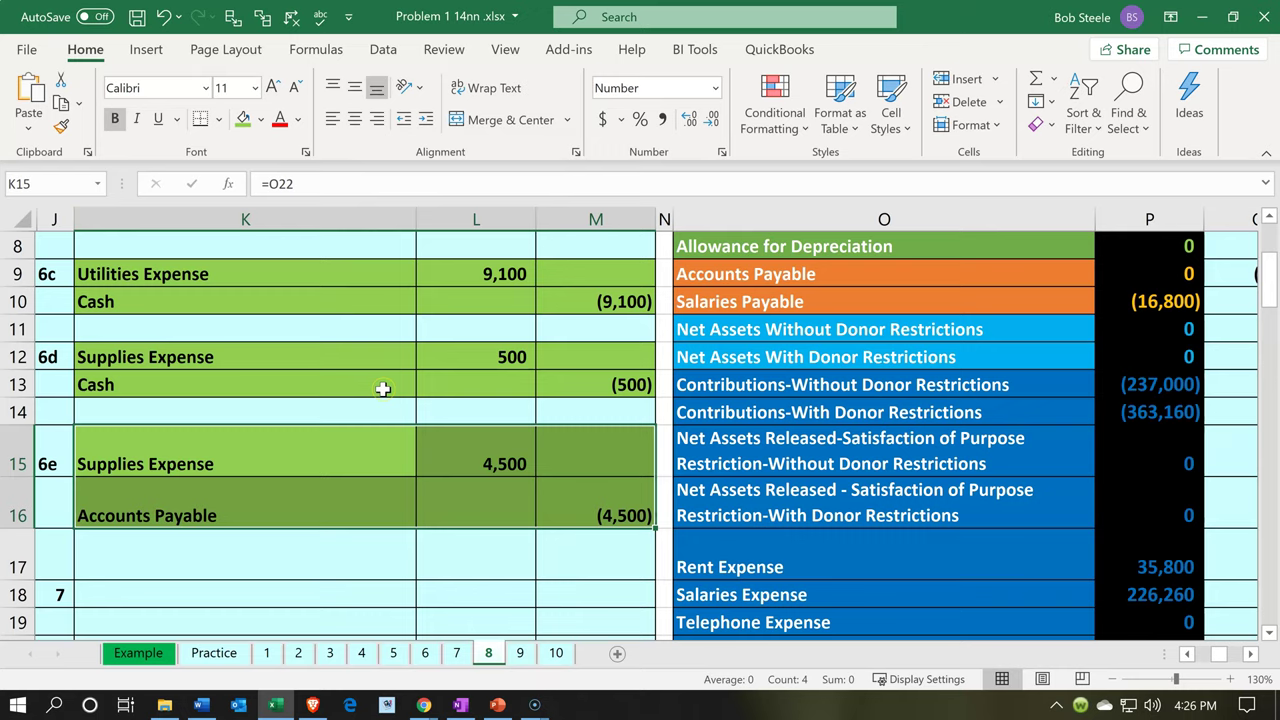
Return to QuickBooks Online, close the blank expense form, and start a new vendor bill.
left_click(278, 706)
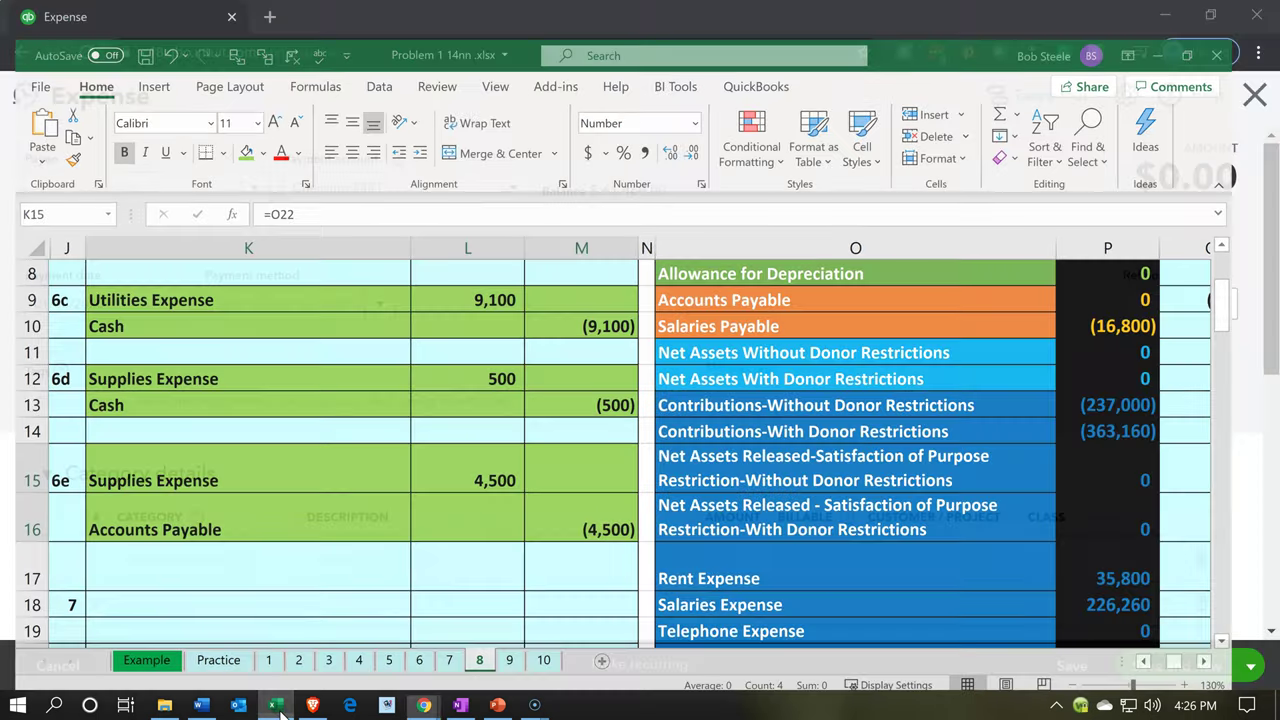
left_click(1252, 96)
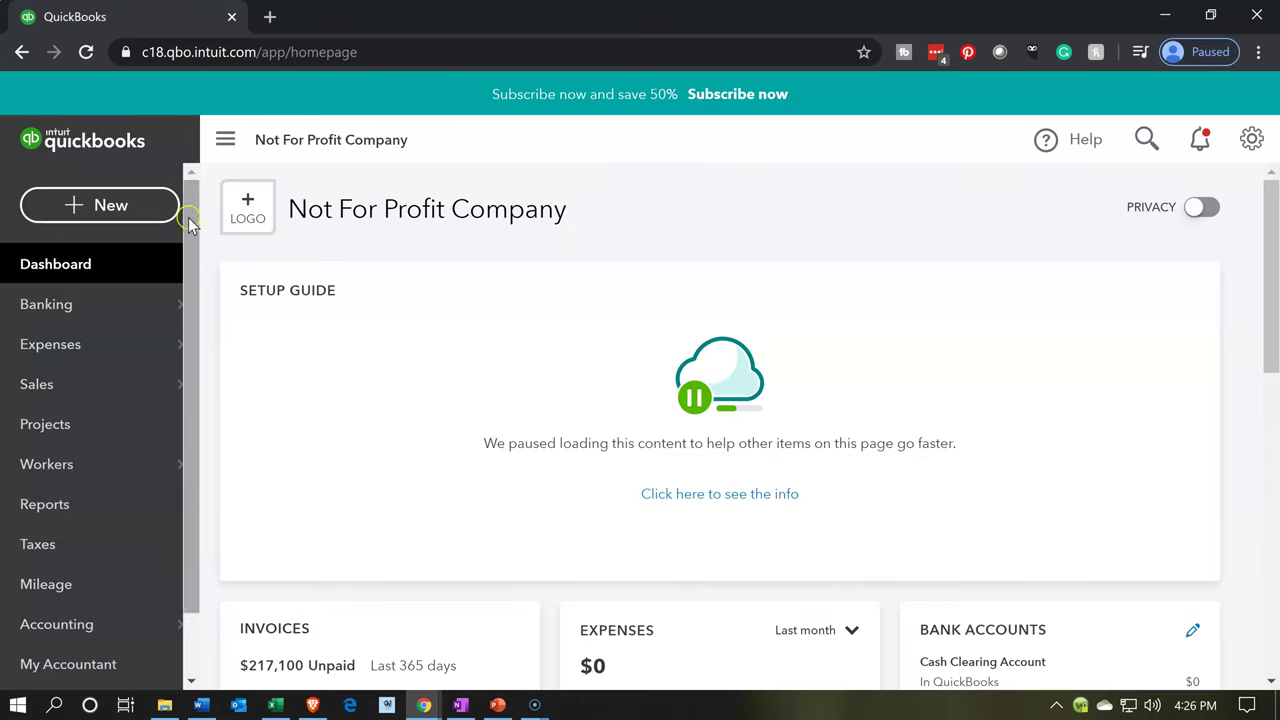
left_click(104, 210)
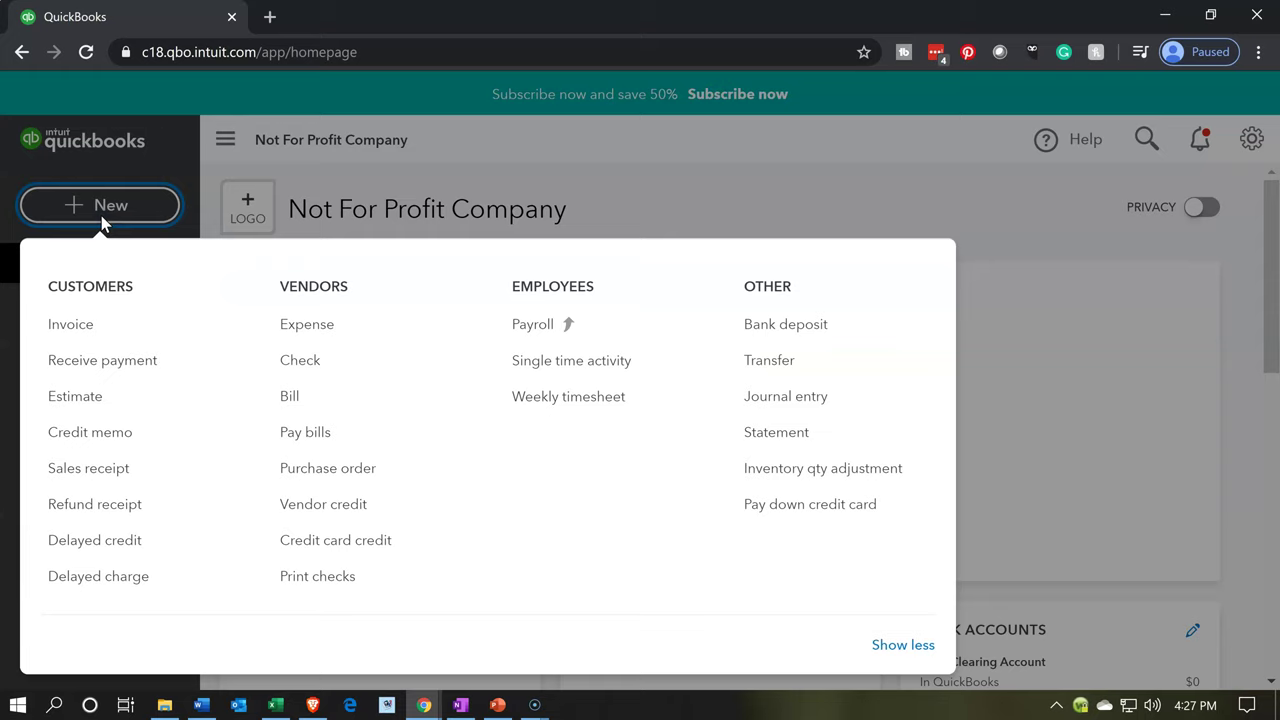
left_click(311, 401)
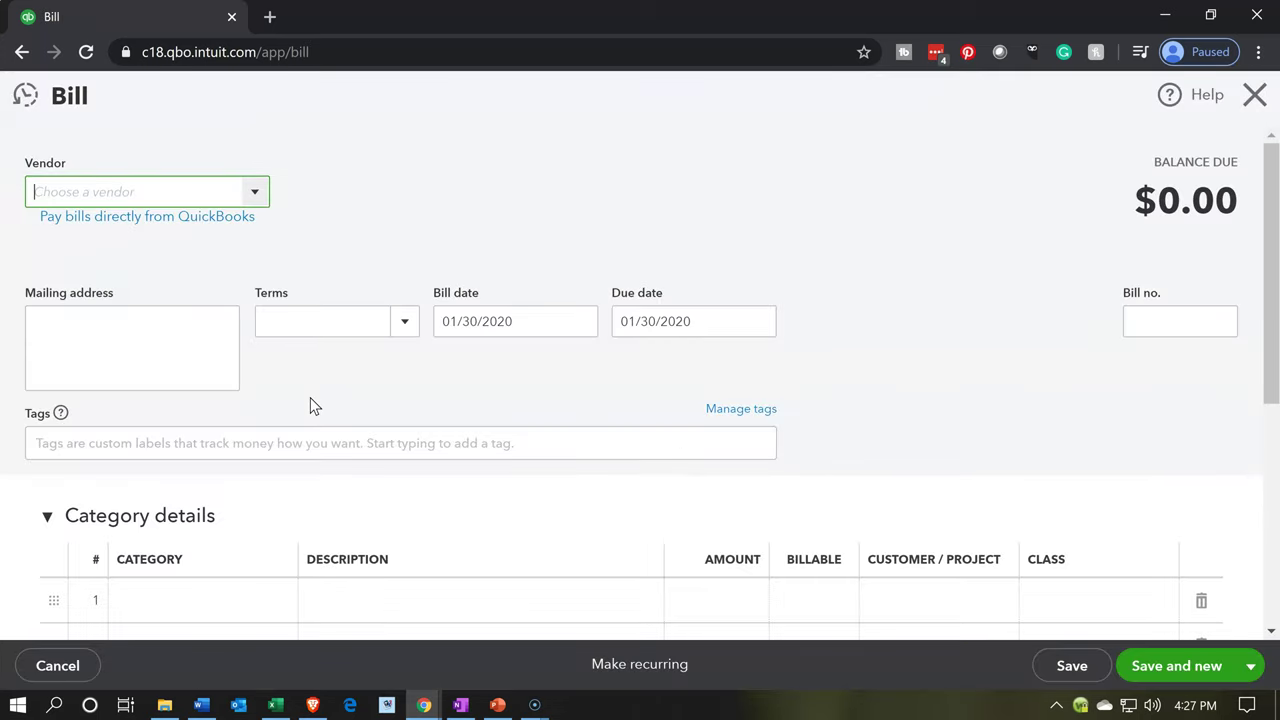
Set the bill's vendor to the existing vendor Office Depot and open the choices for its payment terms.
type("O")
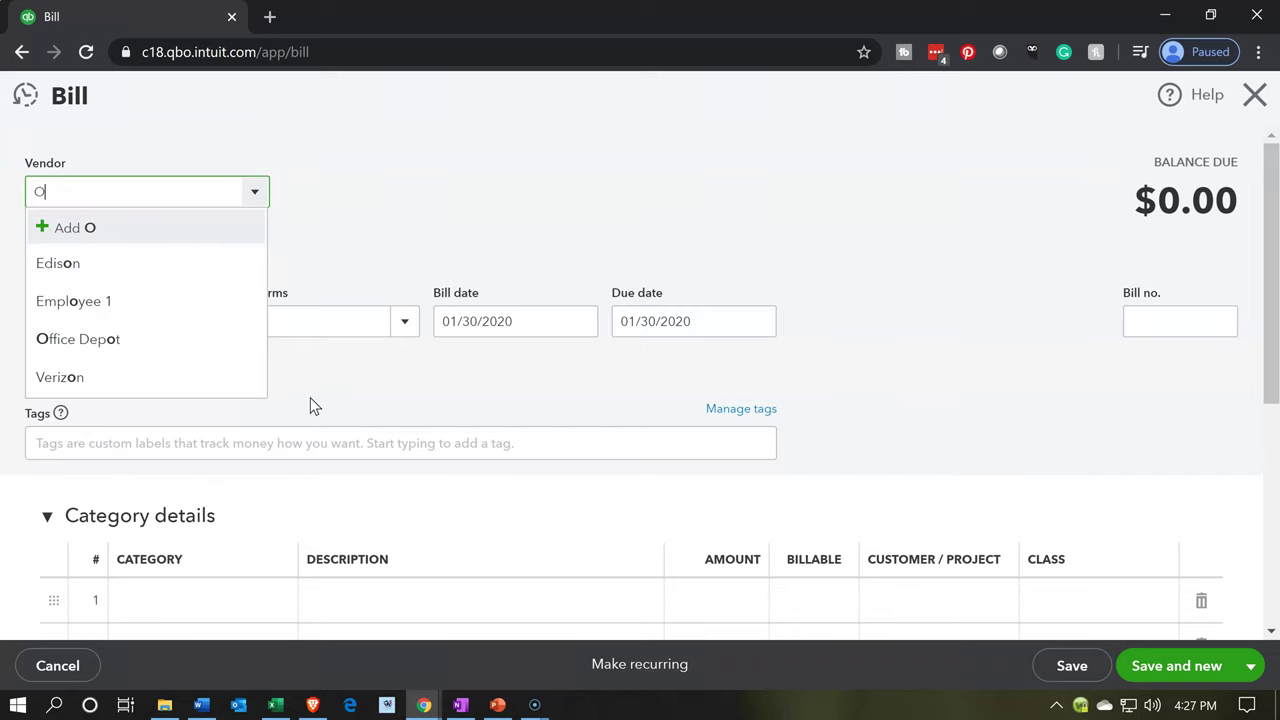
type("ffice")
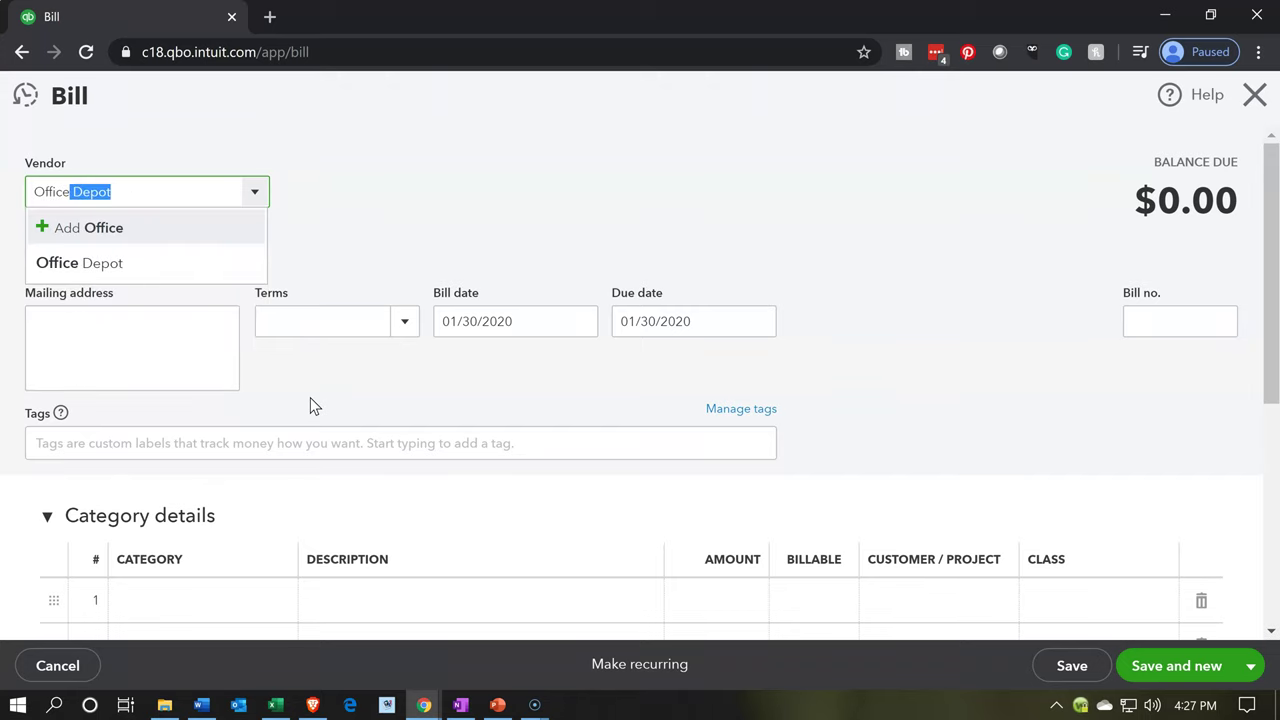
key("Tab")
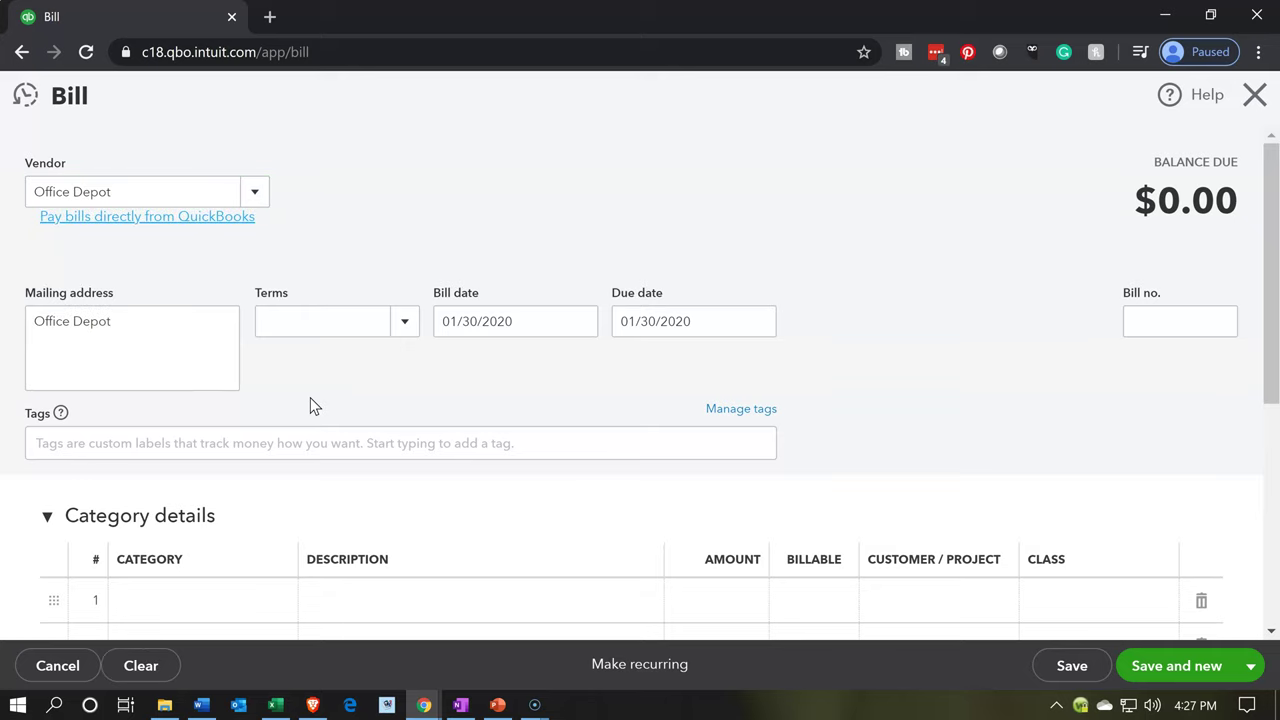
key("Tab")
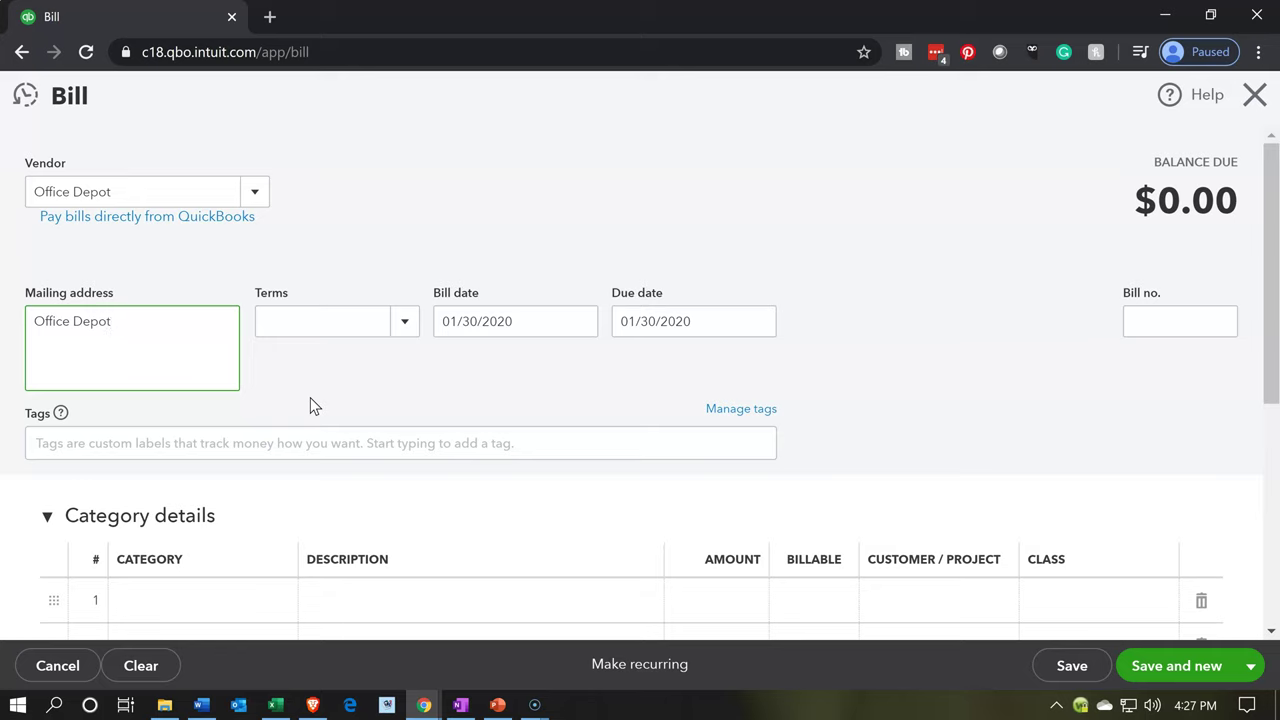
key("Tab")
left_click(406, 328)
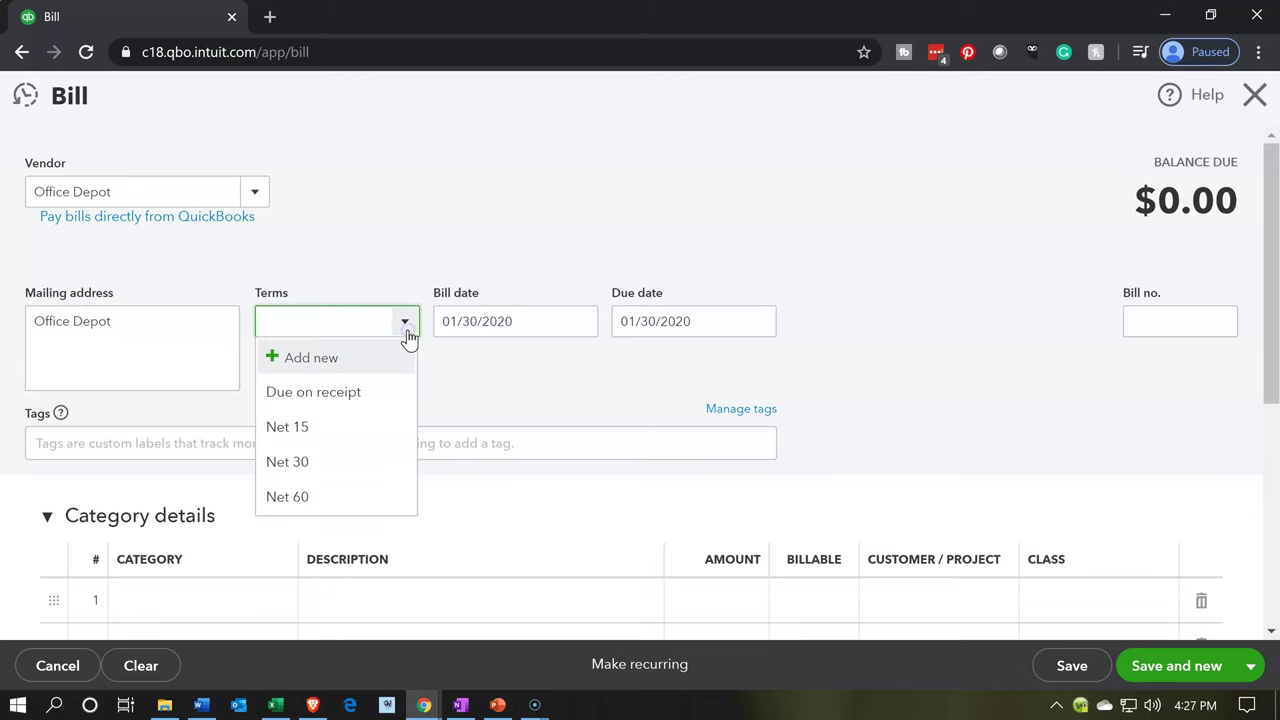
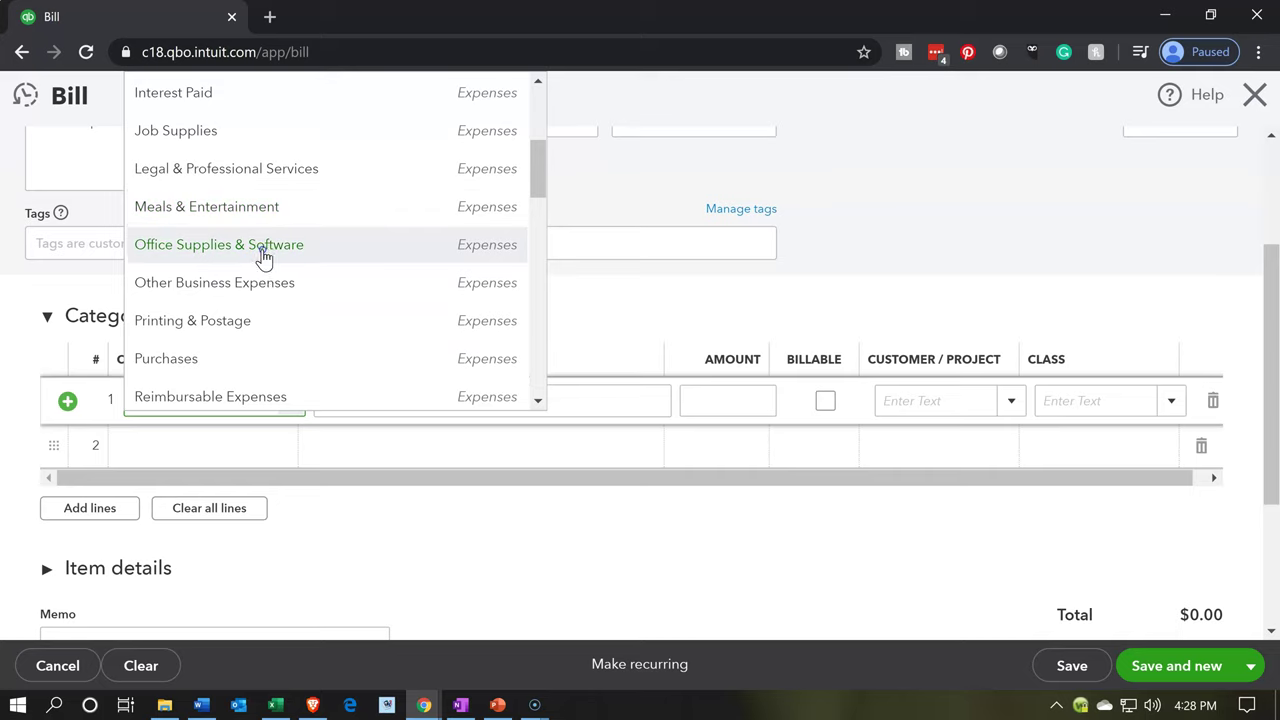
Categorize the bill's first line as Office Supplies & Software with an amount of 4,500, checking the figure in the Excel worksheet.
key("Tab")
key("Tab")
left_click(274, 704)
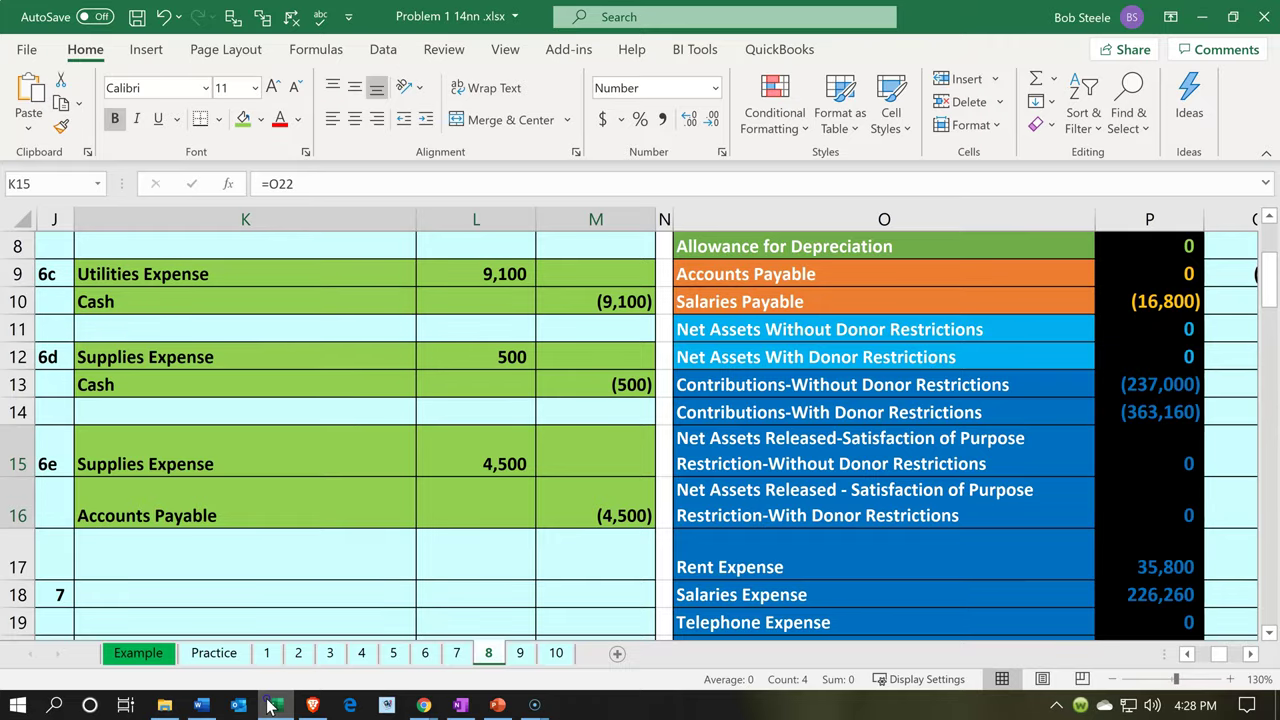
left_click(272, 705)
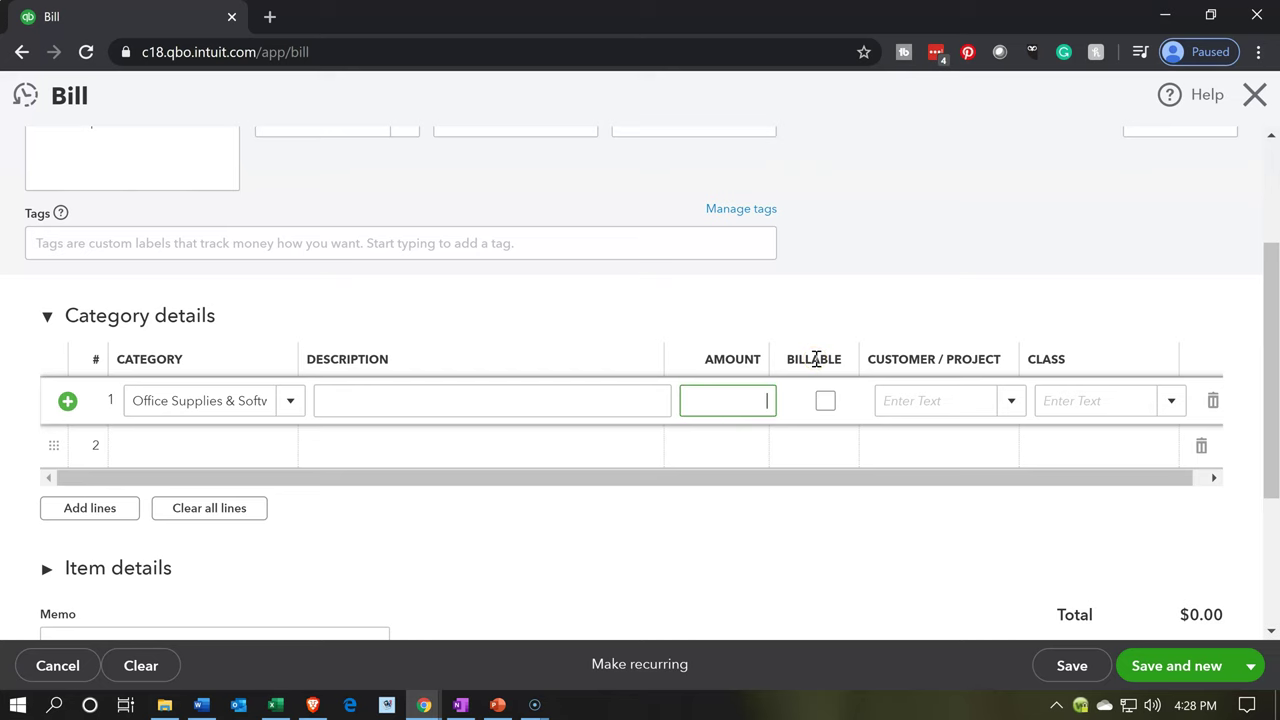
key("Tab")
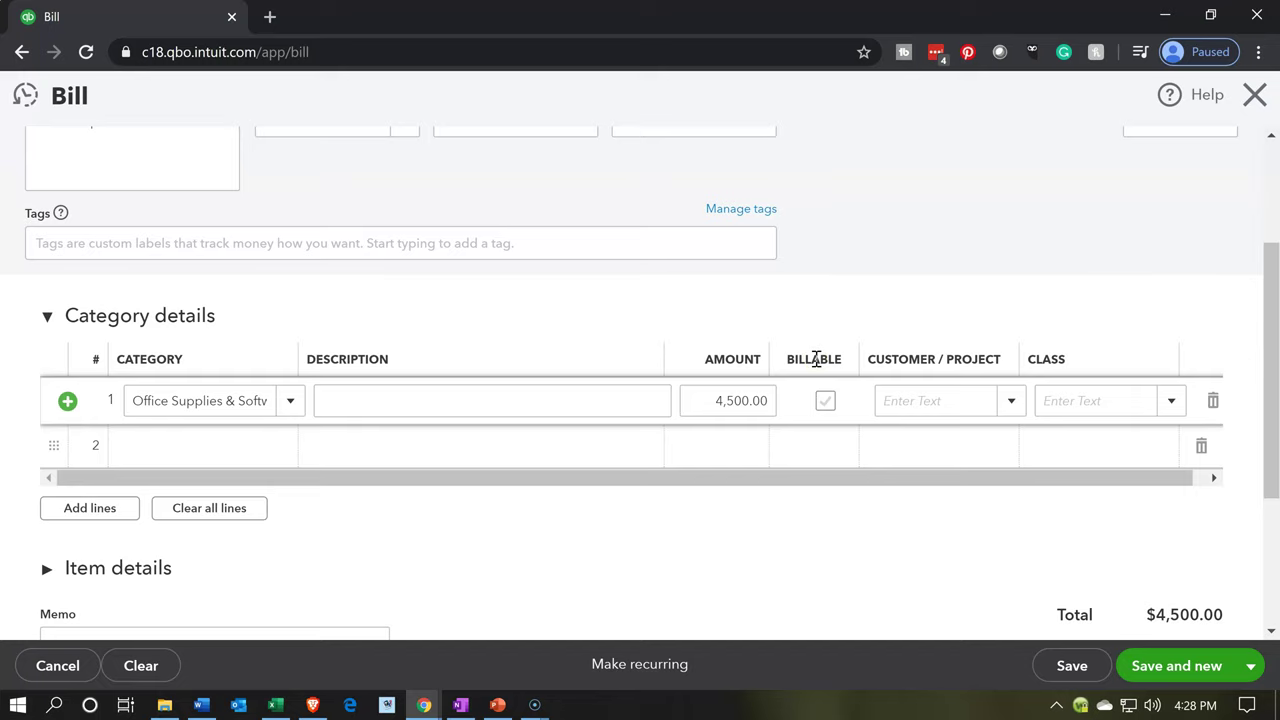
Review the Office Depot bill, save and close it, and accept saving it without a class.
scroll(816, 360, "up", 3)
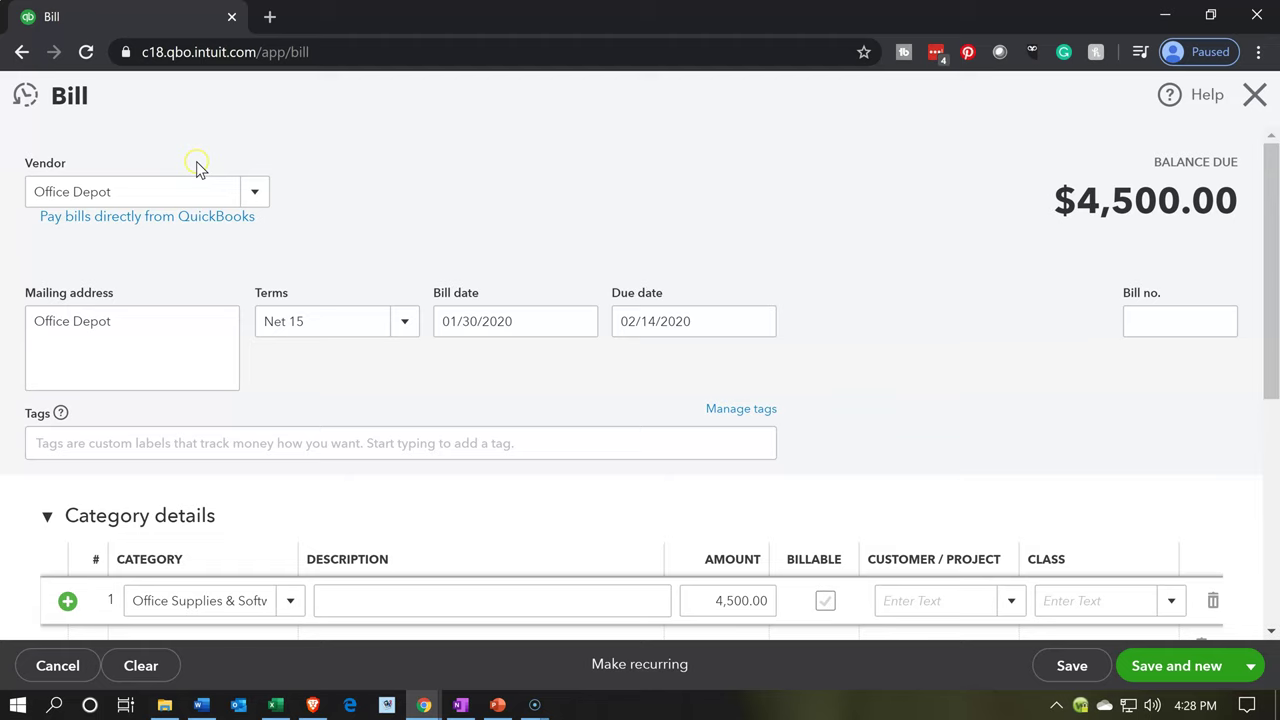
scroll(551, 263, "down", 2)
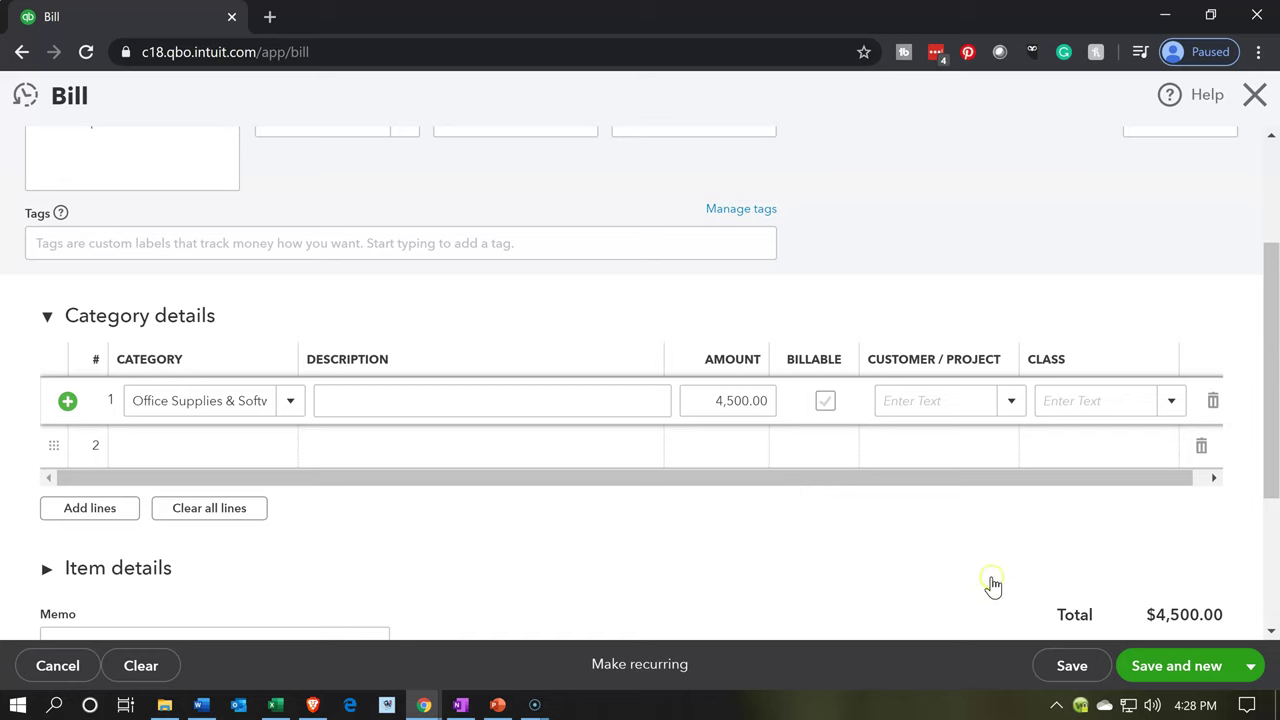
left_click(1251, 668)
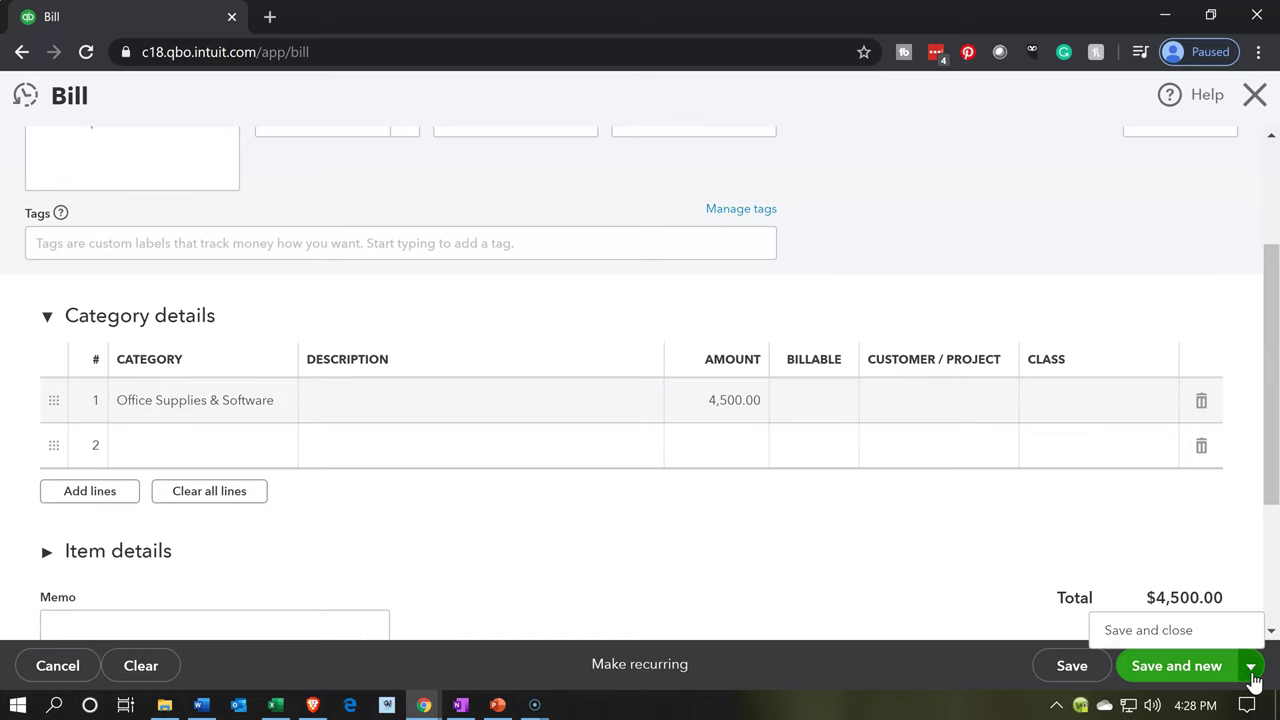
left_click(1197, 632)
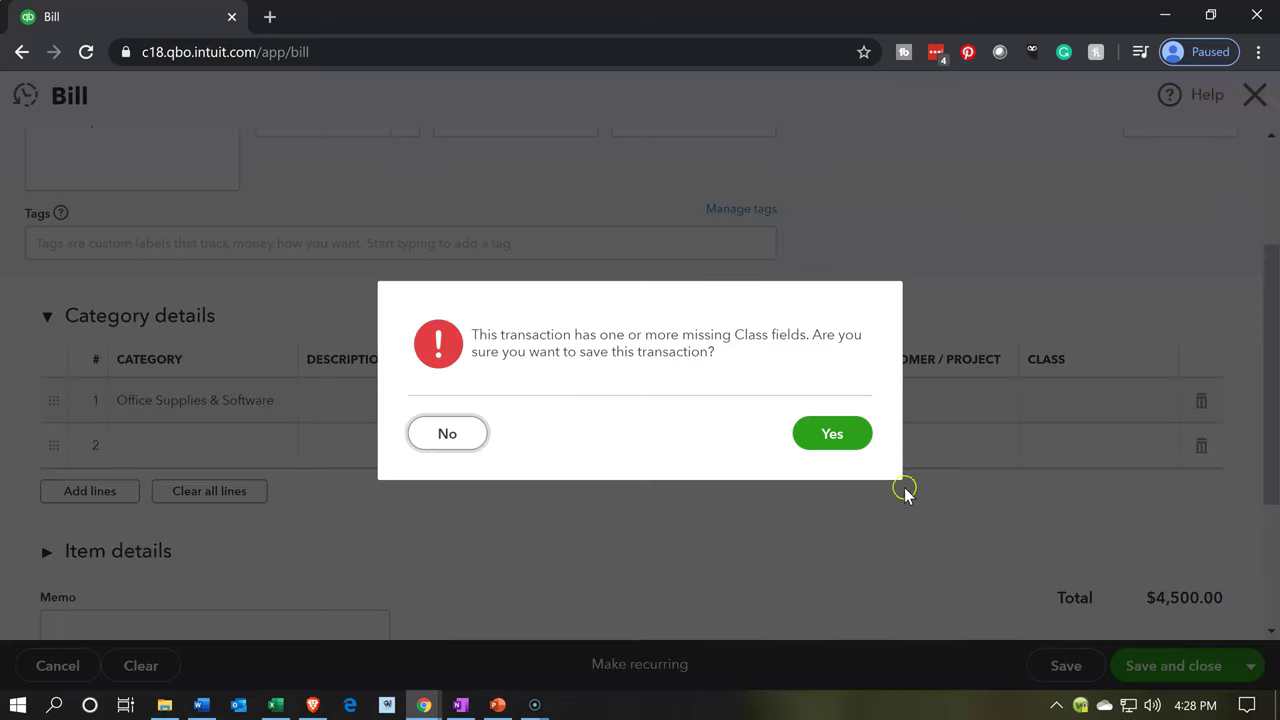
left_click(846, 440)
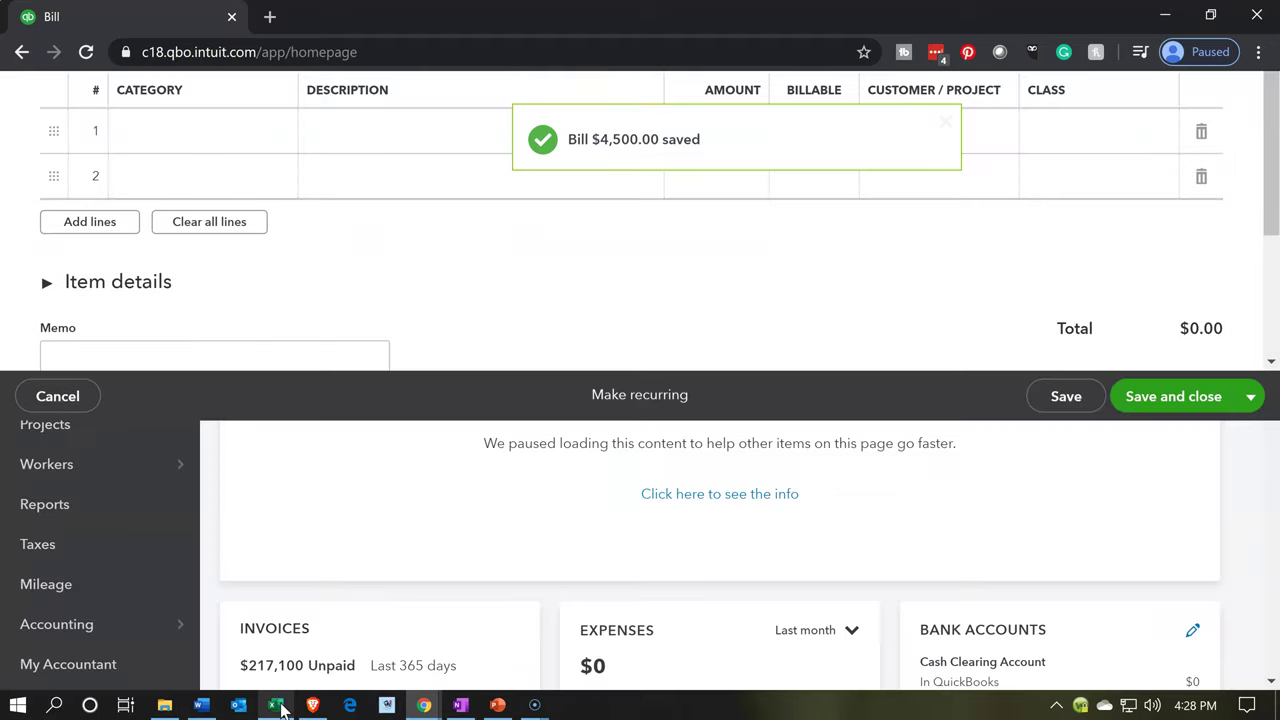
Switch to Excel and check worksheet rows 17 to 25 below the Supplies Expense and Accounts Payable entry.
left_click(281, 709)
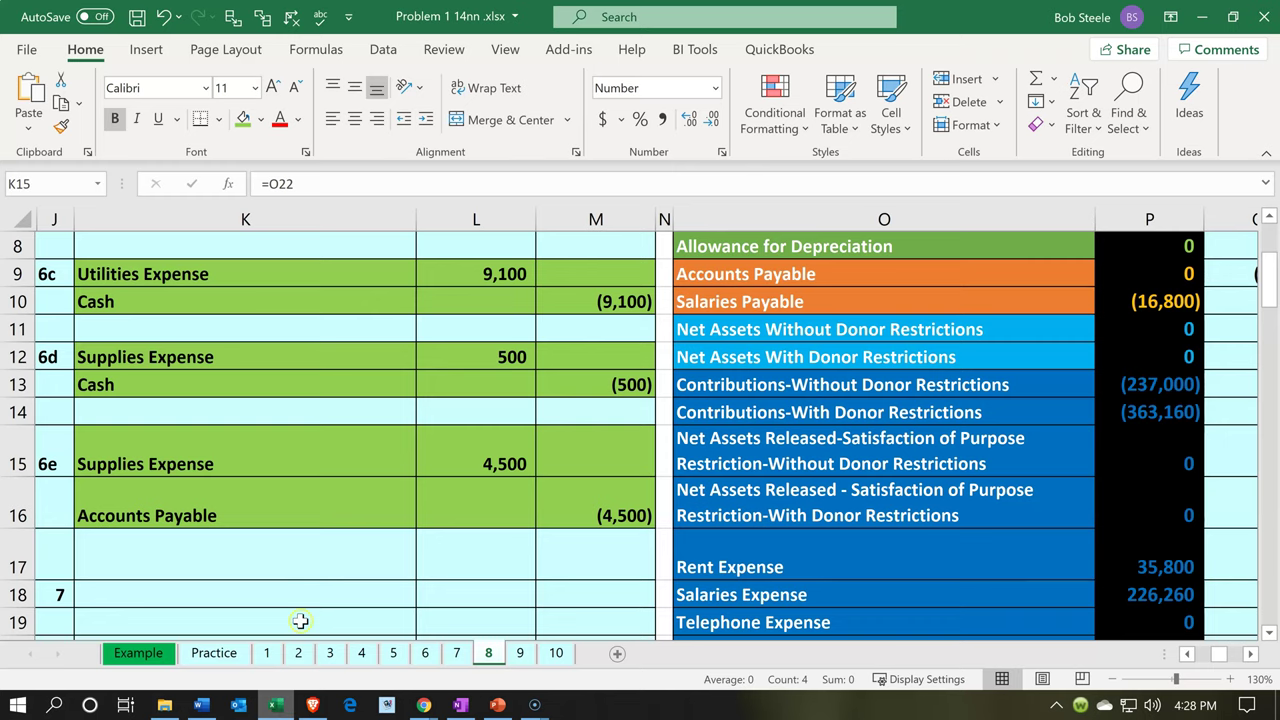
left_click(314, 563)
scroll(317, 562, "down", 1)
scroll(317, 562, "down", 1)
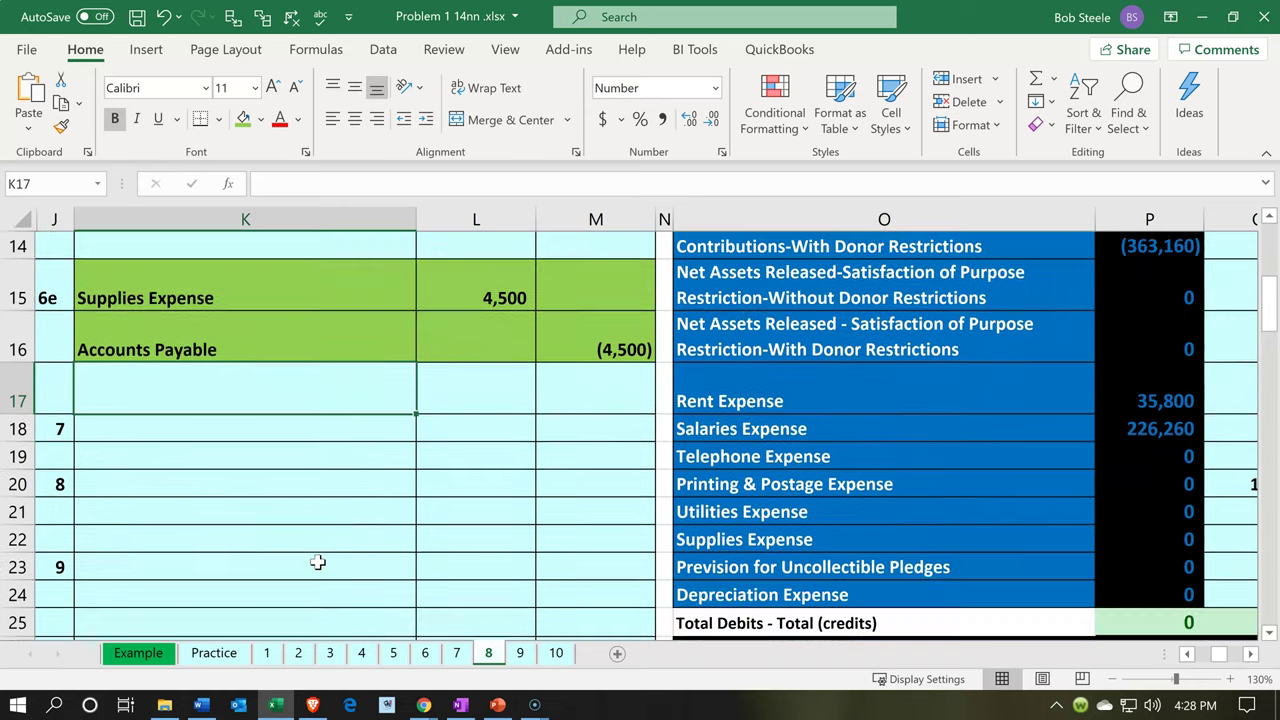
Return to QuickBooks Online and run the Balance Sheet report for 01/01/2020 to 12/31/2020.
left_click(292, 707)
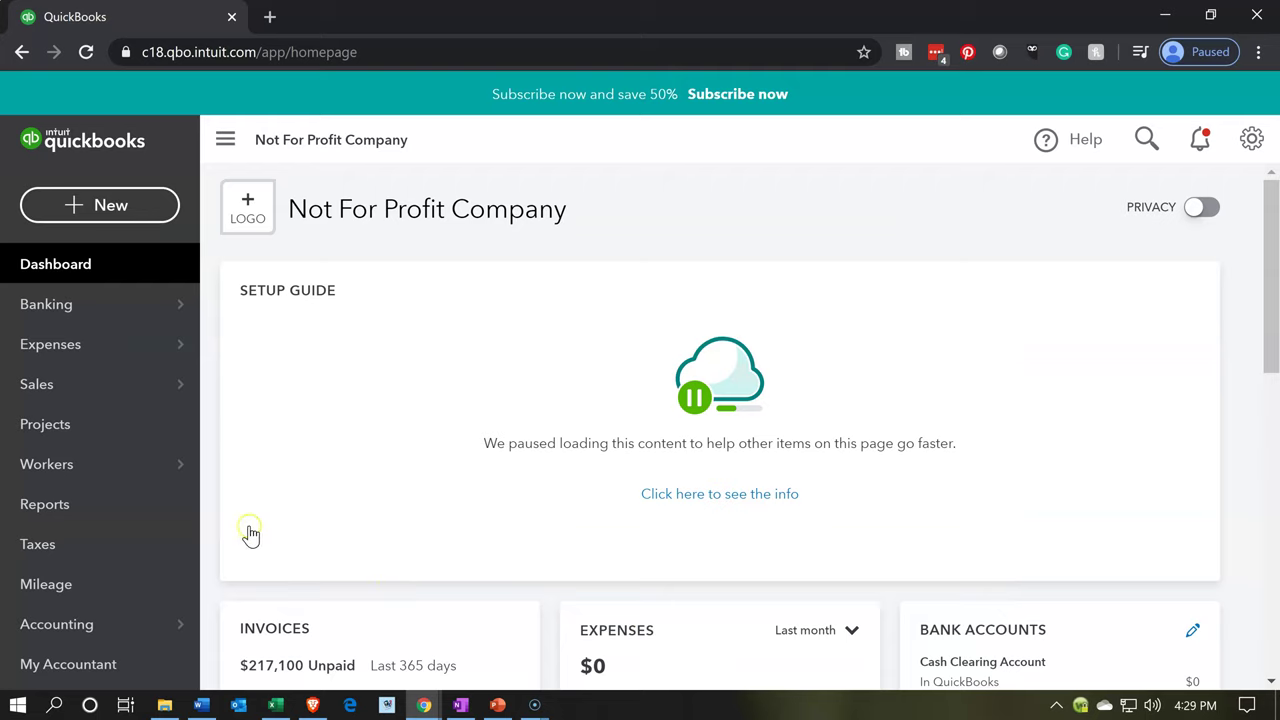
left_click(75, 520)
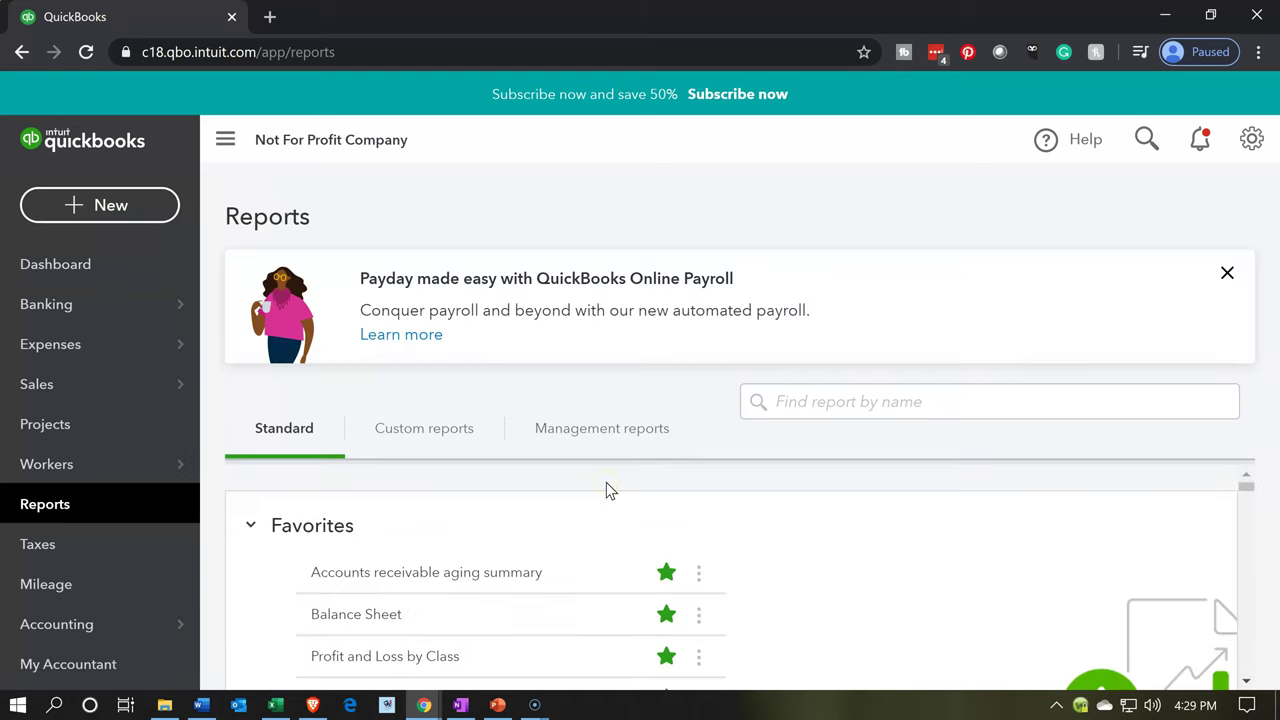
scroll(606, 482, "down", 1)
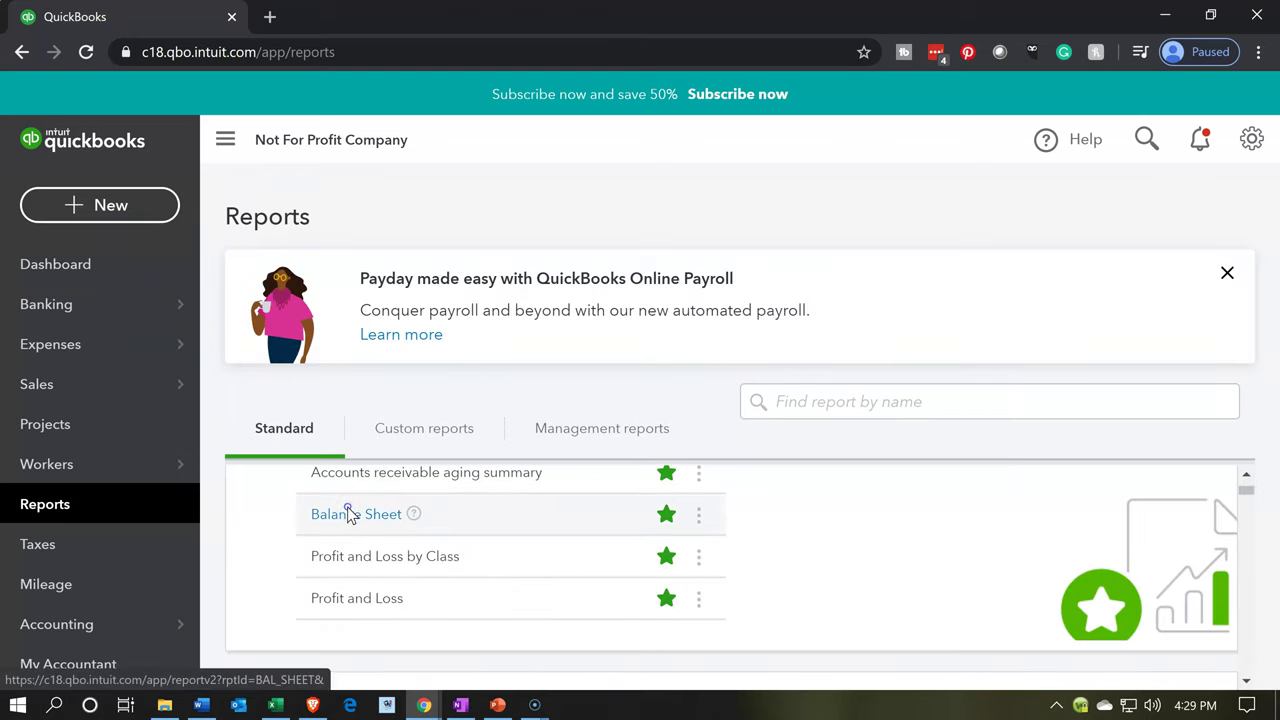
left_click(349, 514)
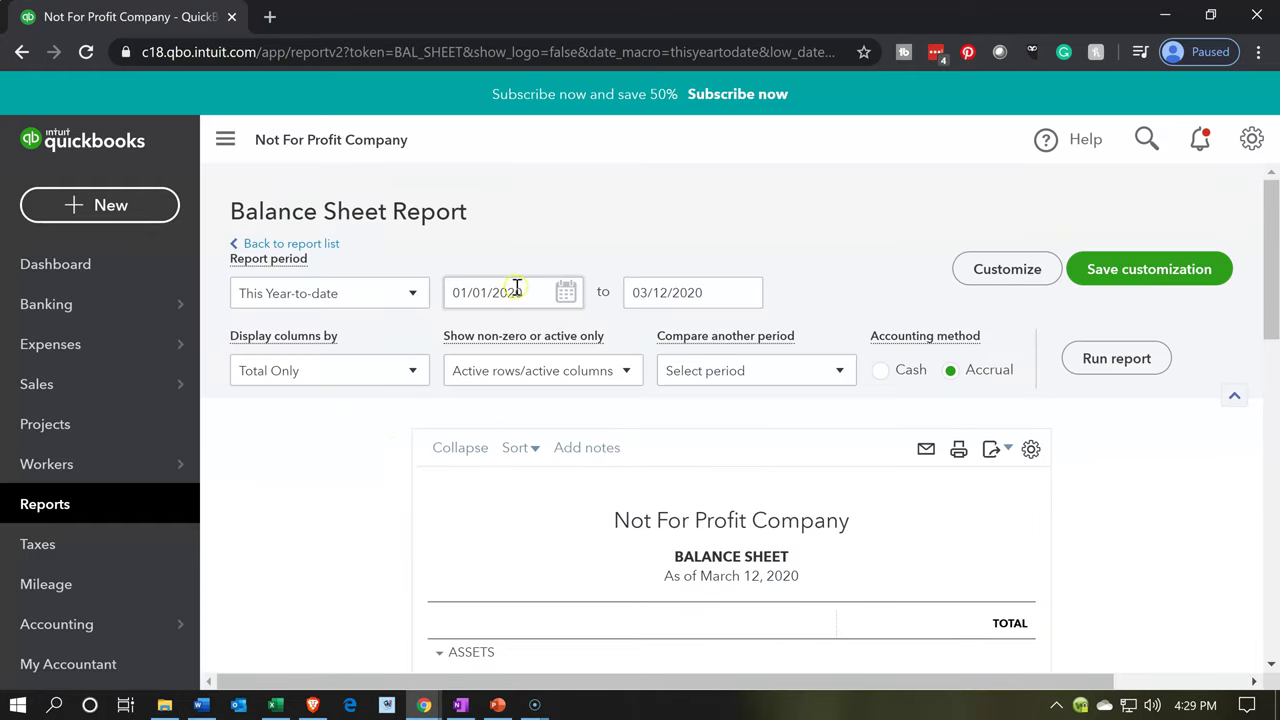
left_click(531, 291)
key("Tab")
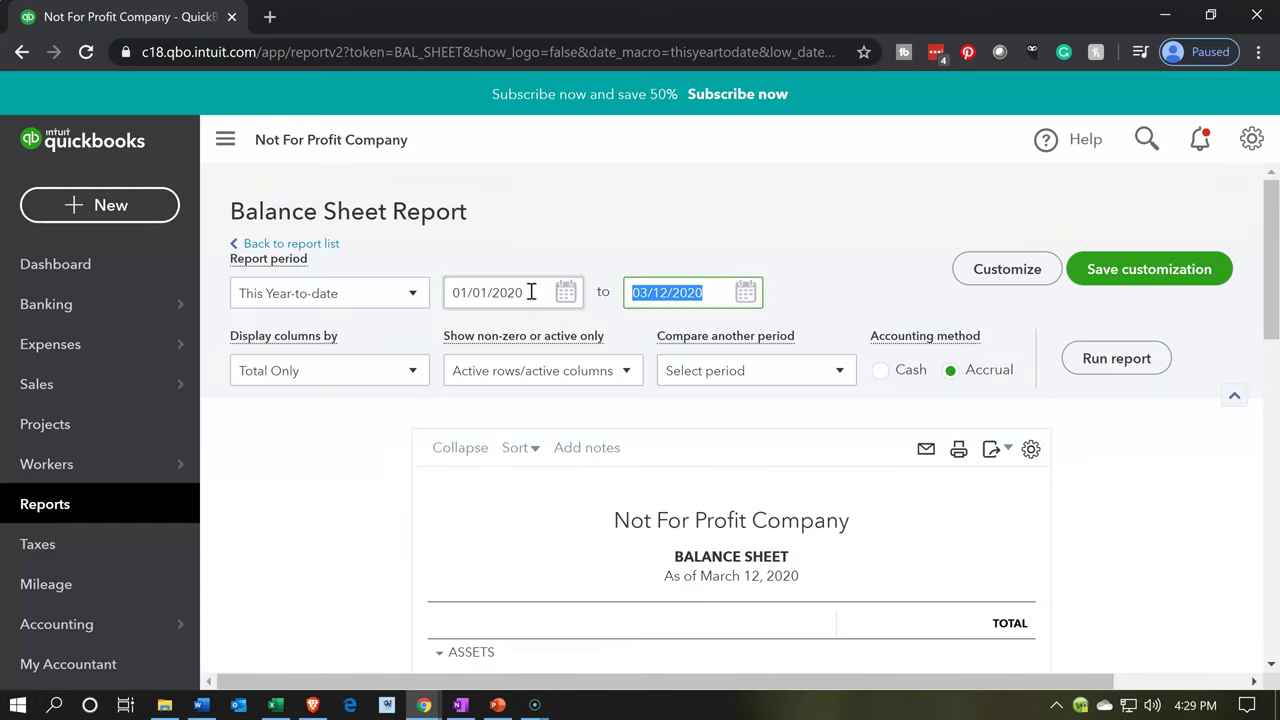
type("12/31/2020")
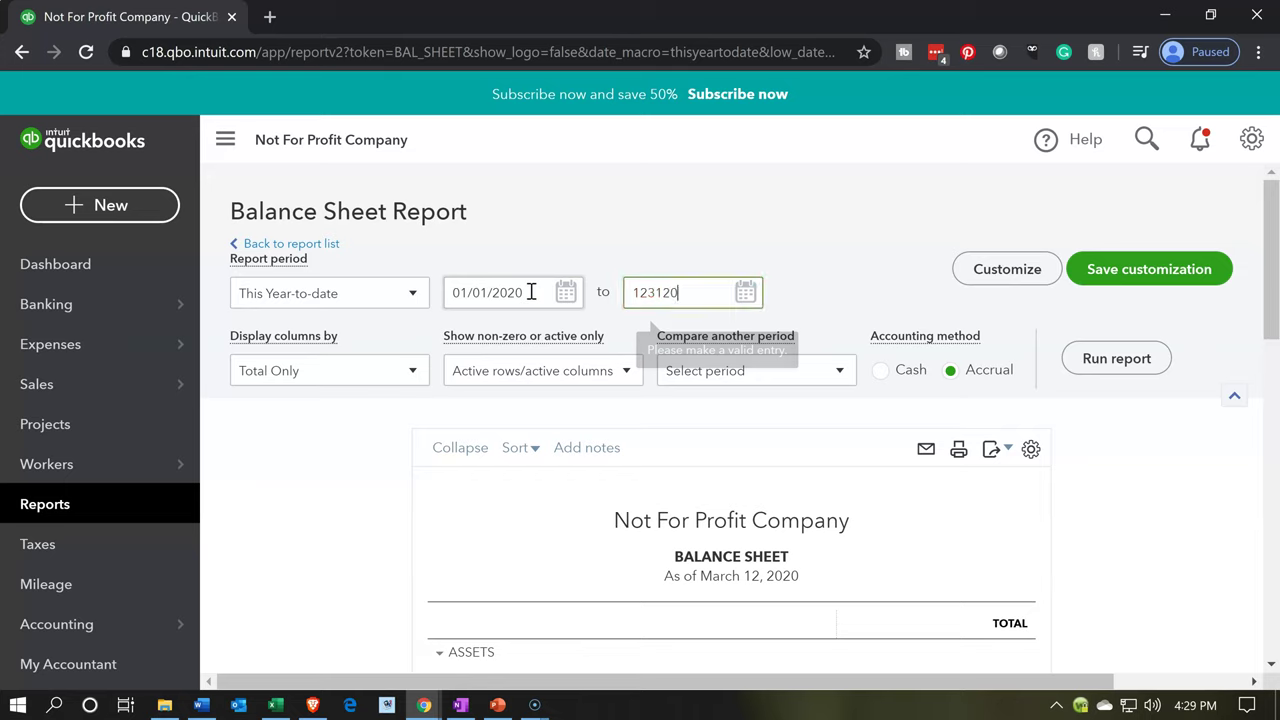
key("Tab")
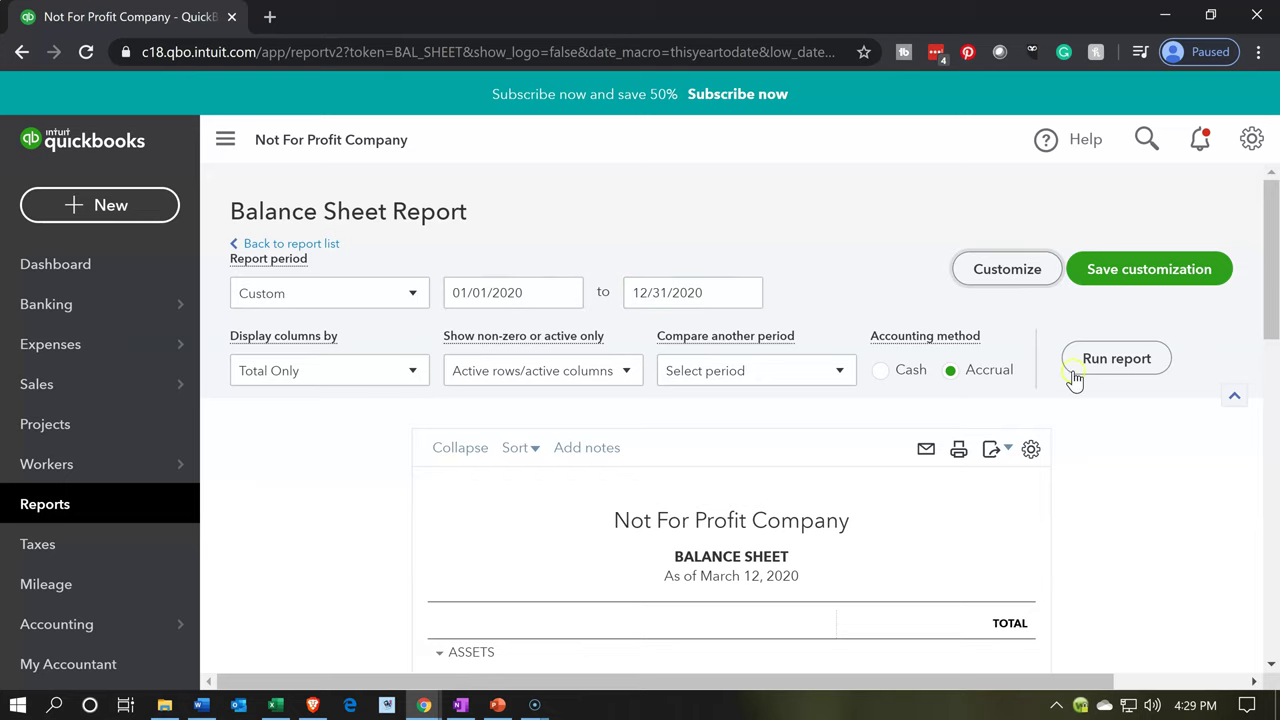
left_click(1122, 370)
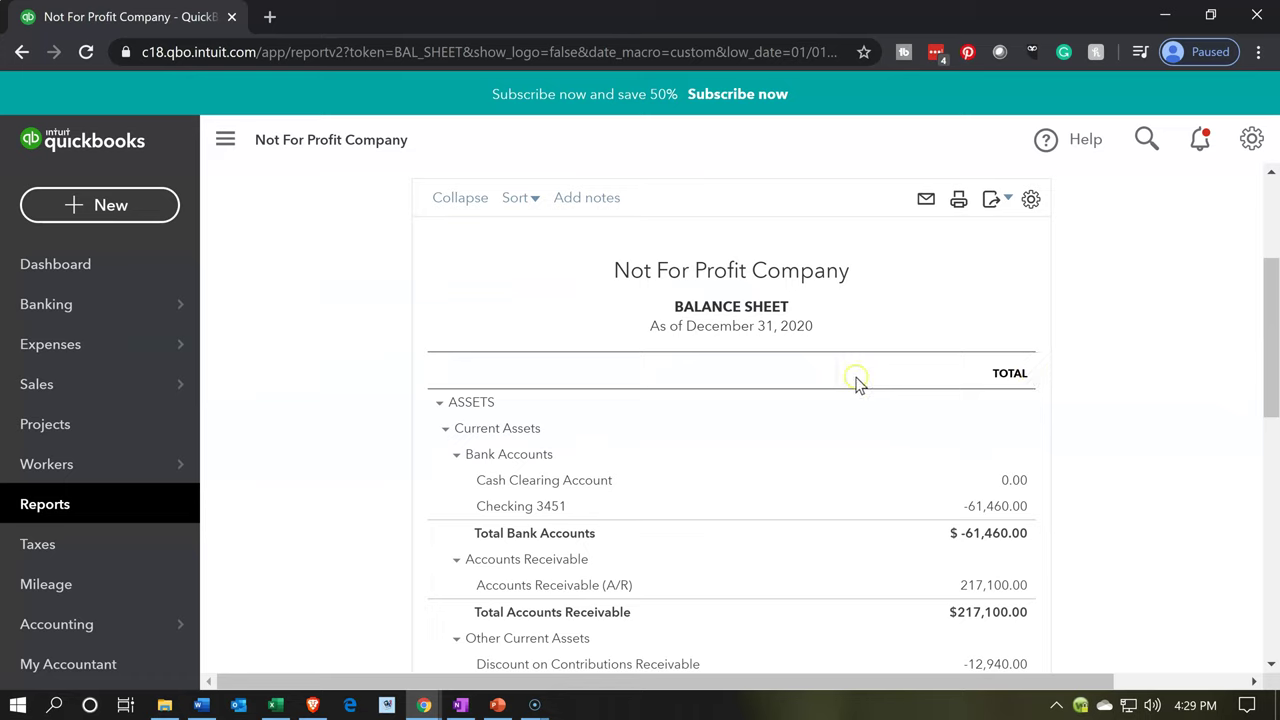
Duplicate the browser tab holding the Balance Sheet report and go back to the original tab.
right_click(173, 20)
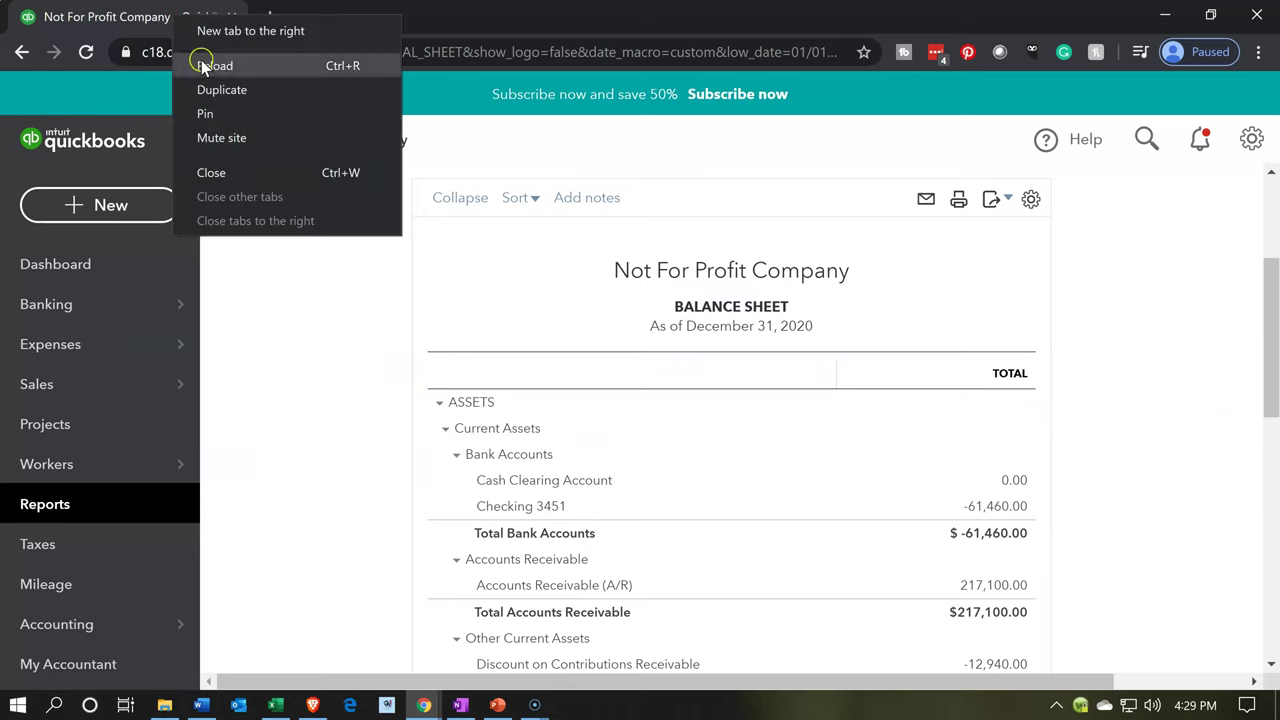
left_click(212, 90)
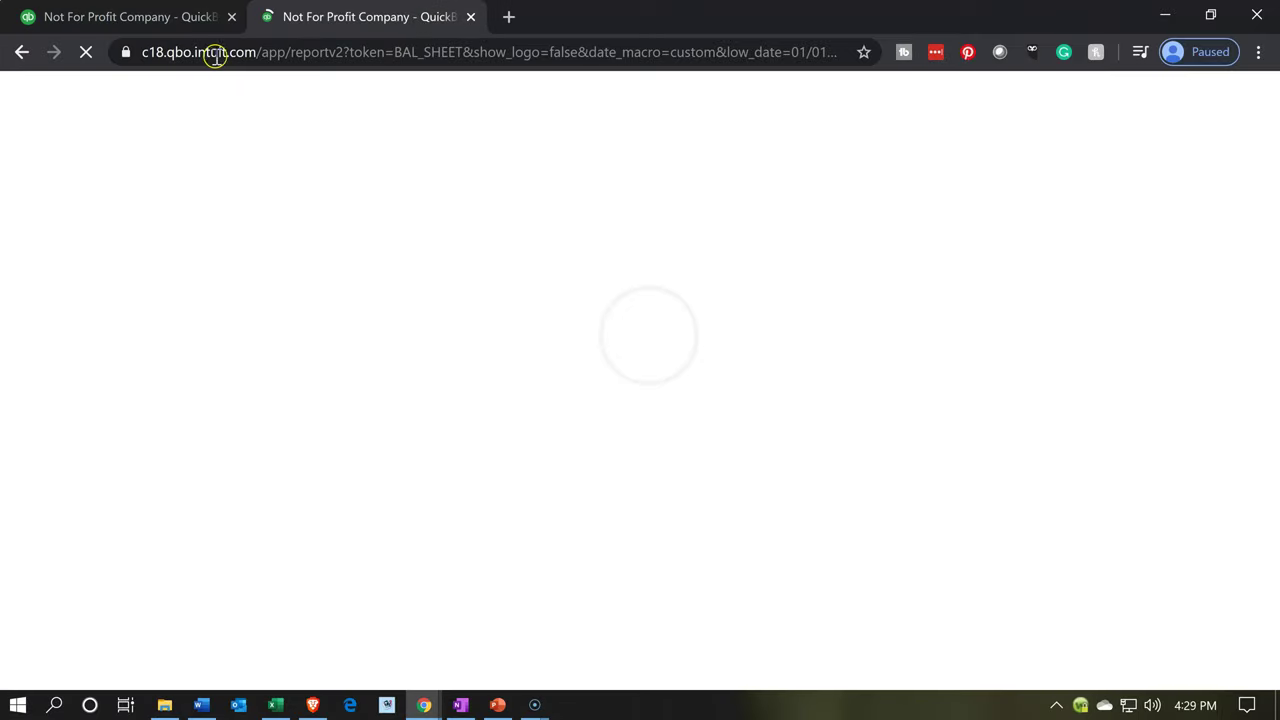
left_click(183, 20)
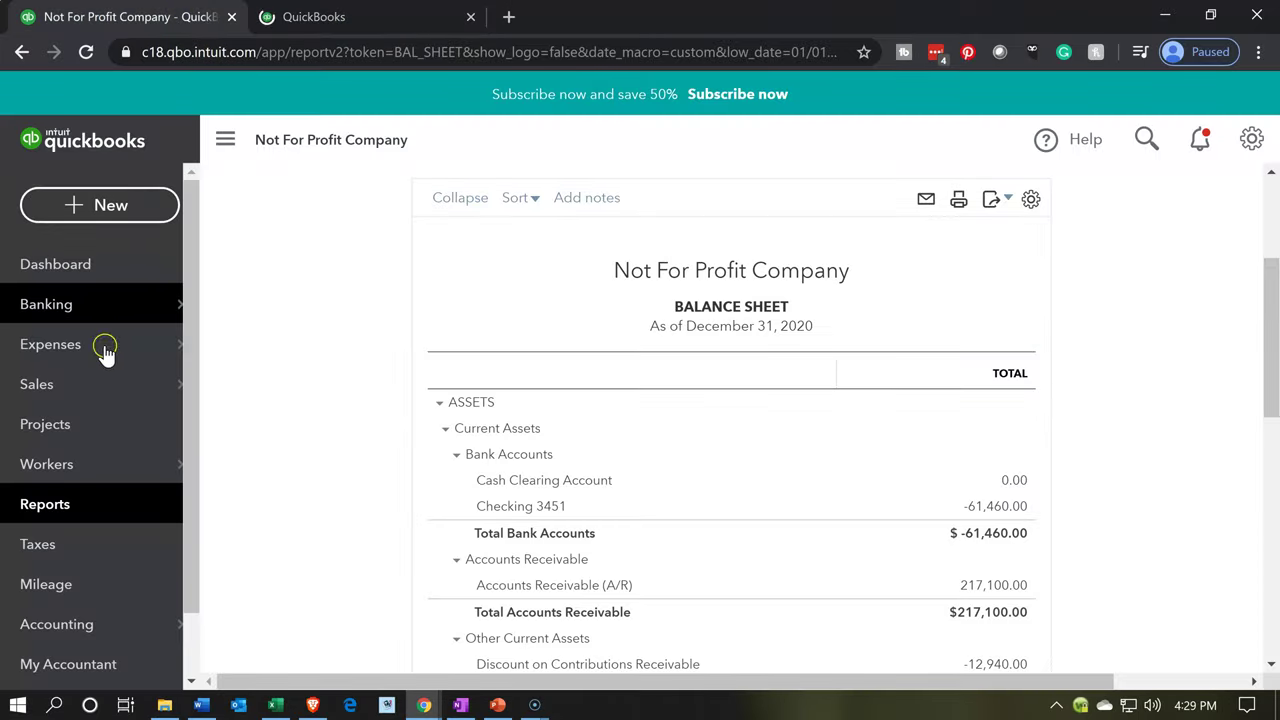
Open the Profit and Loss report in the original tab and run it for 01/01/2020 to 12/31/2020.
left_click(45, 505)
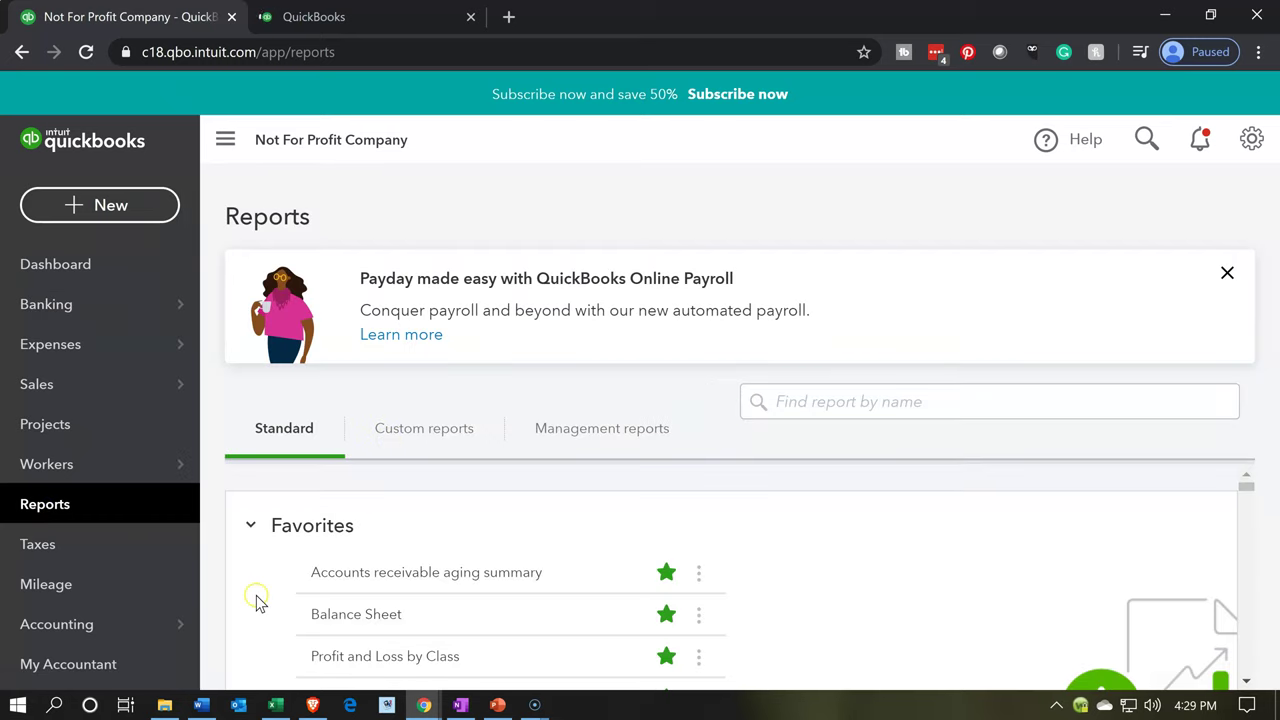
scroll(257, 602, "down", 3)
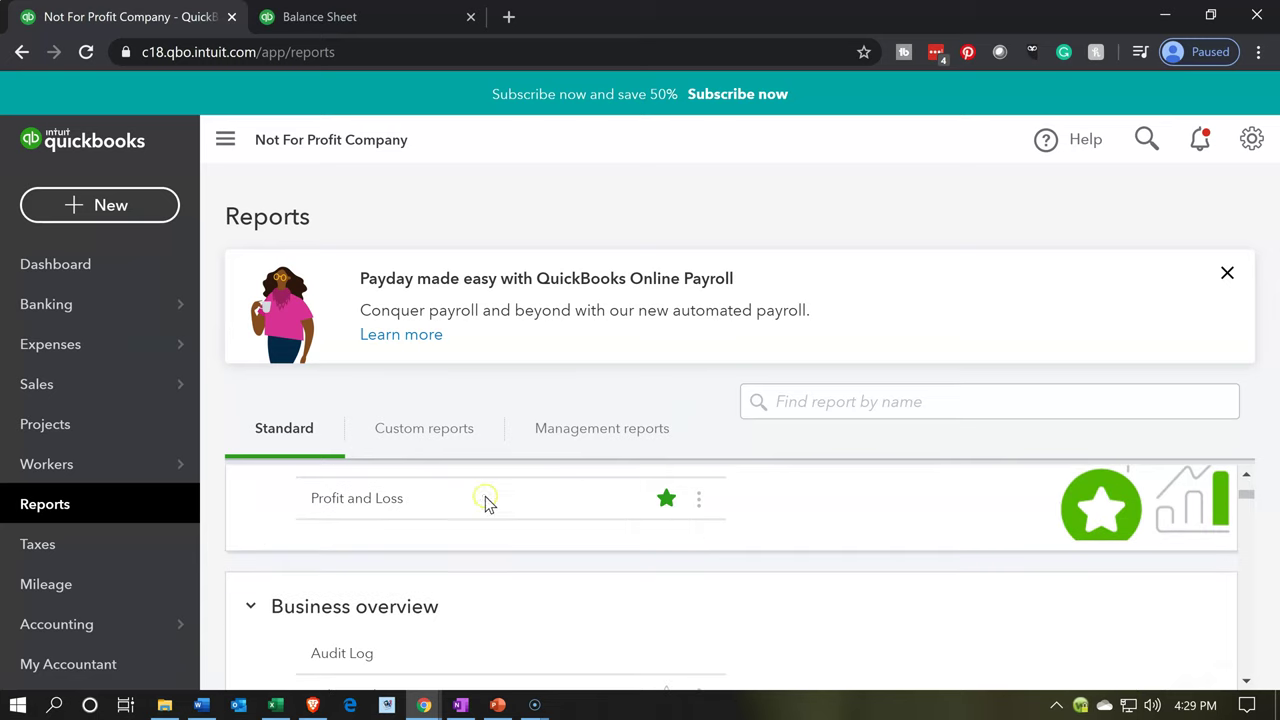
left_click(376, 500)
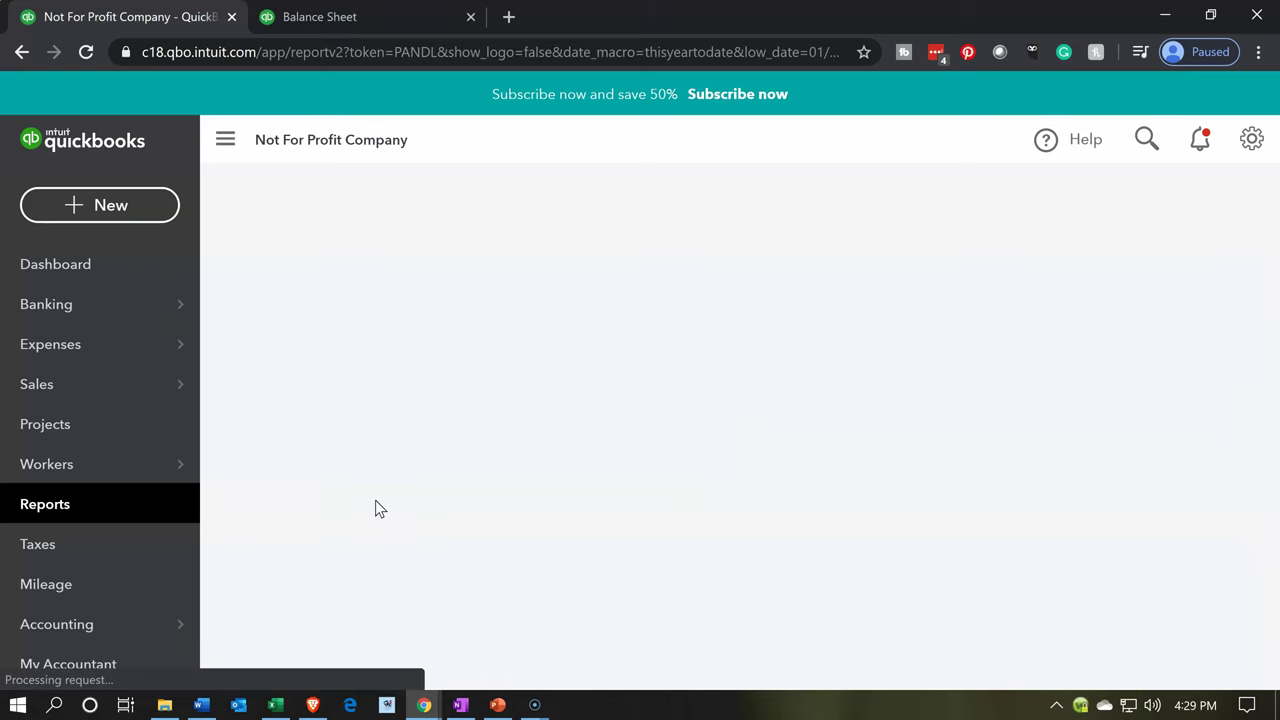
scroll(375, 493, "up", 1)
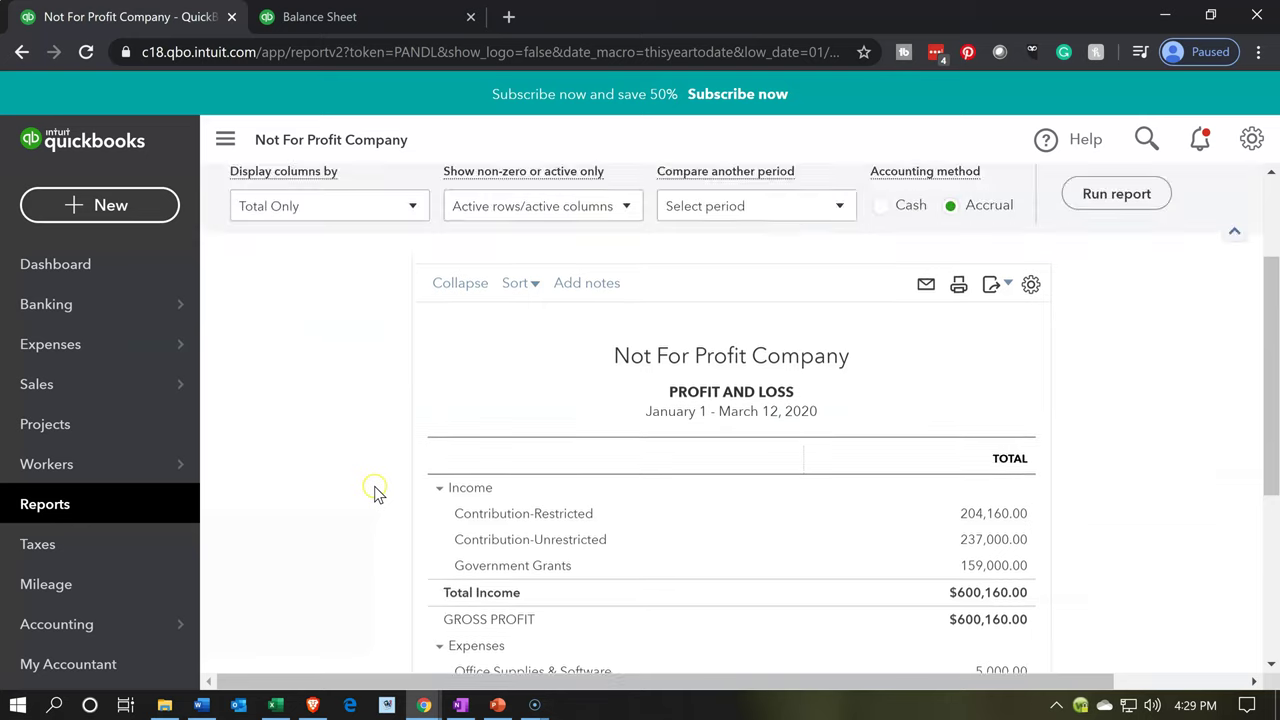
scroll(375, 493, "up", 2)
left_click(535, 283)
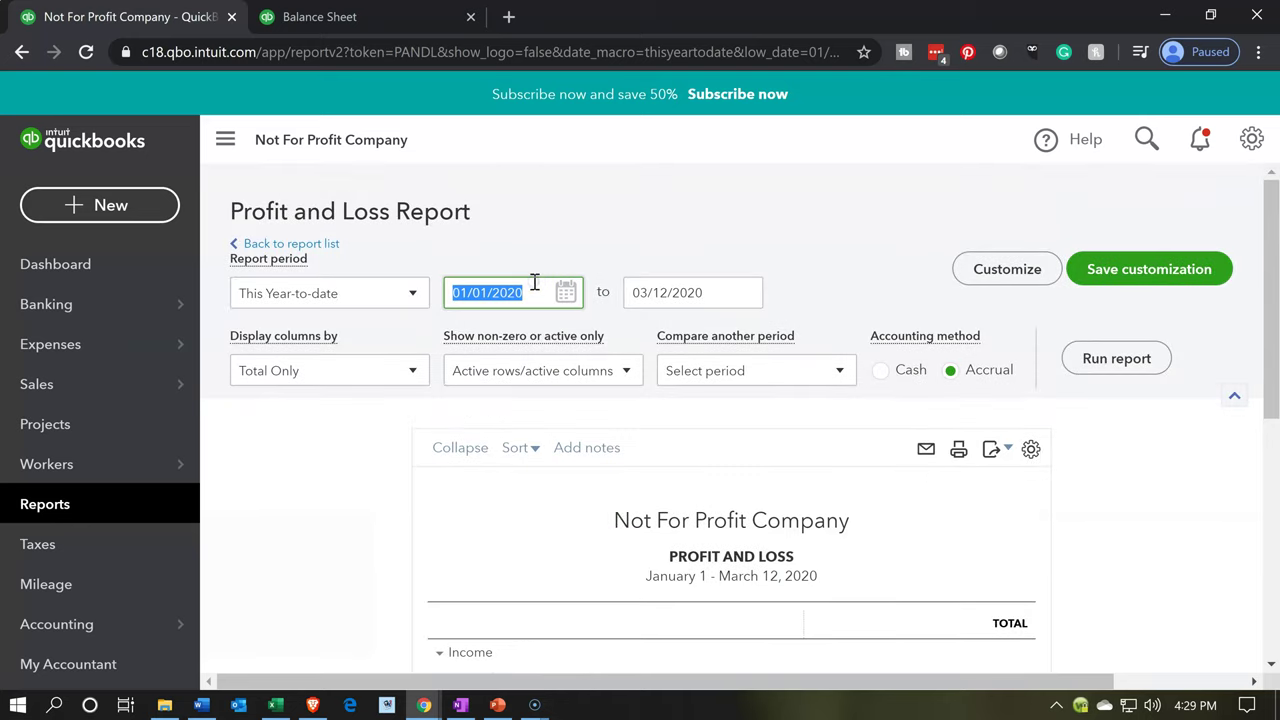
key("Tab")
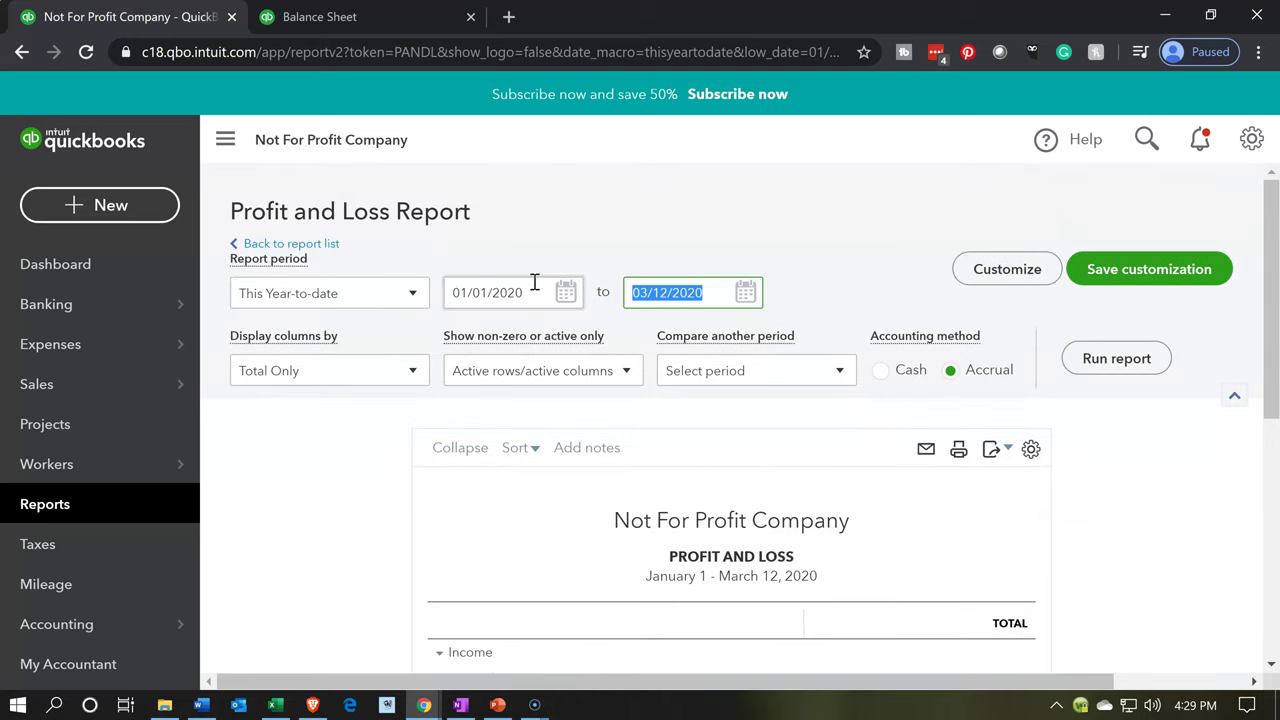
type("02/31/2020")
key("Tab")
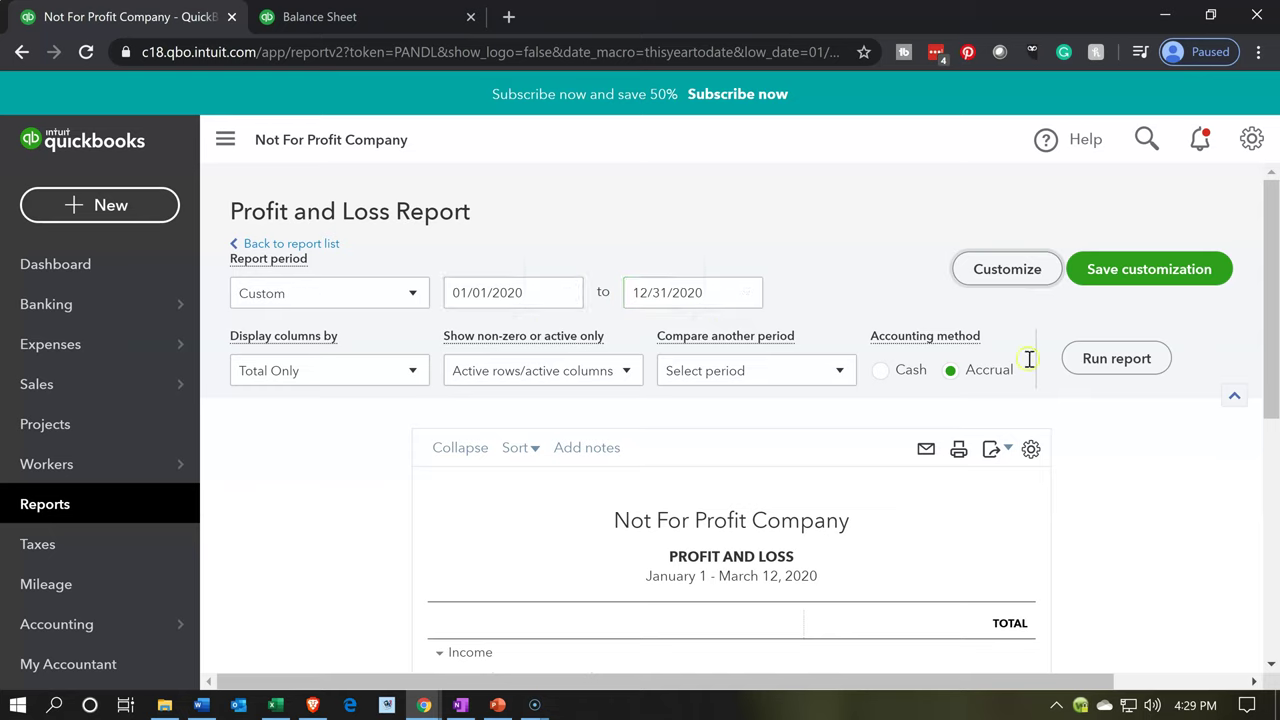
left_click(1114, 360)
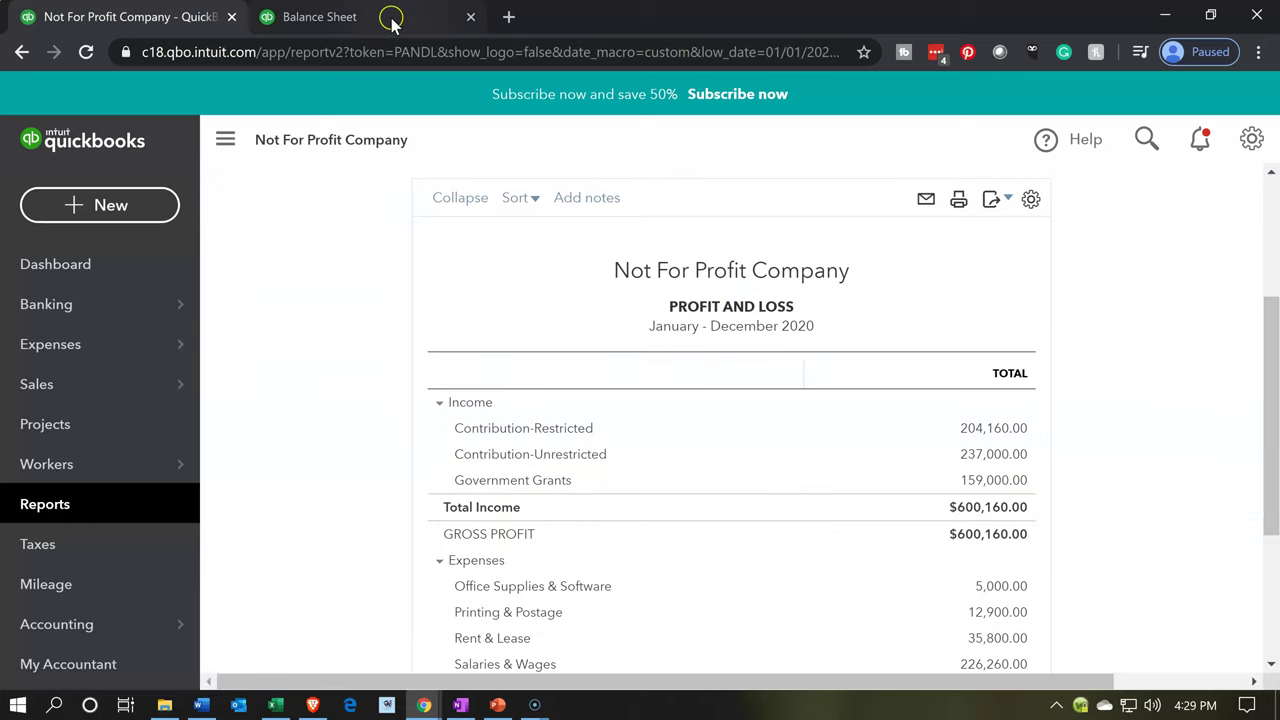
Switch to the duplicated Balance Sheet, hide the navigation menu, enlarge the page, and review the current asset balances.
left_click(330, 17)
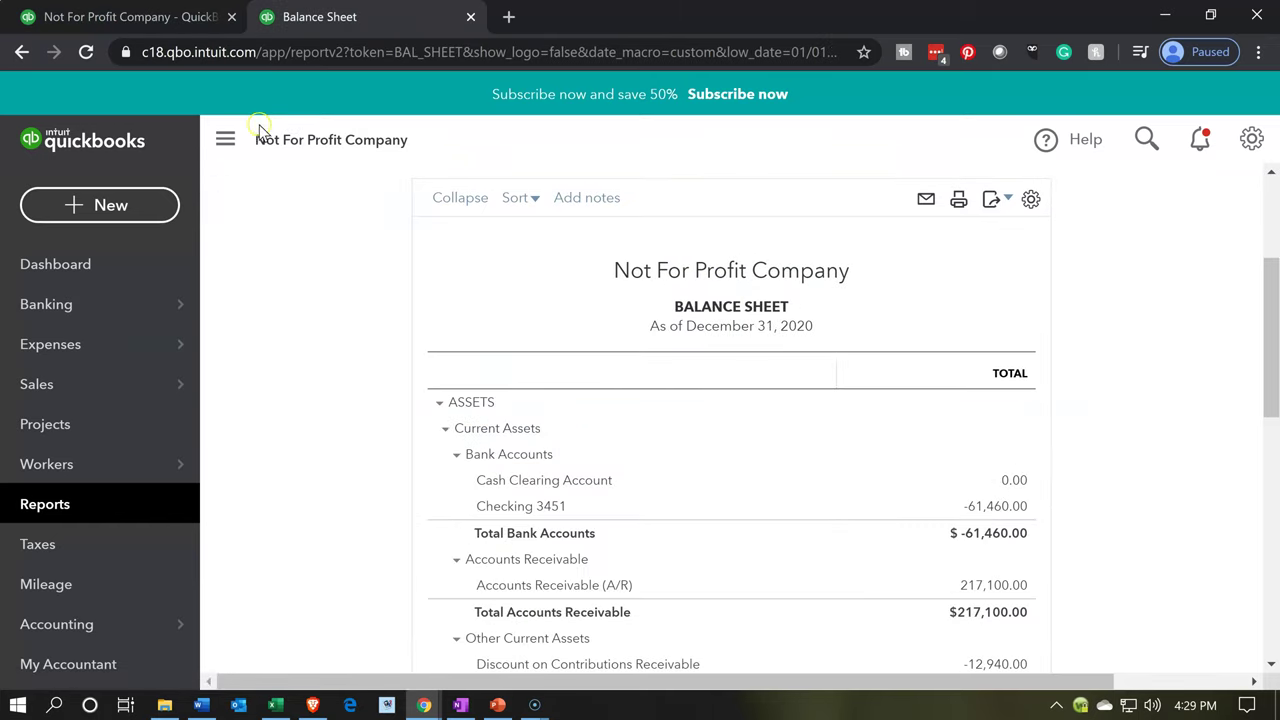
left_click(228, 148)
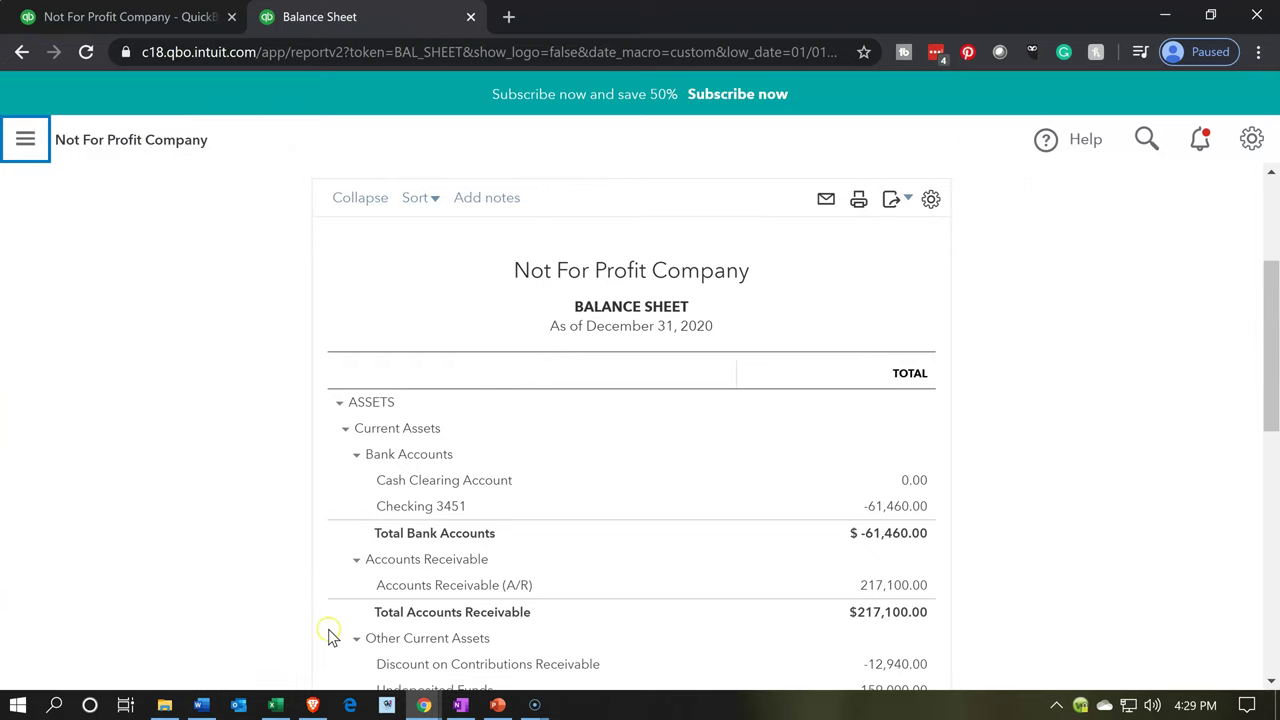
key("ctrl+plus")
key("ctrl+plus")
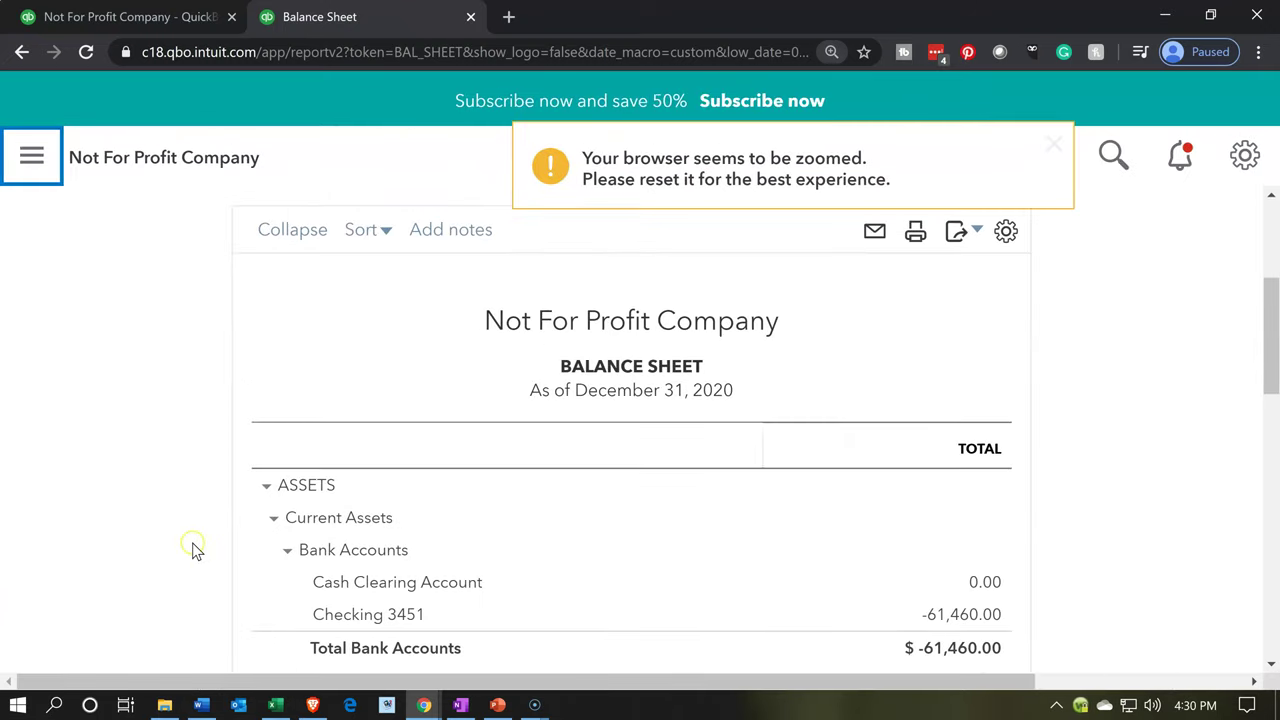
scroll(197, 552, "down", 1)
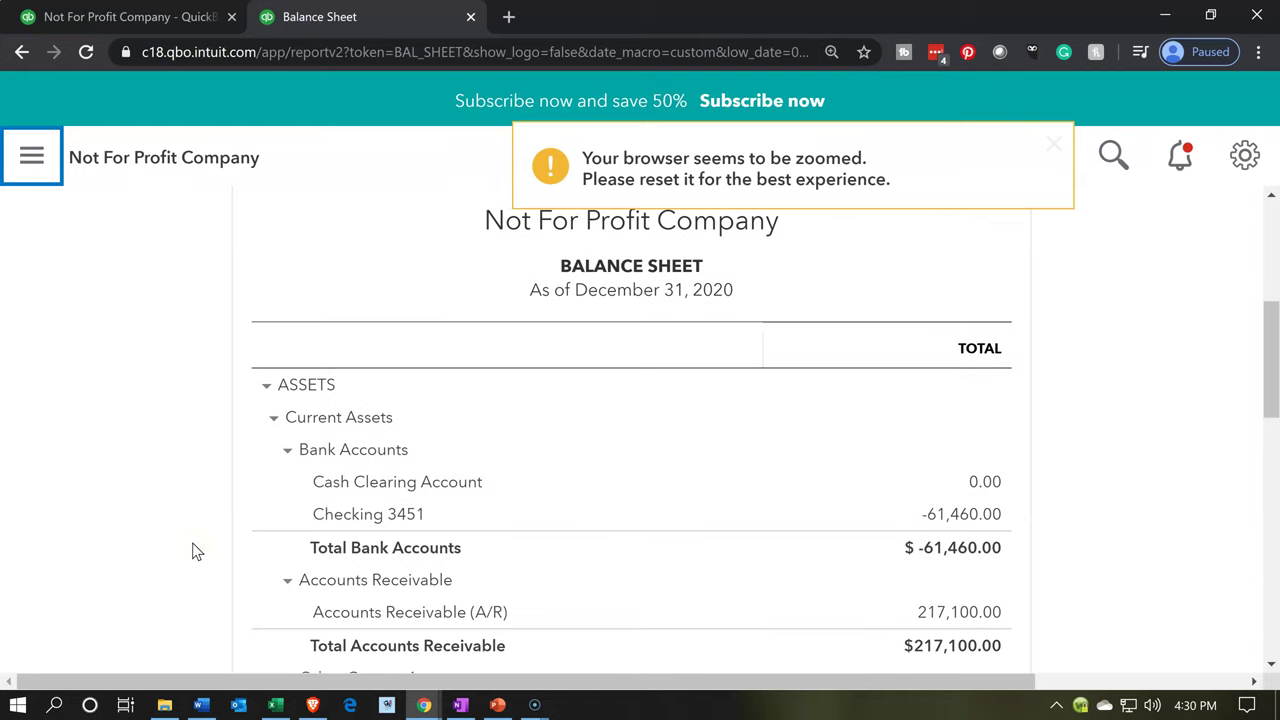
scroll(194, 551, "down", 1)
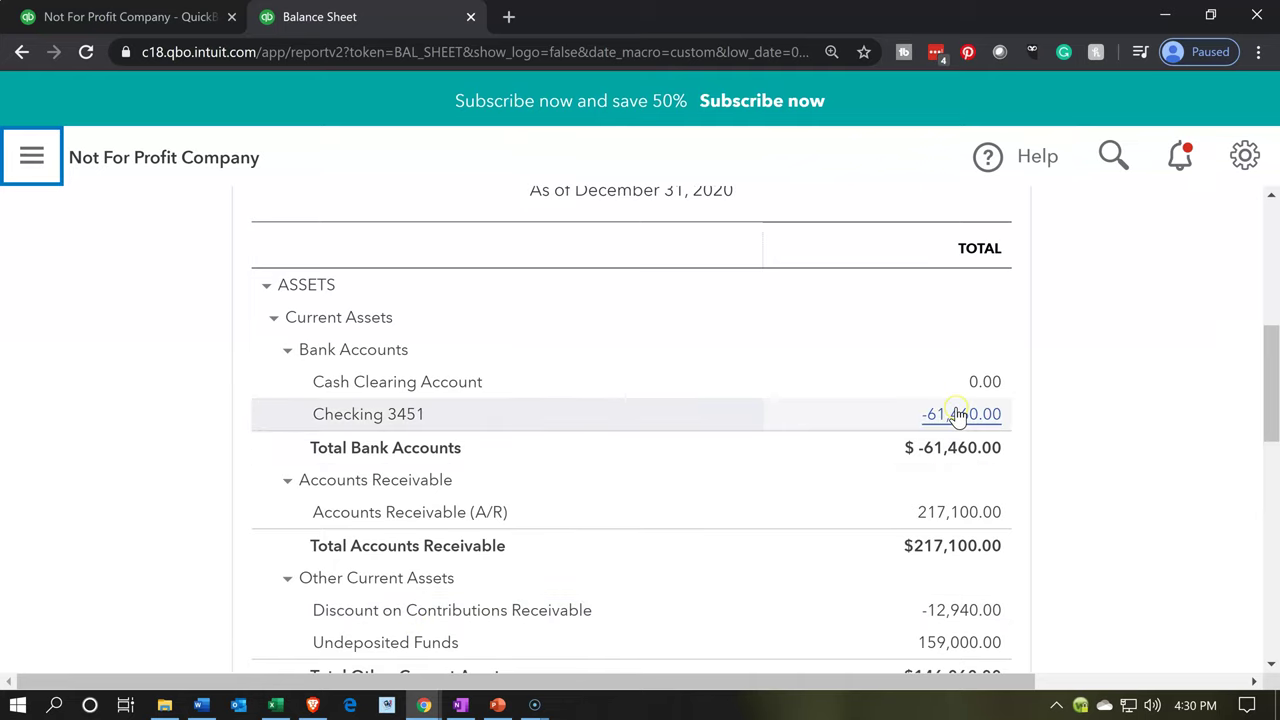
Open the transaction detail behind the checking account balance and examine each entry's split account and amount.
left_click(986, 416)
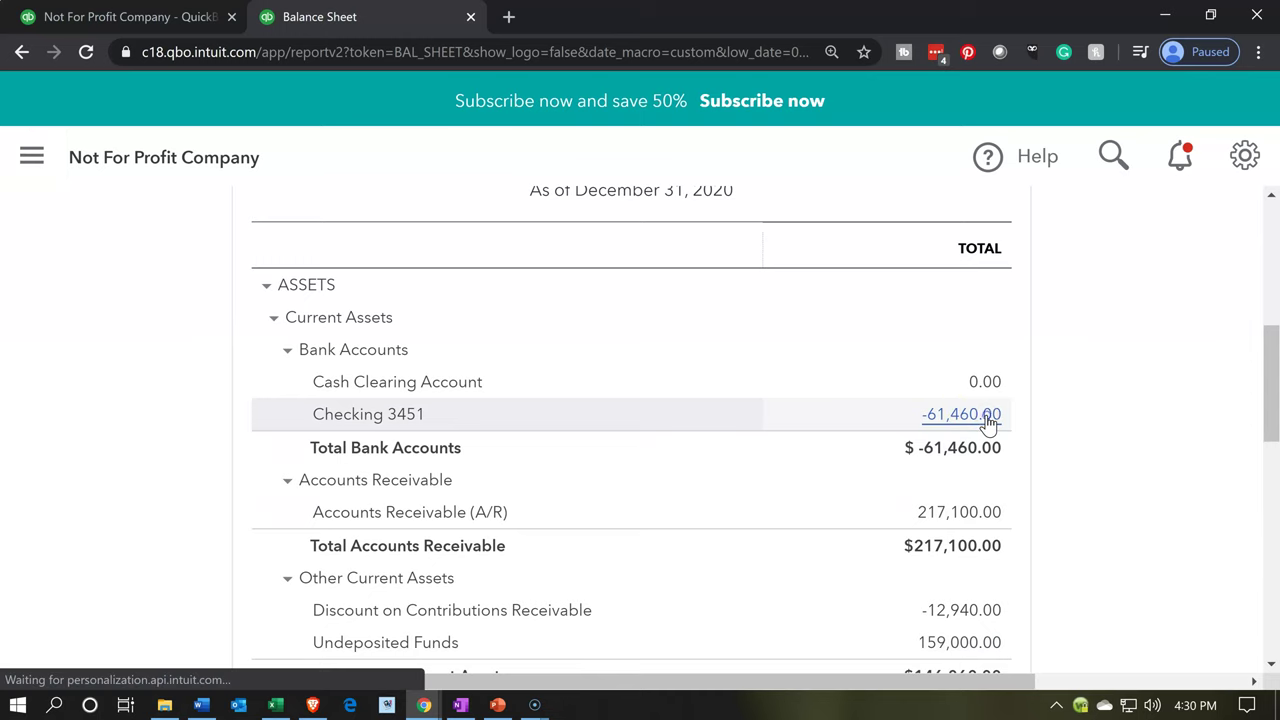
scroll(986, 415, "down", 1)
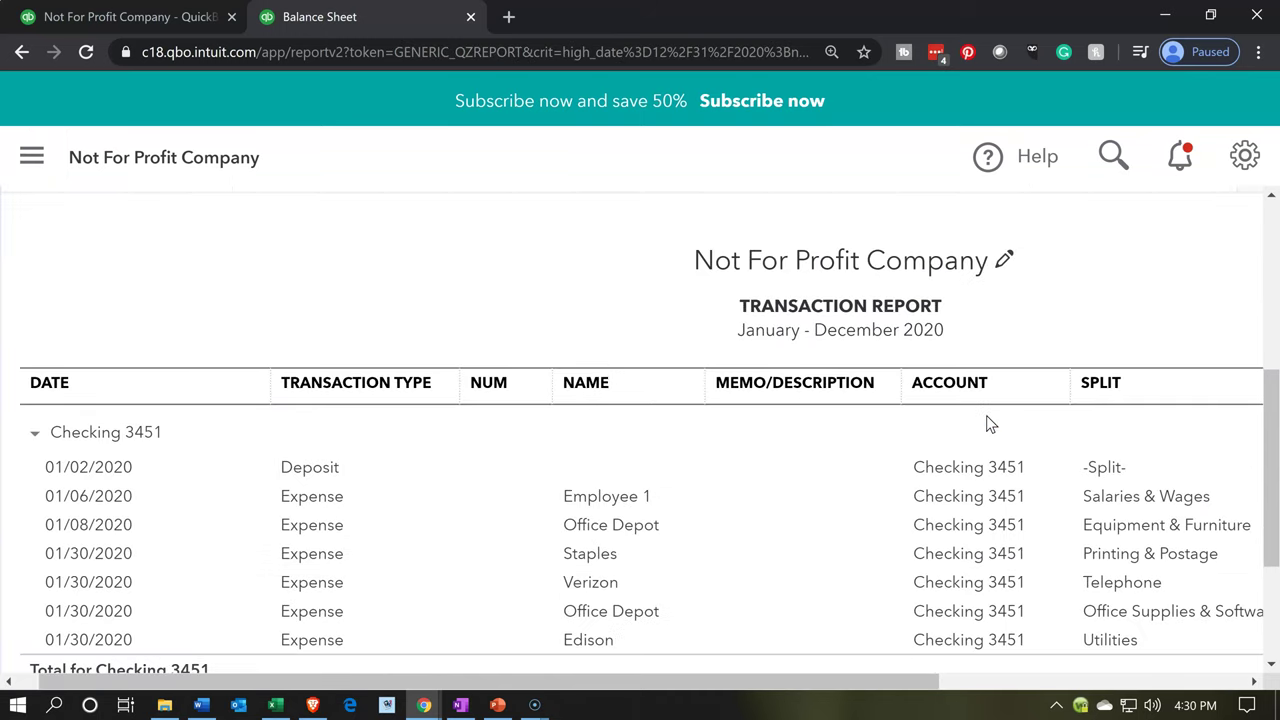
scroll(986, 415, "down", 1)
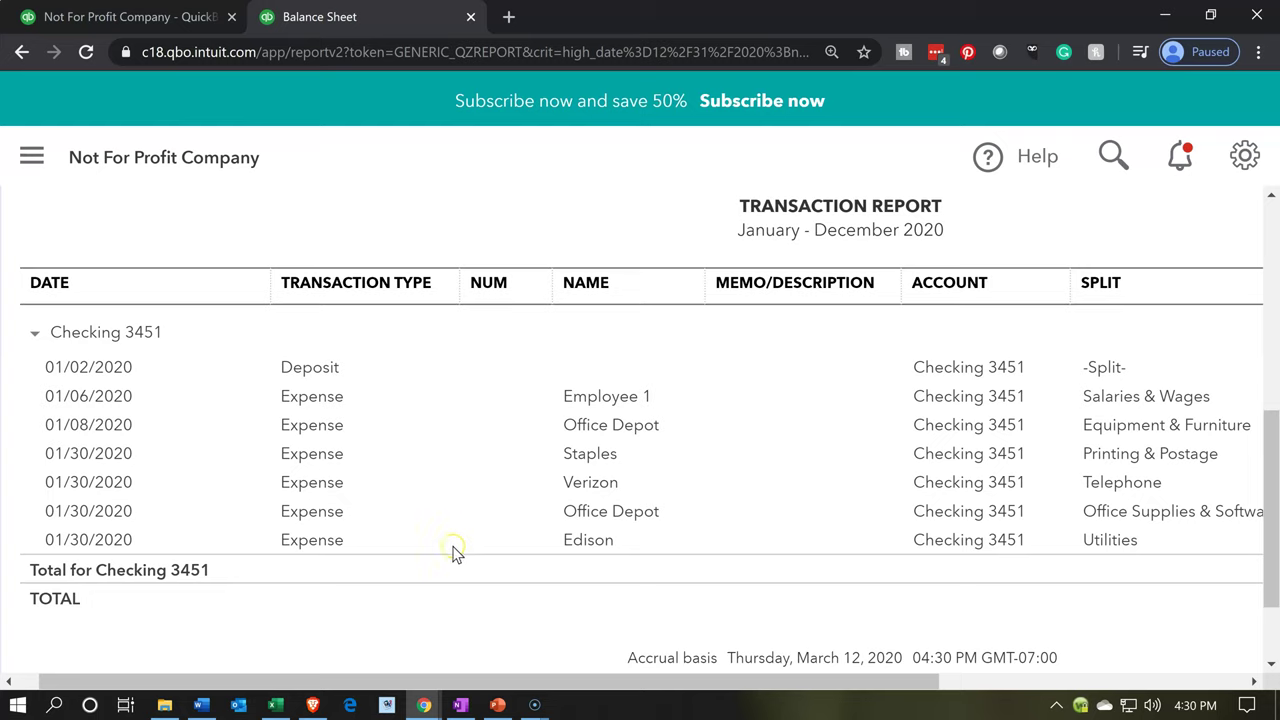
left_click_drag(580, 688, 718, 697)
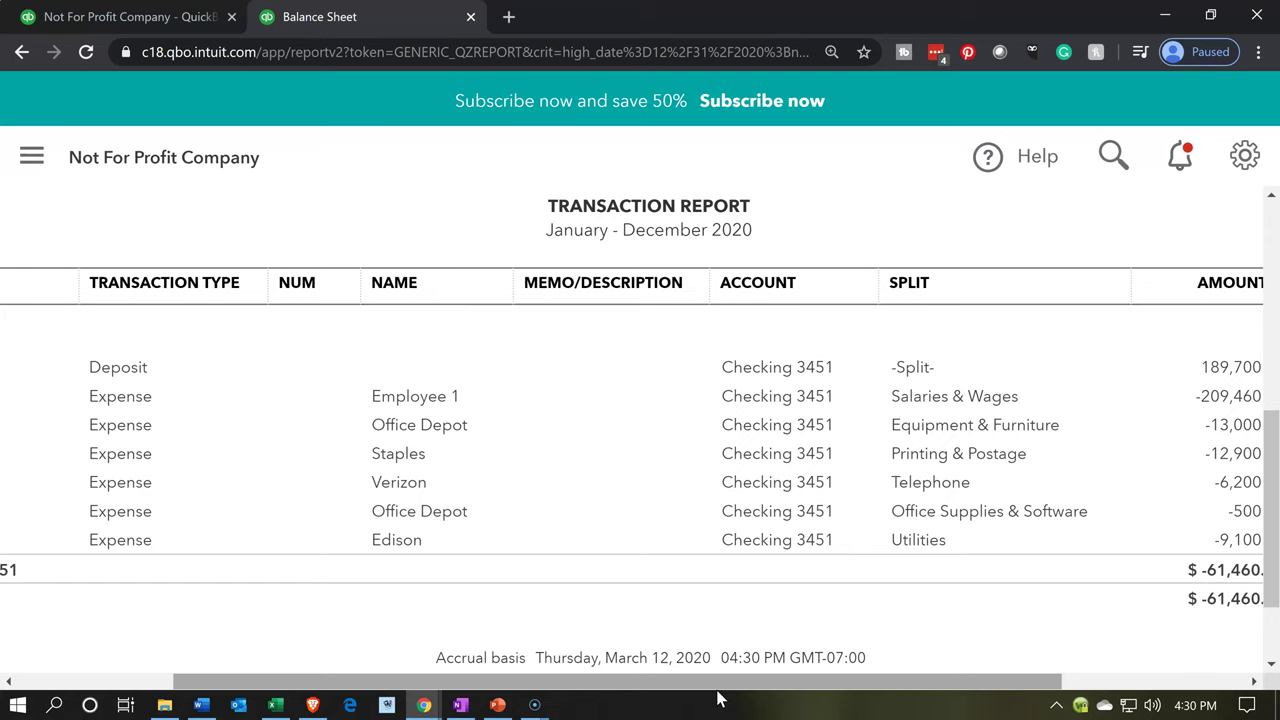
Open the Verizon expense from the checking account's transaction report, review its category details, and close it.
left_click_drag(718, 697, 749, 694)
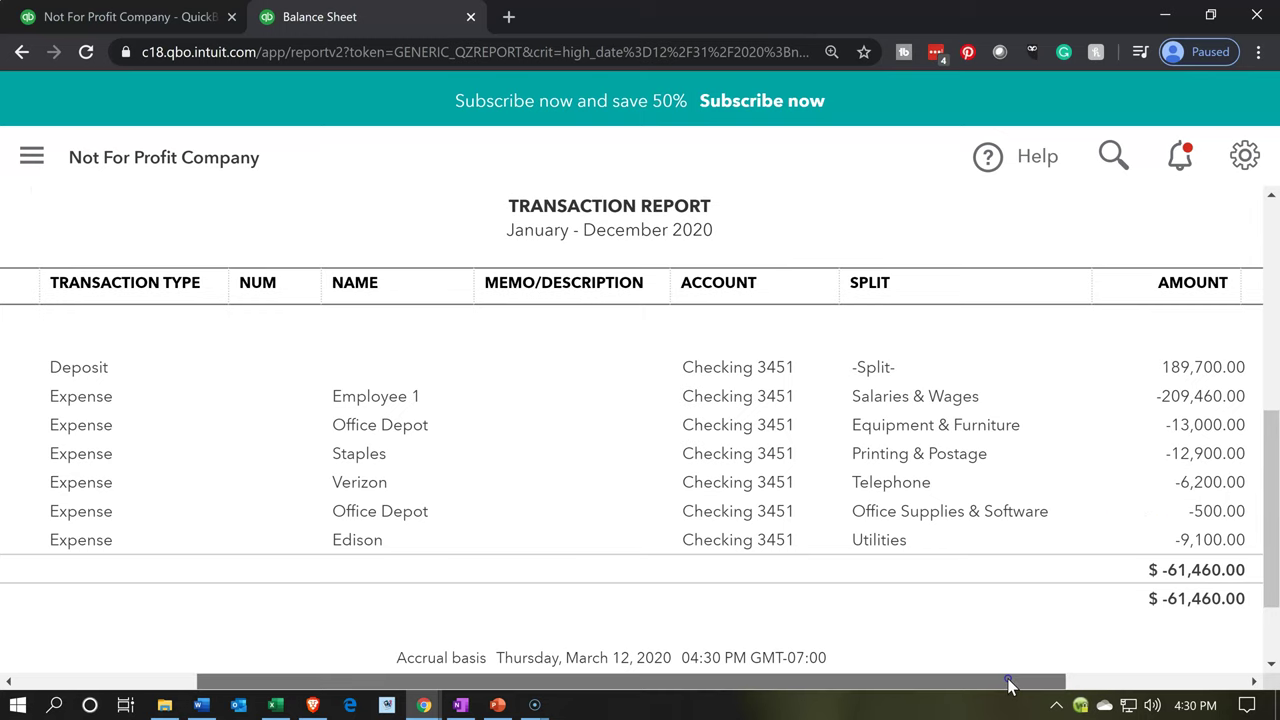
left_click_drag(1008, 685, 826, 685)
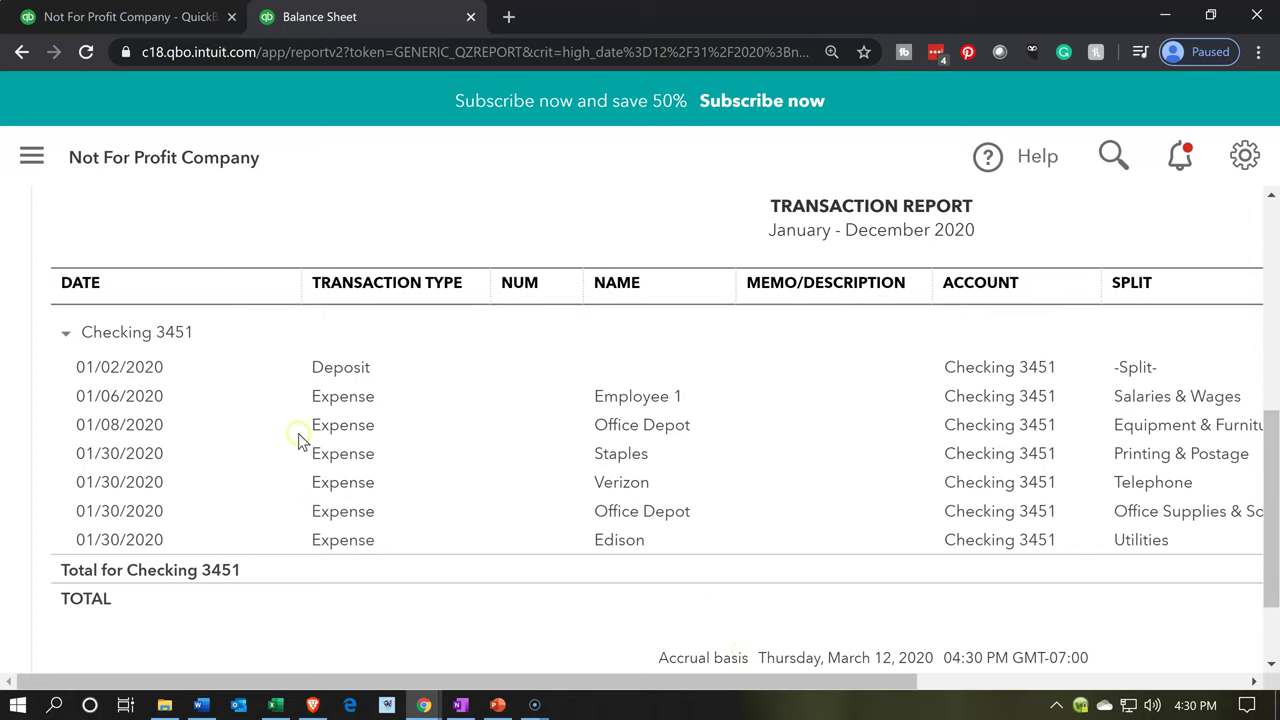
left_click(621, 482)
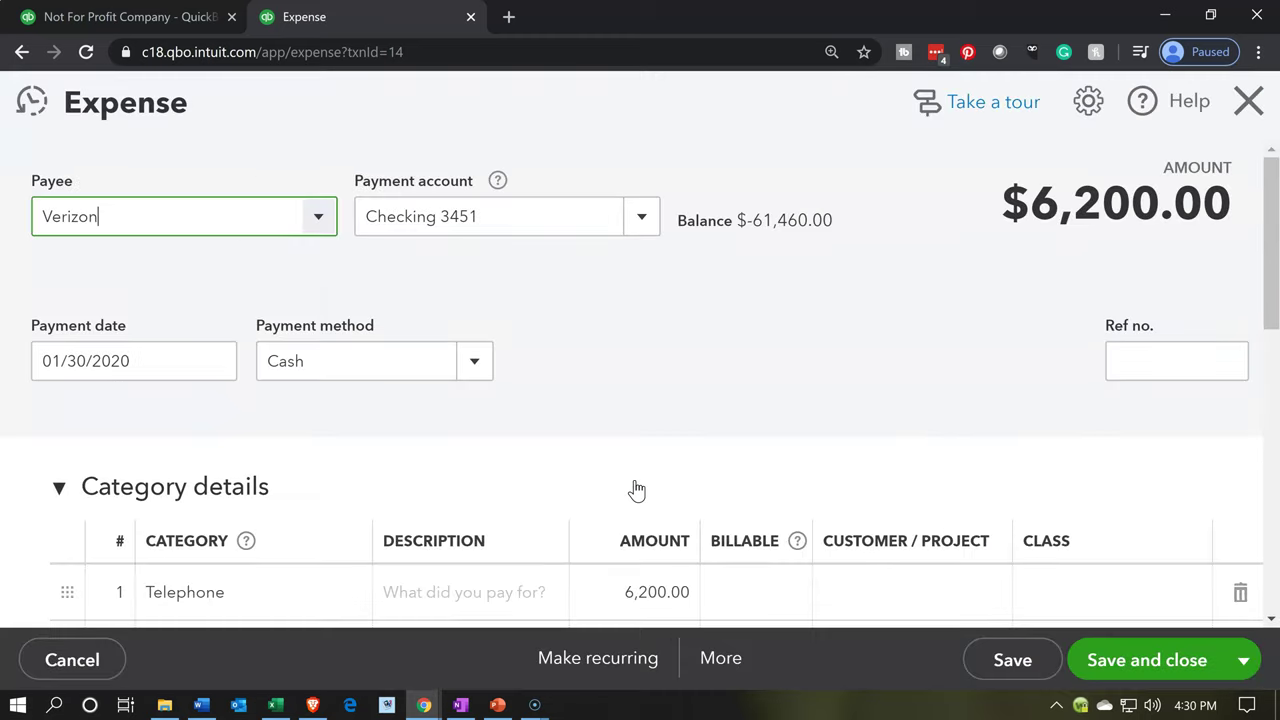
scroll(637, 488, "down", 3)
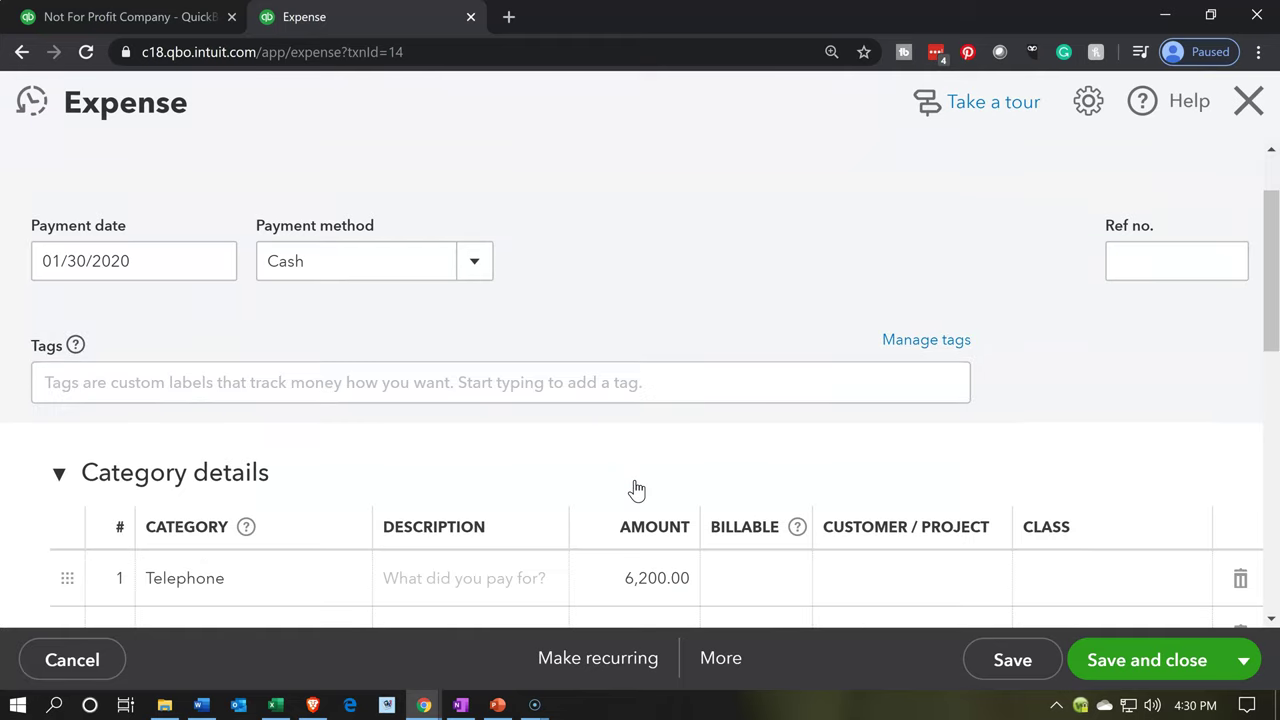
scroll(691, 471, "up", 3)
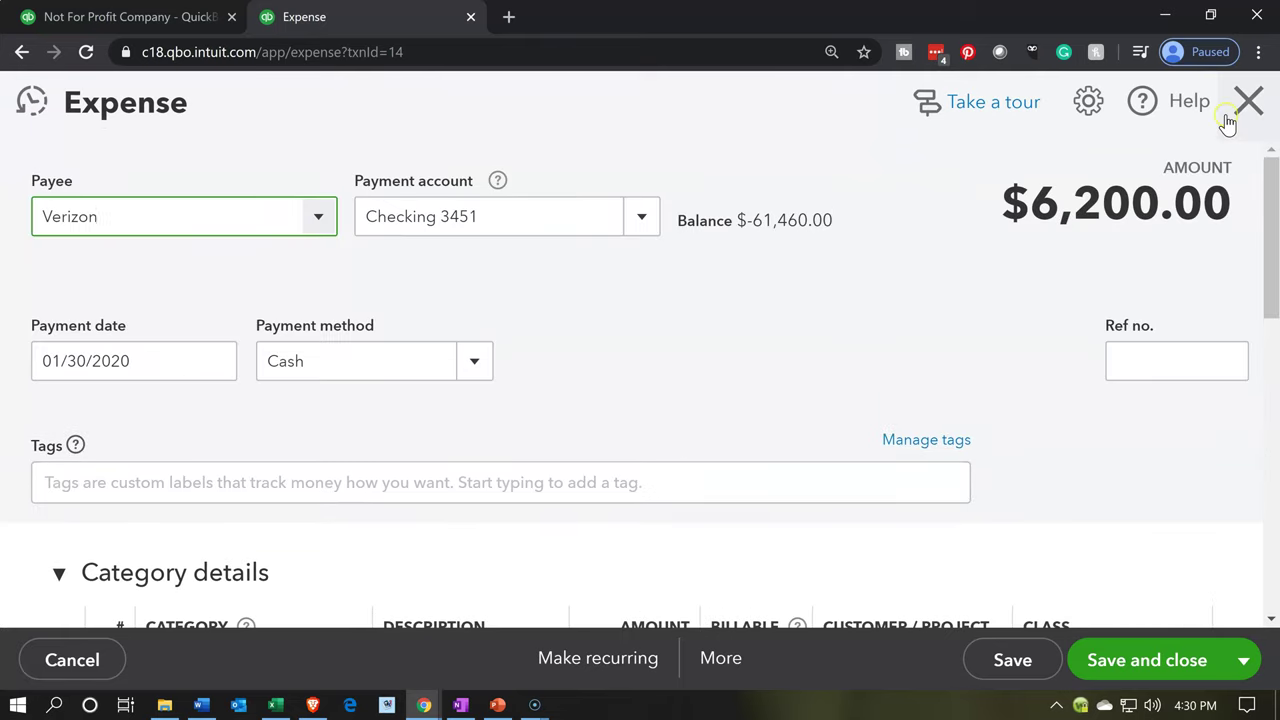
left_click(1246, 110)
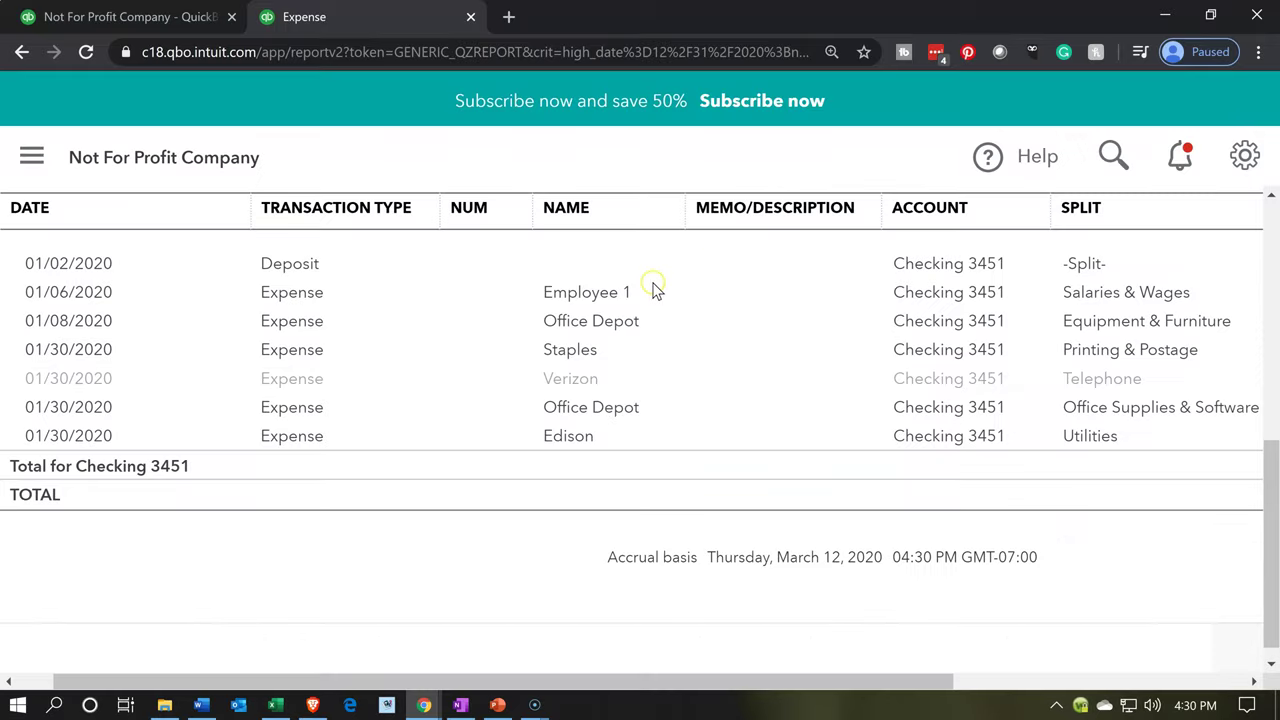
Return to the Balance Sheet summary and review the fixed asset and current liability sections.
scroll(137, 389, "up", 4)
scroll(53, 403, "up", 2)
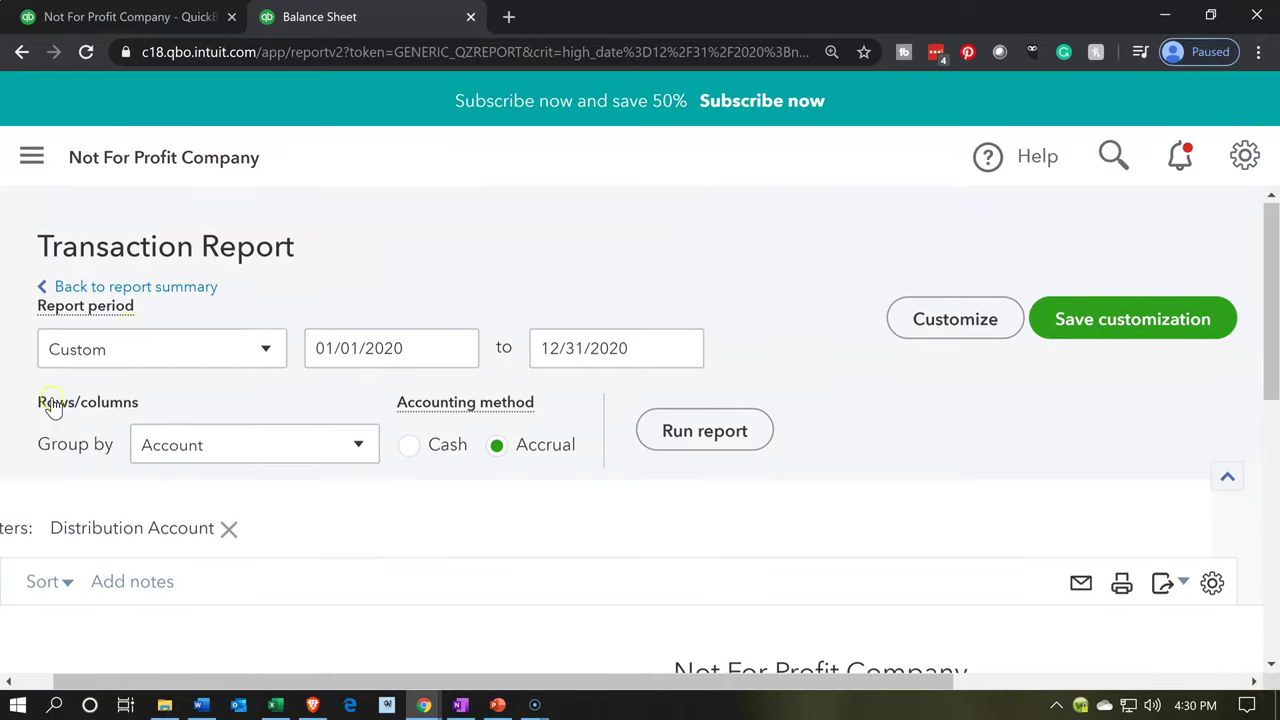
left_click(174, 289)
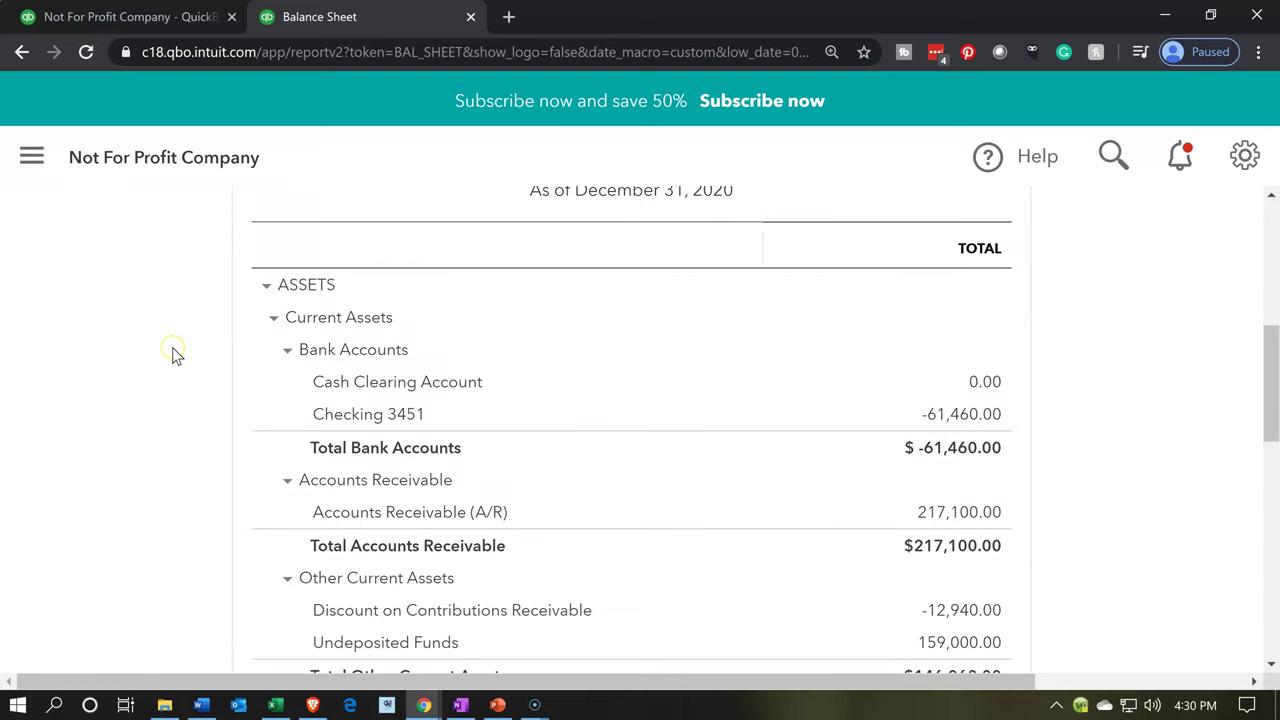
scroll(172, 352, "down", 4)
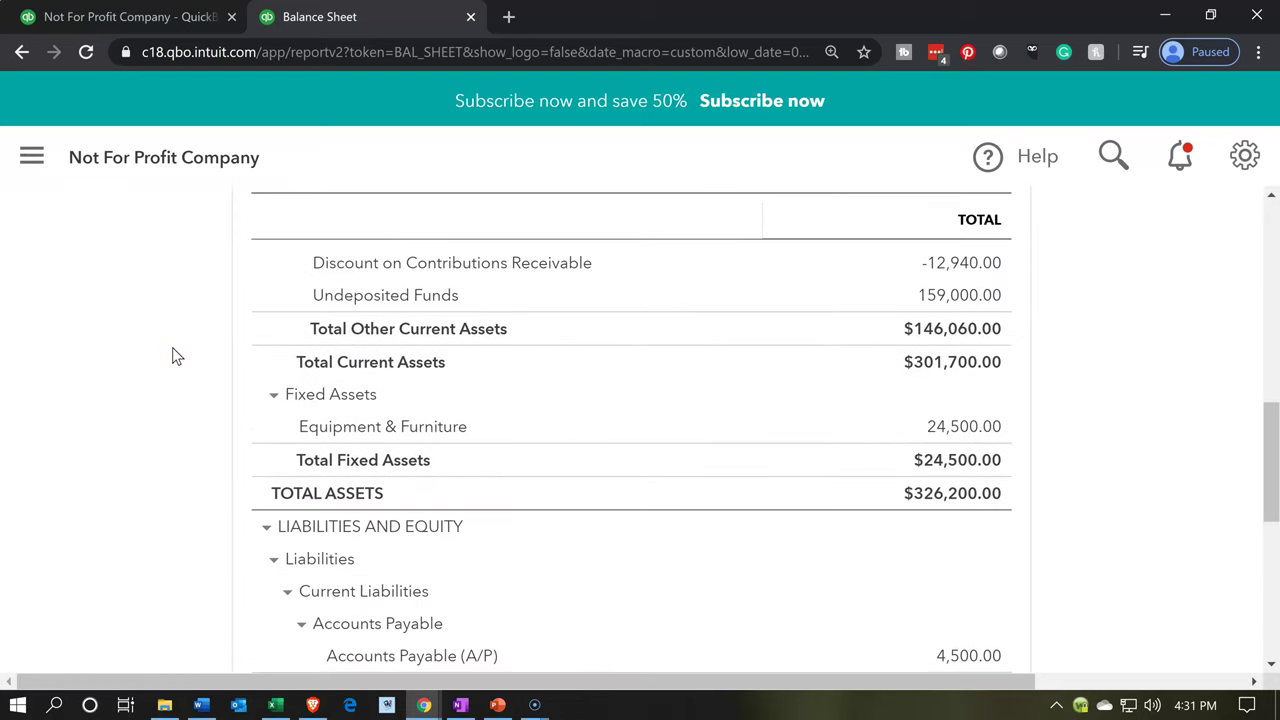
scroll(172, 357, "down", 2)
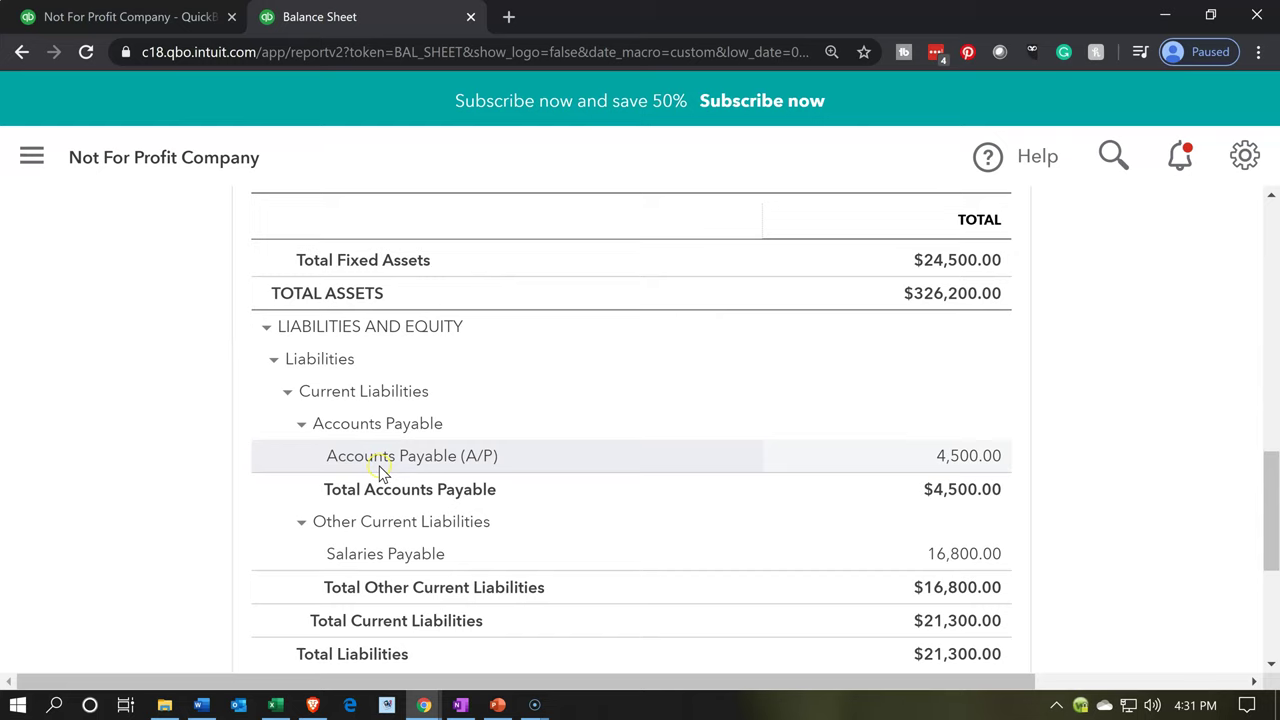
Examine the transaction detail behind the Accounts Payable (A/P) balance and return to the liabilities on the Balance Sheet.
left_click(955, 466)
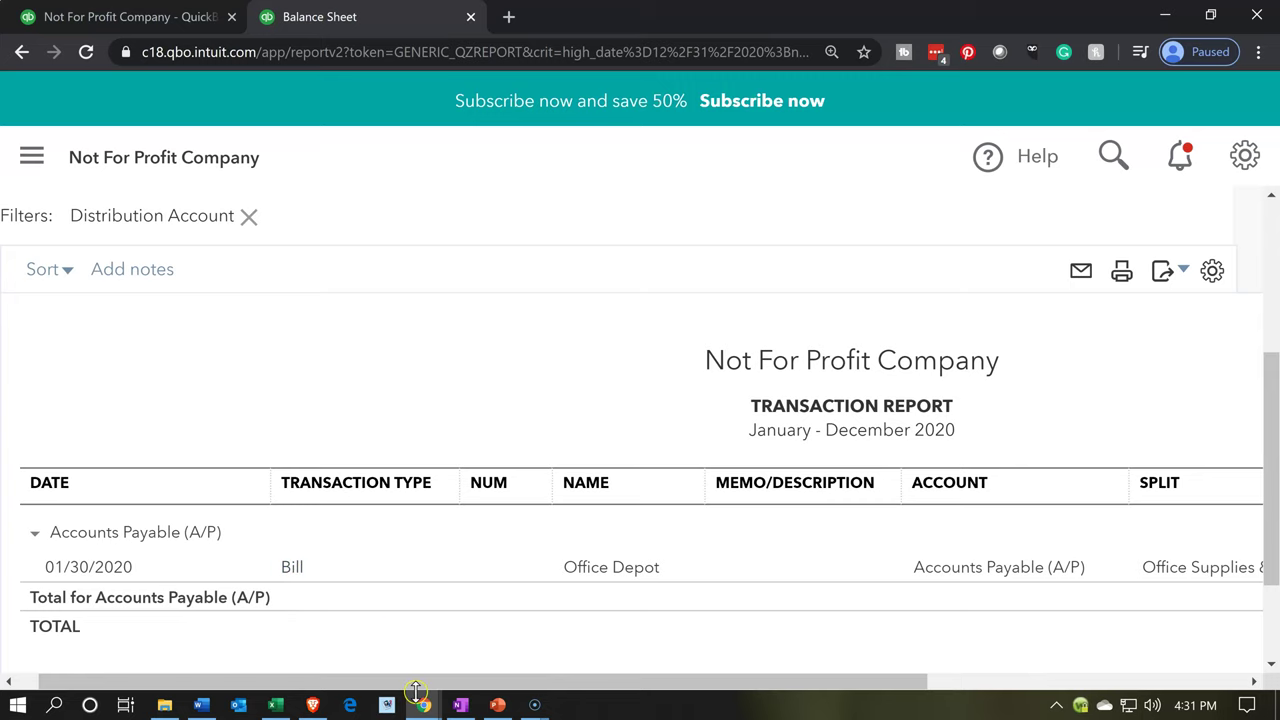
left_click_drag(415, 684, 290, 706)
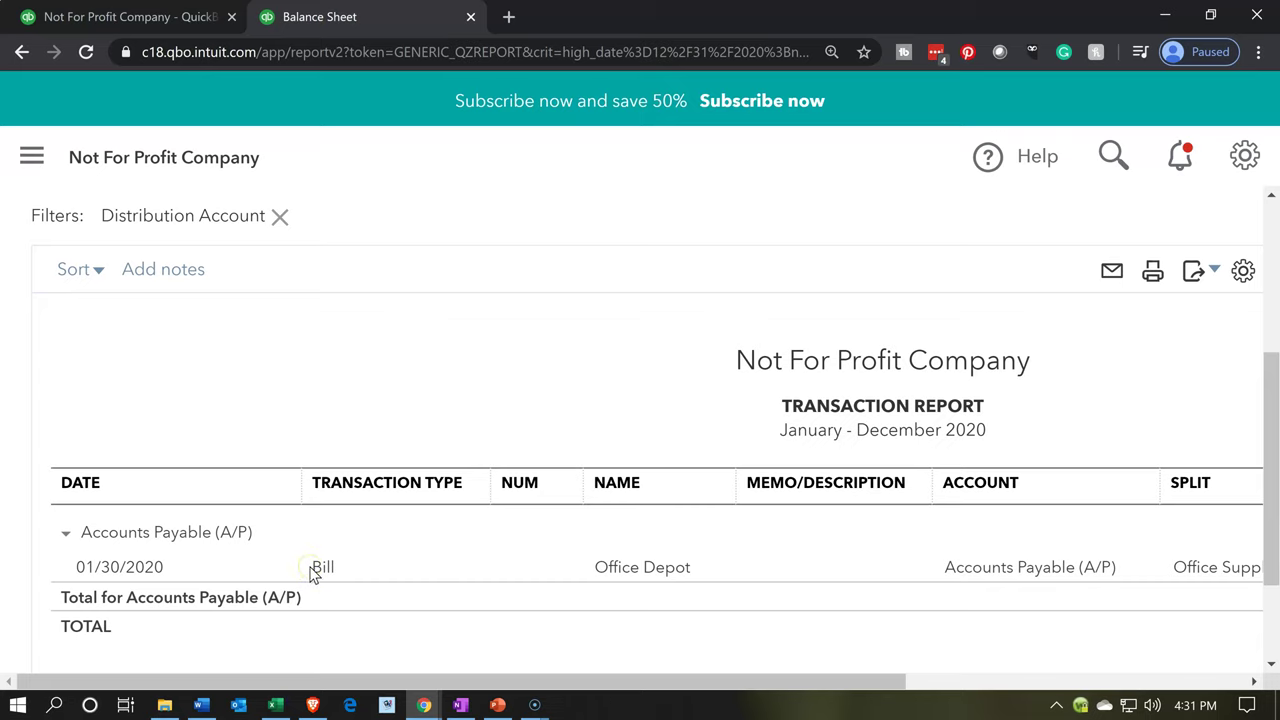
left_click(160, 570)
scroll(160, 572, "up", 3)
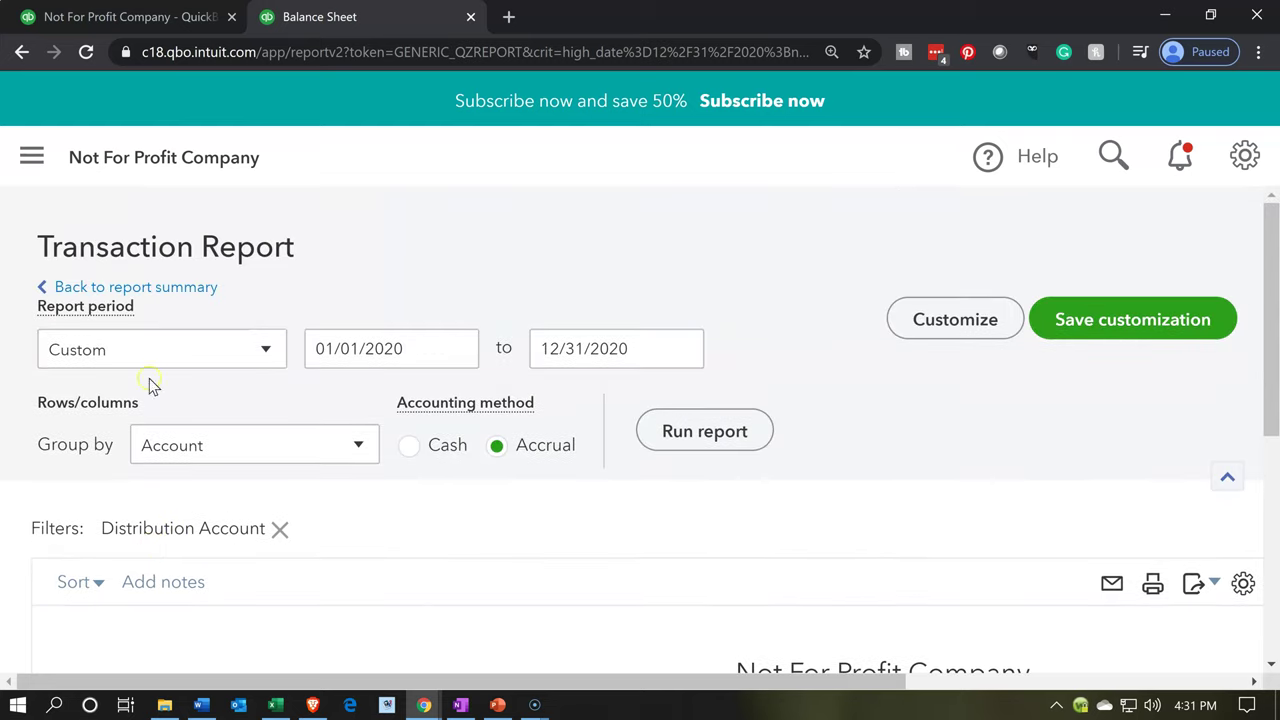
left_click(186, 292)
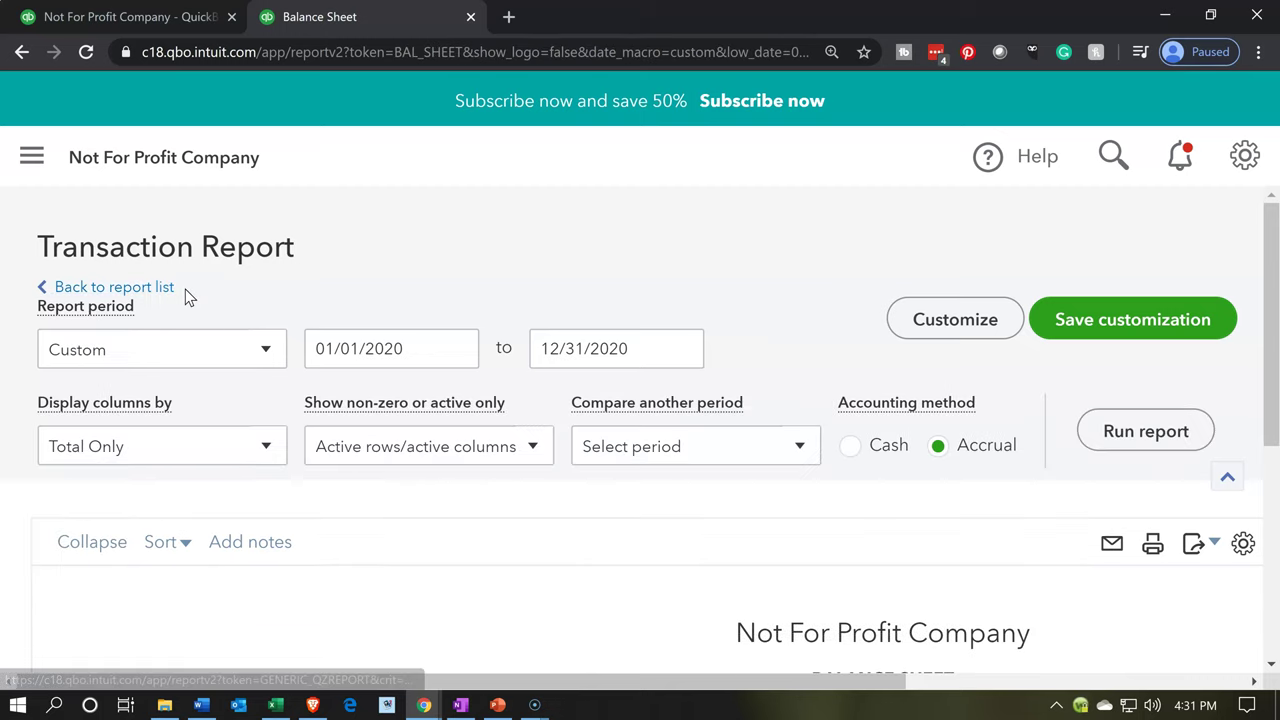
scroll(186, 294, "down", 8)
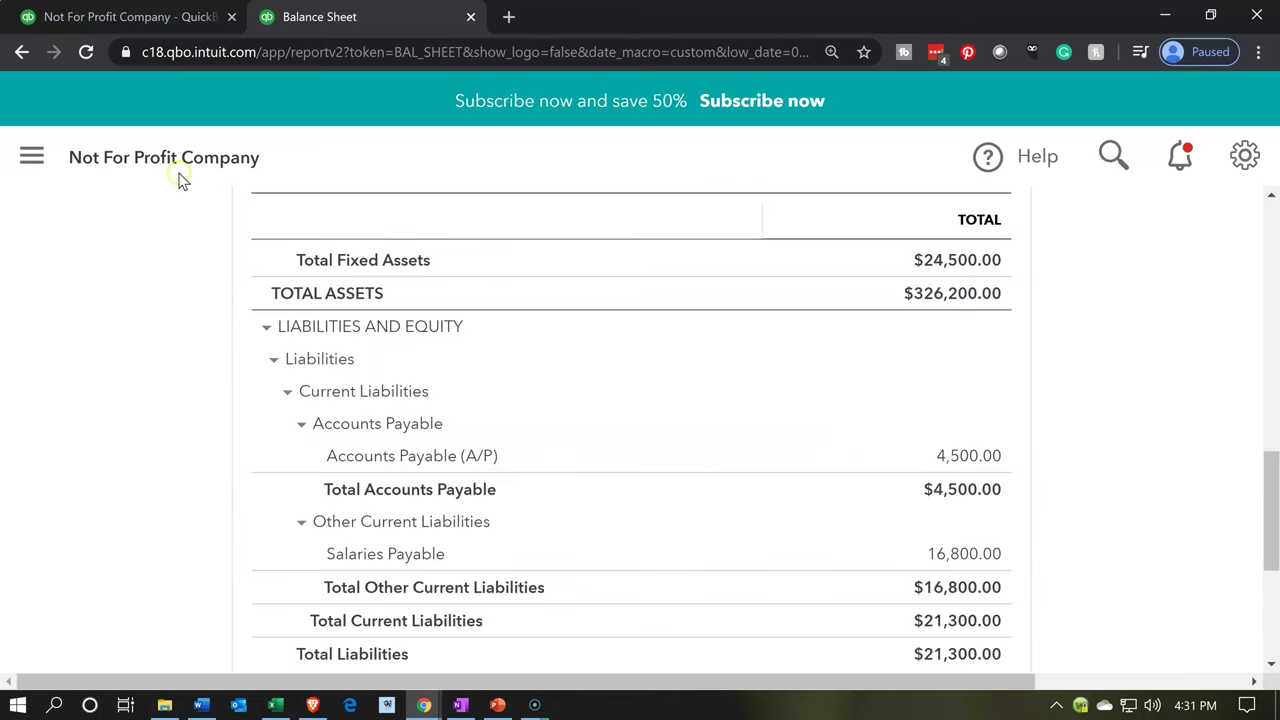
Switch to the Profit and Loss report, hide the navigation menu, and review the expense accounts down to net income.
left_click(145, 18)
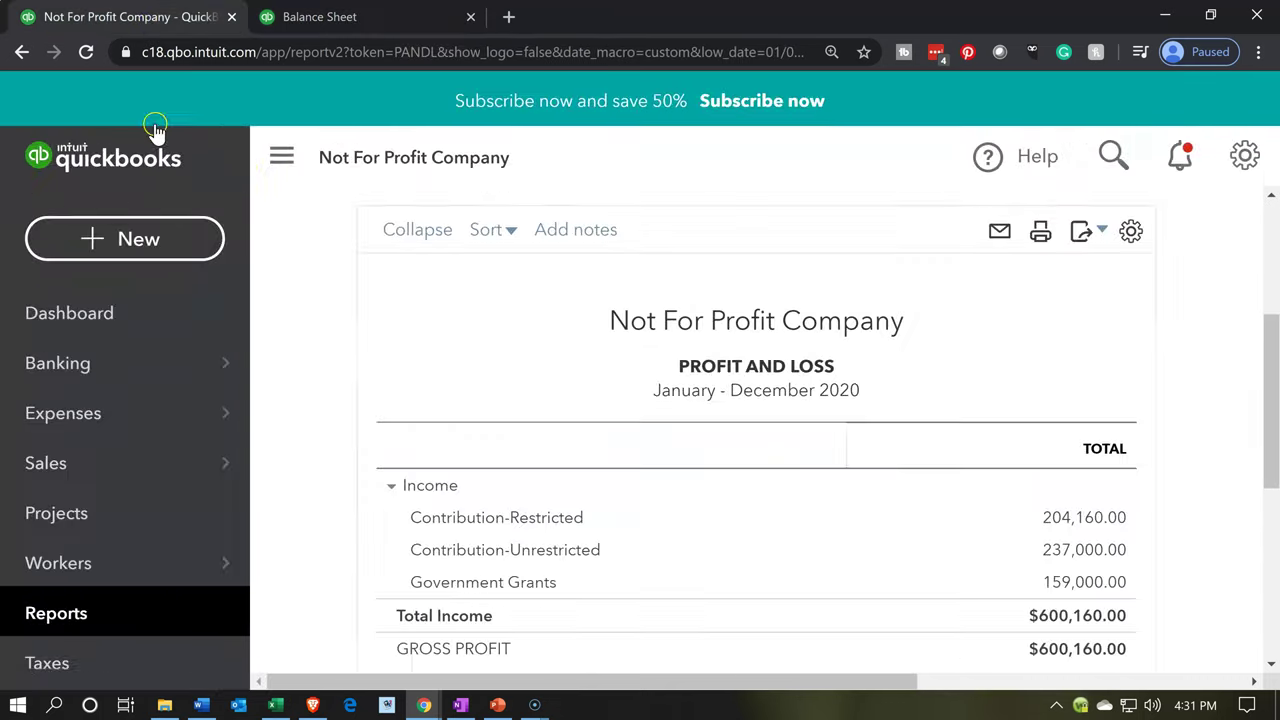
left_click(301, 171)
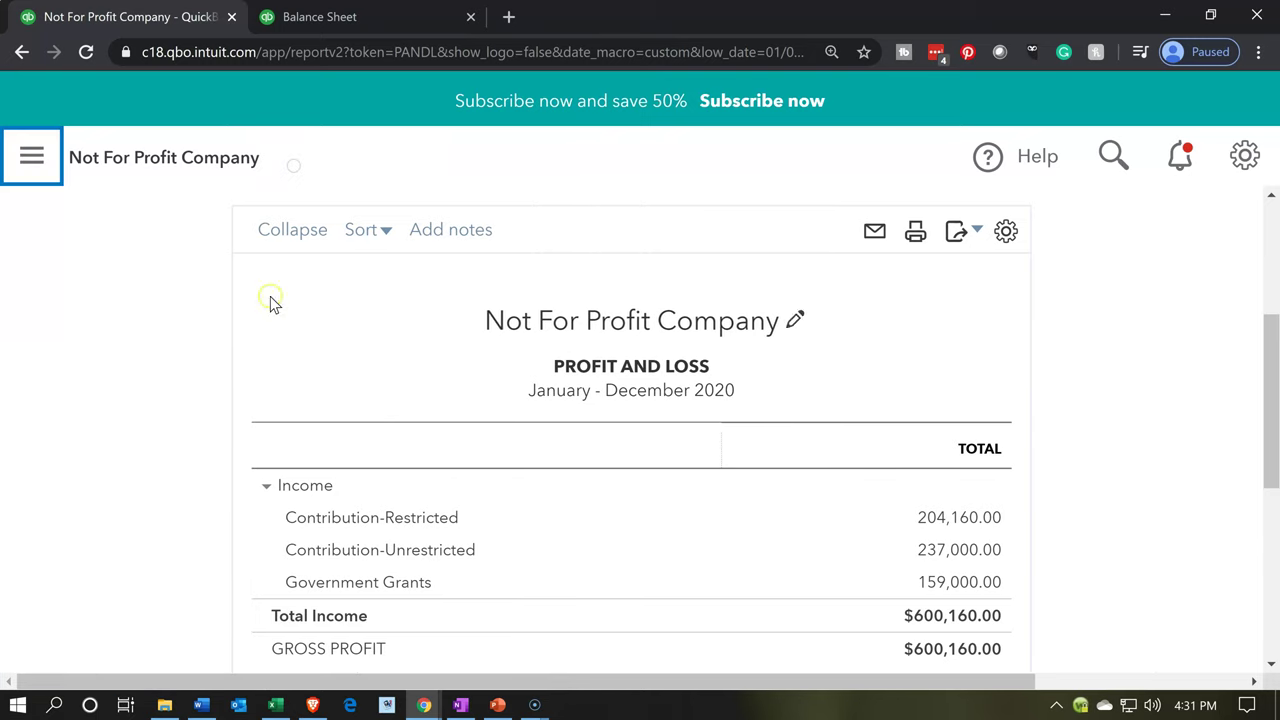
scroll(212, 510, "down", 2)
scroll(212, 510, "down", 2)
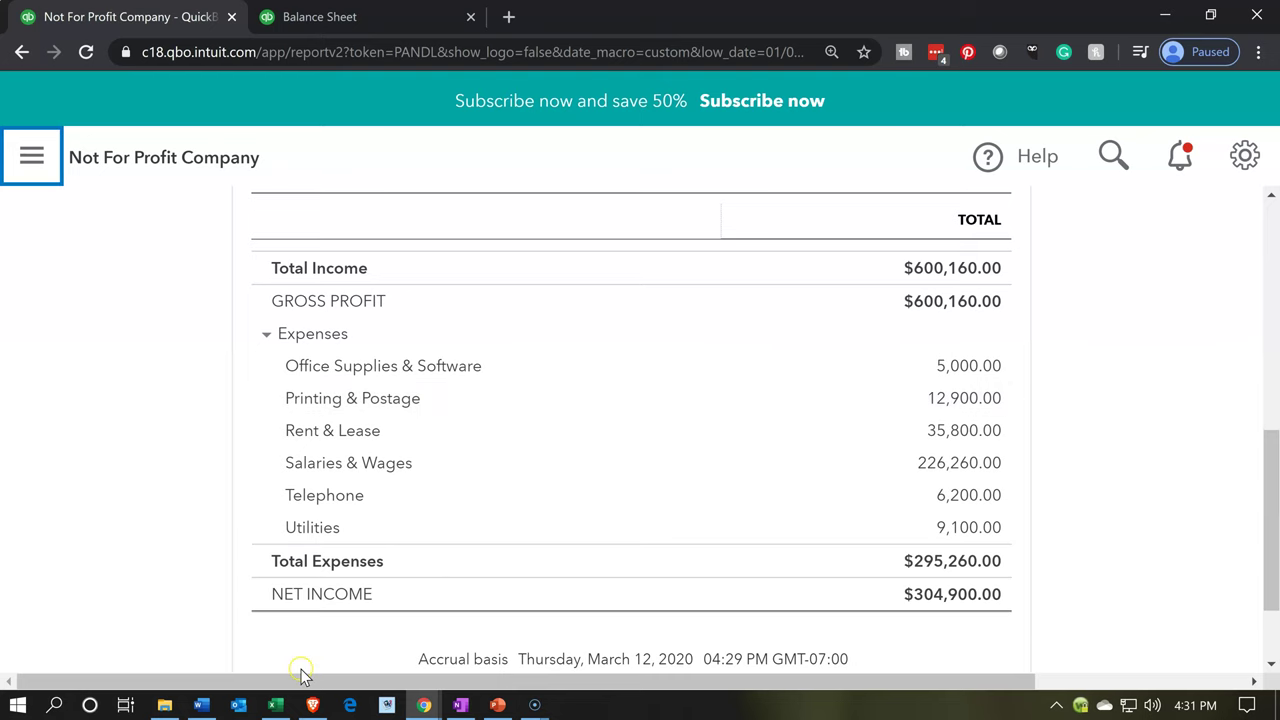
Switch to the Excel worksheet and follow the Telephone Expense row across to the functional expense allocation table.
left_click(281, 705)
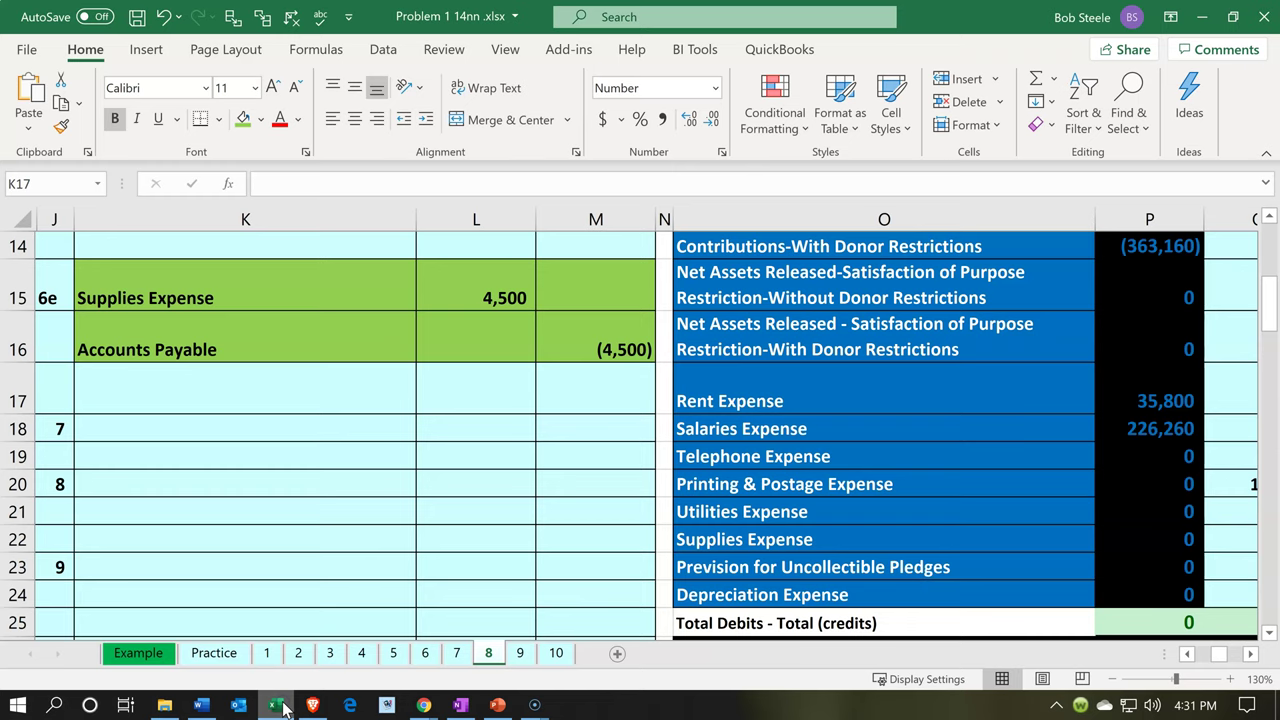
left_click(820, 457)
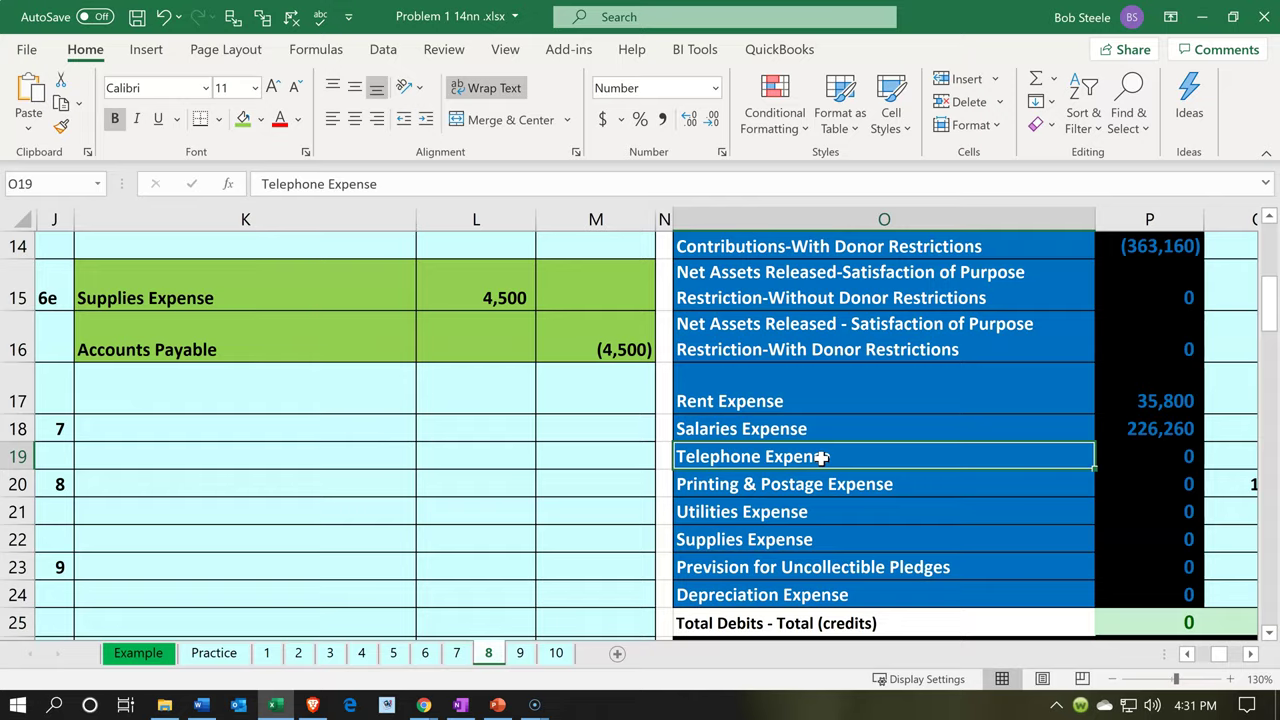
key("Right")
key("Right")
key("Right")
key("Right")
key("Right")
key("Right")
key("Right")
key("Right")
key("Right")
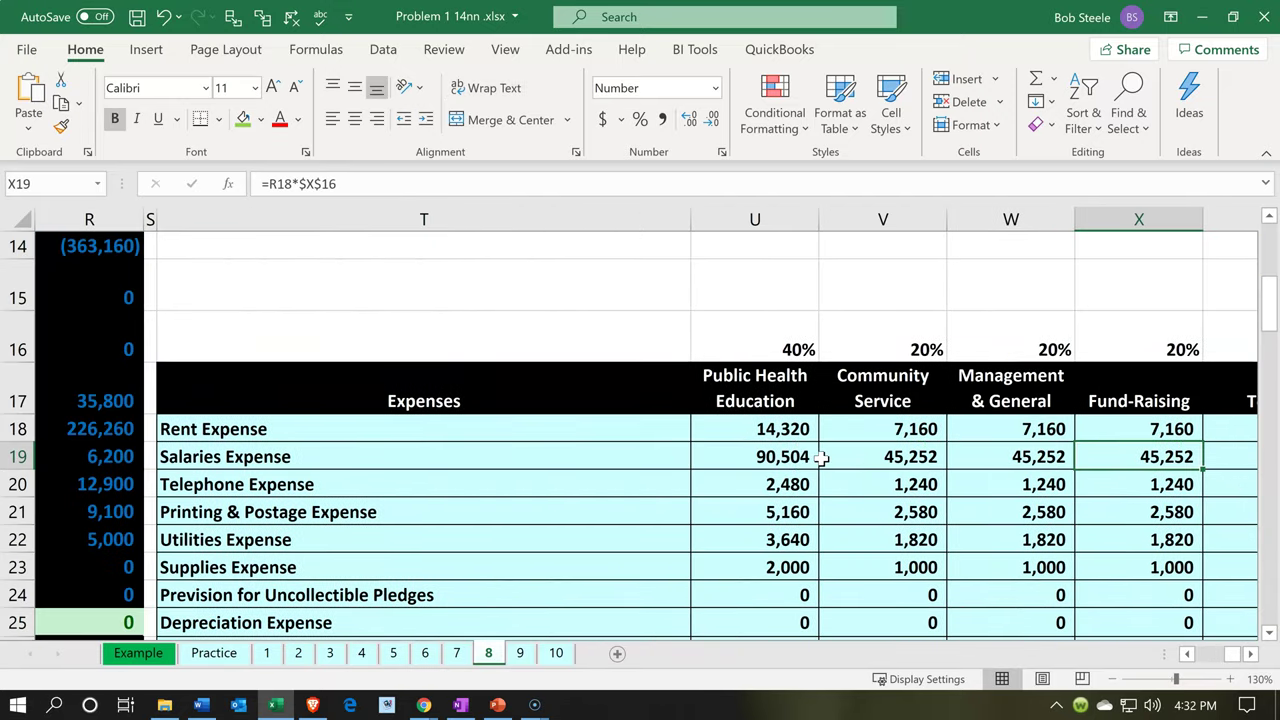
Examine the Statement of Activities on sheet 8, covering its with and without donor restriction columns and its program expense lines.
scroll(709, 484, "down", 8)
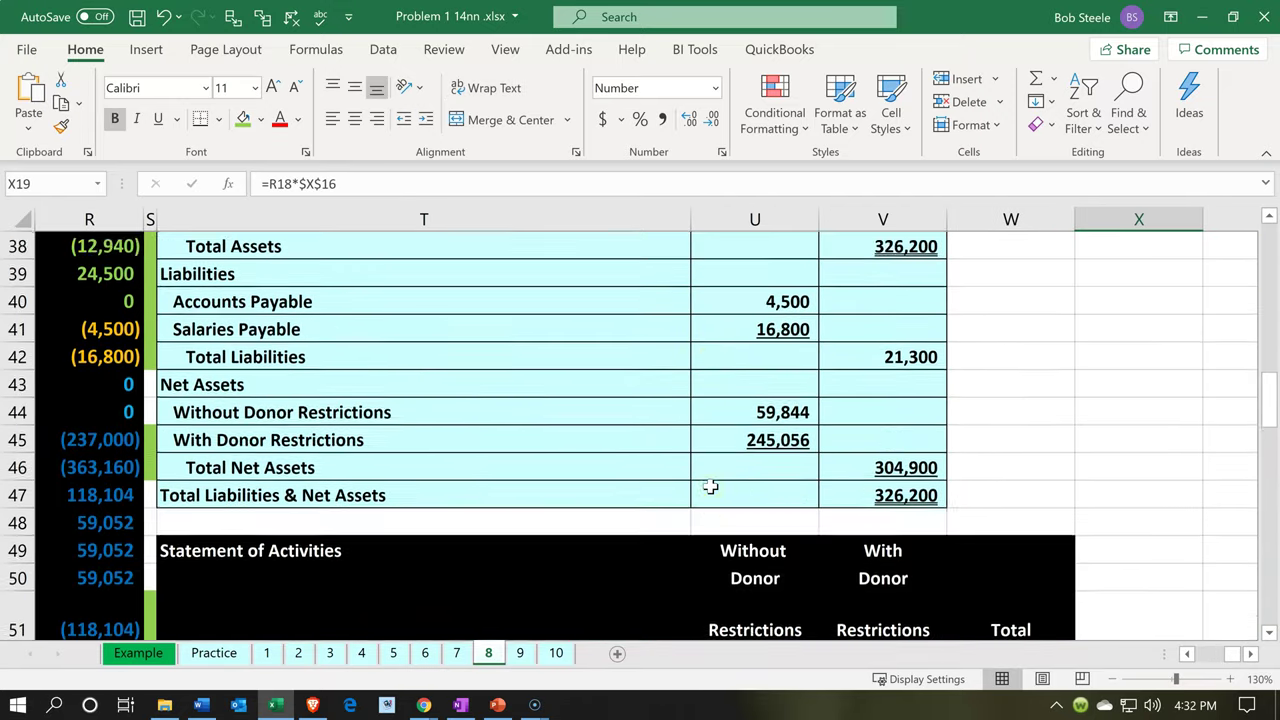
scroll(709, 484, "down", 2)
left_click(333, 405)
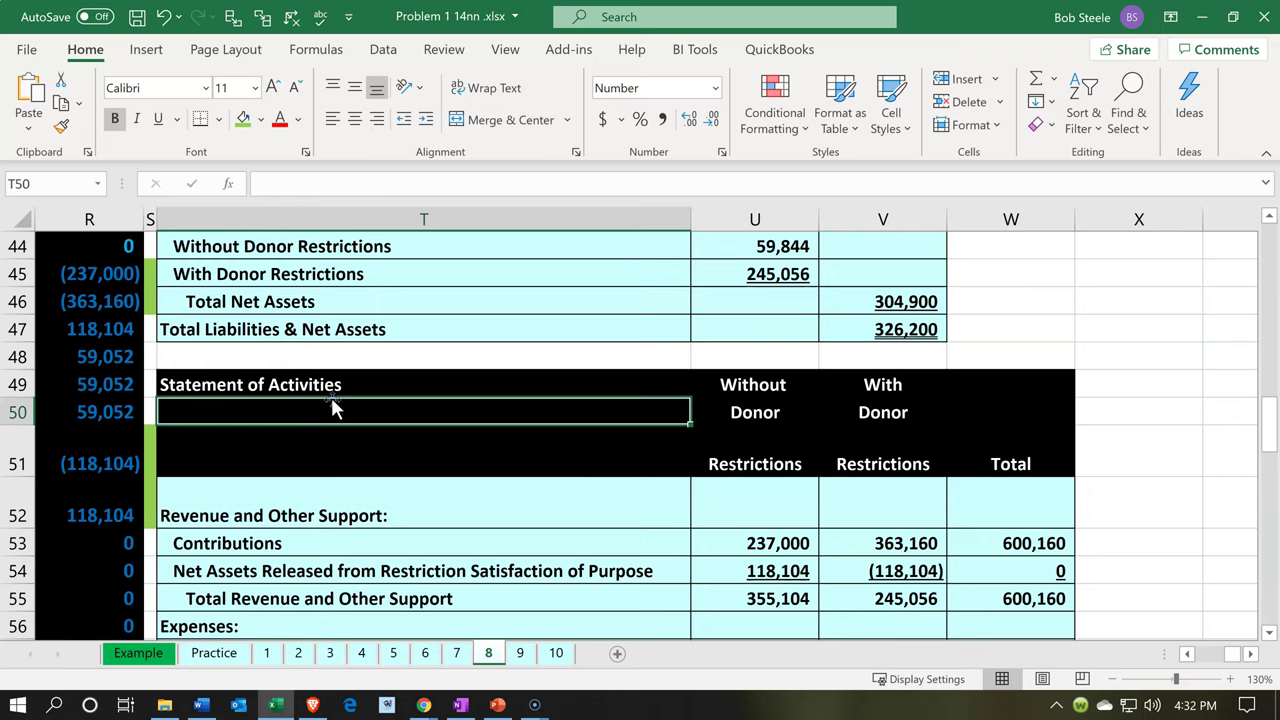
scroll(333, 405, "down", 1)
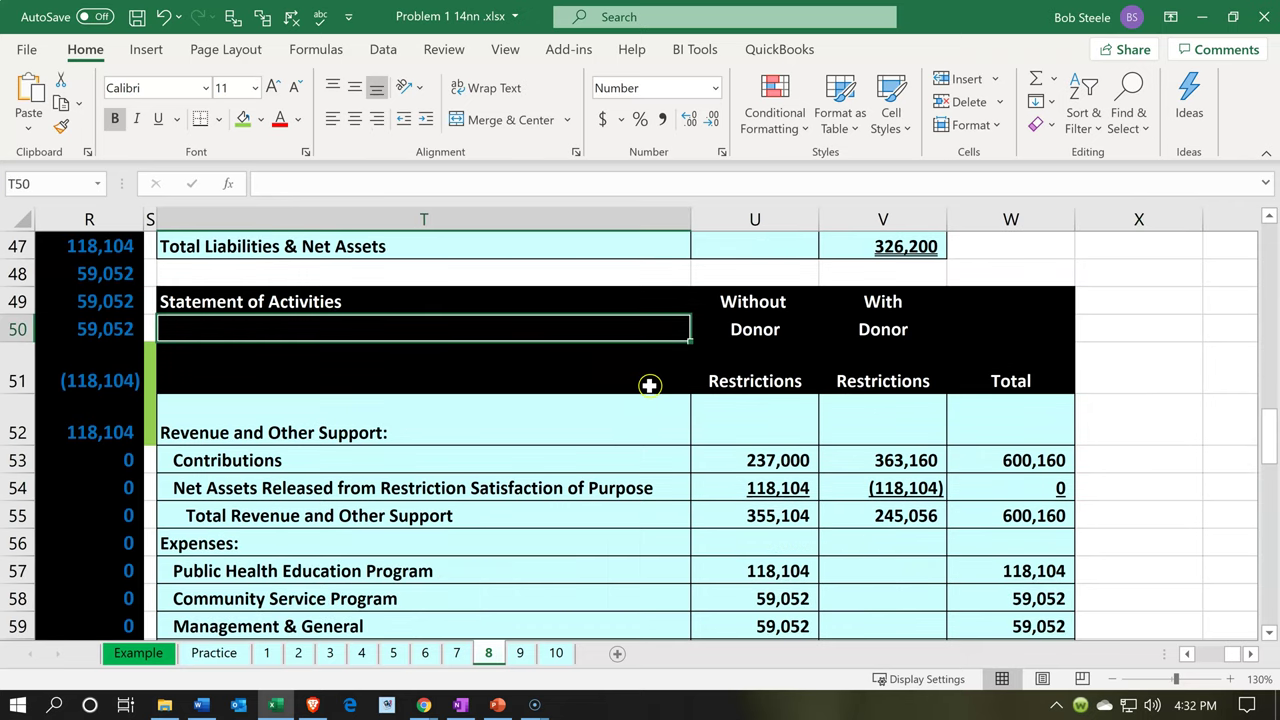
left_click(783, 360)
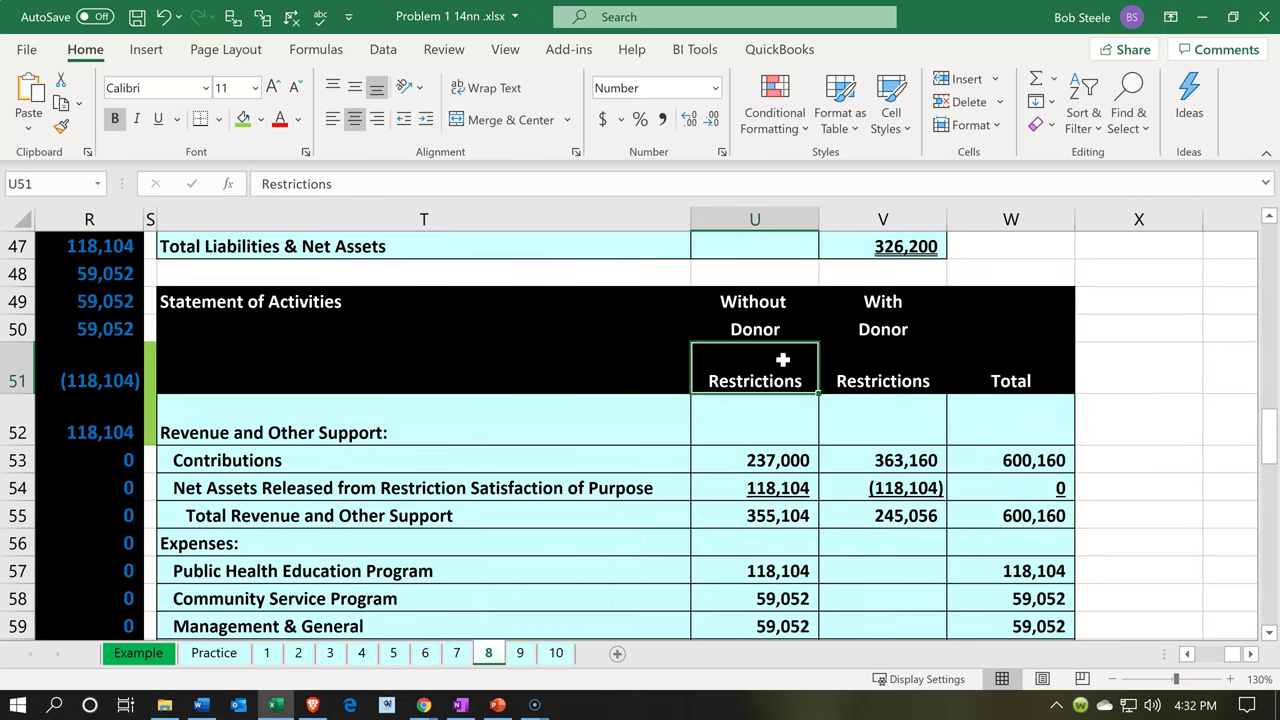
key("Right")
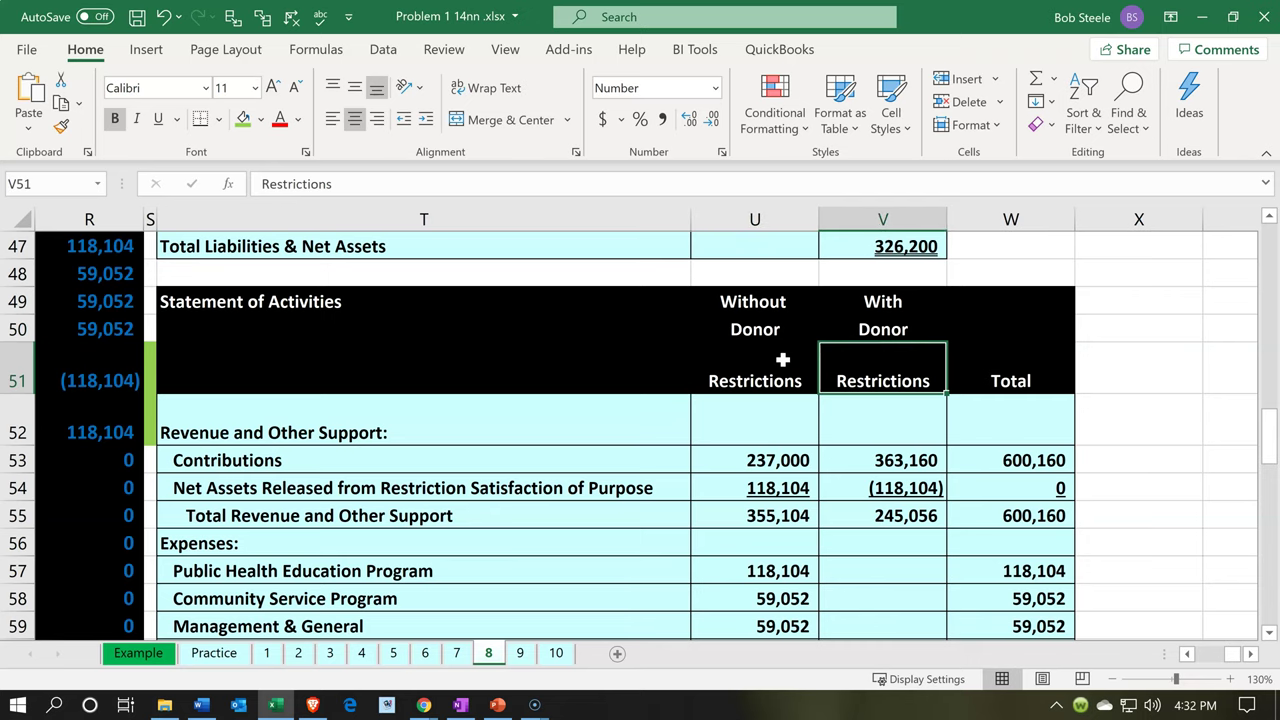
scroll(783, 360, "down", 1)
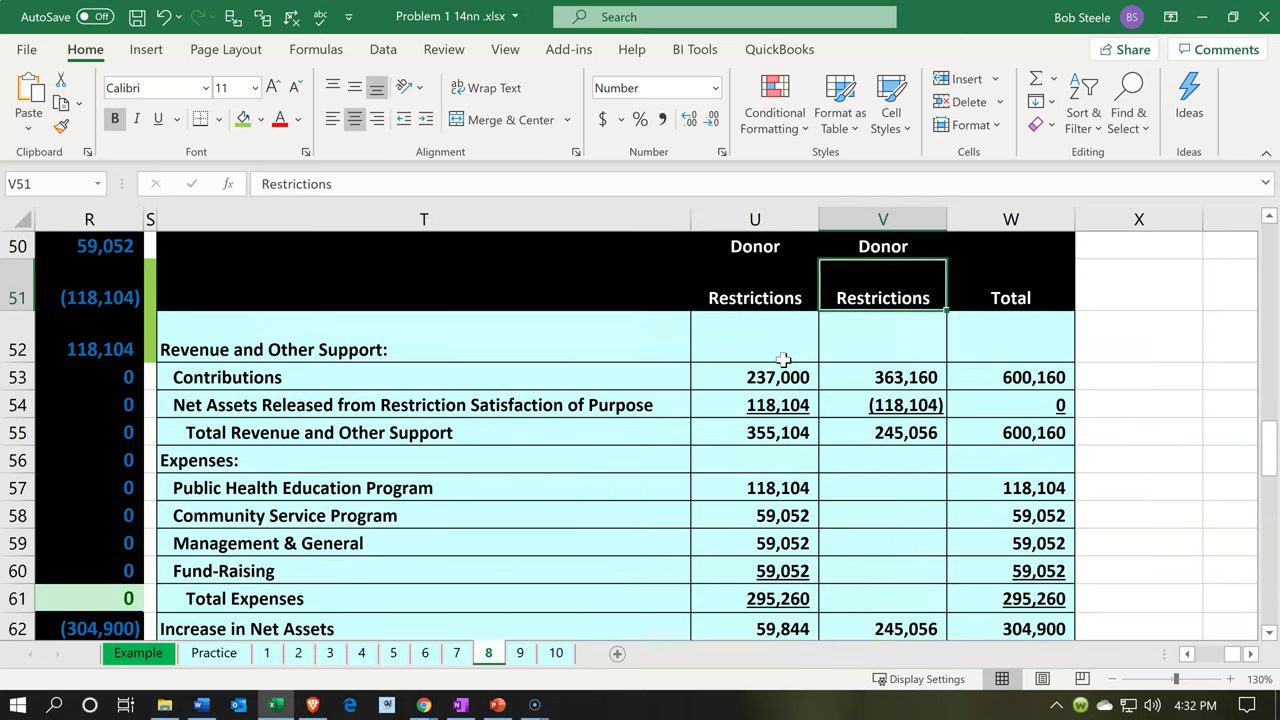
scroll(783, 360, "down", 1)
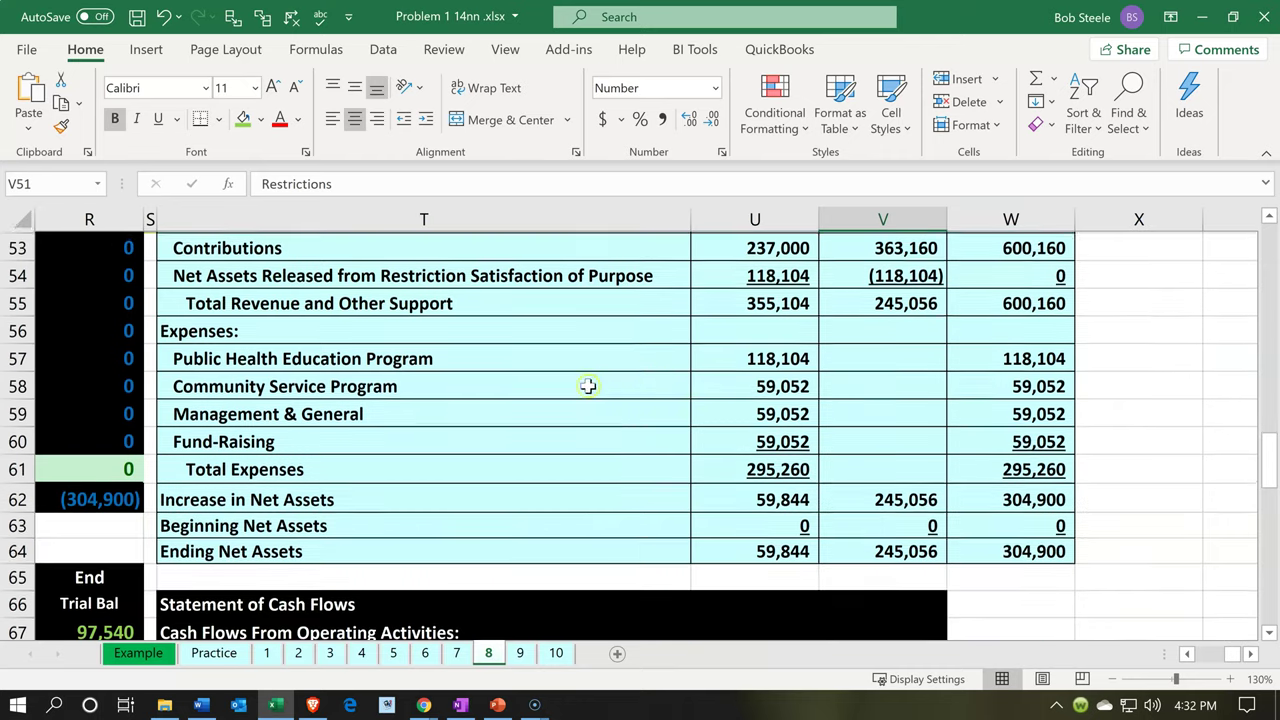
left_click(325, 356)
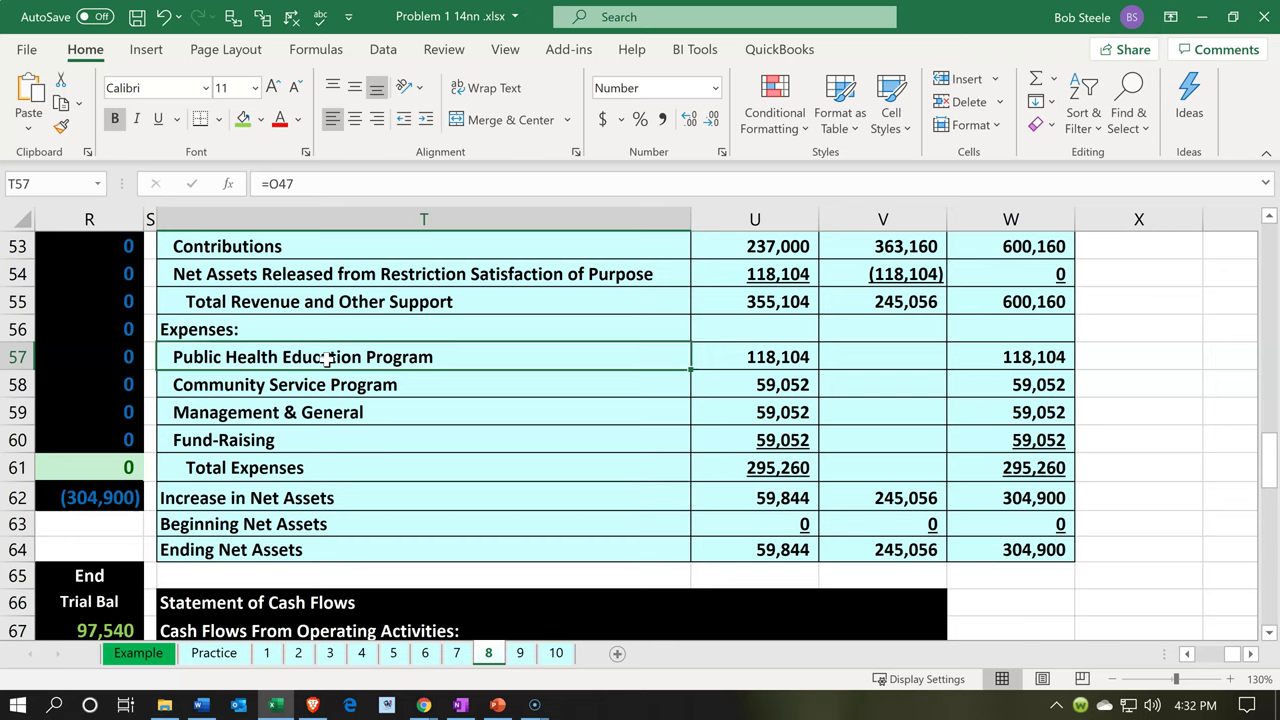
Go back to the Expenses allocation table and examine the expense categories and their amounts under Public Health Education.
scroll(326, 360, "up", 2)
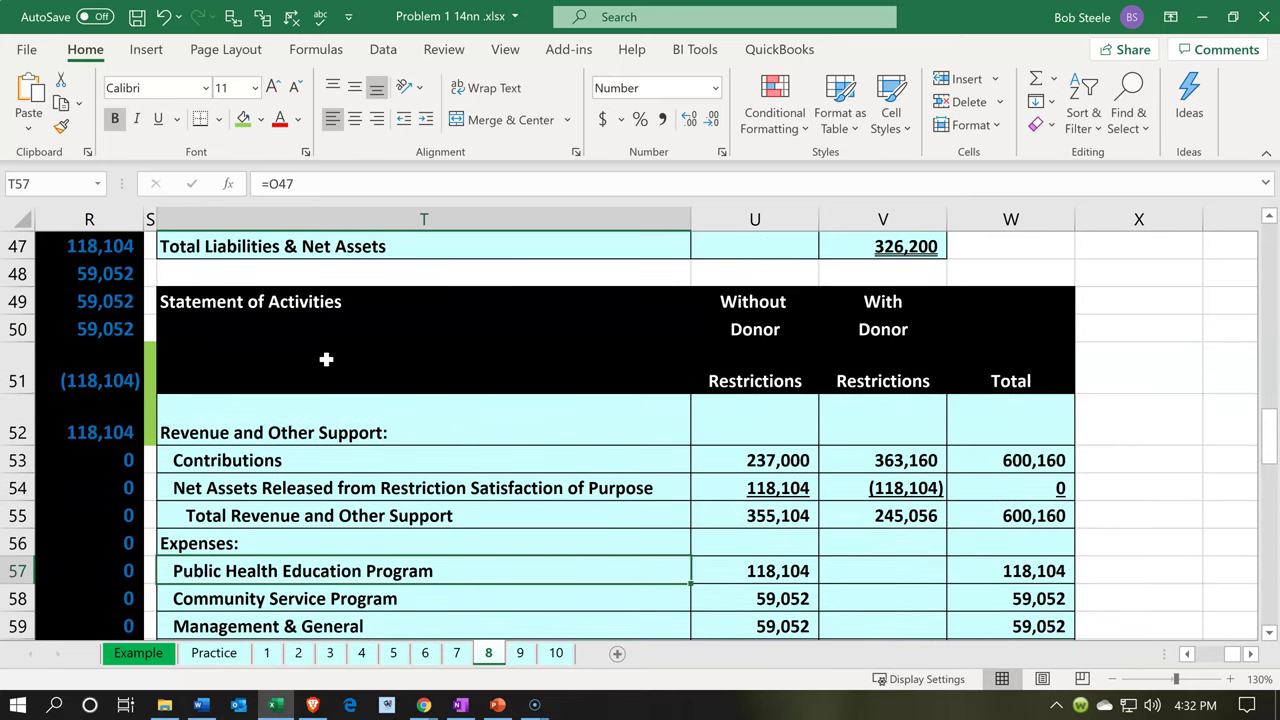
scroll(326, 360, "up", 7)
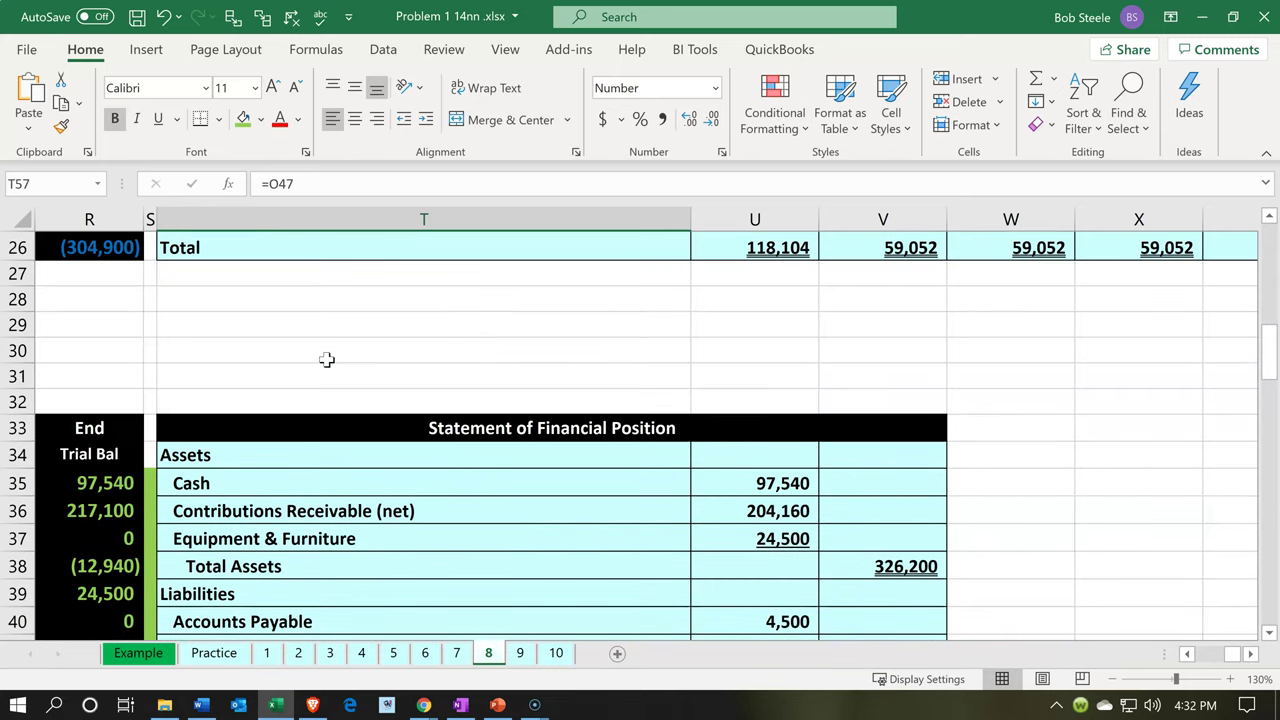
scroll(326, 360, "up", 3)
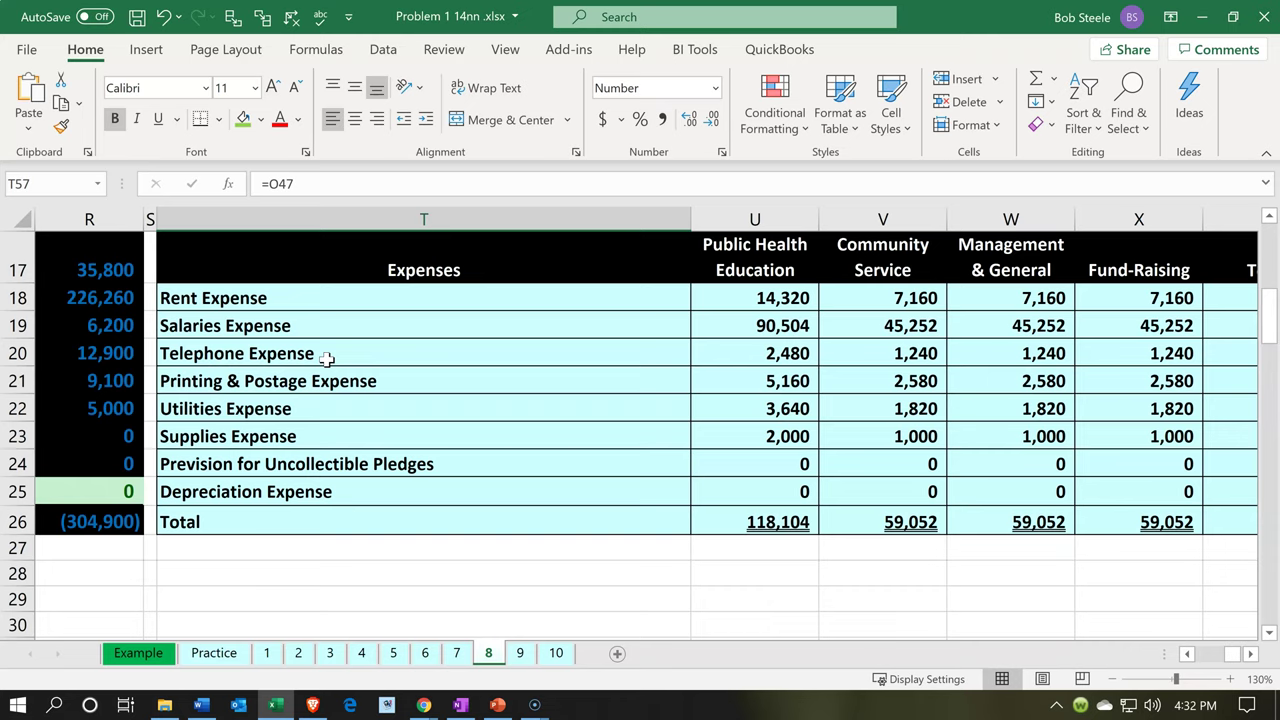
left_click(349, 291)
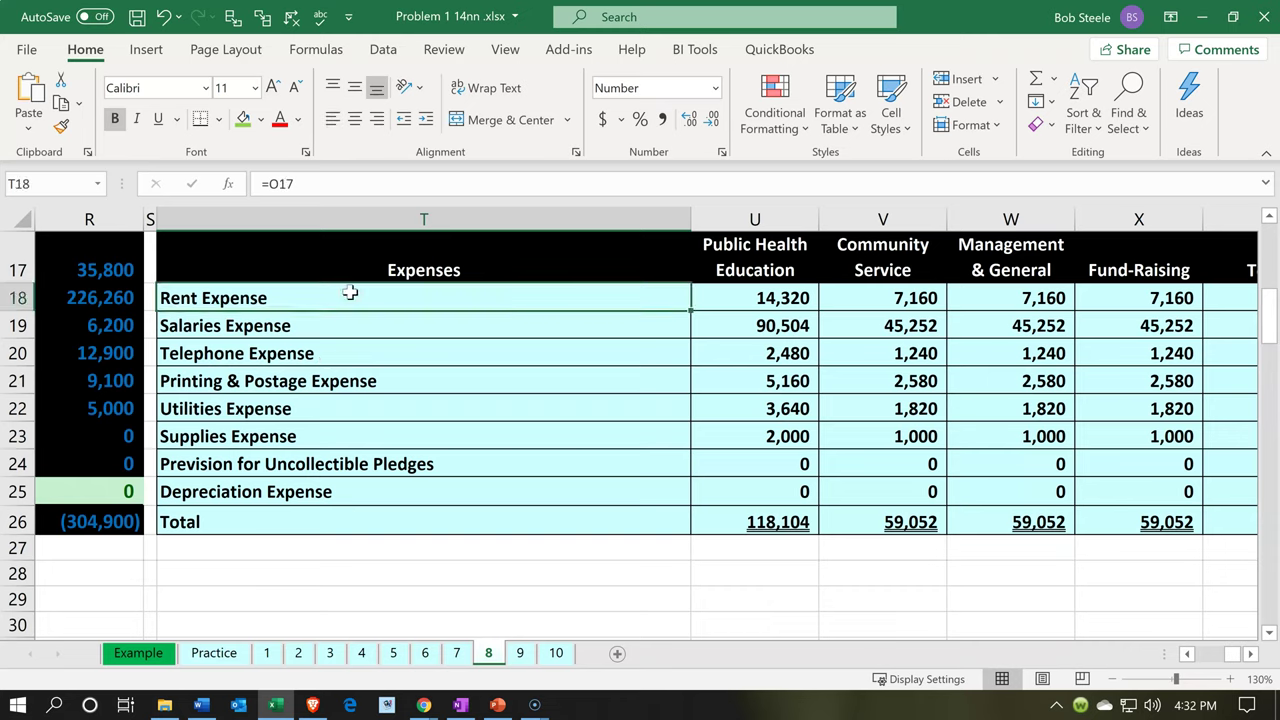
key("Down")
key("Down")
key("Down")
key("Down")
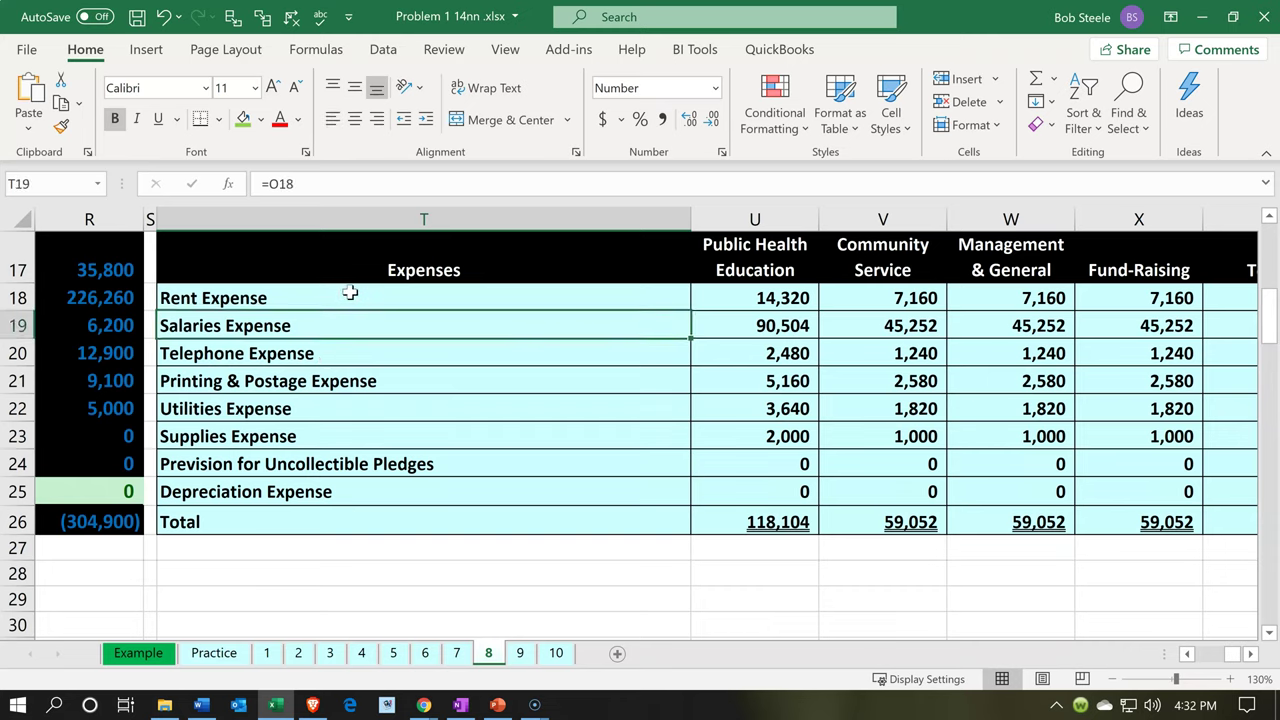
key("Right")
key("Up")
key("Up")
key("Up")
key("Up")
key("Up")
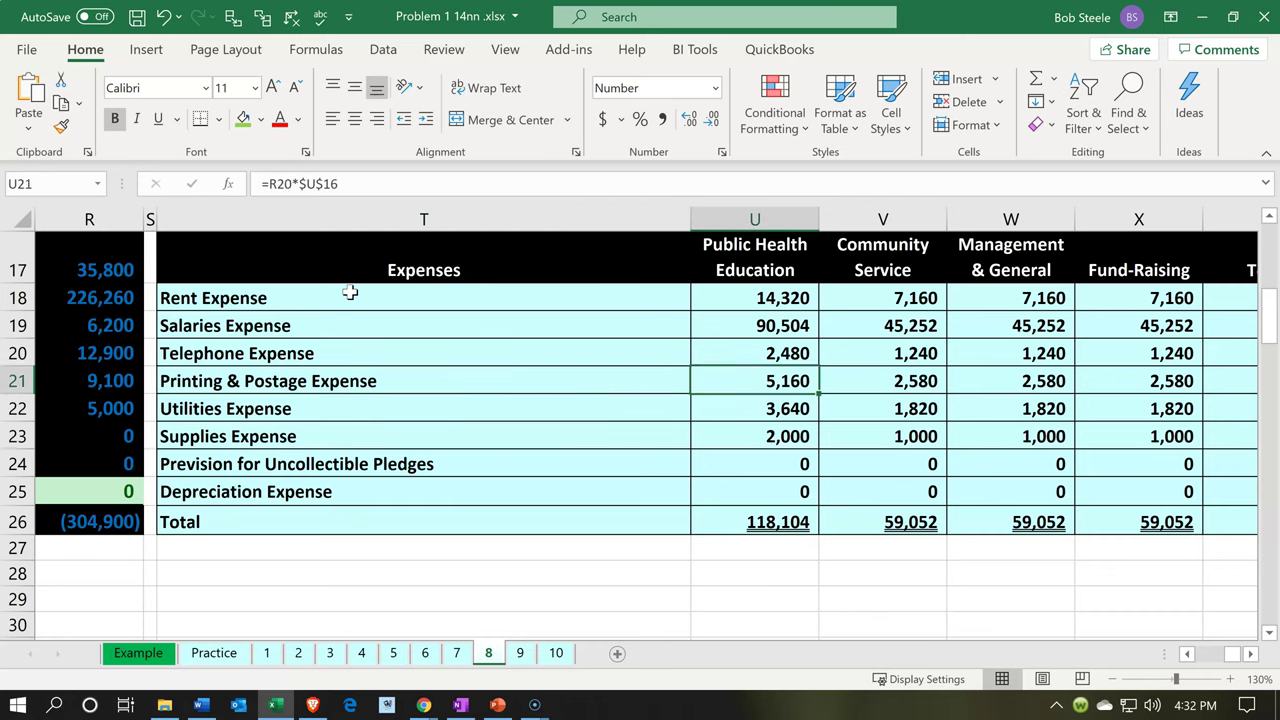
Follow the headings of the Expenses allocation table through Fund-Raising to Total, returning to the Rent Expense row.
key("Right")
key("Right")
key("Right")
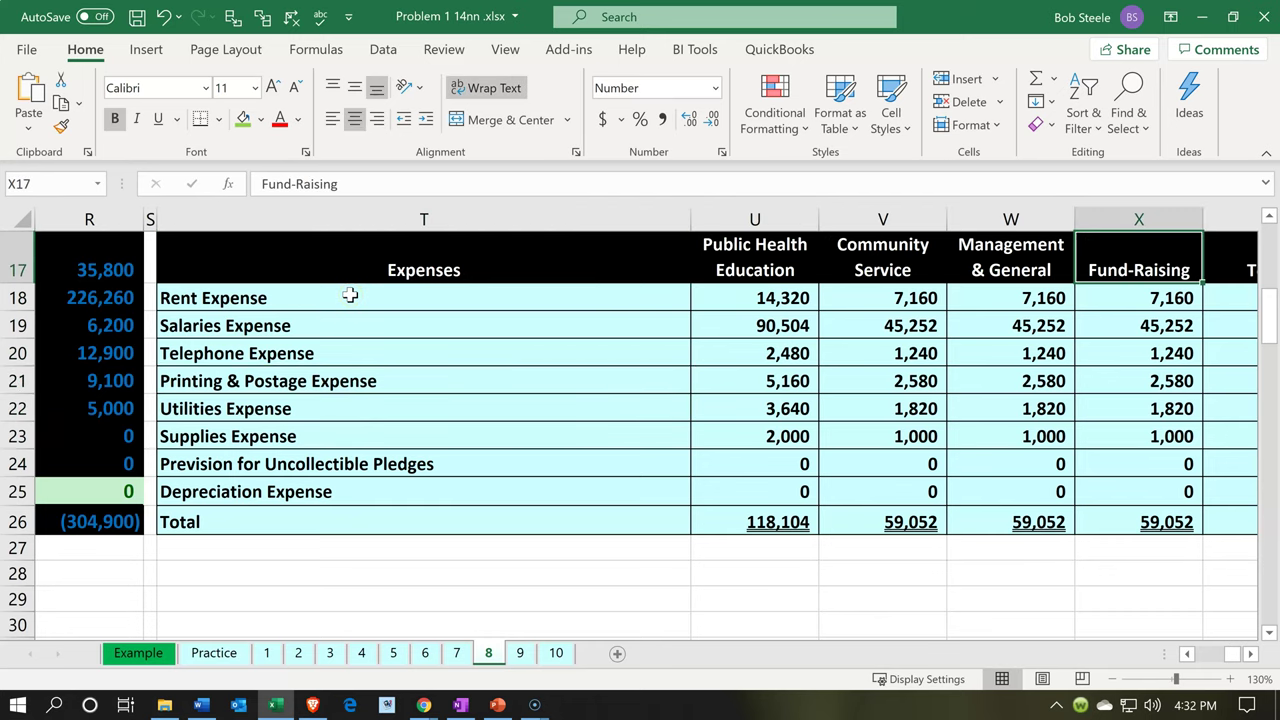
key("Right")
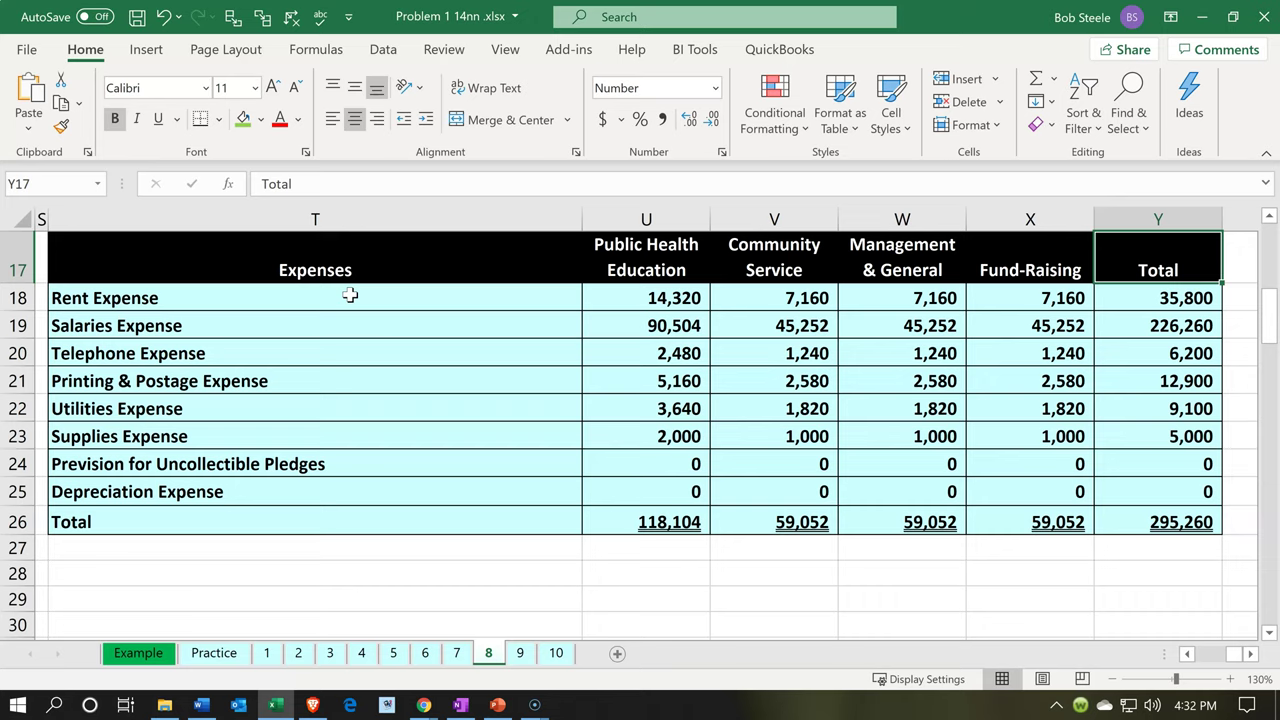
left_click(350, 295)
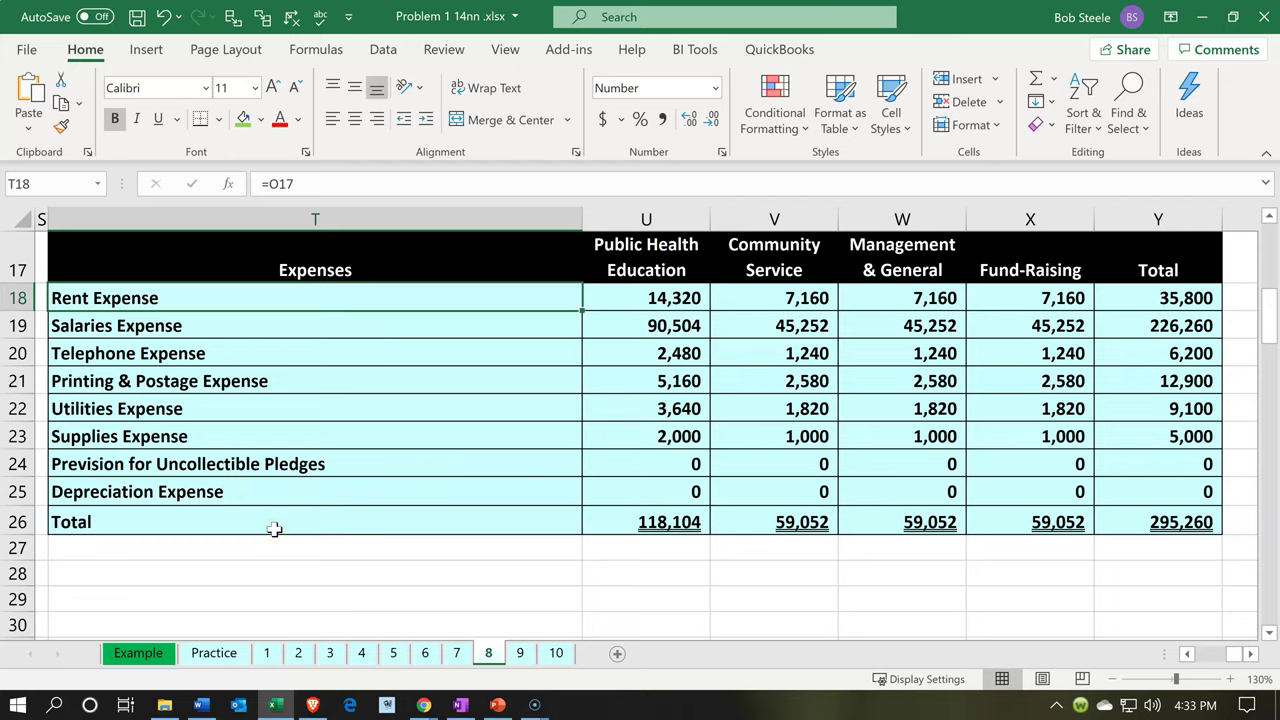
Compare the program expense lines in the Statement of Activities with the expense accounts in the QuickBooks Profit and Loss report.
scroll(274, 529, "down", 4)
scroll(274, 529, "down", 3)
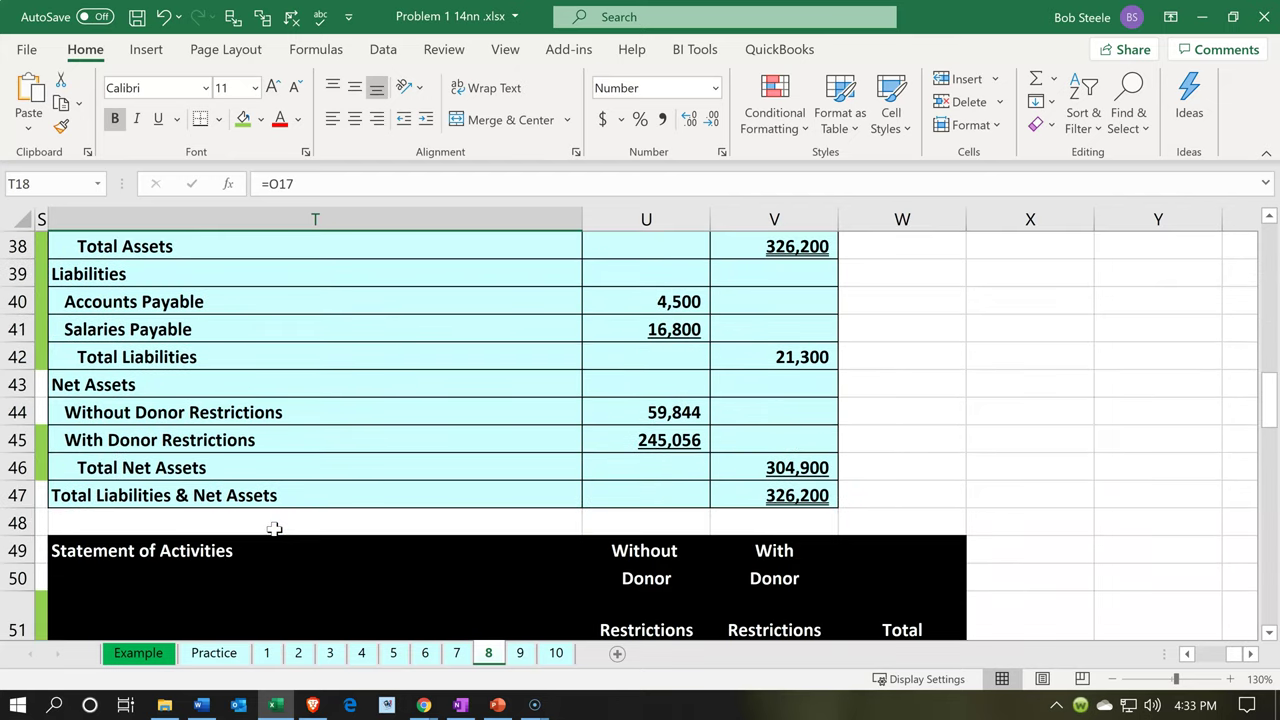
scroll(274, 529, "down", 4)
left_click(228, 512)
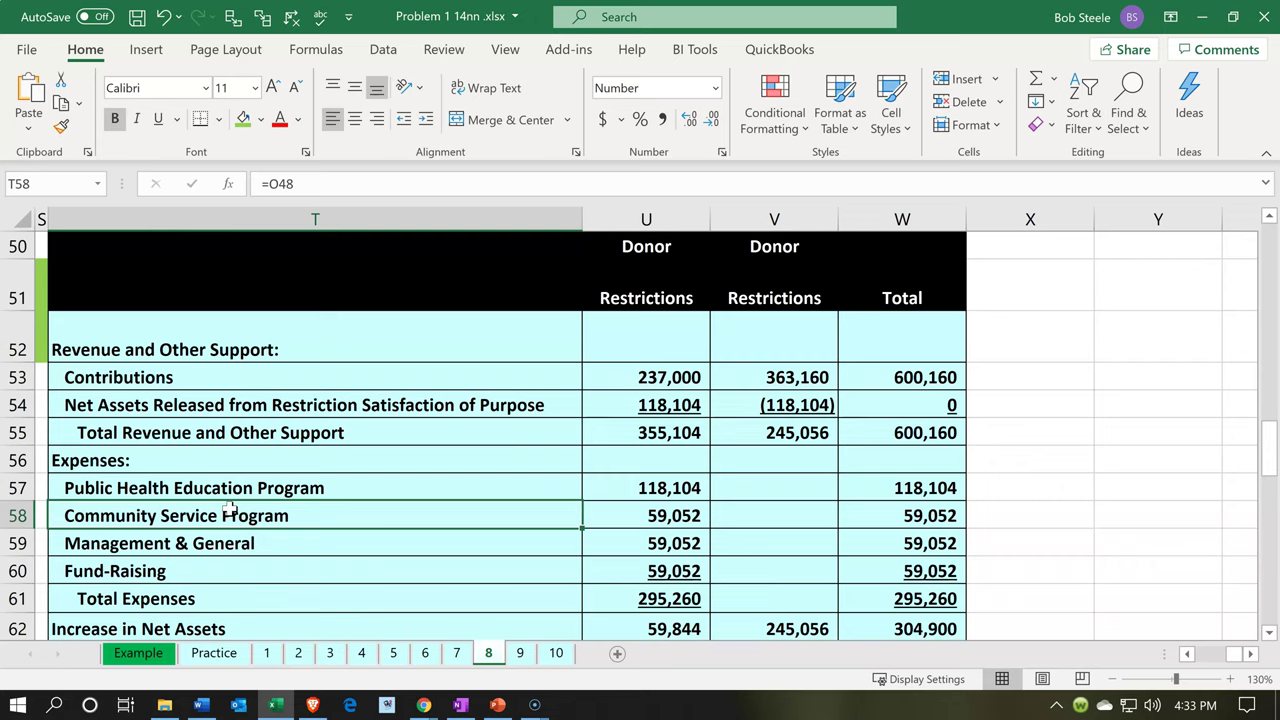
scroll(228, 512, "up", 1)
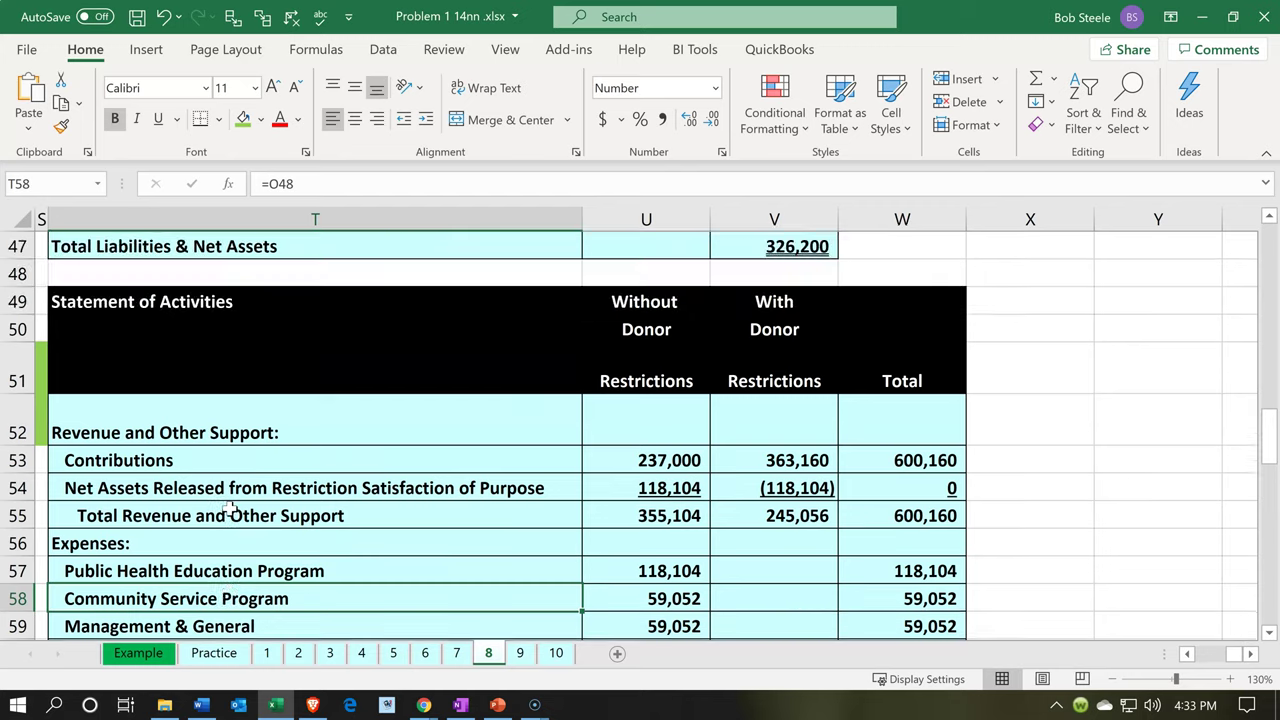
left_click(278, 705)
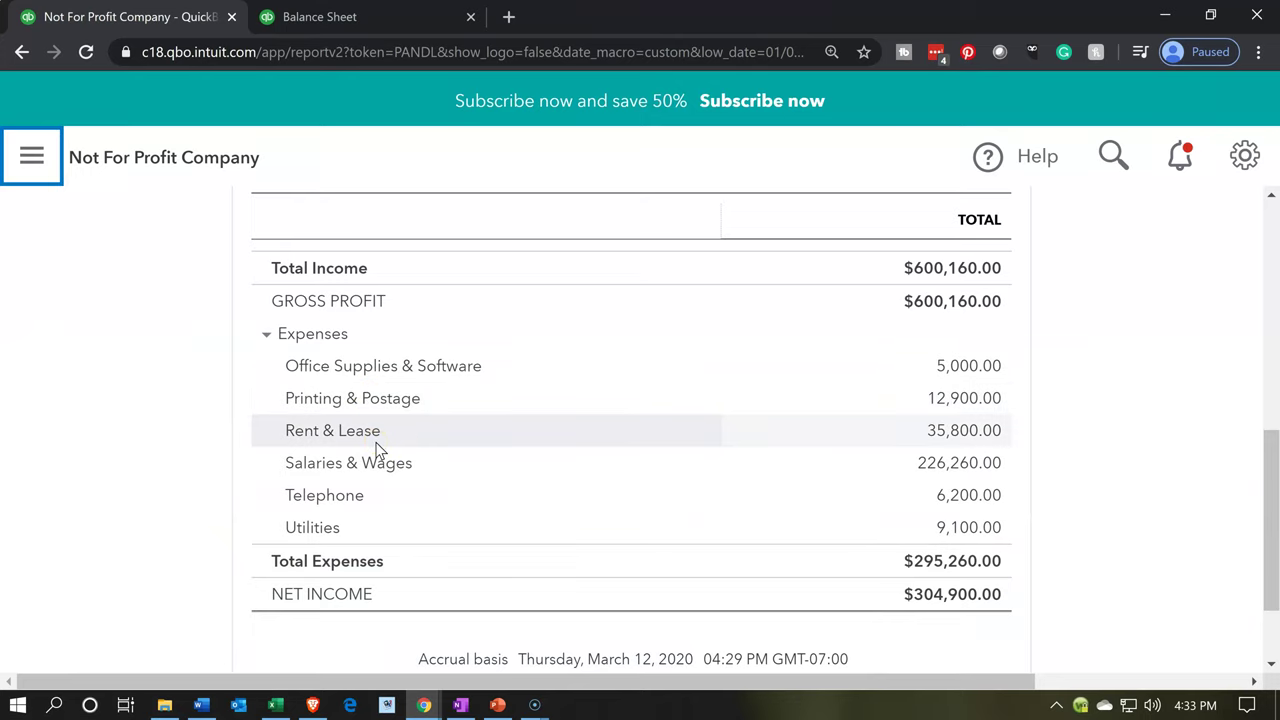
left_click(272, 706)
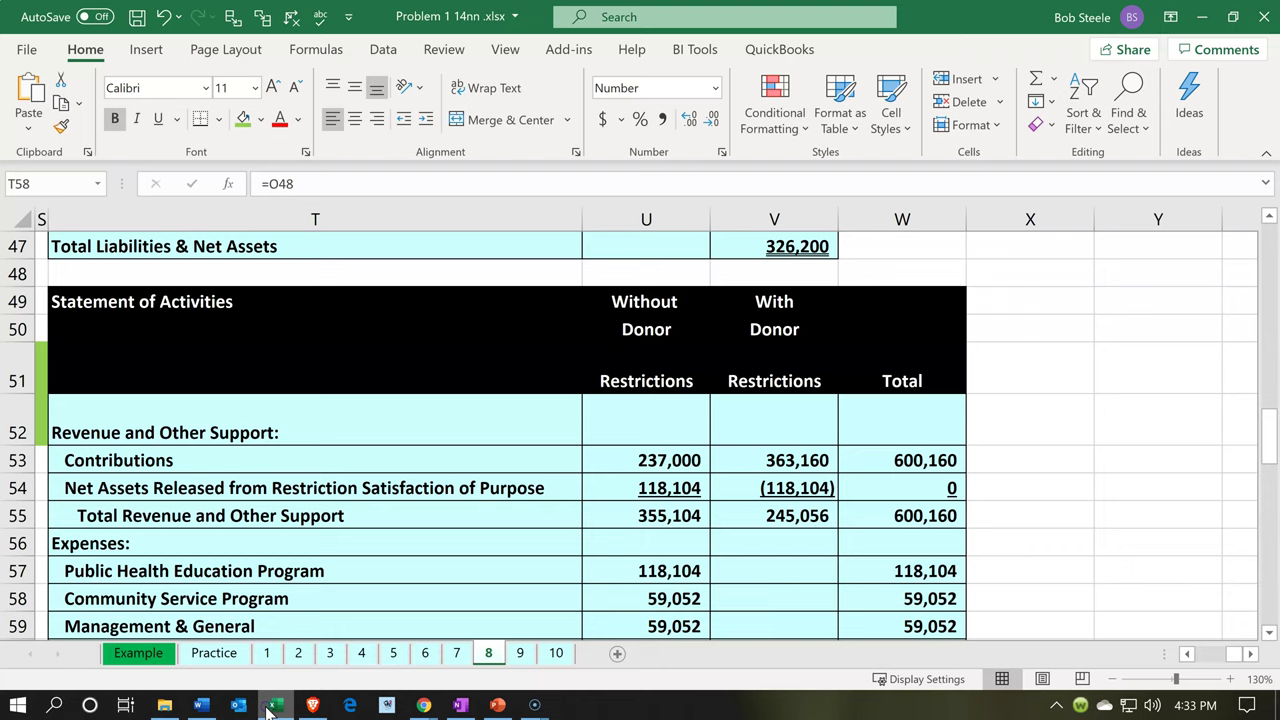
Examine the Expenses section of the Statement of Activities in Excel, covering Public Health Education, Community Service, and Management & General.
left_click(366, 533)
scroll(367, 535, "down", 1)
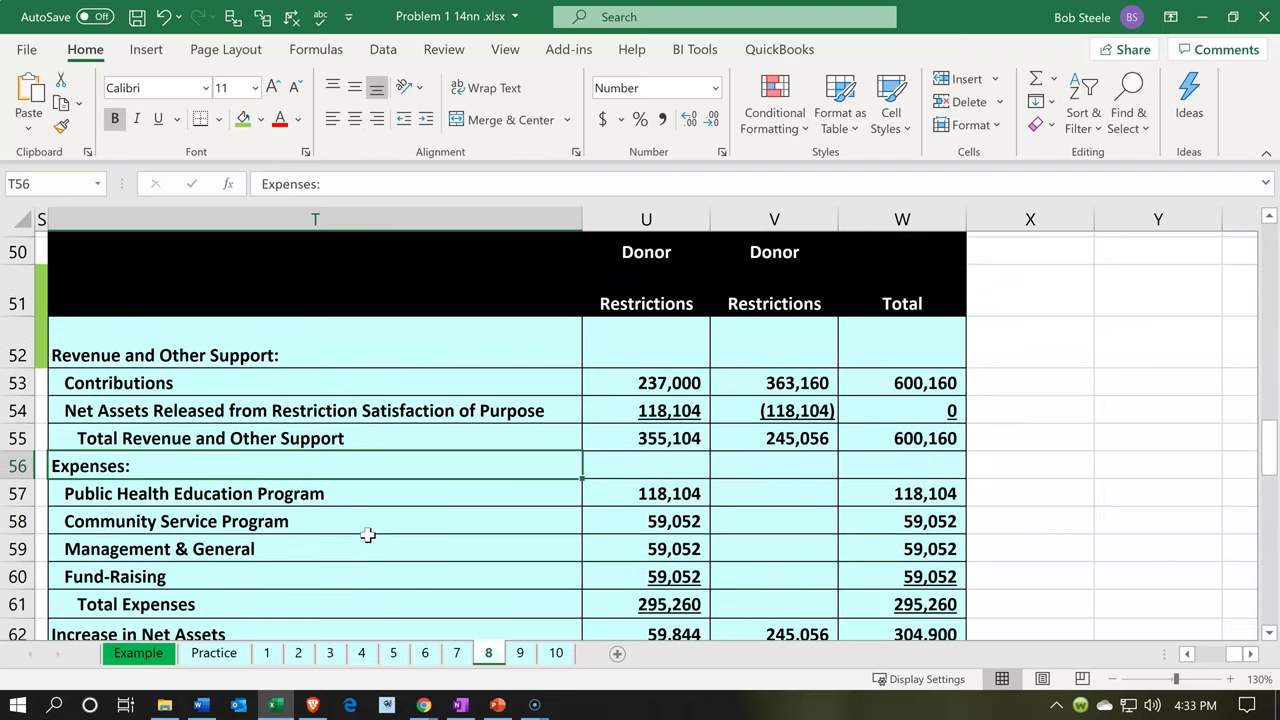
left_click(619, 485)
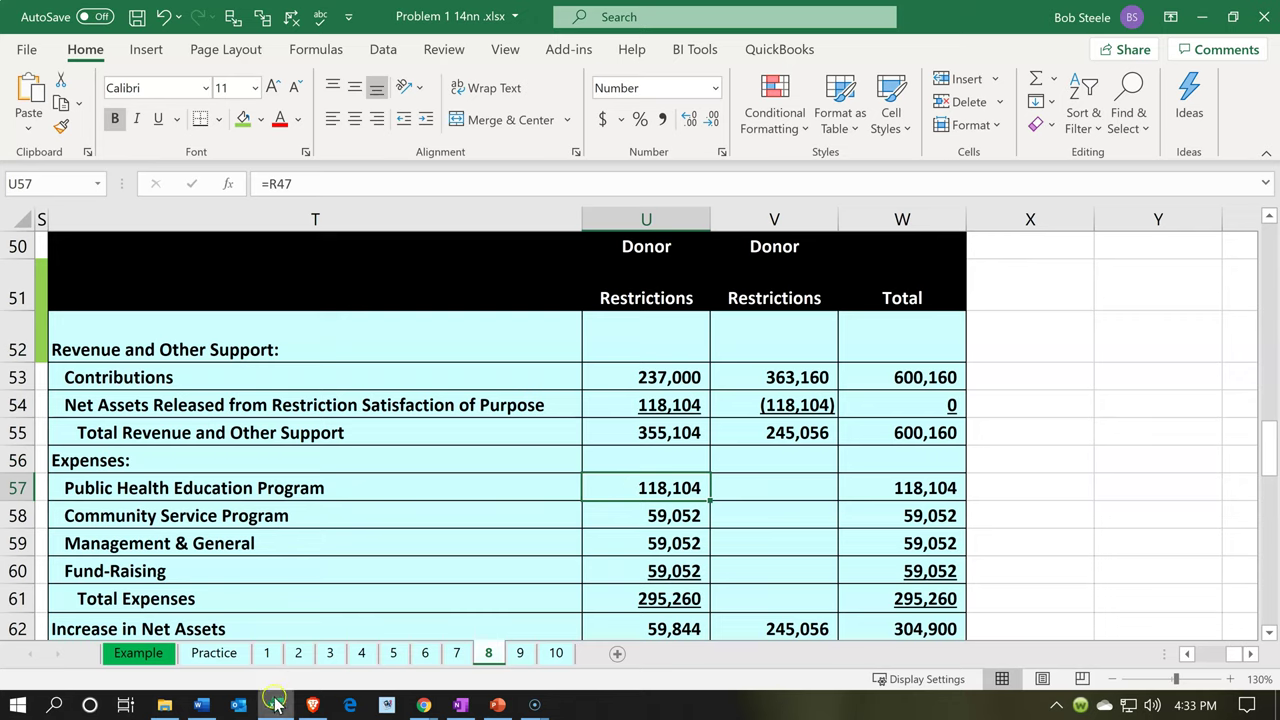
mouse_move(275, 705)
left_click(397, 440)
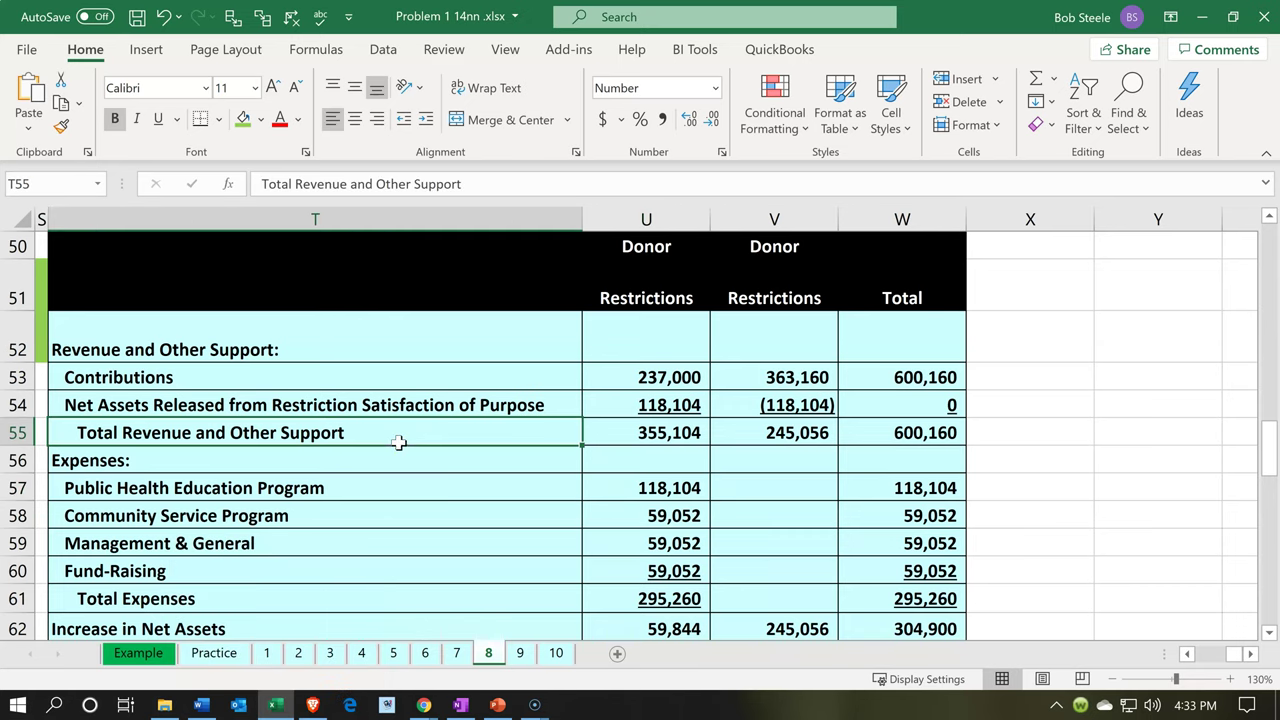
left_click(373, 489)
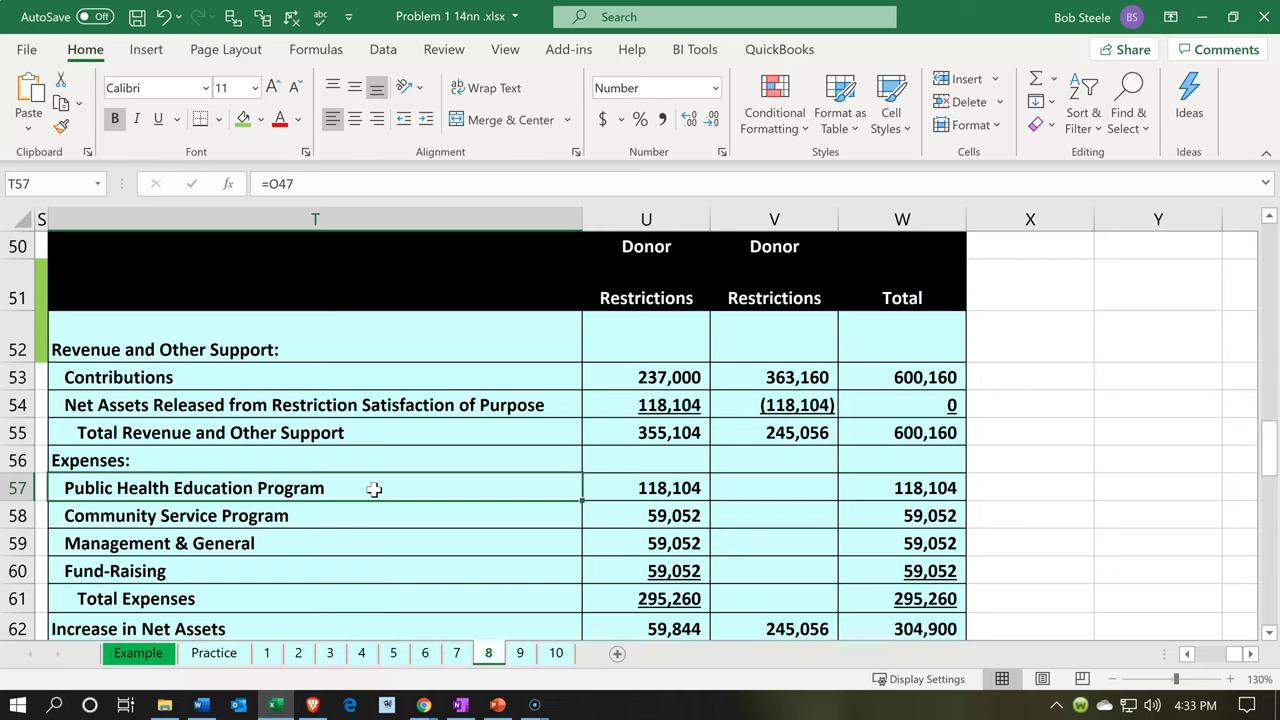
left_click_drag(373, 489, 371, 517)
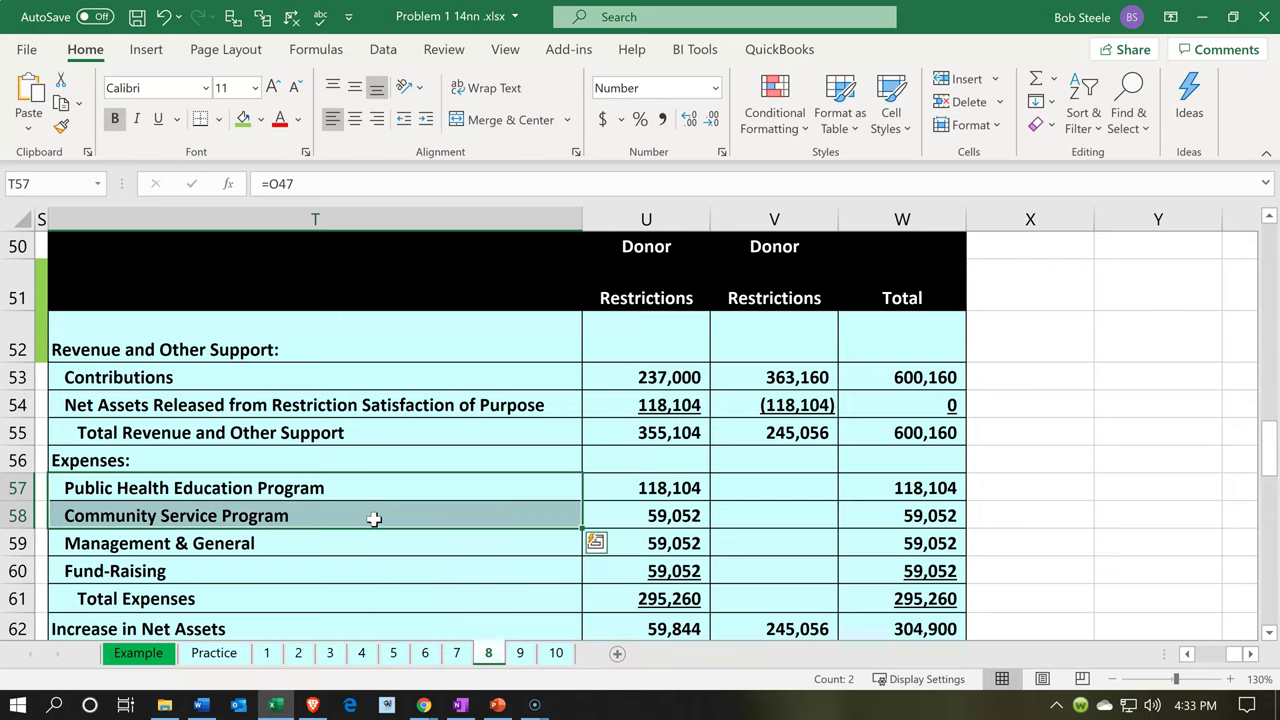
left_click(373, 539)
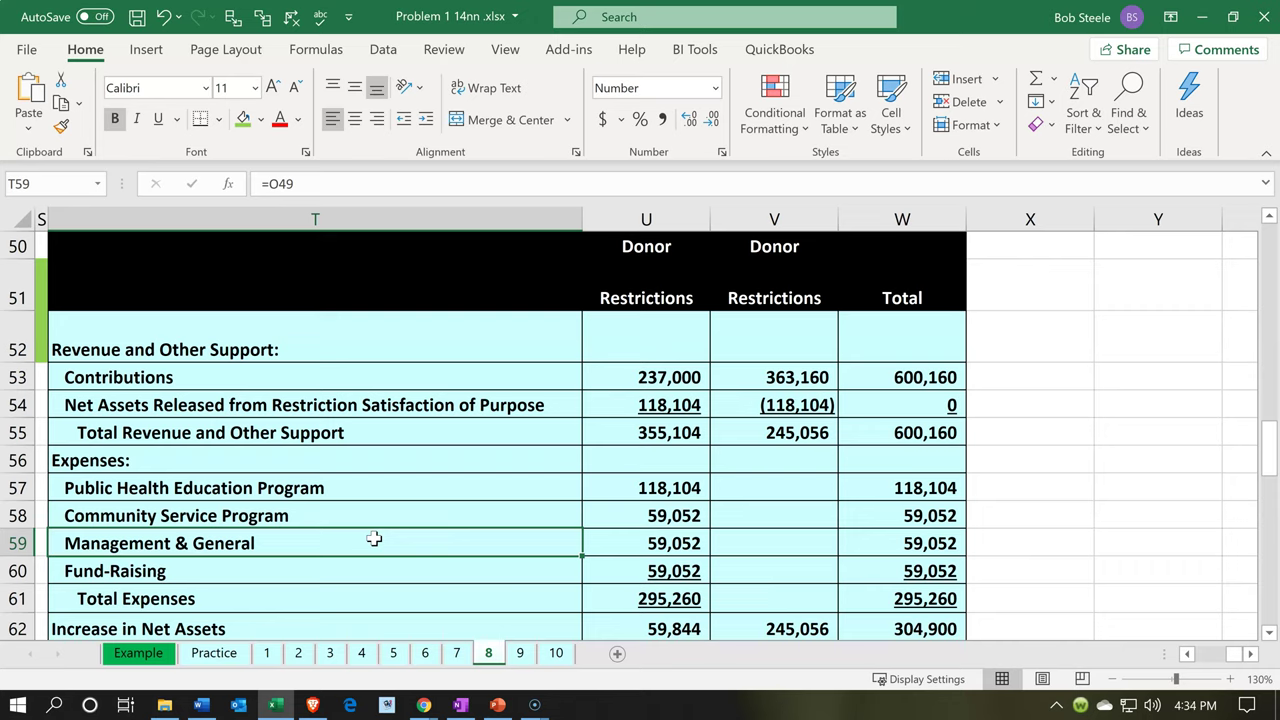
Switch to the QuickBooks Profit and Loss report and rerun it with columns displayed by Classes.
left_click(277, 707)
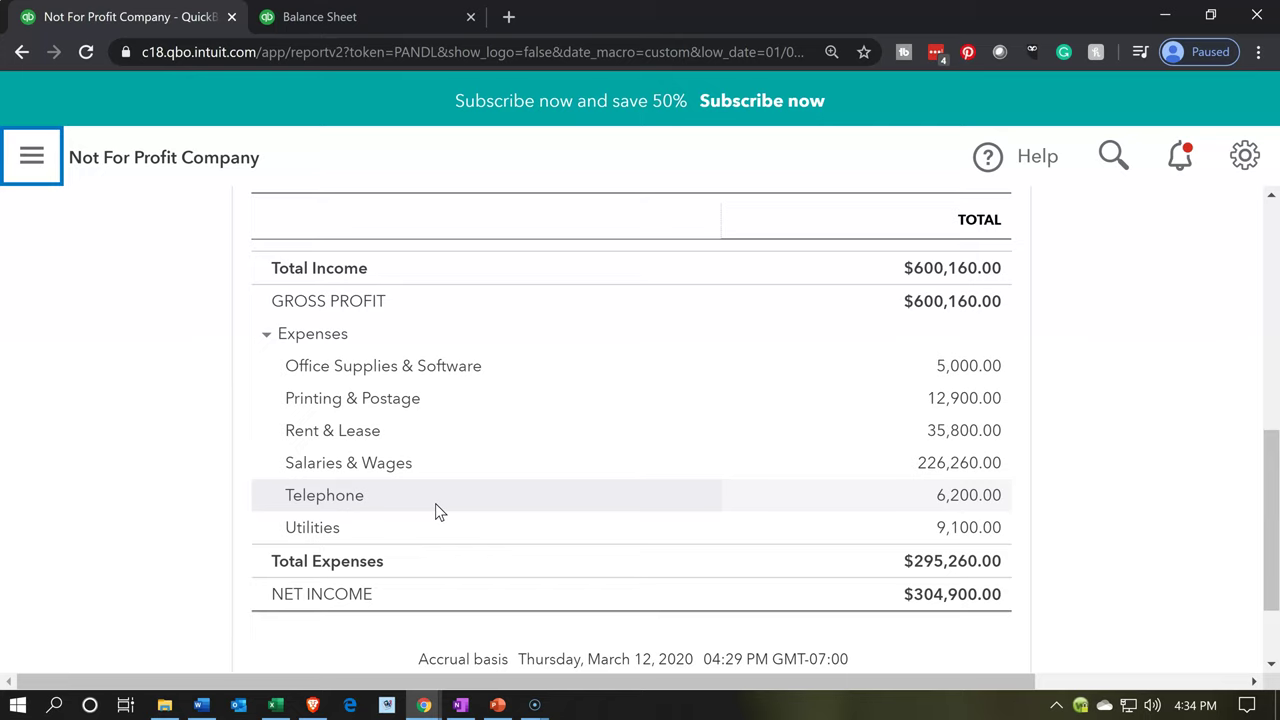
scroll(436, 510, "up", 6)
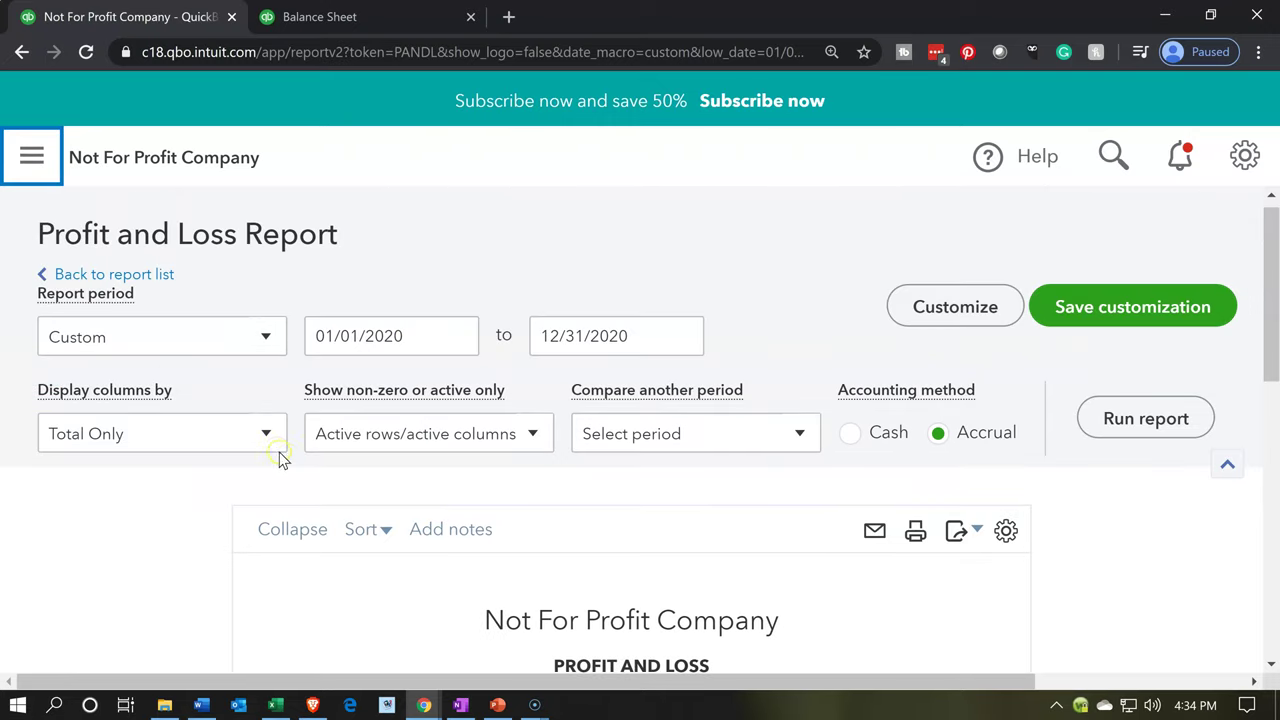
left_click(274, 453)
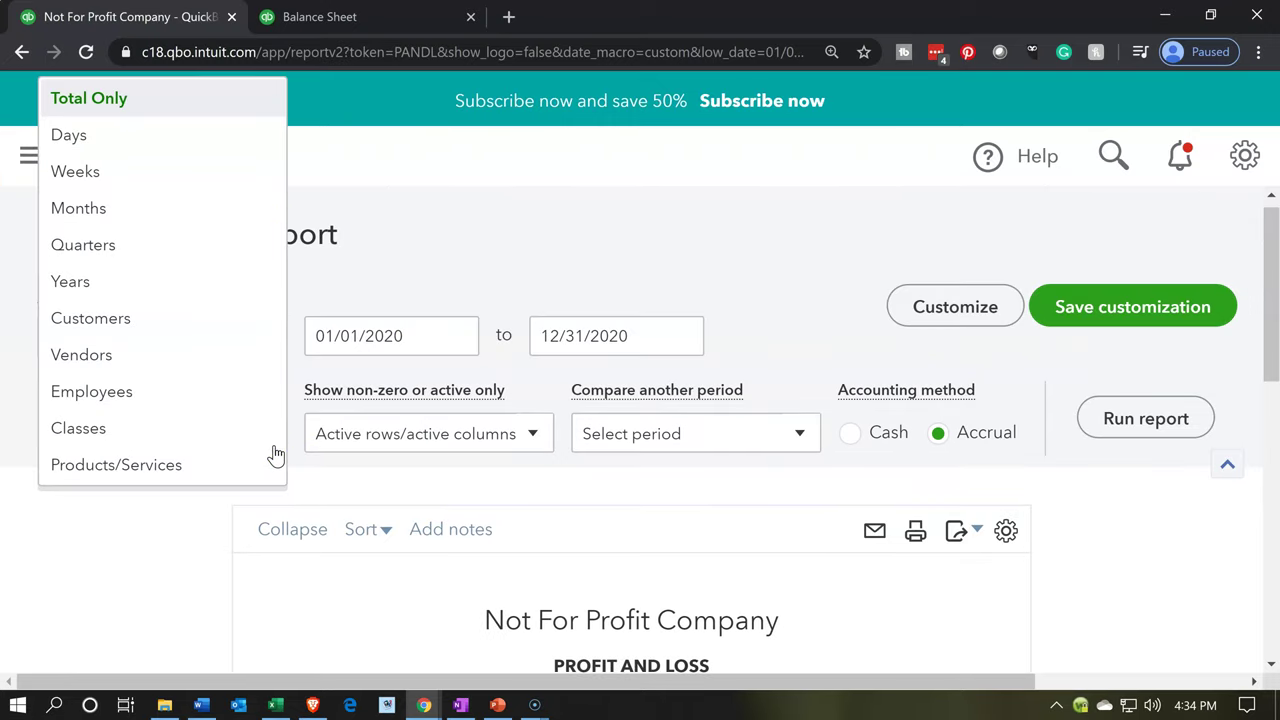
left_click(128, 430)
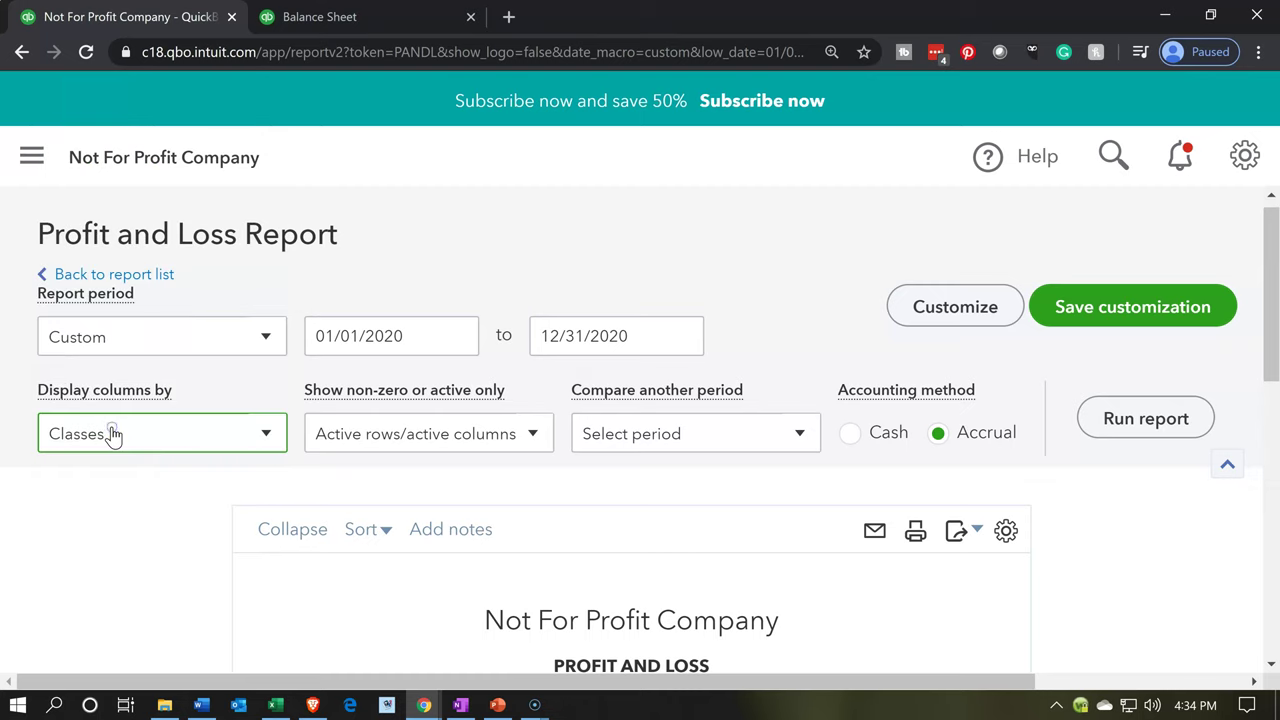
left_click(1111, 428)
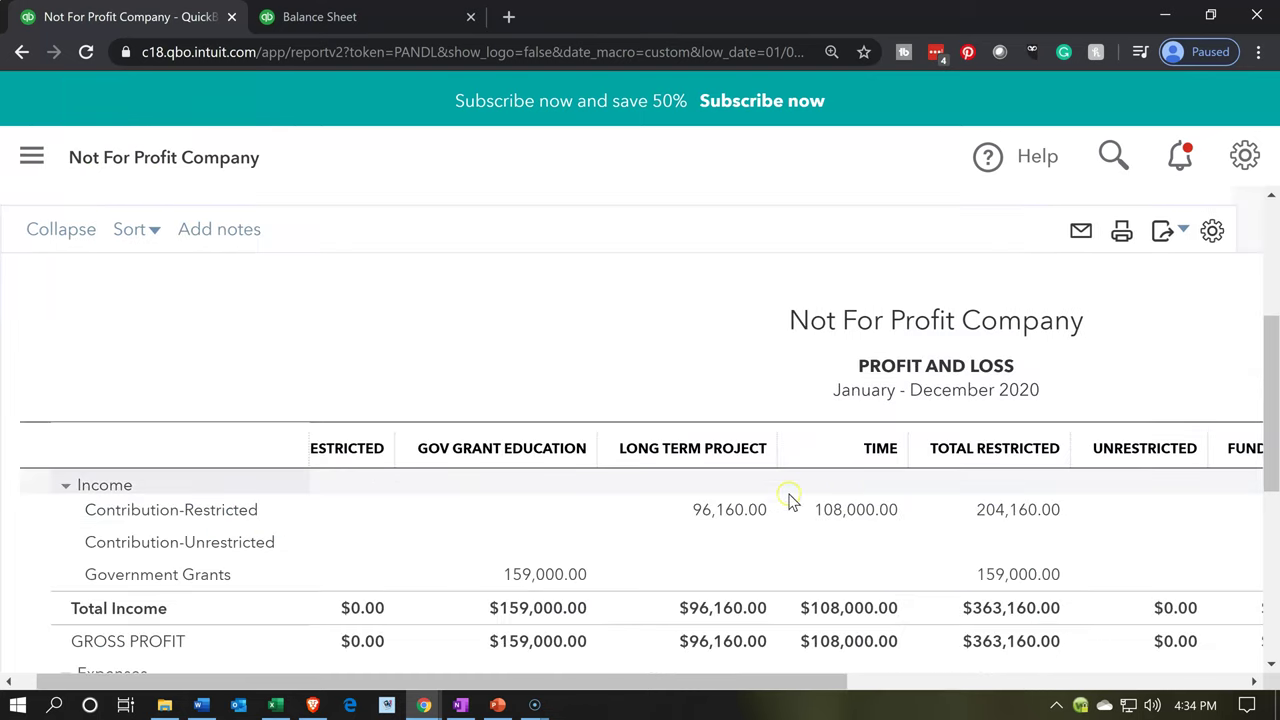
Review the Profit and Loss report by class across to the Not Specified and Total columns, down to net income.
scroll(752, 500, "down", 1)
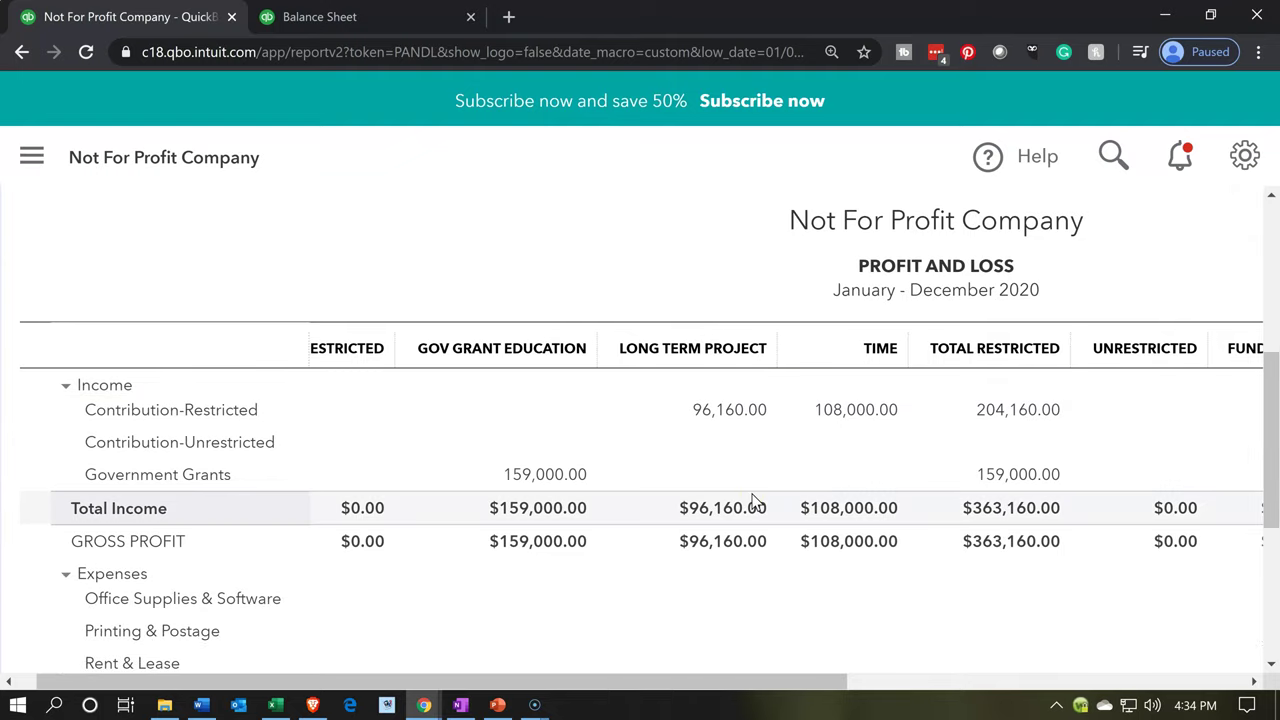
scroll(752, 502, "down", 4)
left_click(733, 616)
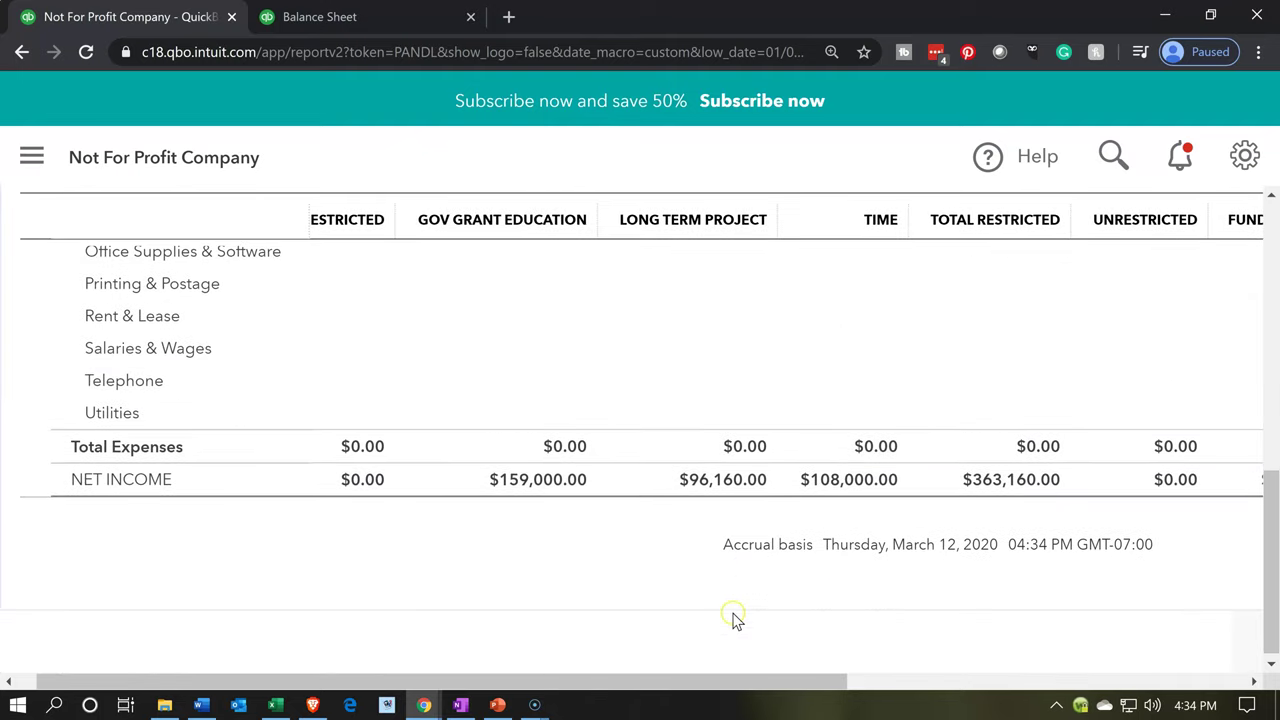
left_click_drag(708, 682, 1098, 655)
scroll(1046, 477, "up", 3)
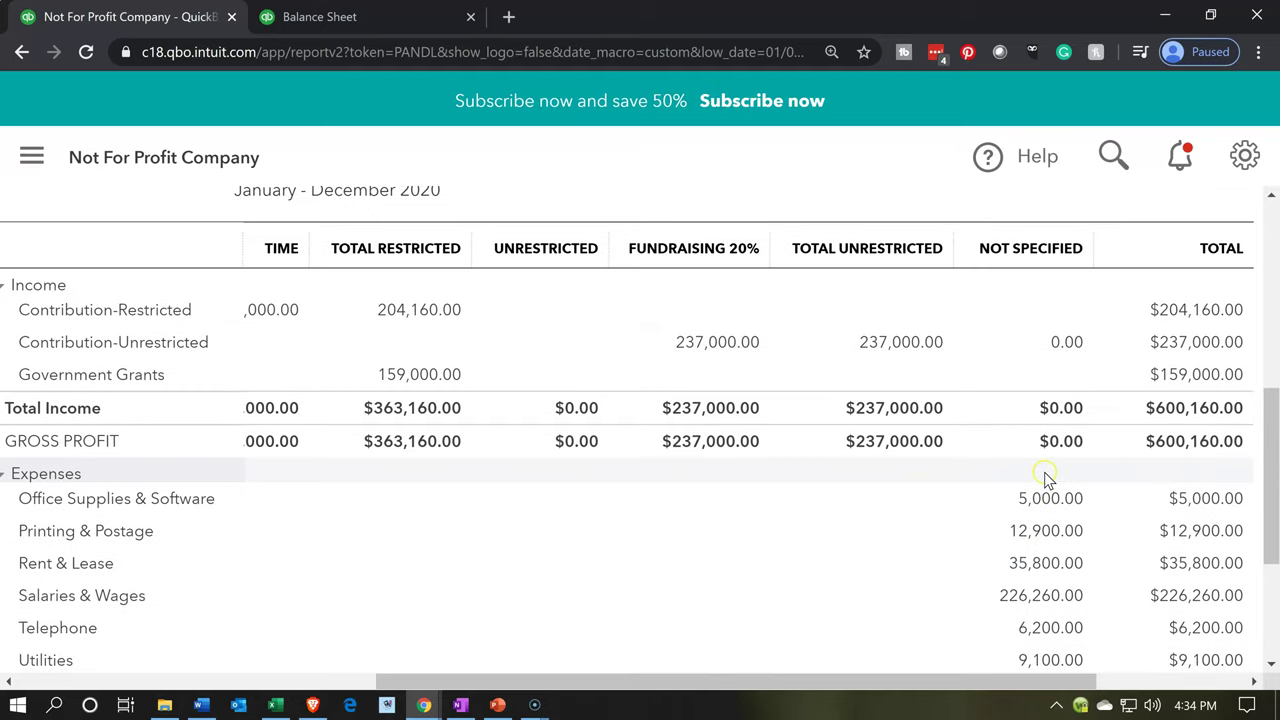
scroll(1044, 472, "down", 2)
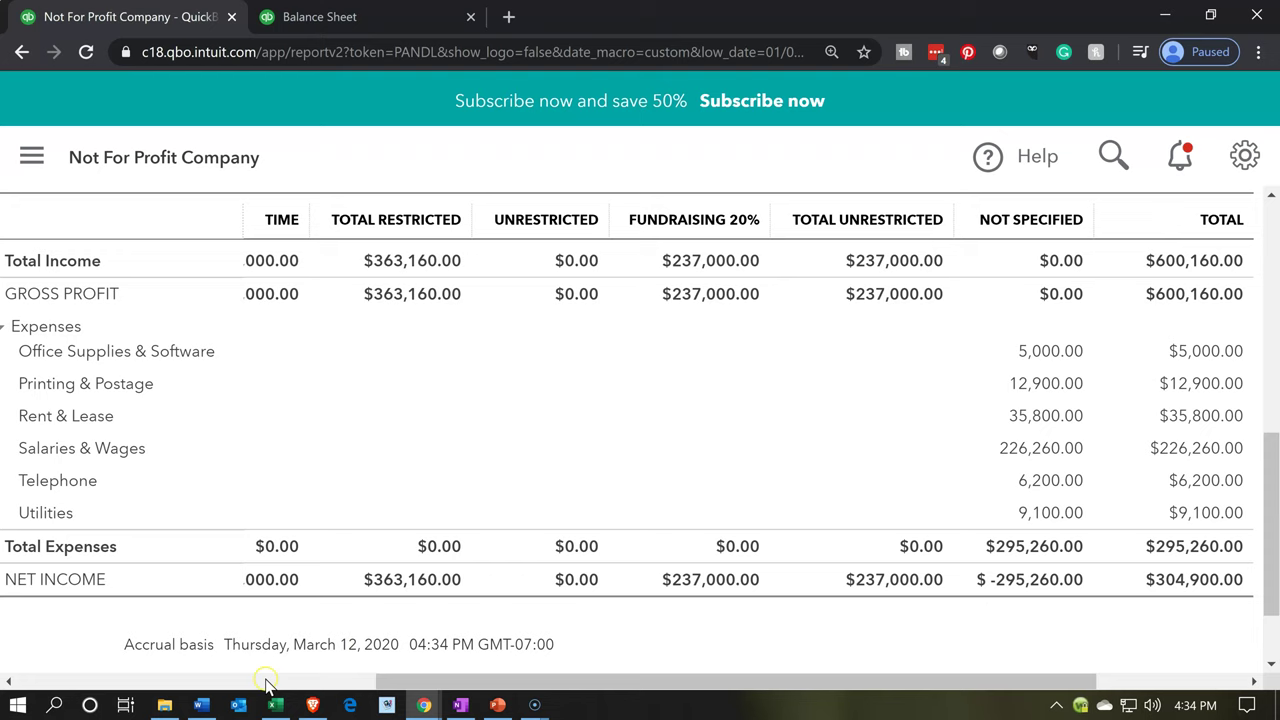
Switch to the Excel worksheet and examine the allocation percentages above each function heading of the Expenses table.
left_click(281, 706)
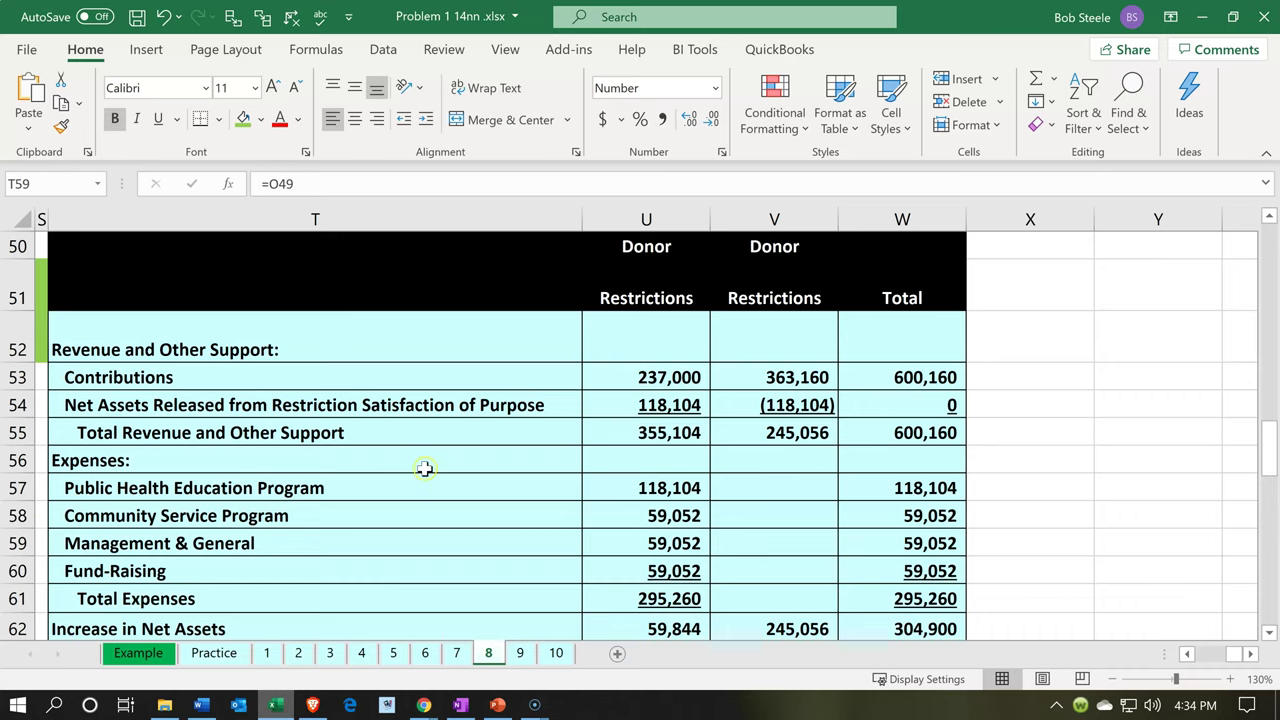
left_click(426, 463)
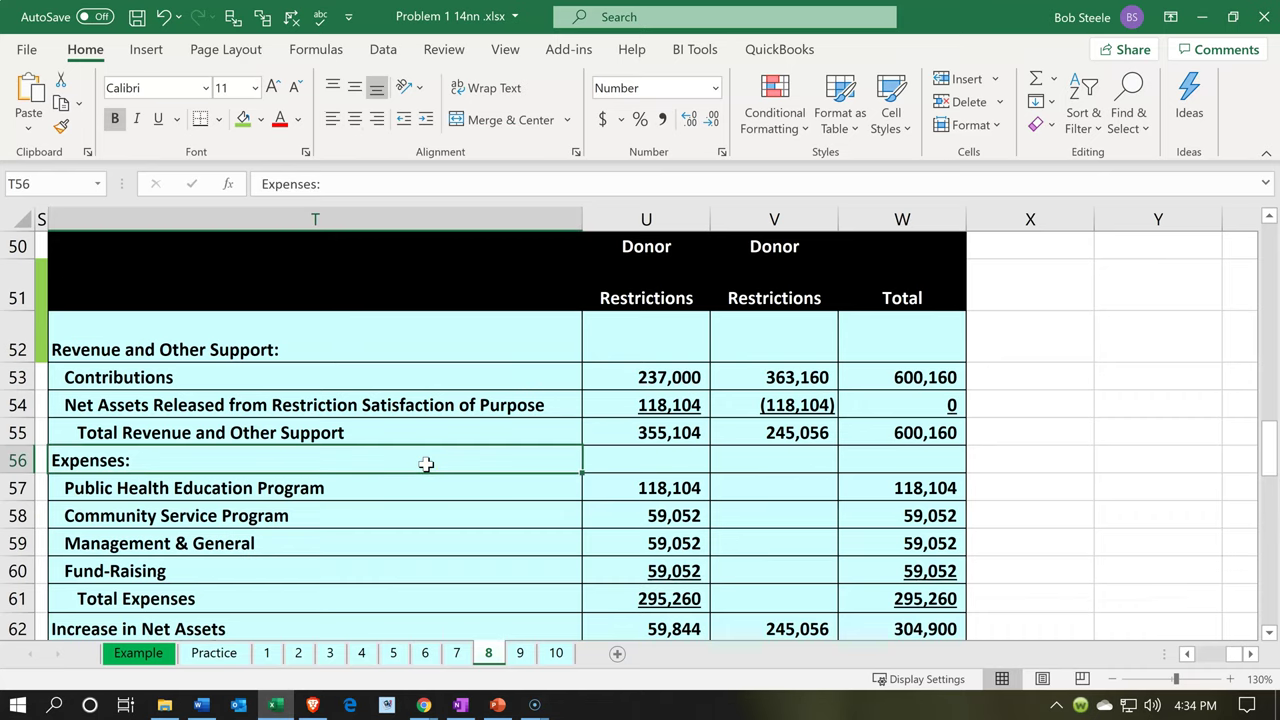
scroll(426, 463, "up", 6)
scroll(426, 463, "up", 6)
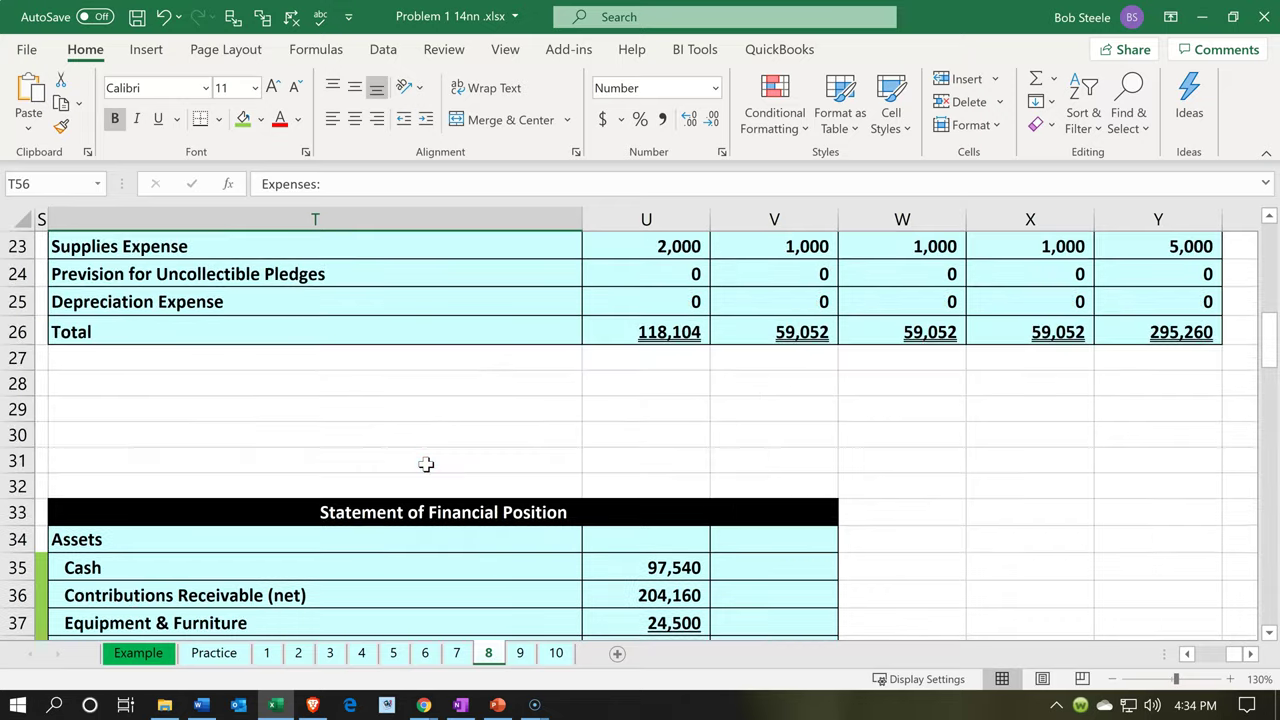
left_click(602, 358)
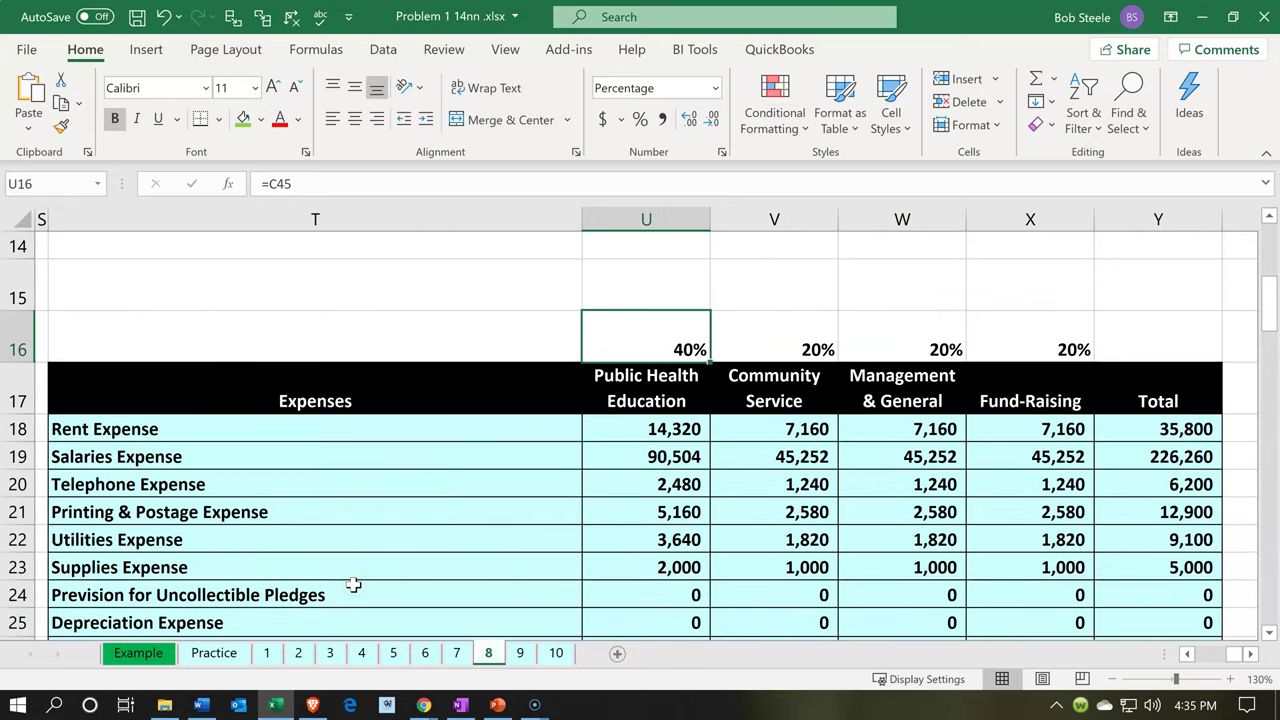
key("Right")
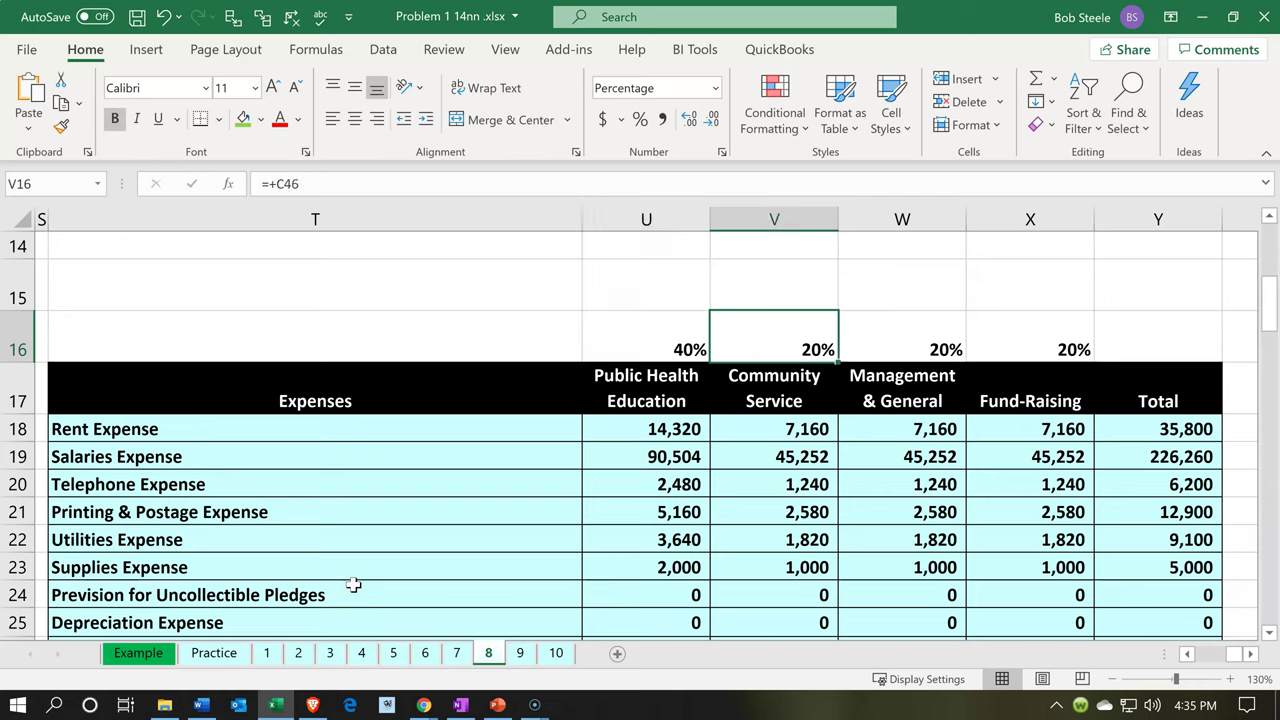
key("Right")
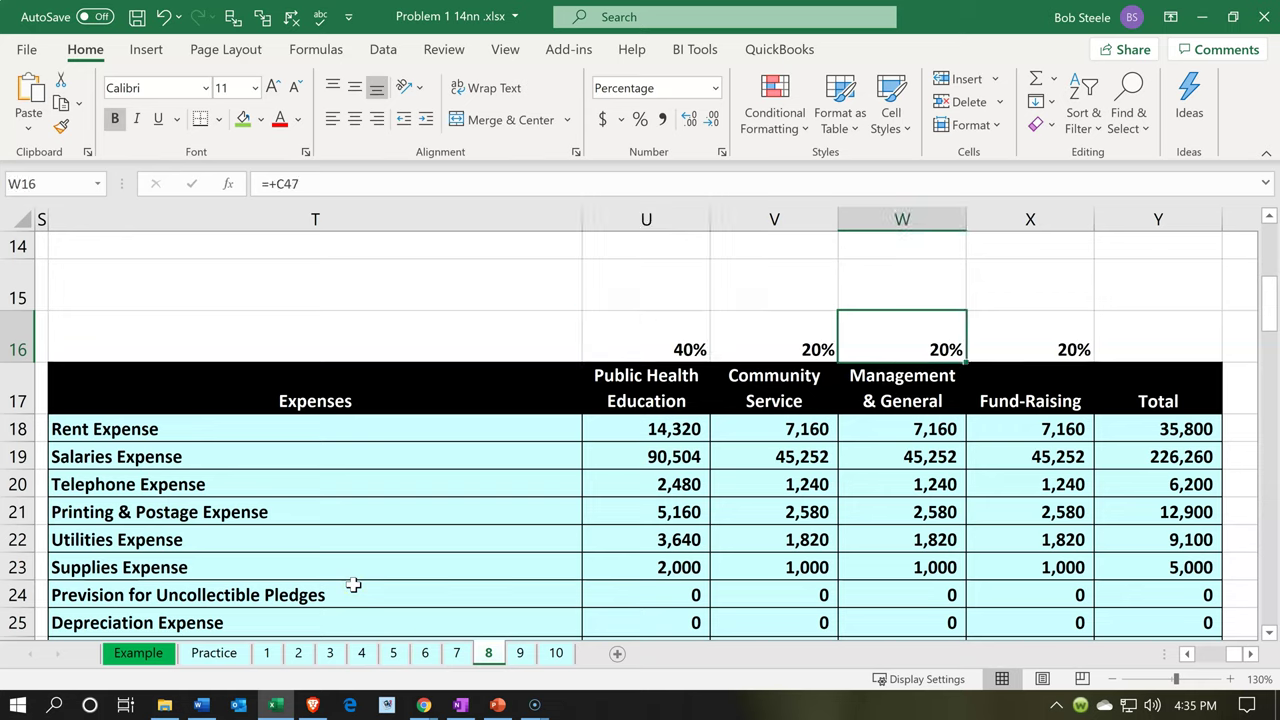
key("Right")
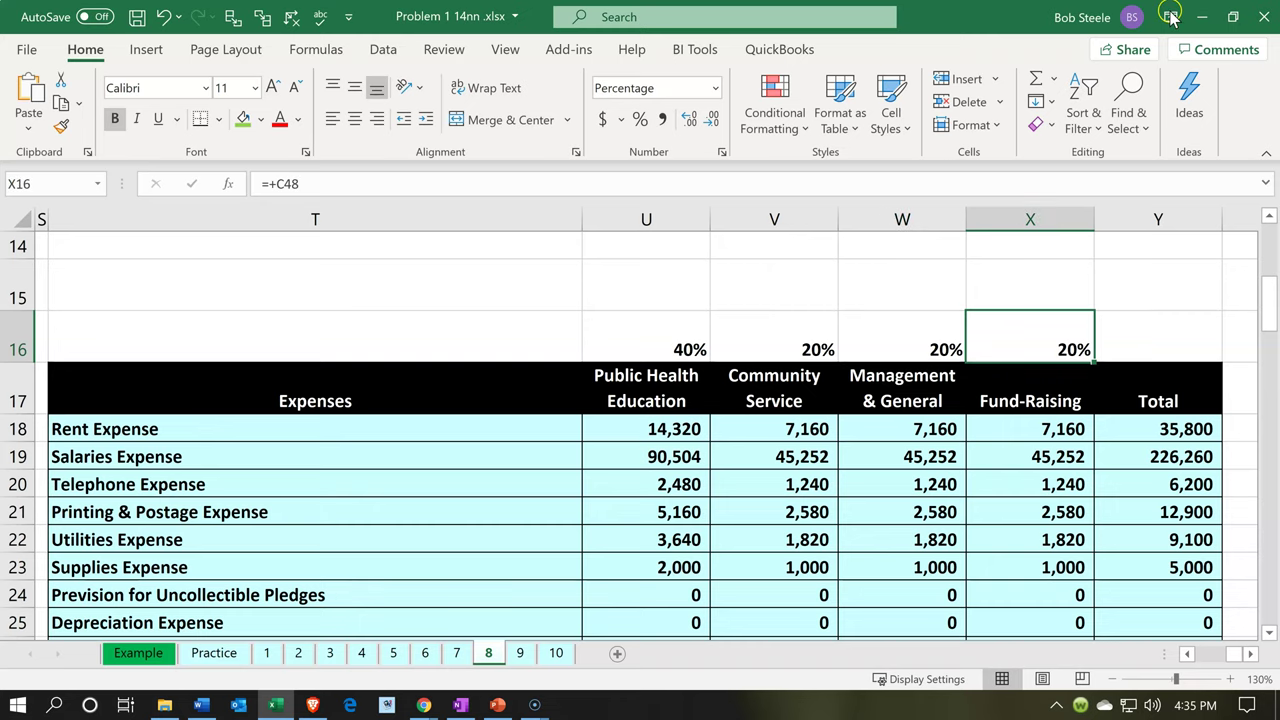
Return to the QuickBooks Profit and Loss report and open the Printing & Postage amount in the Not Specified column.
left_click(1218, 17)
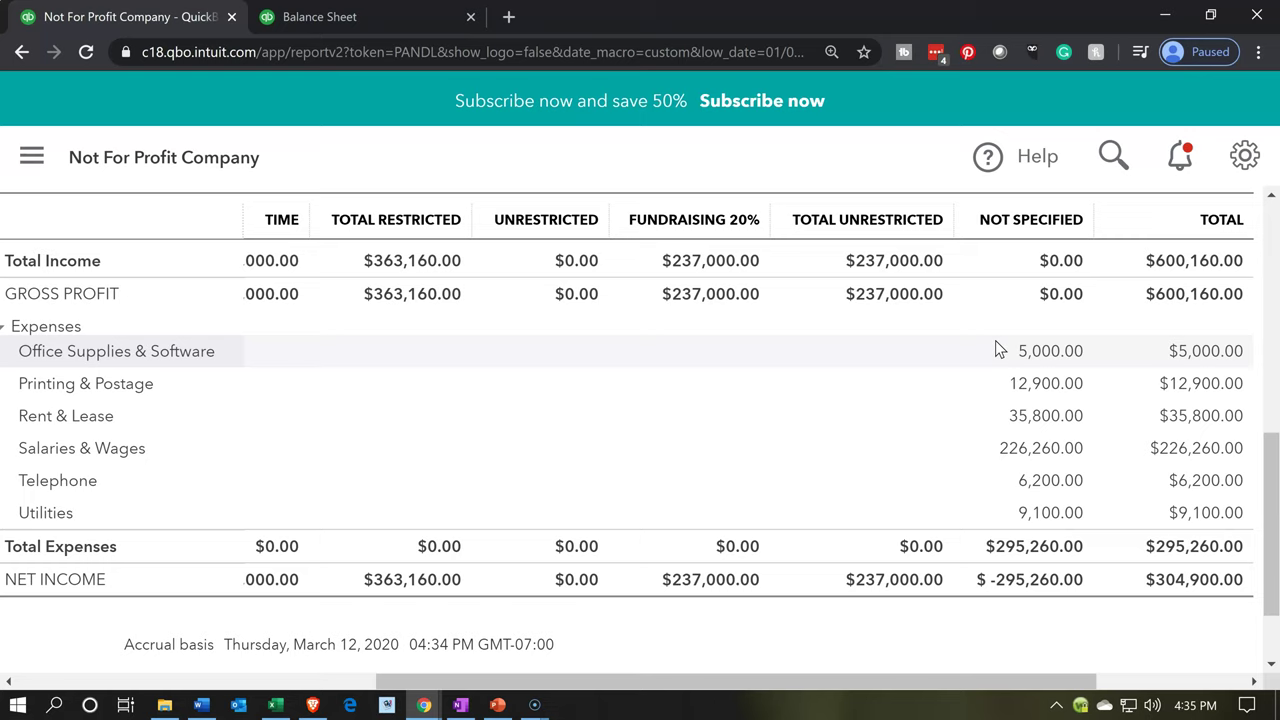
left_click(1017, 383)
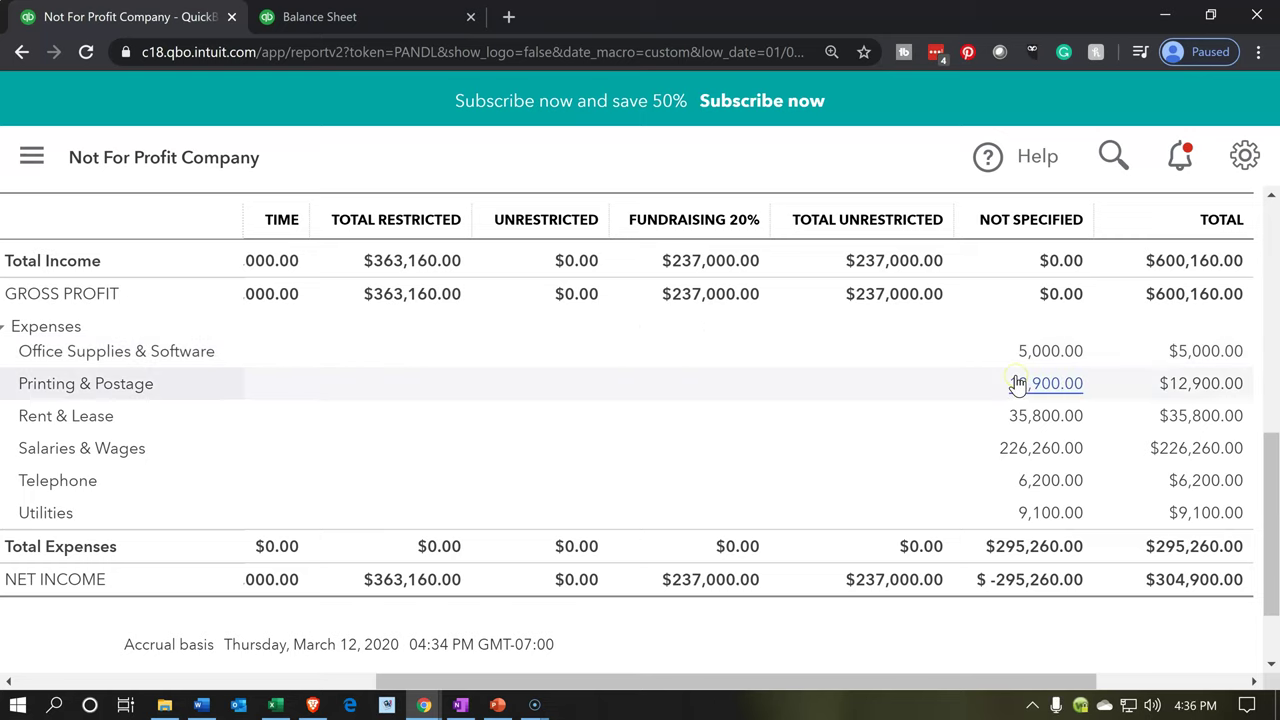